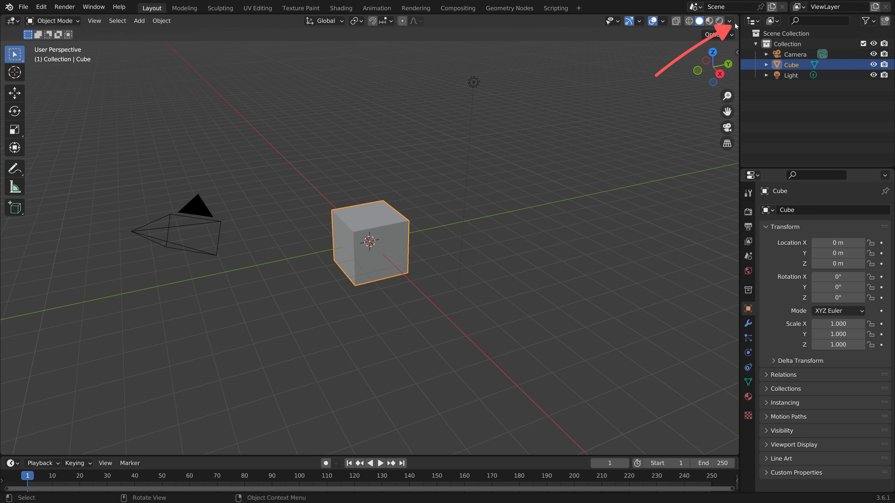
Step: Split the 3D viewport vertically and turn the new area into an Image Editor
left_click_drag(736, 18, 498, 23)
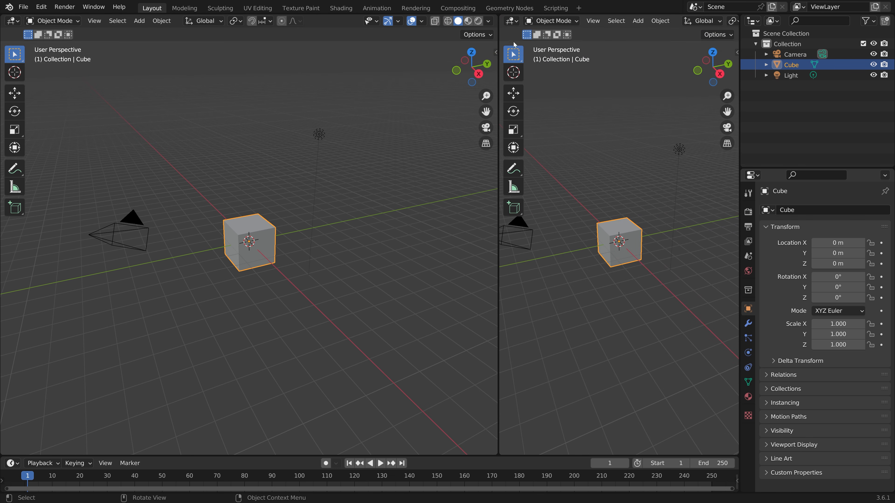
left_click(512, 22)
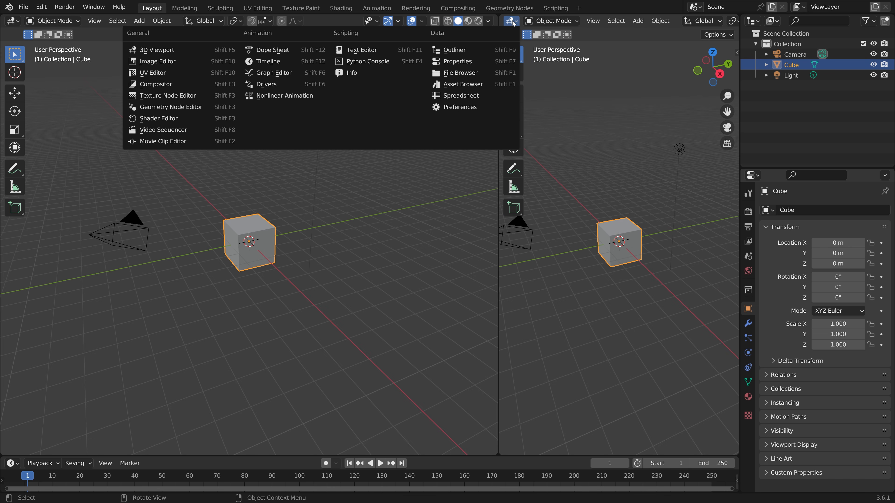
left_click(168, 62)
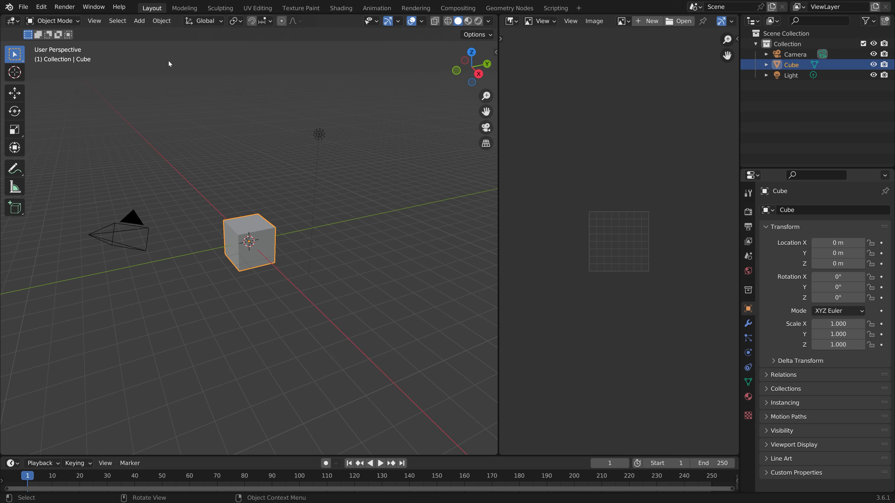
Step: Load Cup Bot Sketch.jpg as a reference in the Image Editor and narrow that area around the sketch
left_click(679, 22)
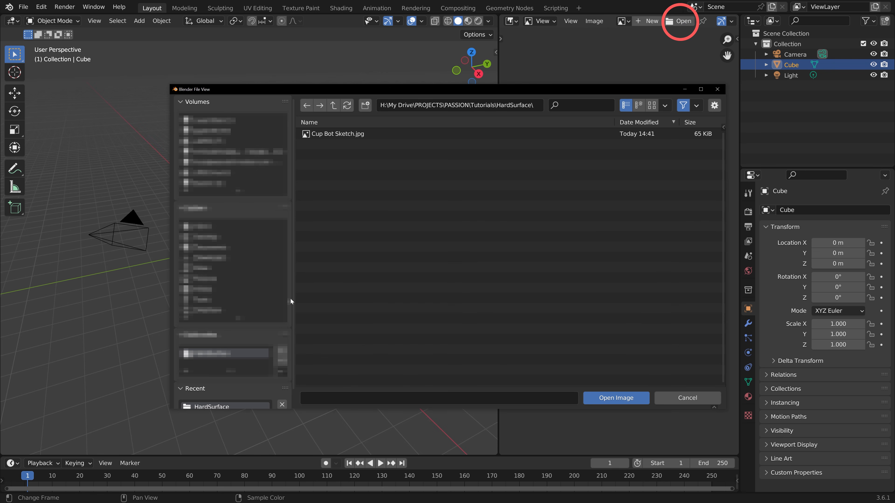
double_click(349, 135)
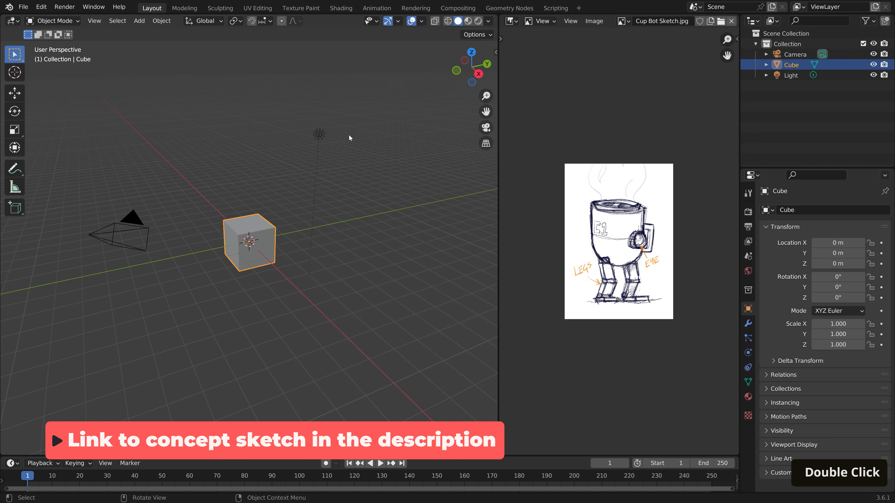
scroll(674, 210, "up", 2)
scroll(673, 209, "up", 1)
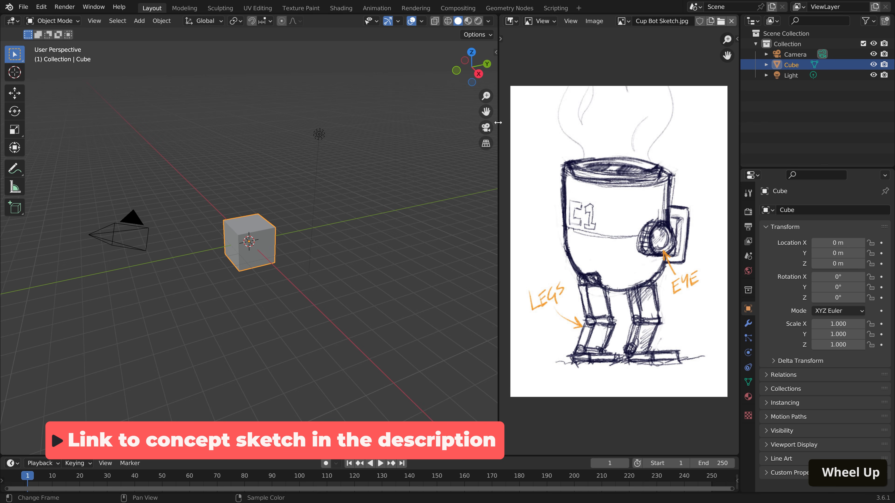
left_click_drag(498, 124, 550, 134)
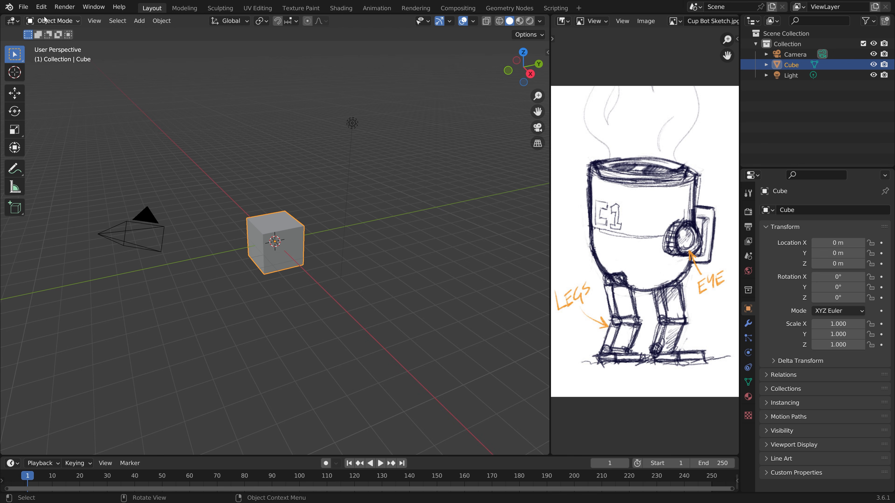
Step: Enable the Add Mesh: Extra Objects add-on in the preferences and close them
left_click(41, 7)
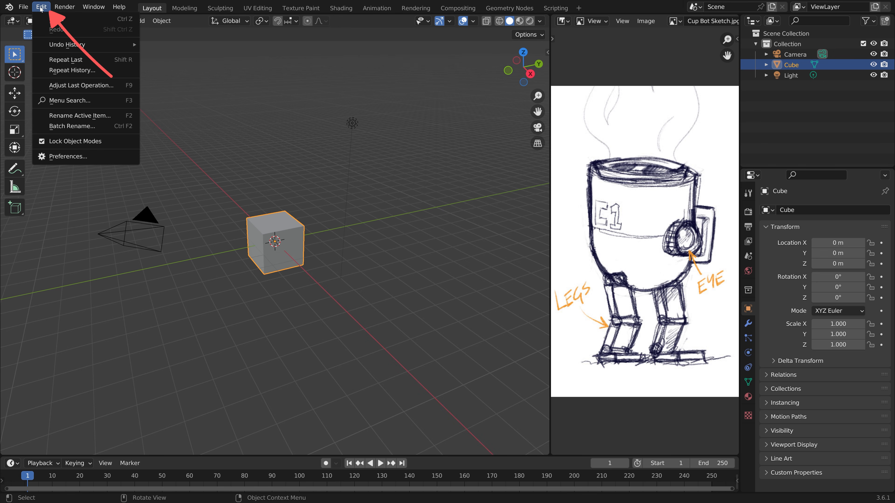
left_click(97, 158)
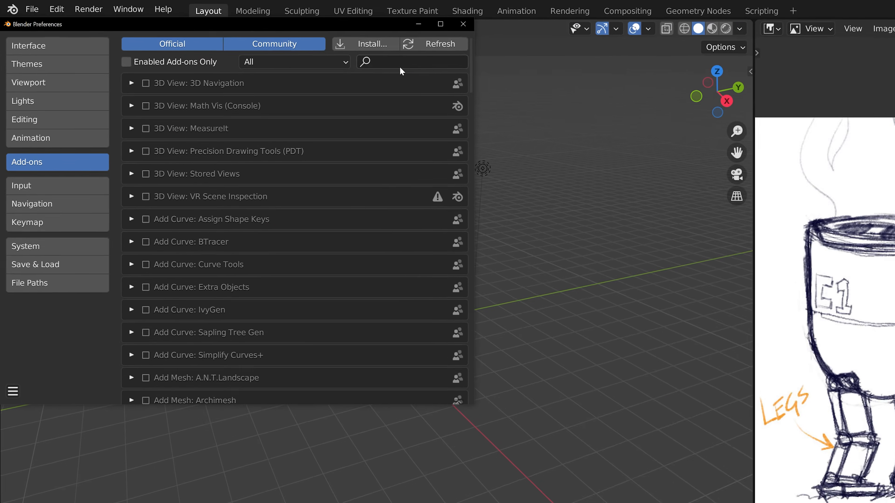
left_click(291, 46)
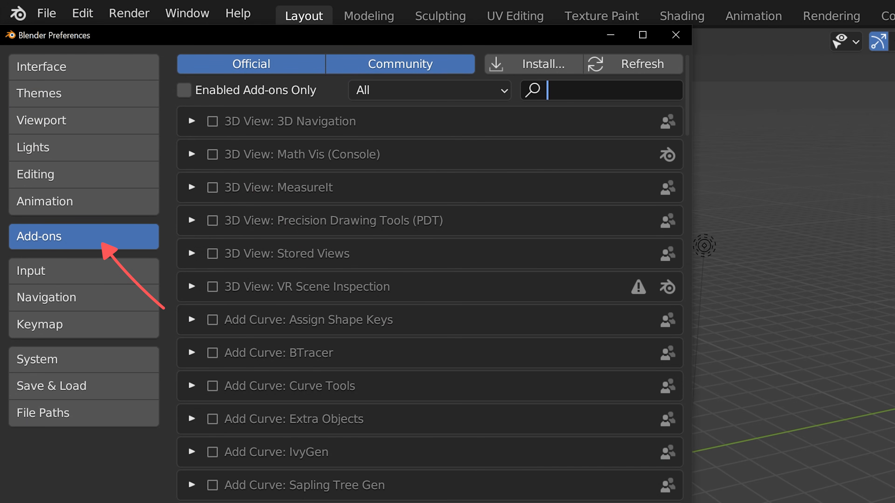
type("extra")
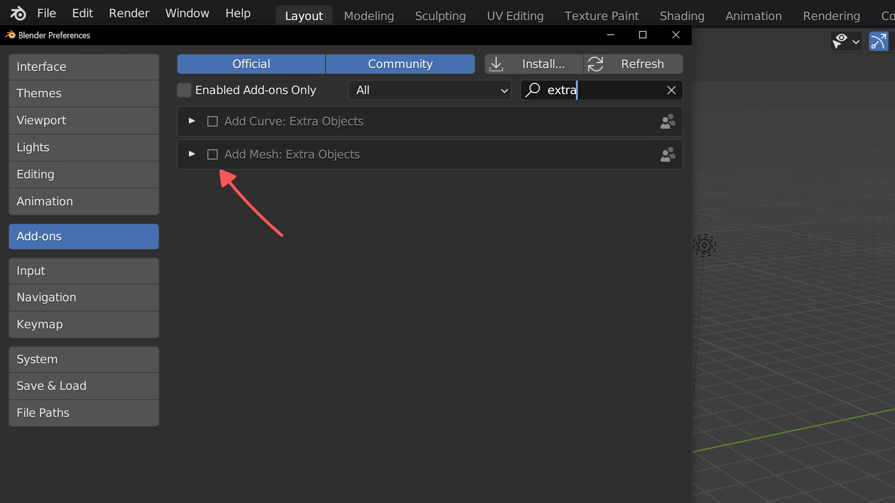
left_click(213, 154)
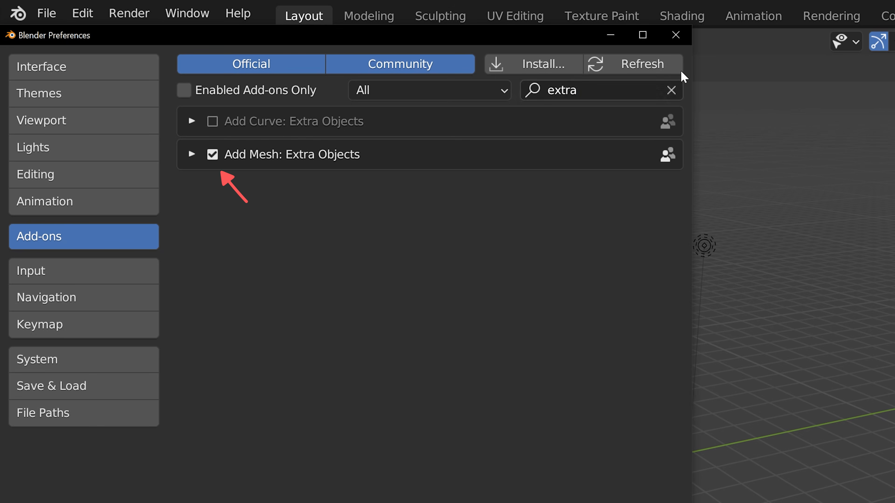
left_click(675, 35)
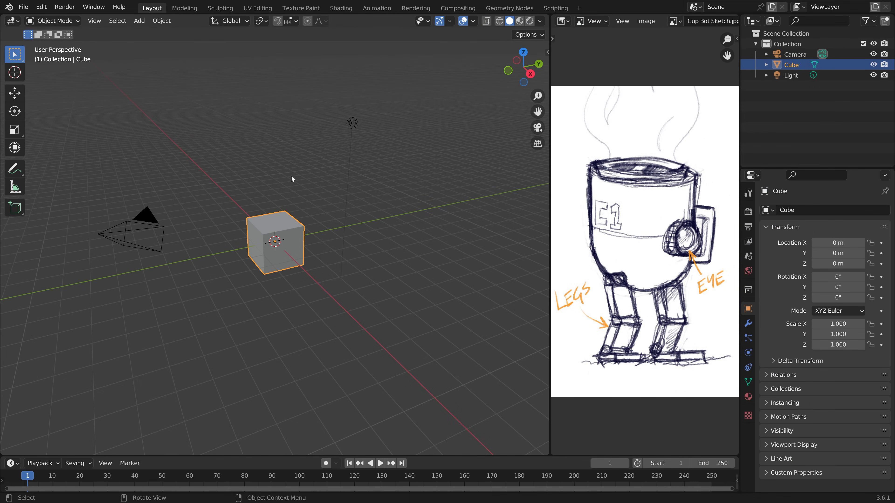
Step: Delete all the default objects from the scene
key("a")
key("x")
left_click(283, 170)
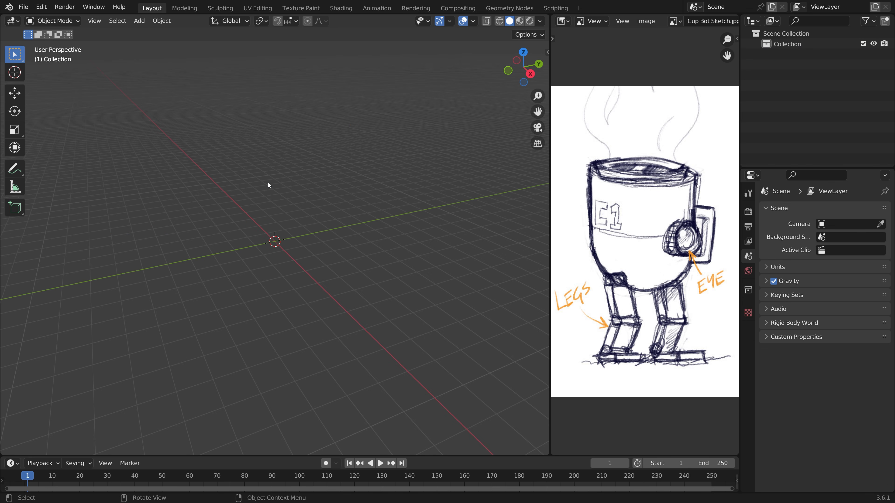
Step: Add a Round Cube mesh and apply the sphere preset with radius 1.00 and size 0.00 on all axes
key("shift+a")
mouse_move(267, 182)
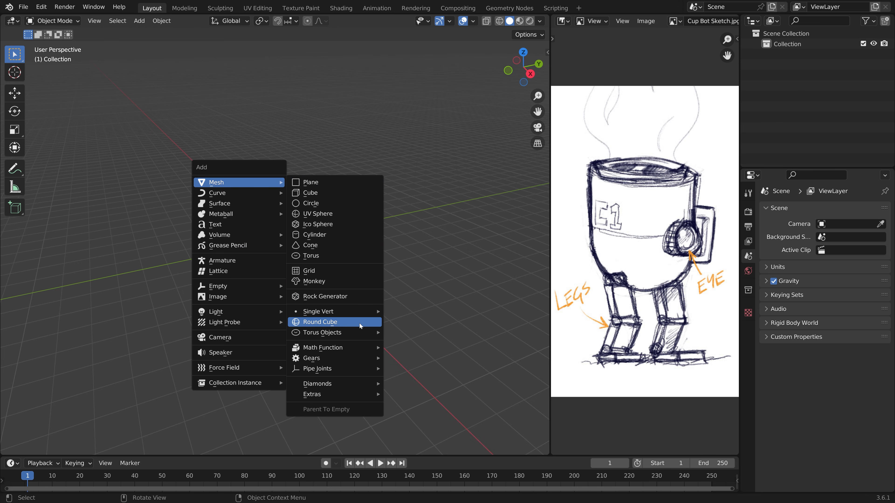
left_click(332, 324)
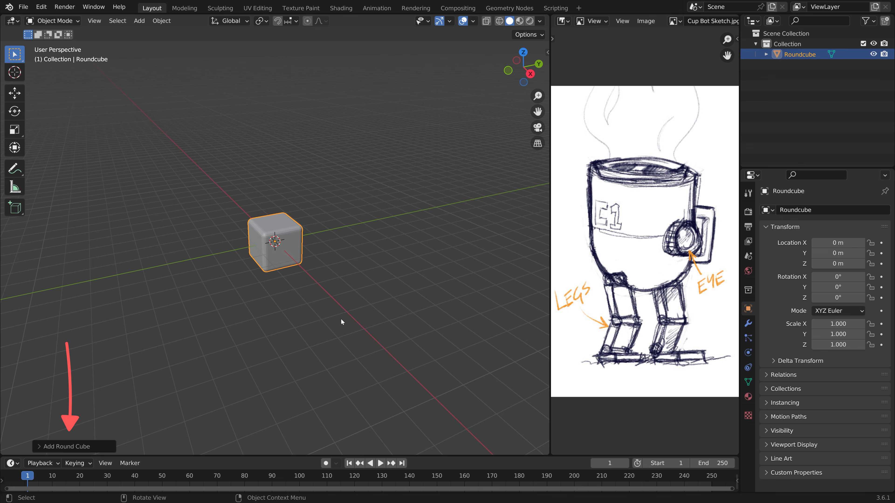
left_click(53, 446)
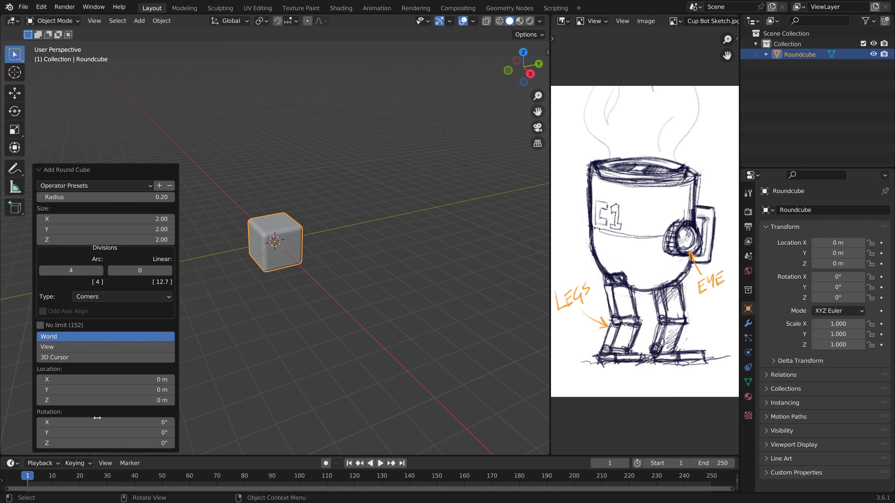
left_click(89, 185)
left_click(101, 263)
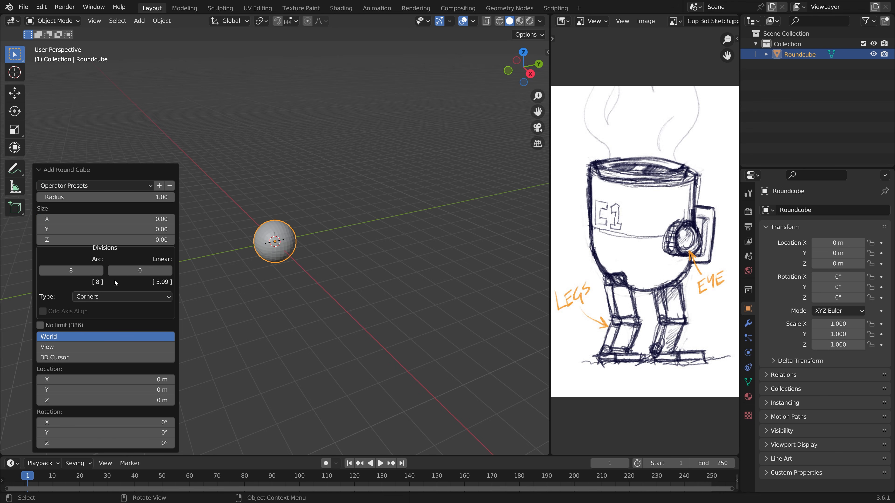
Step: Lower the sphere's arc divisions to get a coarser mesh
left_click(71, 270)
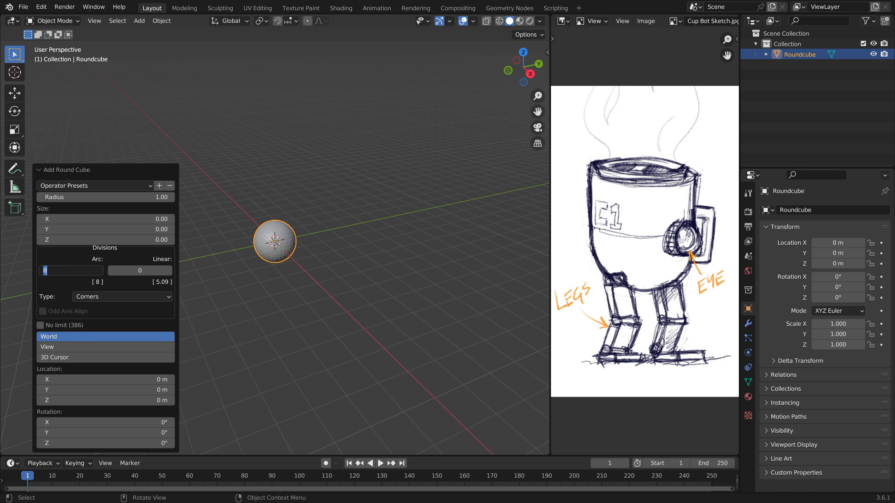
key("Return")
left_click(313, 305)
Step: Open the sphere in Edit Mode with wireframe shading and face selection
scroll(302, 248, "up", 2)
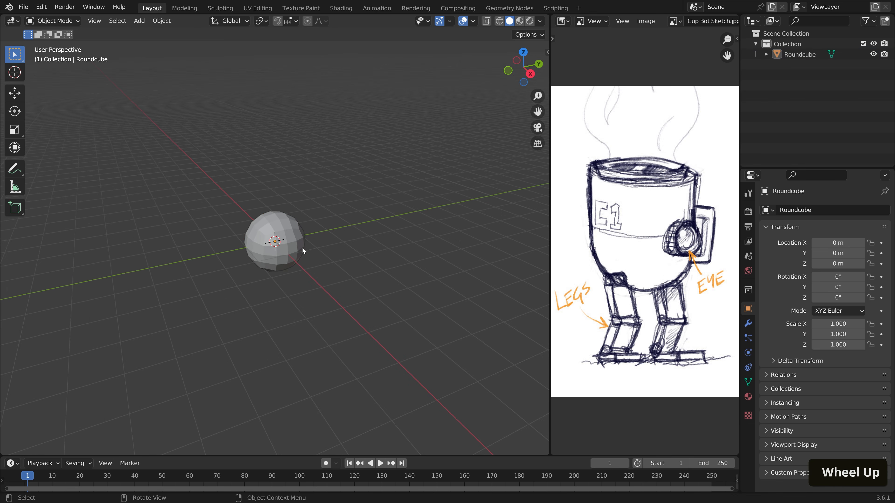
scroll(302, 248, "up", 5)
mouse_move(303, 248)
middle_mouse_down()
mouse_move(309, 241)
mouse_move(193, 241)
mouse_move(309, 238)
mouse_move(220, 237)
mouse_move(233, 226)
mouse_move(298, 245)
middle_mouse_up()
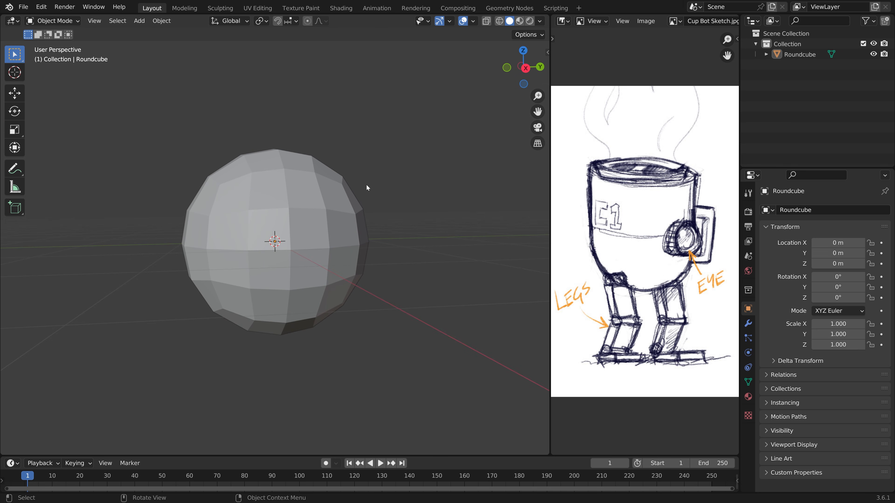
left_click(304, 206)
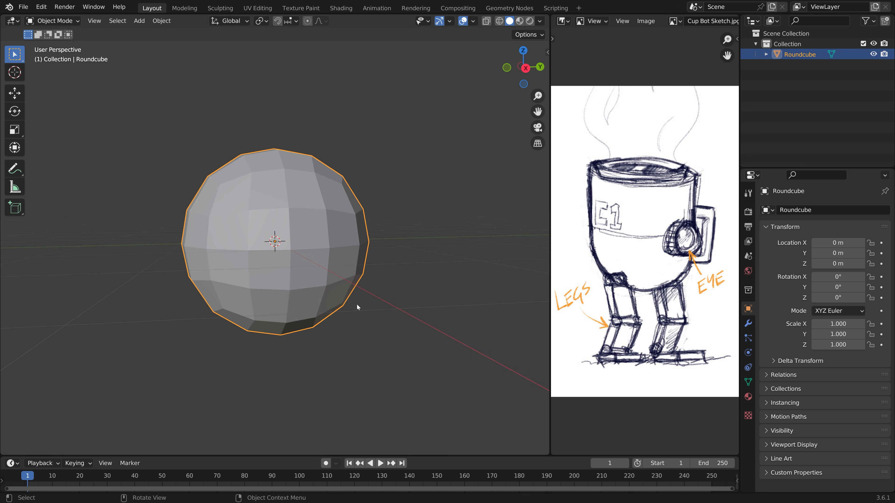
key("Tab")
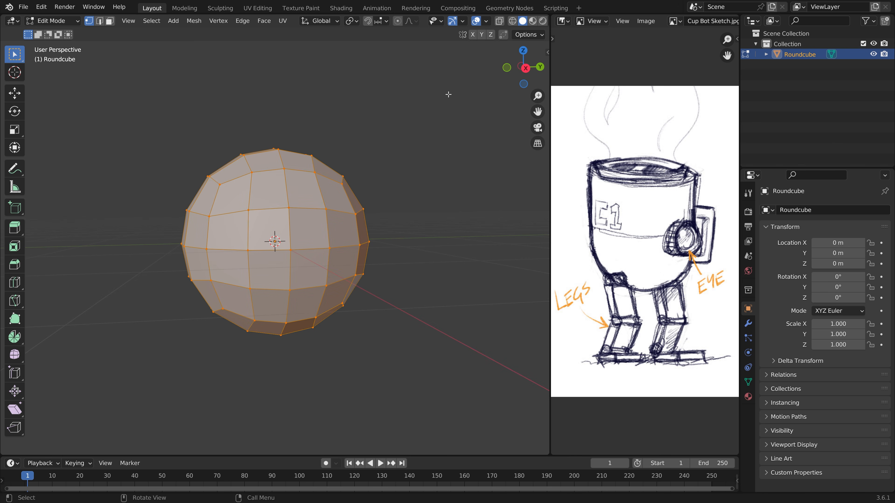
left_click(514, 21)
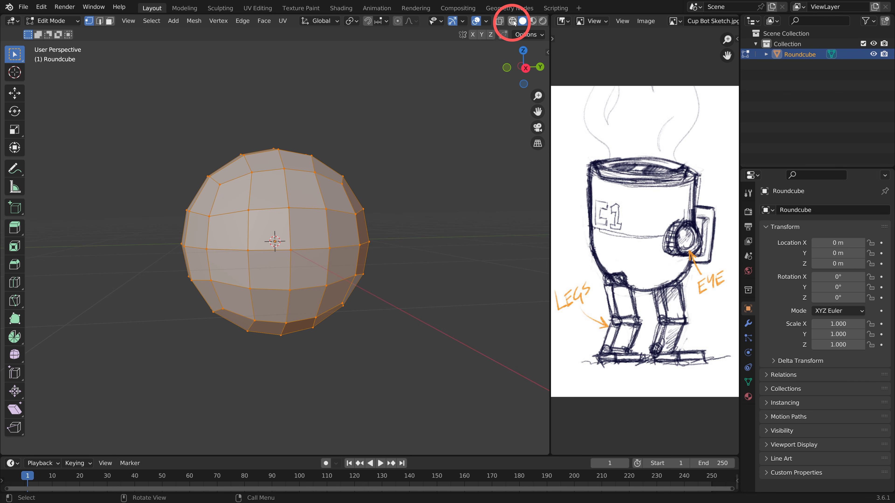
key("z")
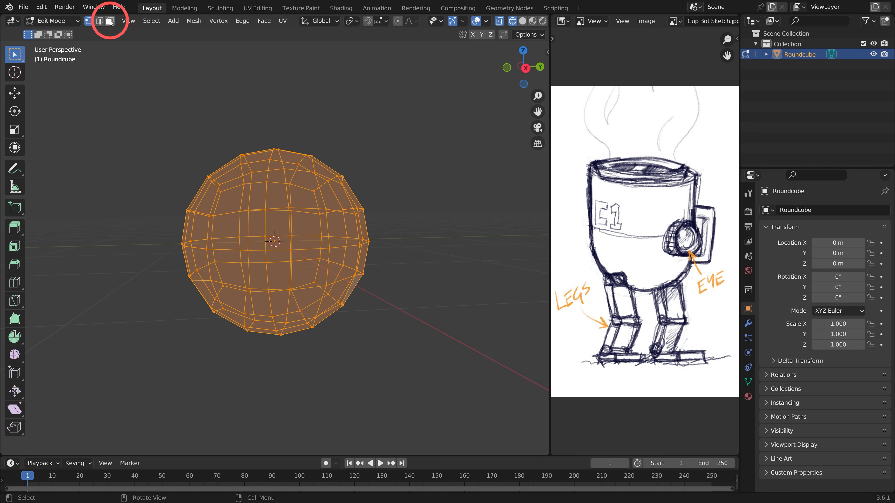
key("3")
Step: Select the faces of the sphere's upper half and delete them, leaving an open bowl
middle_click_drag(260, 88, 376, 191)
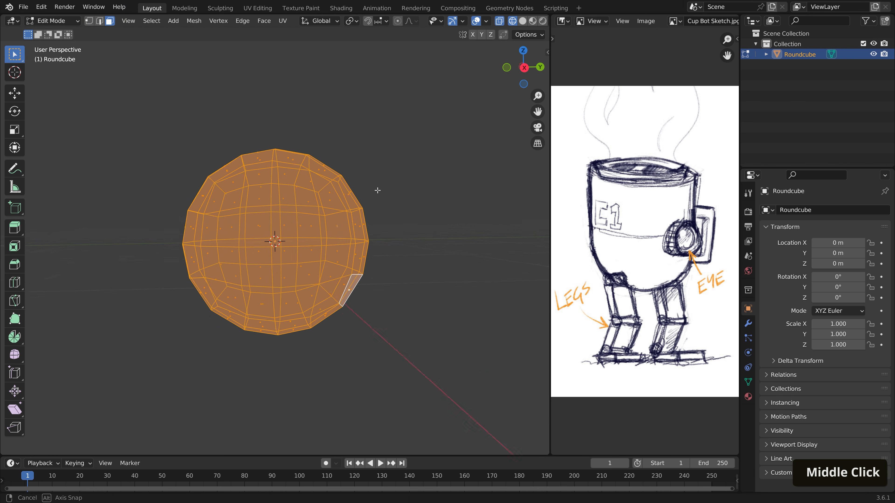
left_click_drag(106, 103, 449, 236)
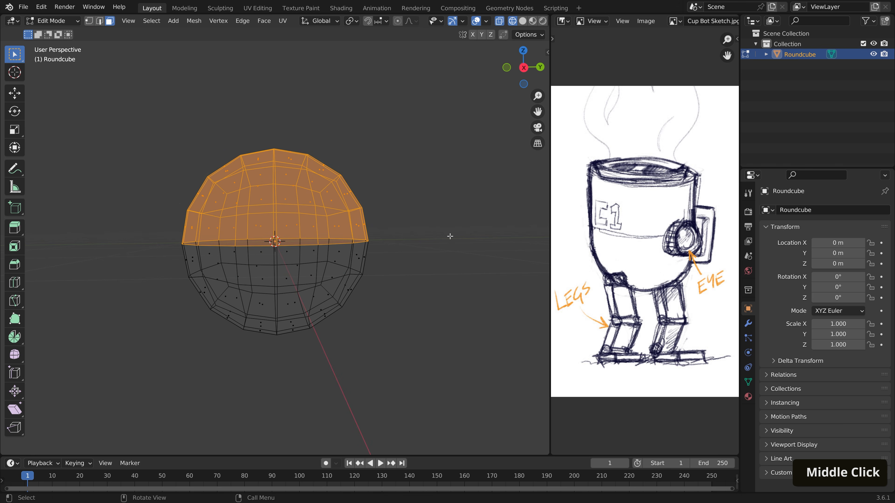
middle_click_drag(449, 237, 346, 231)
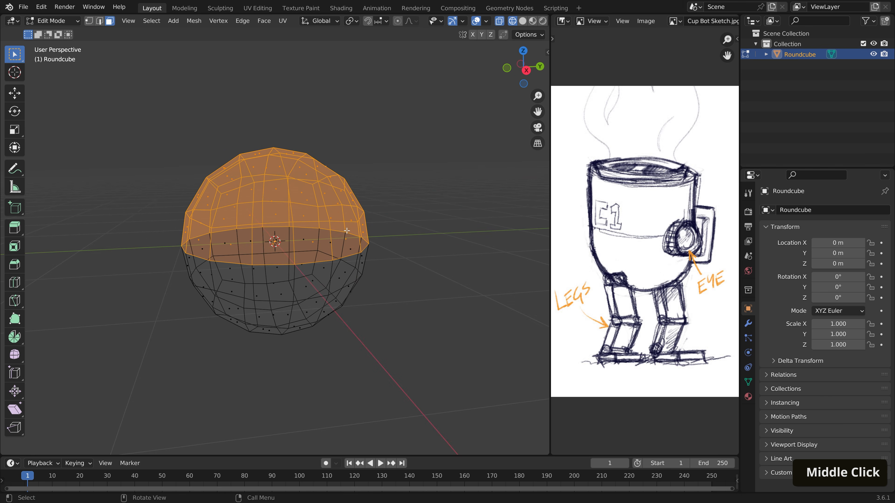
key("x")
left_click(346, 231)
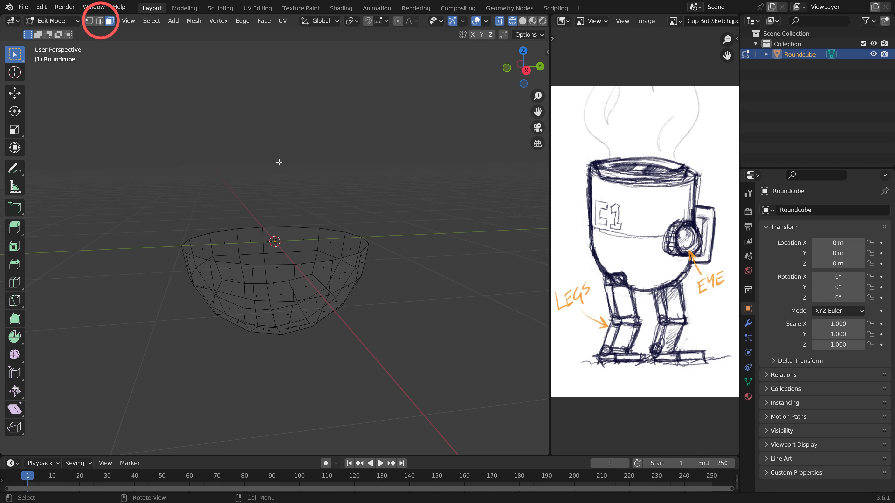
Step: Extrude the bowl's open rim edge loop upward along Z by about 1.55 m and return to Object Mode
key("2")
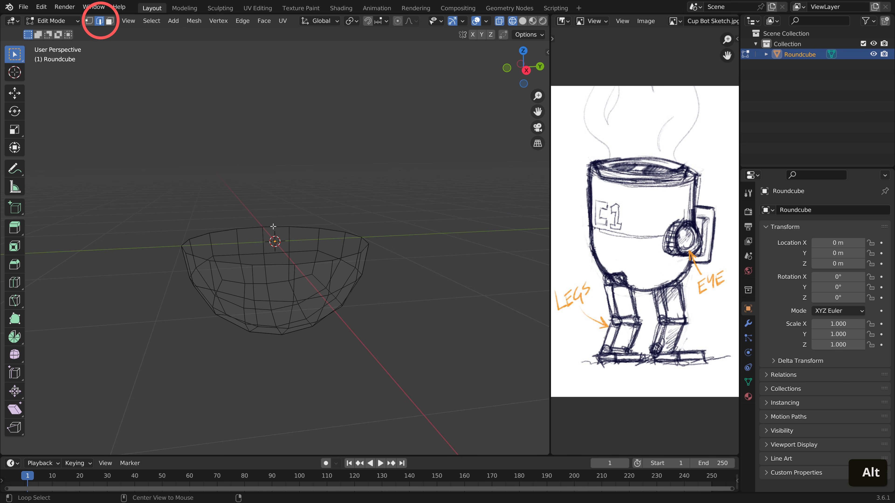
left_click(273, 226, "alt")
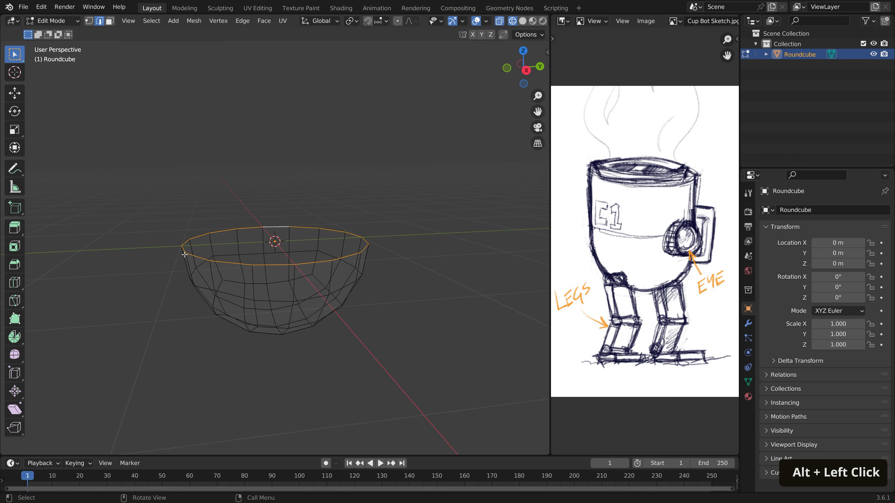
key("e")
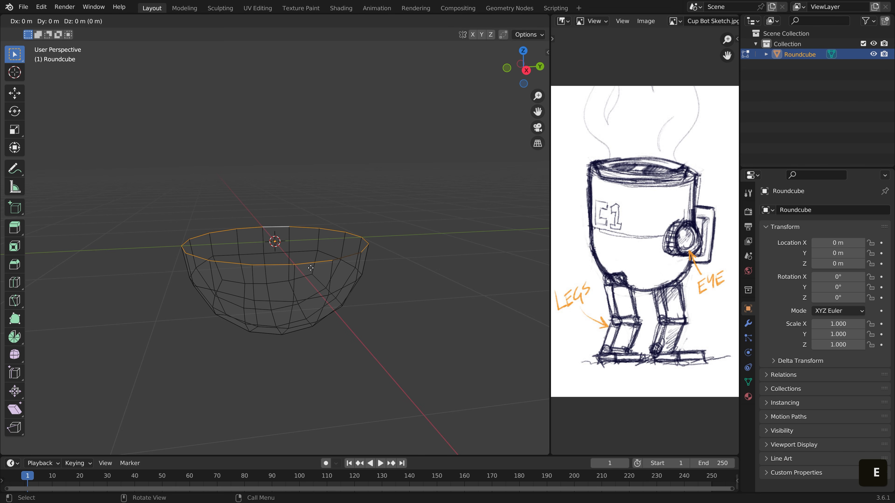
key("z")
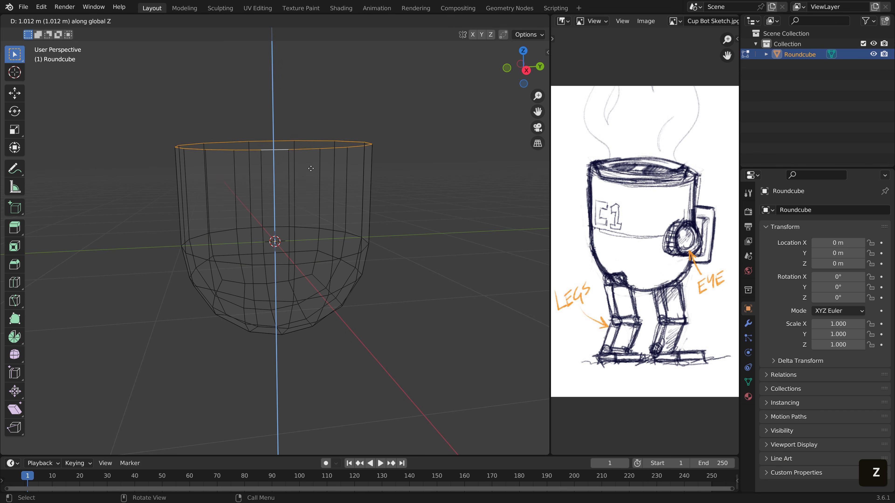
left_click(312, 118)
scroll(363, 191, "down", 5)
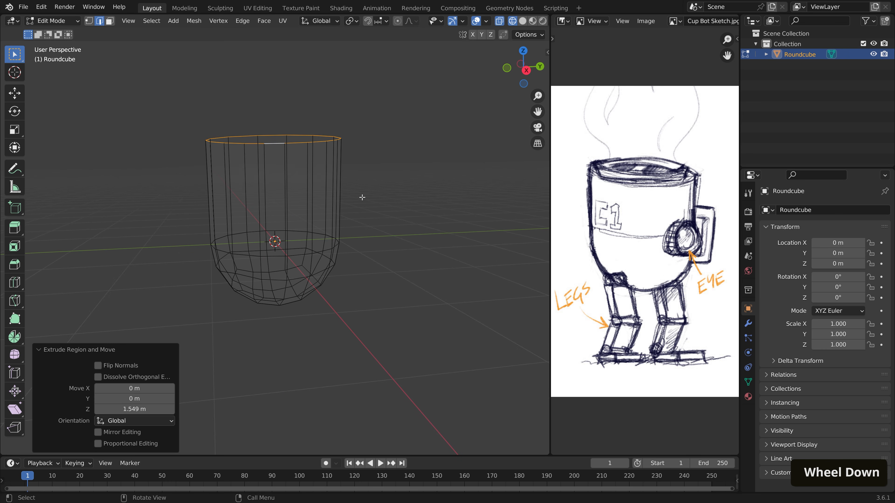
mouse_move(365, 244)
middle_mouse_down()
mouse_move(325, 242)
mouse_move(397, 239)
mouse_move(364, 248)
middle_mouse_up()
key("Tab")
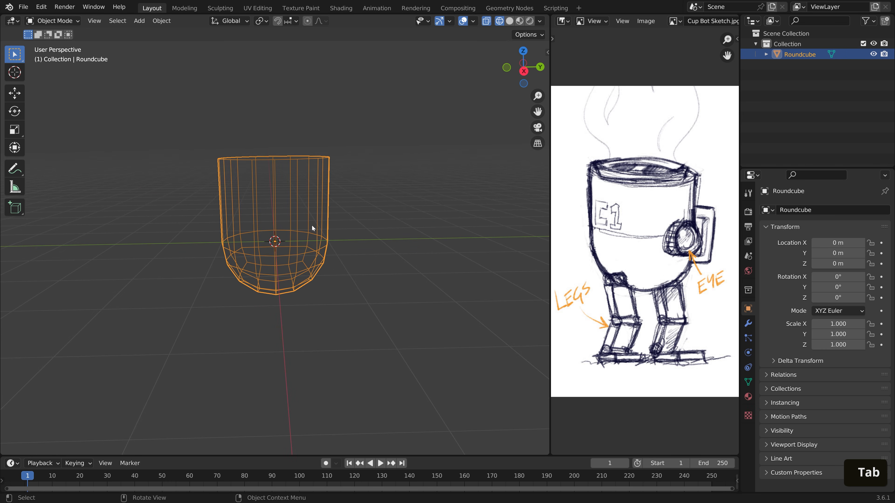
Step: Switch the viewport from wireframe to solid shading
key("z")
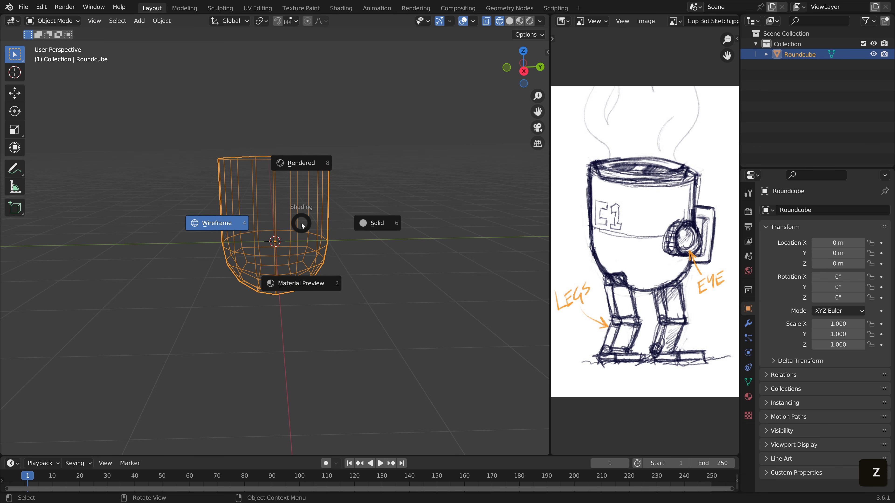
left_click(394, 223)
middle_click_drag(383, 225, 243, 222)
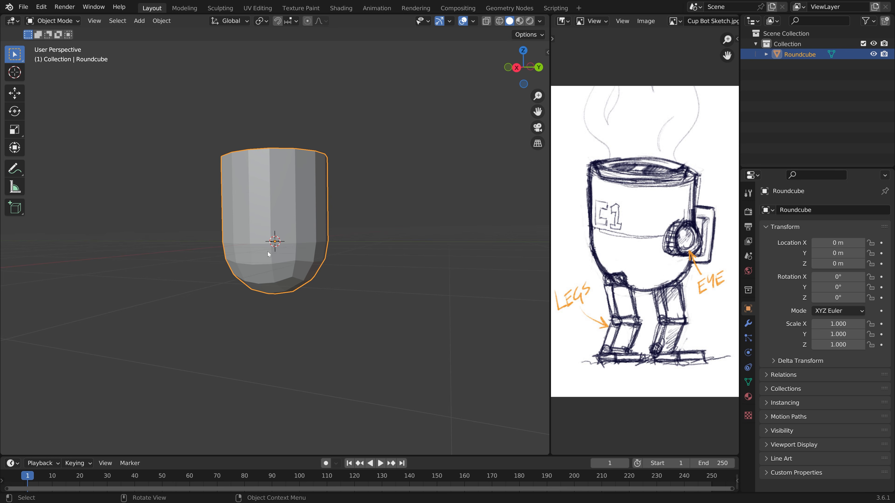
middle_click_drag(267, 254, 276, 271)
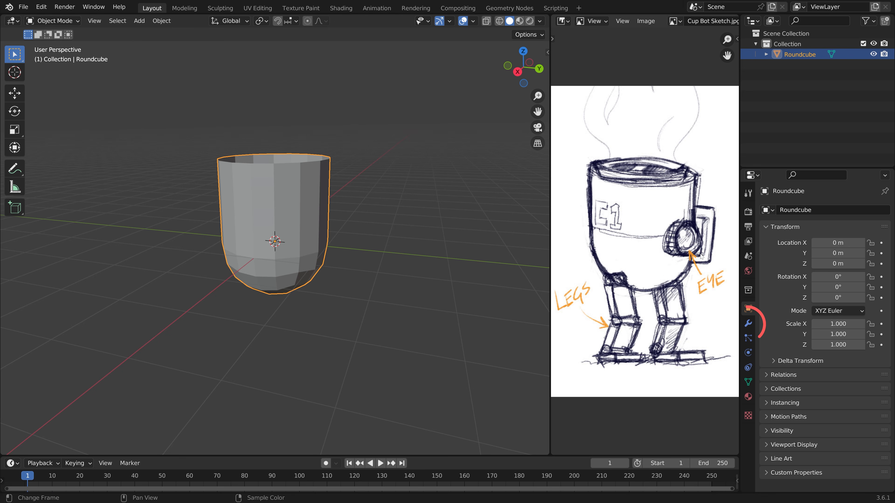
Step: Add a Subdivision Surface modifier to the cup and set its viewport levels to 2
left_click(749, 324)
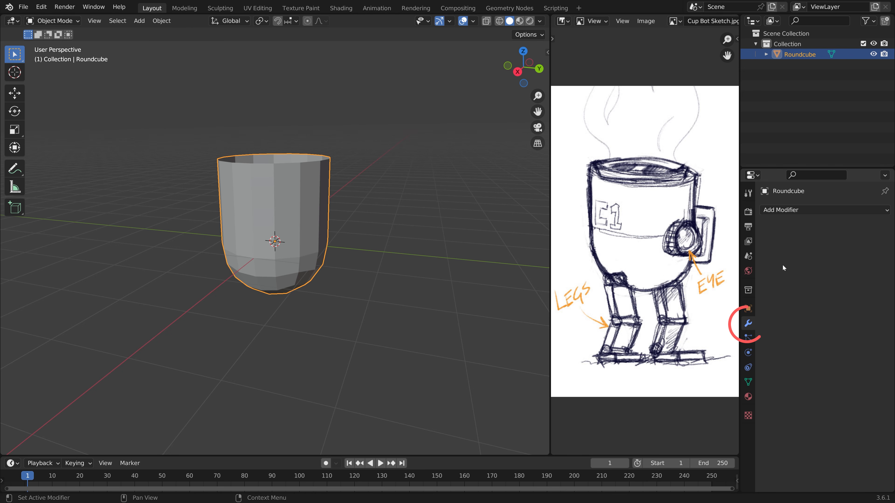
left_click(805, 209)
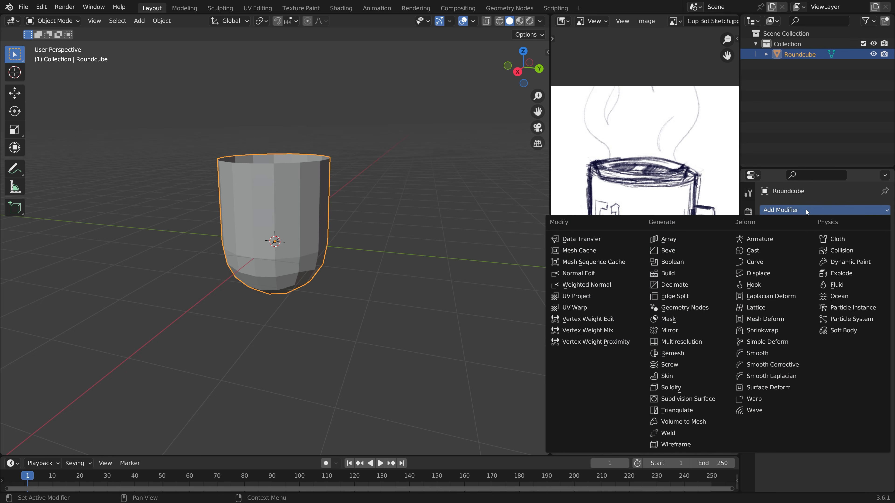
left_click(704, 403)
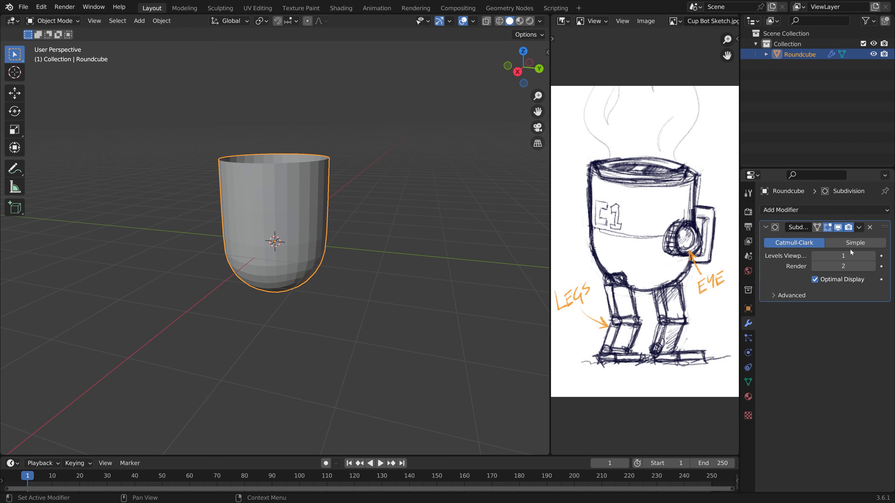
left_click(871, 255)
middle_click_drag(290, 251, 255, 259)
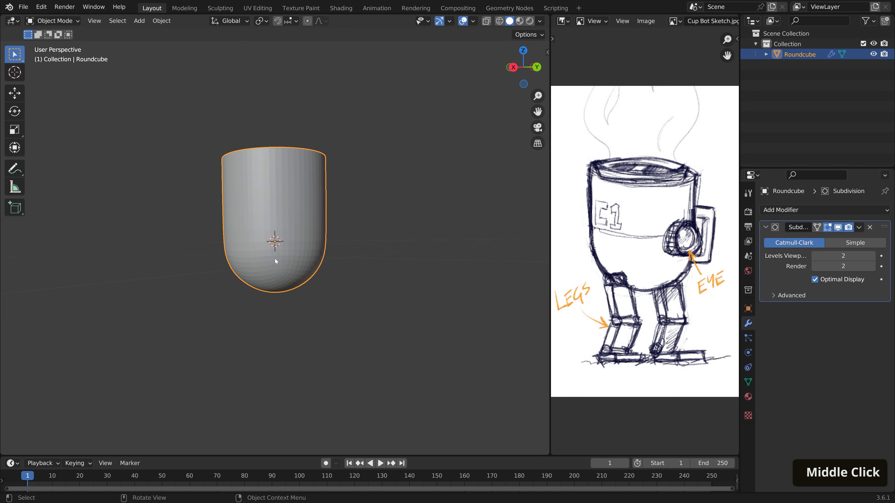
Step: Apply Shade Auto Smooth to the cup
middle_click_drag(287, 191, 293, 216)
scroll(296, 207, "up", 2)
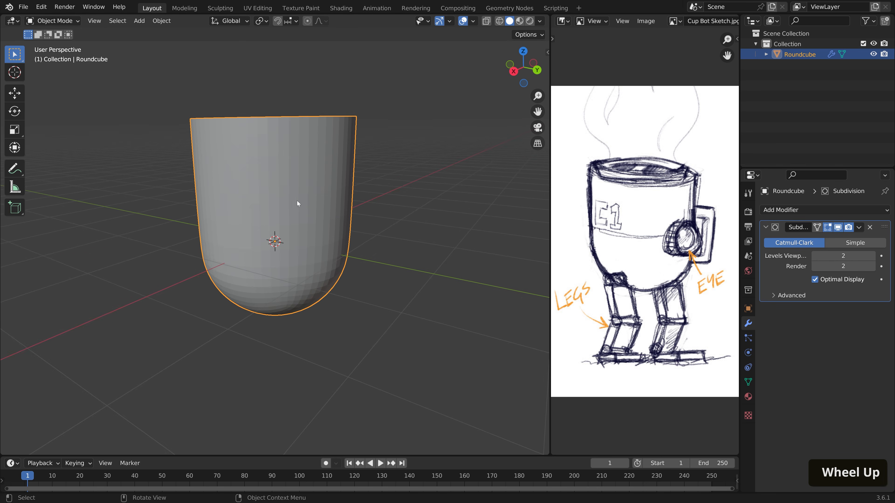
right_click(297, 203)
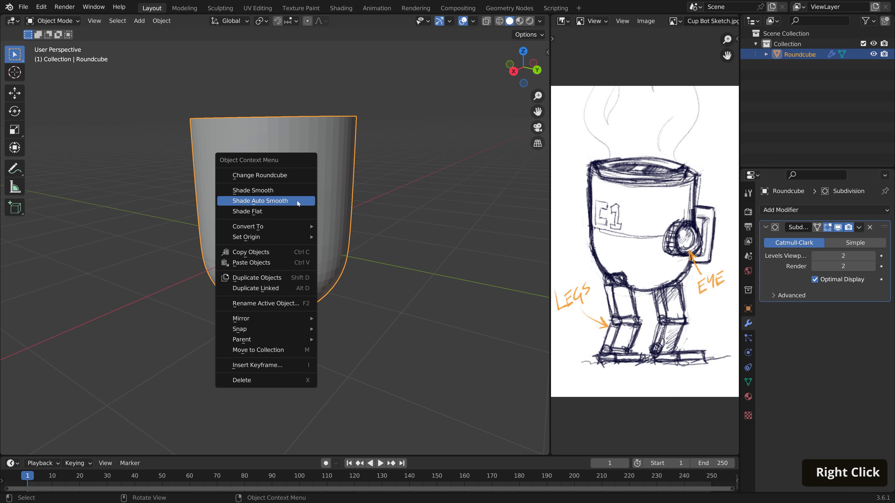
left_click(262, 201)
middle_click_drag(272, 201, 312, 215)
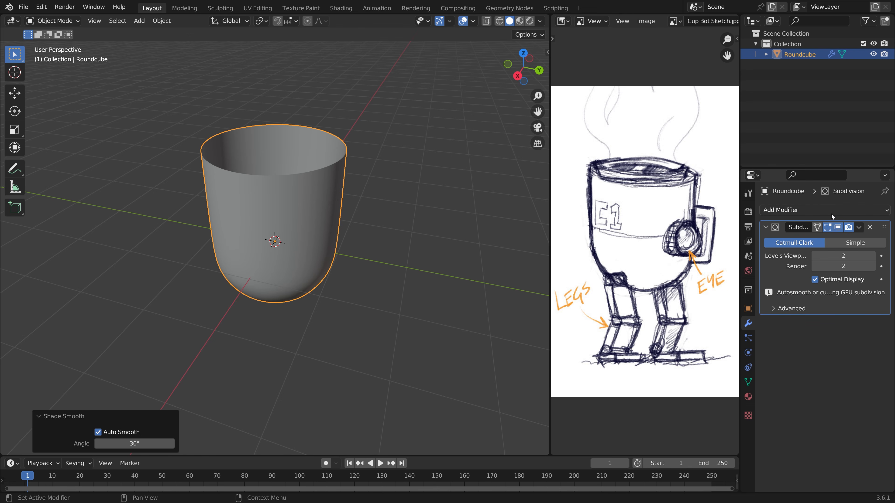
Step: Add a Solidify modifier to the cup with a thickness of 0.136 m and collapse both modifiers' settings
left_click(793, 209)
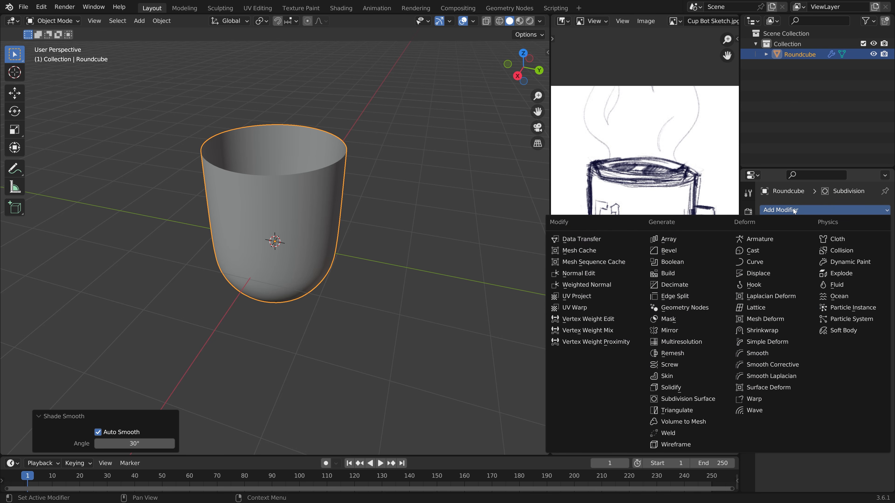
left_click(704, 387)
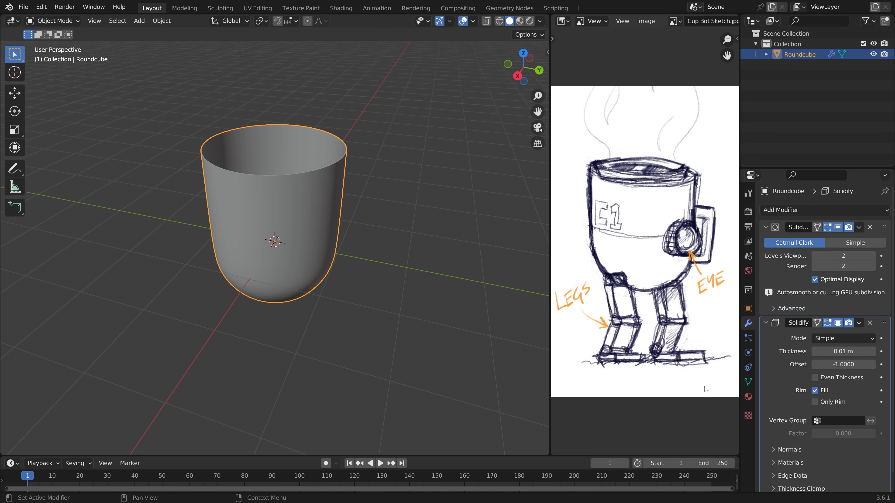
mouse_move(842, 351)
left_mouse_down()
mouse_move(824, 352)
mouse_move(848, 352)
left_mouse_up()
left_click(766, 227)
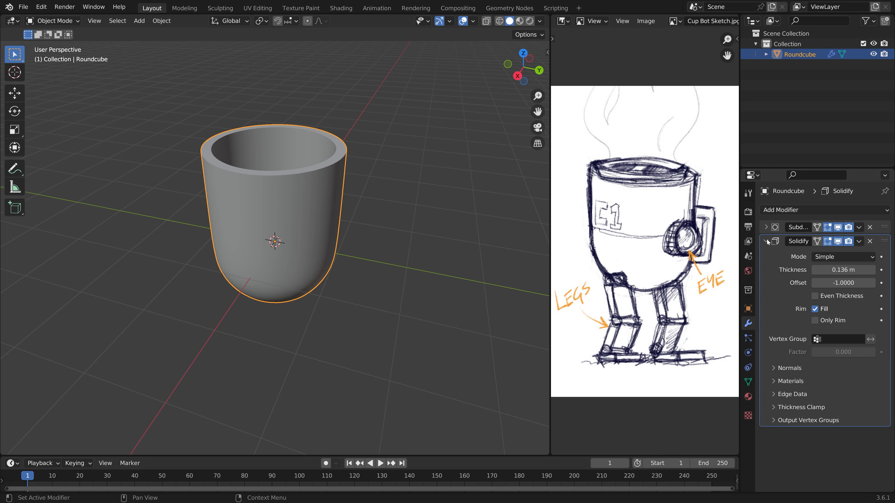
left_click(766, 241)
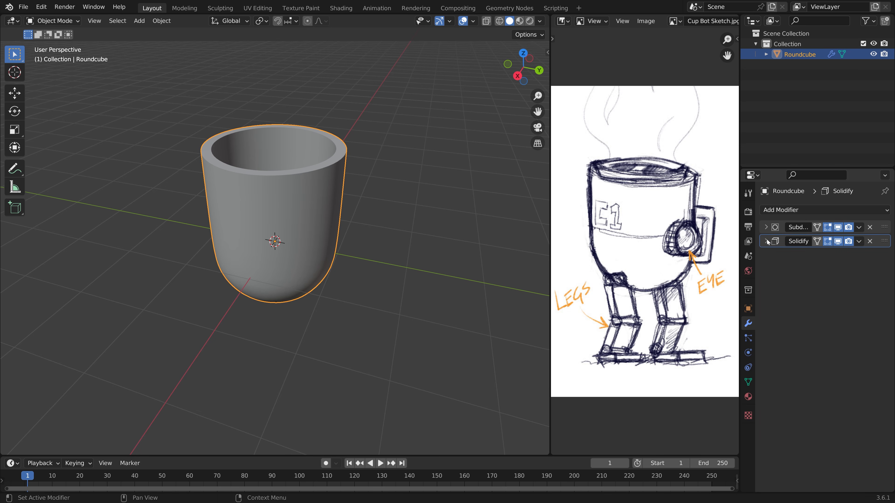
Step: Add a Bevel modifier to the cup with an amount of 0.021 m and 2 segments
left_click(780, 211)
left_click(687, 251)
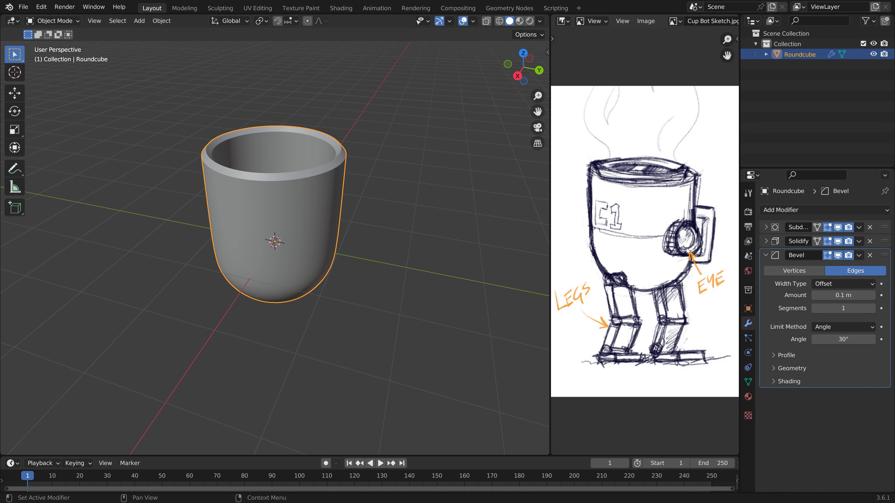
scroll(255, 176, "up", 3)
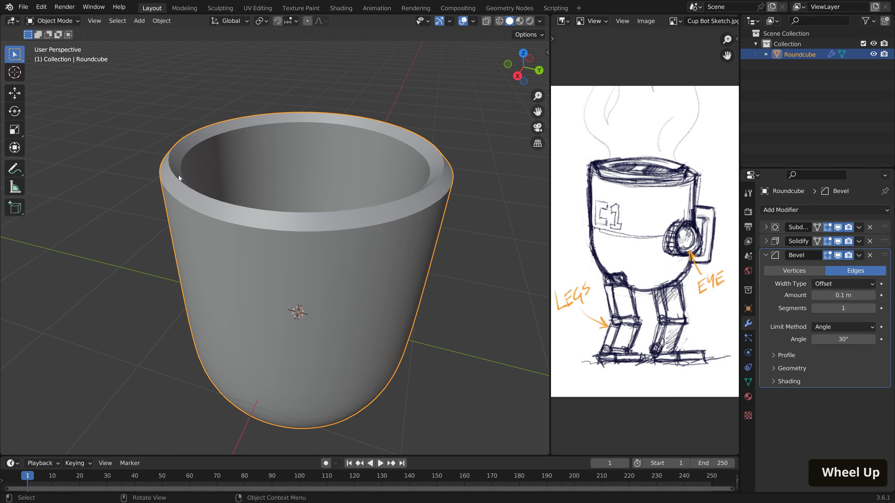
mouse_move(843, 295)
left_mouse_down("shift")
mouse_move(825, 295)
mouse_move(833, 295)
left_mouse_up("shift")
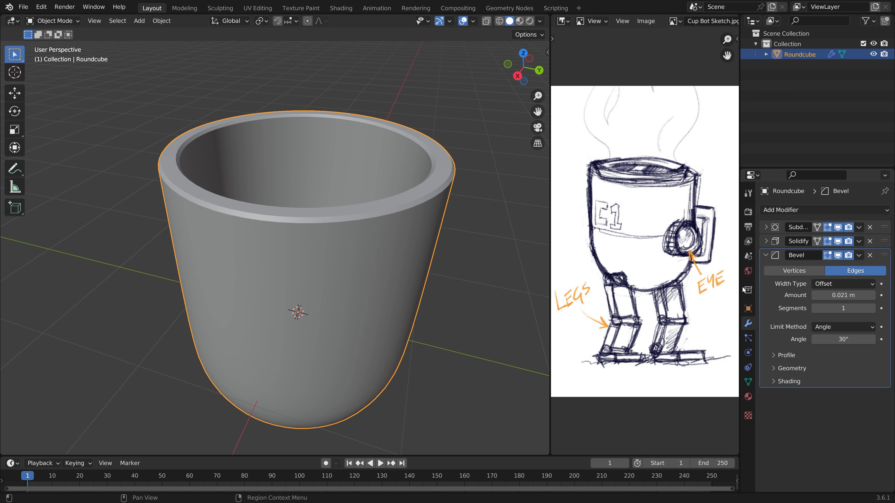
left_click(872, 308)
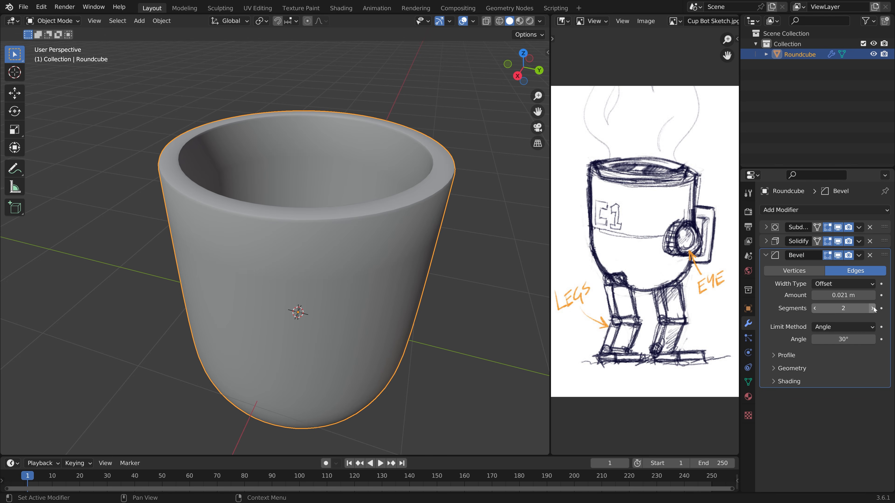
scroll(390, 253, "down", 3)
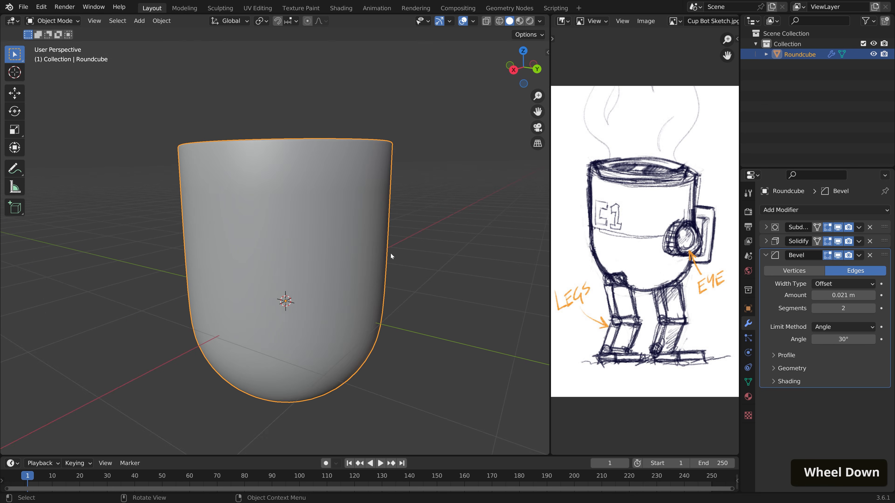
middle_click_drag(390, 253, 386, 268)
scroll(359, 276, "up", 5)
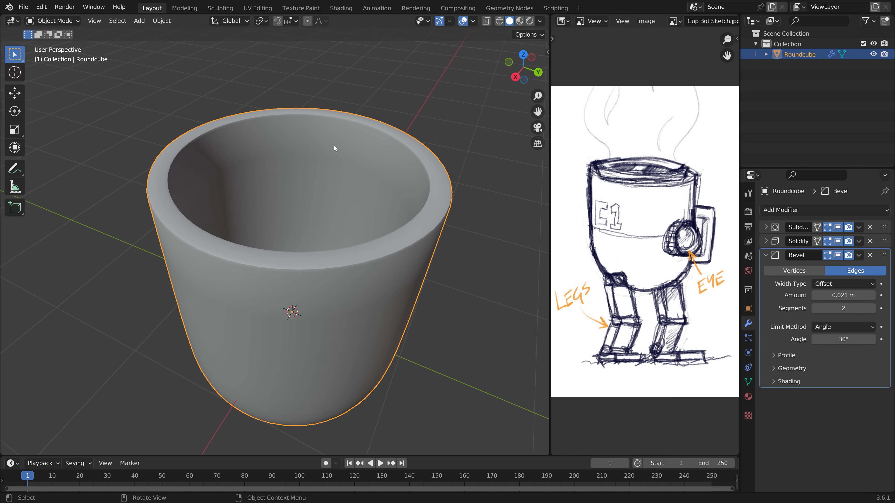
Step: Enable Harden Normals in the Bevel modifier's shading options
left_click(777, 383)
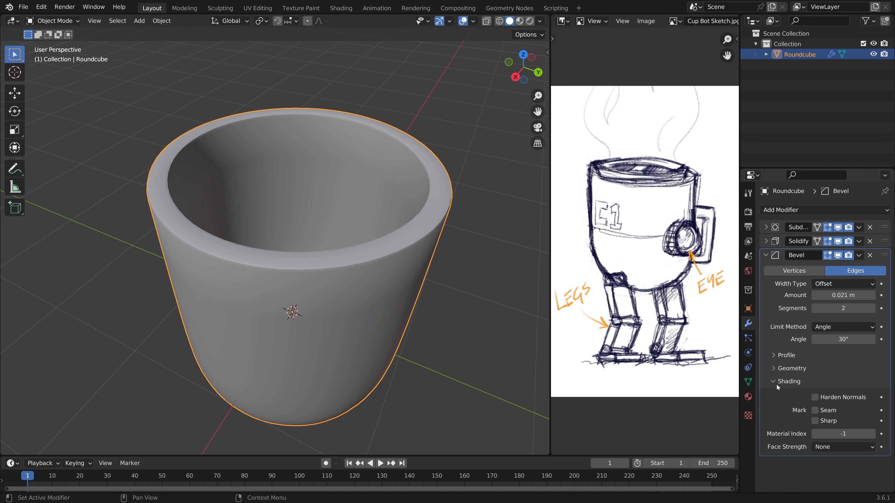
left_click(815, 397)
mouse_move(284, 263)
middle_mouse_down()
mouse_move(324, 250)
mouse_move(300, 251)
mouse_move(330, 256)
mouse_move(361, 210)
mouse_move(341, 211)
middle_mouse_up()
scroll(323, 246, "down", 3)
middle_click_drag(334, 219, 323, 226)
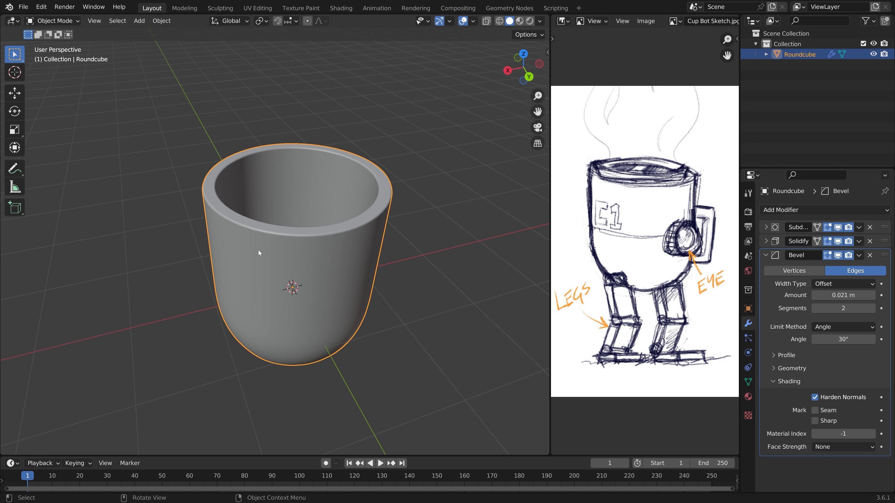
Step: Duplicate the cup in Object Mode, leaving the copy in the same place as the original
left_click(55, 21)
key("shift+d")
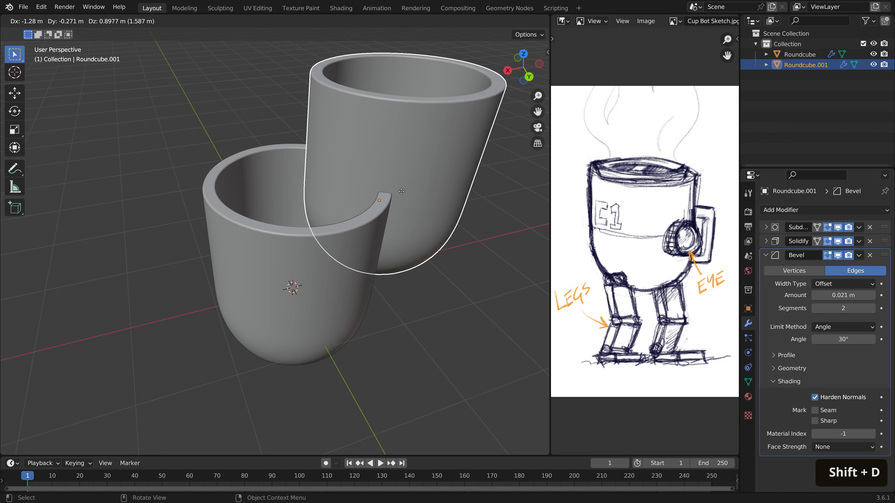
right_click(394, 218)
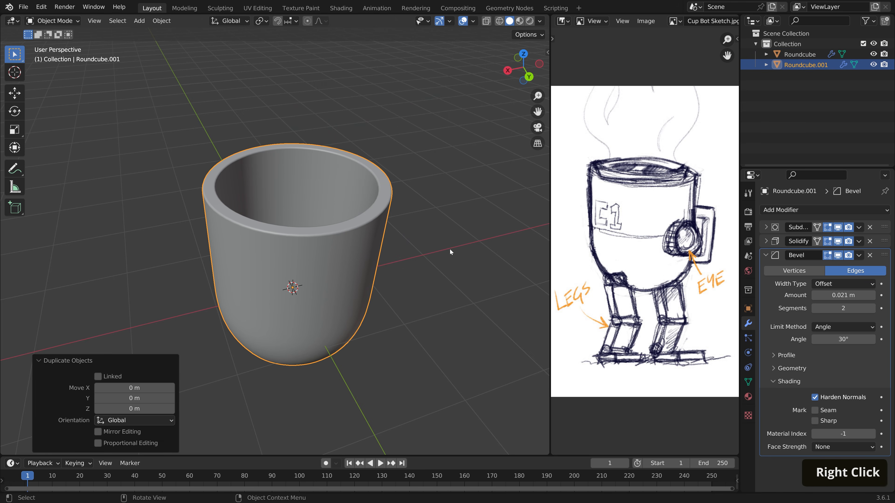
Step: Shrink the duplicate's entire mesh inward in Edit Mode with a Shrink/Fatten offset of about -0.138 m
key("Tab")
key("a")
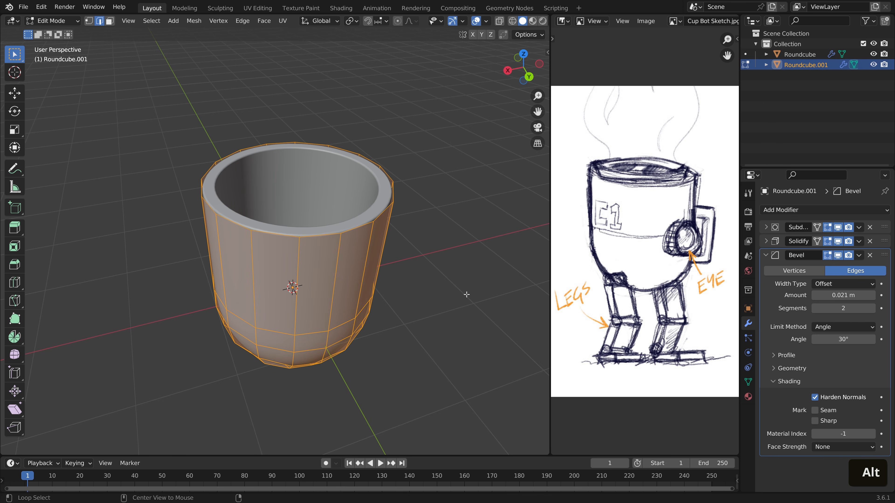
key("alt+s")
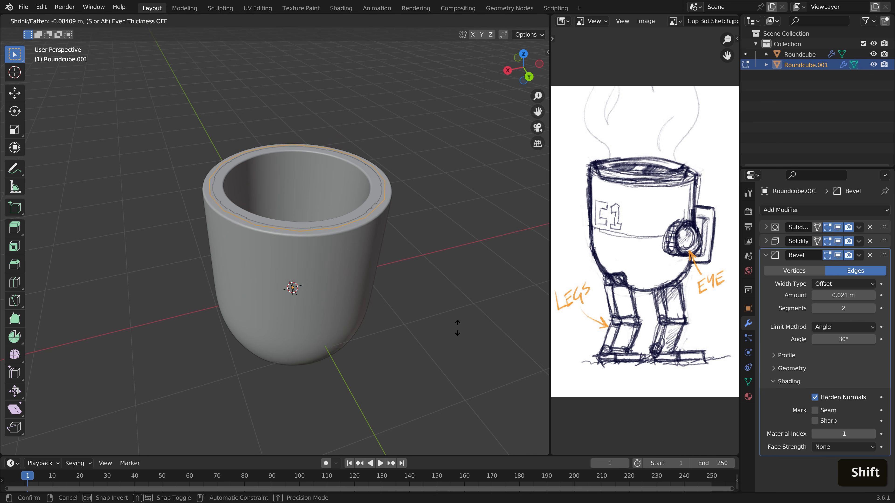
left_click(452, 349, "shift")
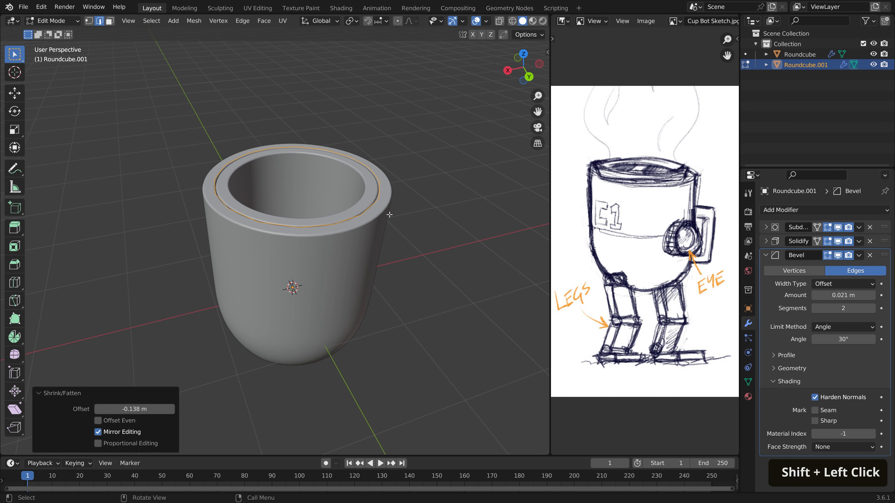
Step: Extrude the inner cup's top edge loop in place, scale it outward by about 1.154 to form a lip, and return to Object Mode
left_click(390, 186)
key("alt+a")
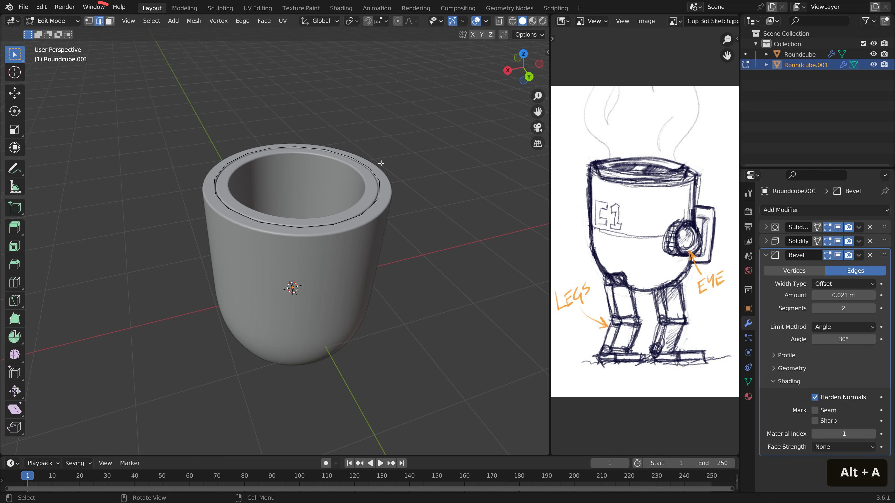
key("2")
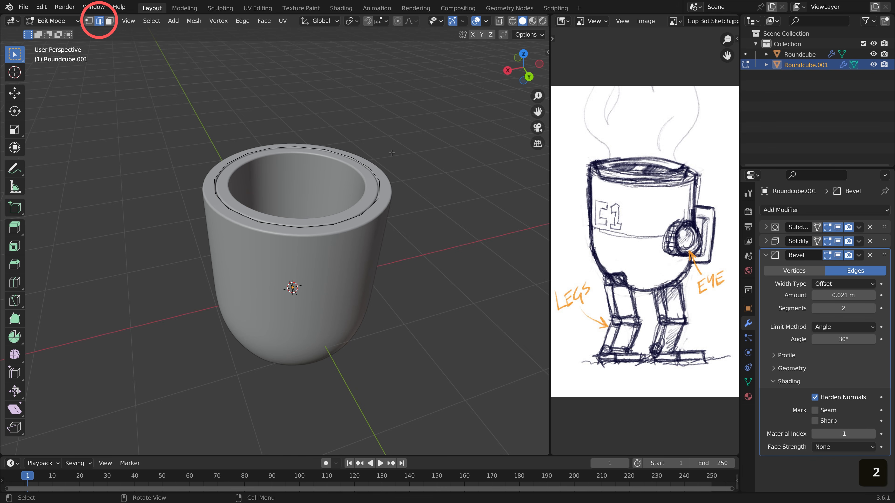
key("alt")
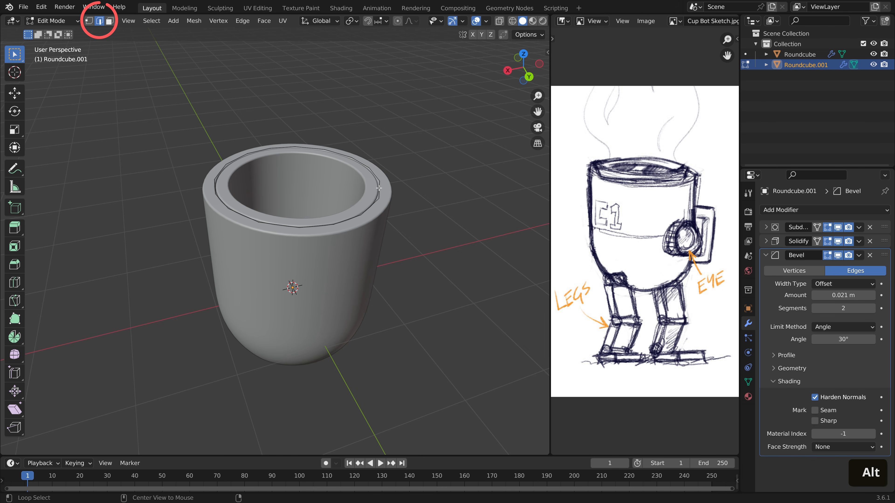
left_click(379, 188, "alt")
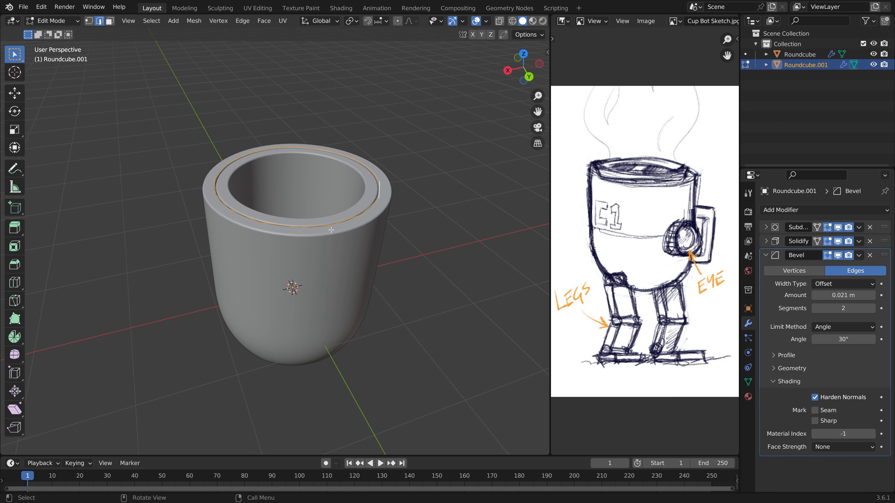
key("e")
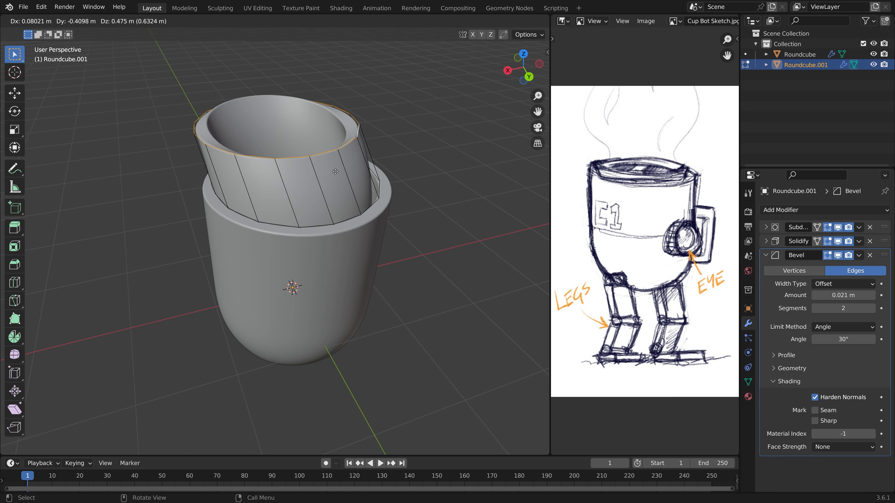
right_click(335, 171)
key("s")
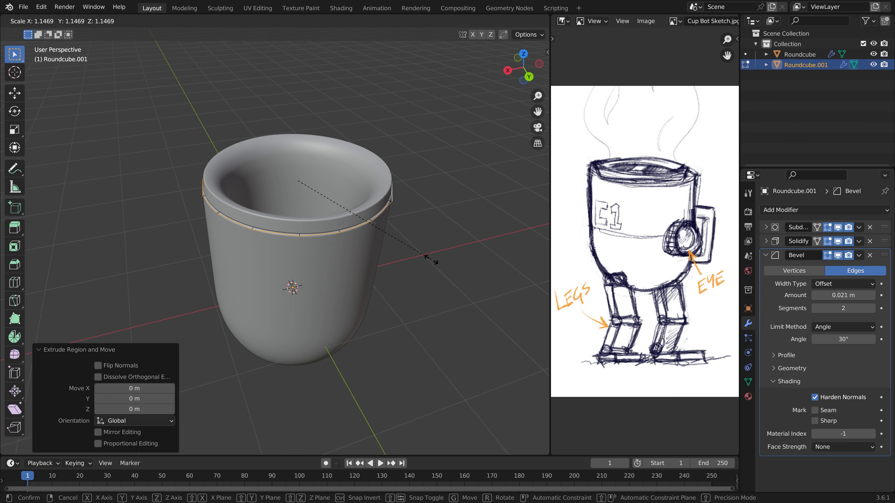
left_click(430, 260)
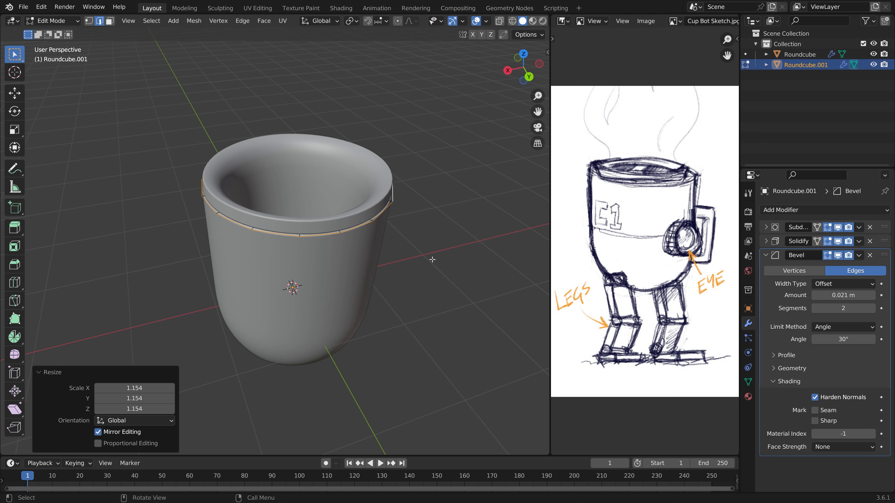
key("Tab")
middle_click_drag(429, 259, 359, 200)
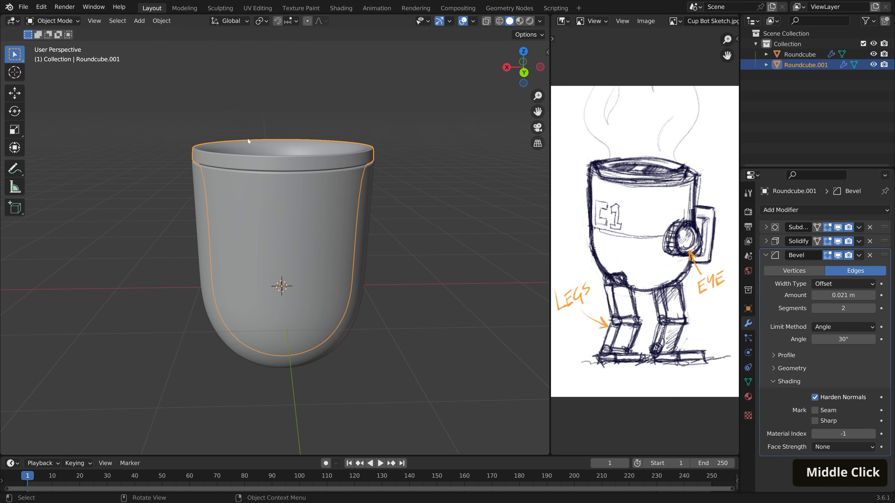
Step: Set the inner liner's Solidify thickness to about 0.069 m
middle_click_drag(333, 165, 296, 202)
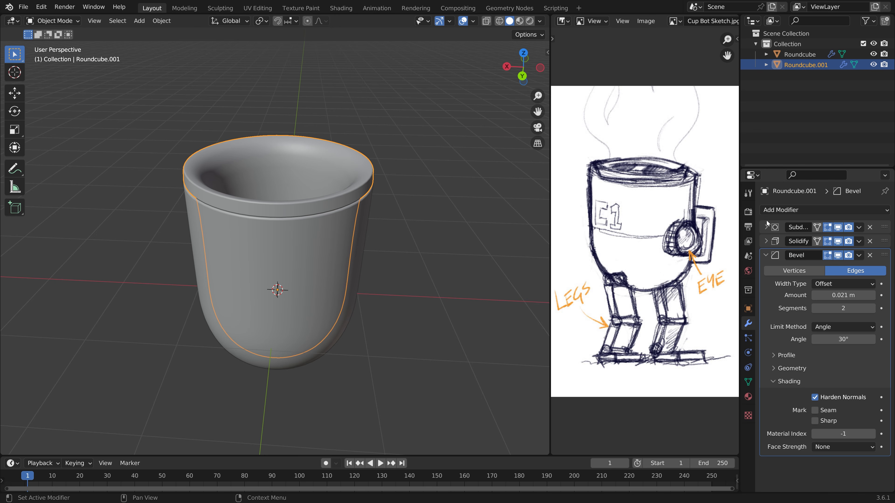
left_click(766, 242)
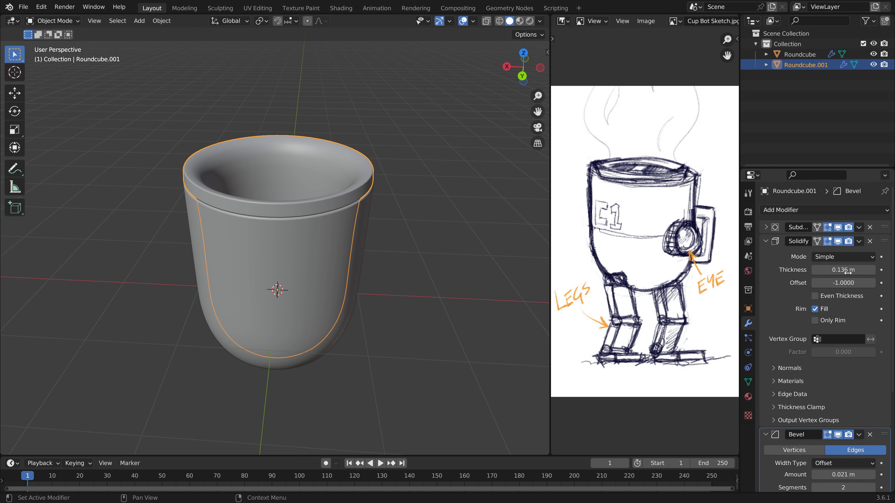
left_click_drag(847, 270, 796, 270, "shift")
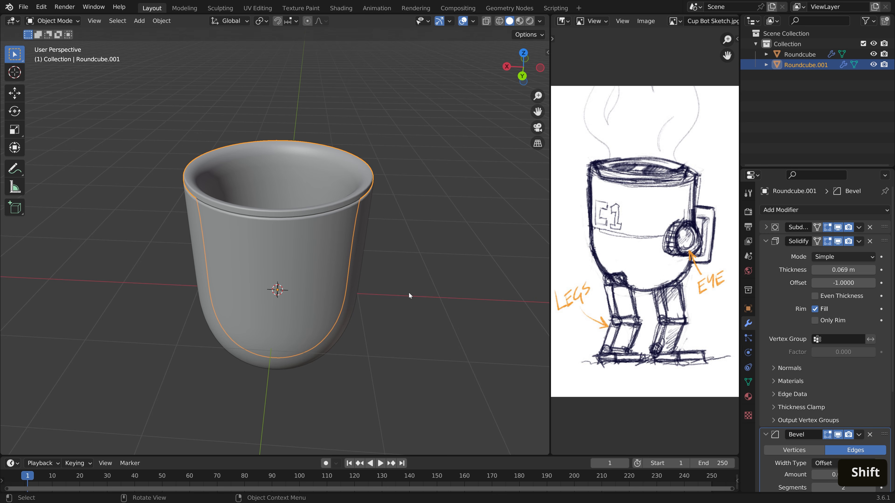
middle_click_drag(409, 293, 335, 232)
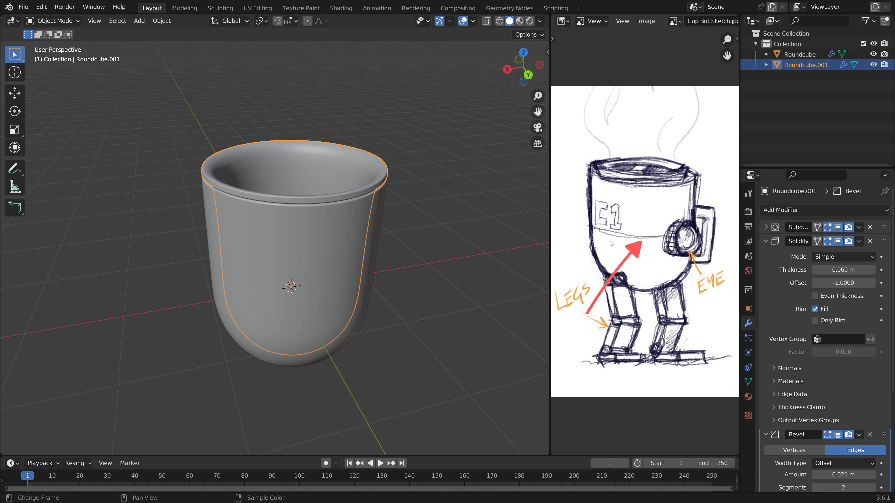
Step: Add one loop cut around the outer cup body in Edit Mode, slid down toward its rounded base with a factor of about 0.652
left_click(258, 229)
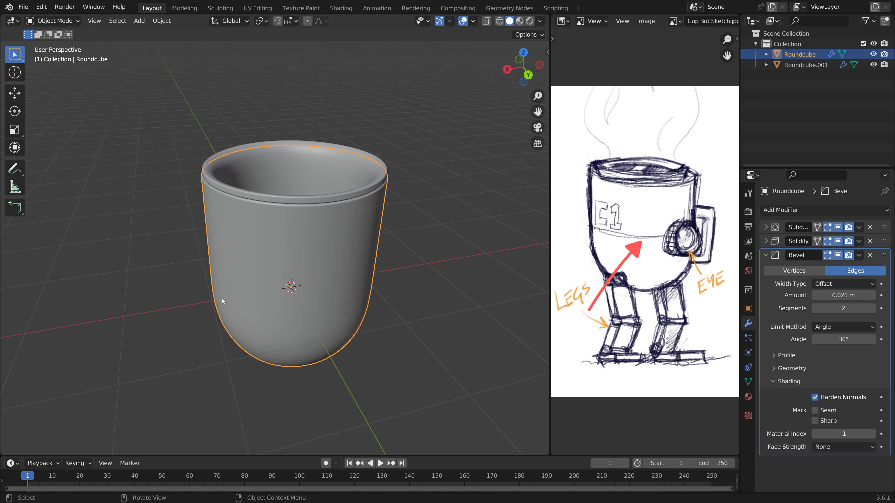
key("Tab")
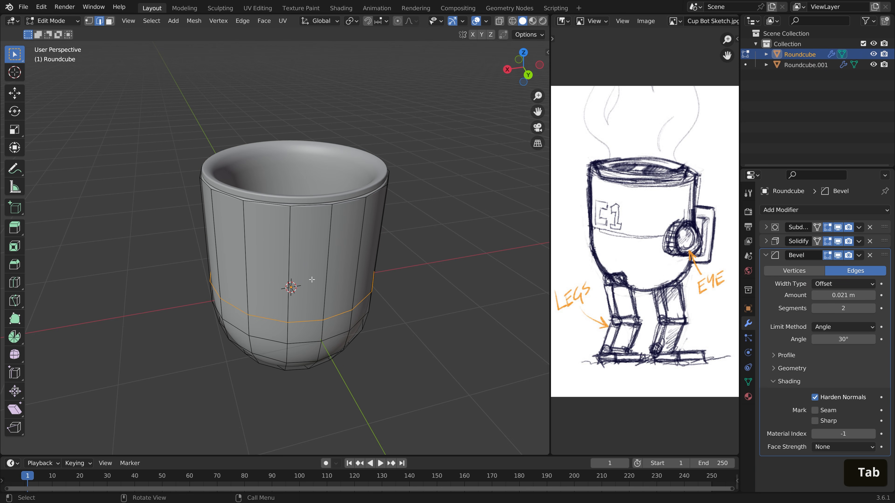
middle_click_drag(332, 288, 349, 266)
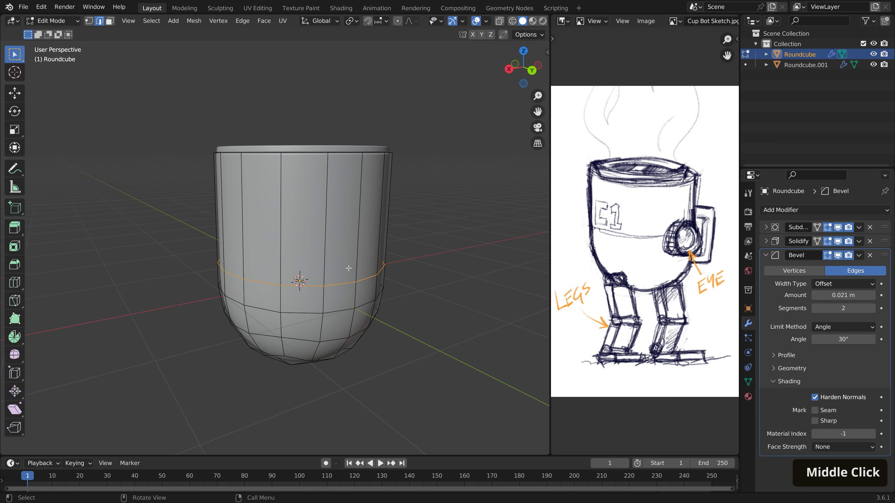
key("ctrl+r")
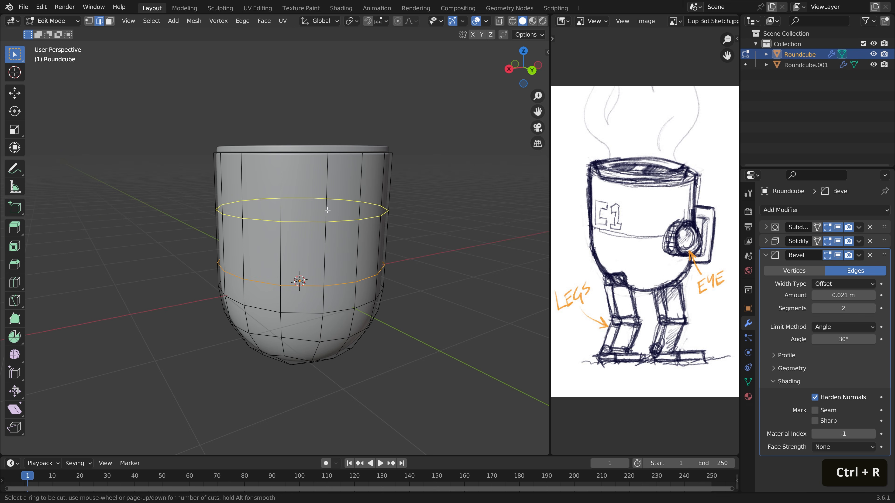
left_click(327, 231)
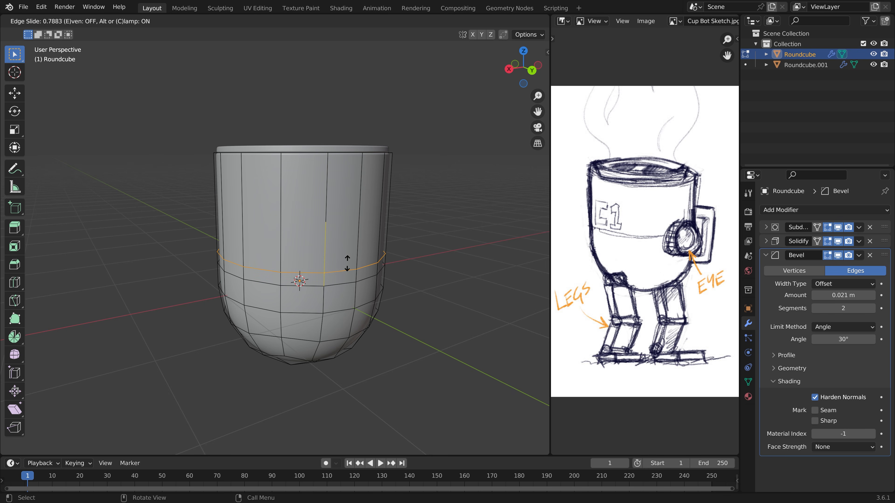
left_click(346, 254)
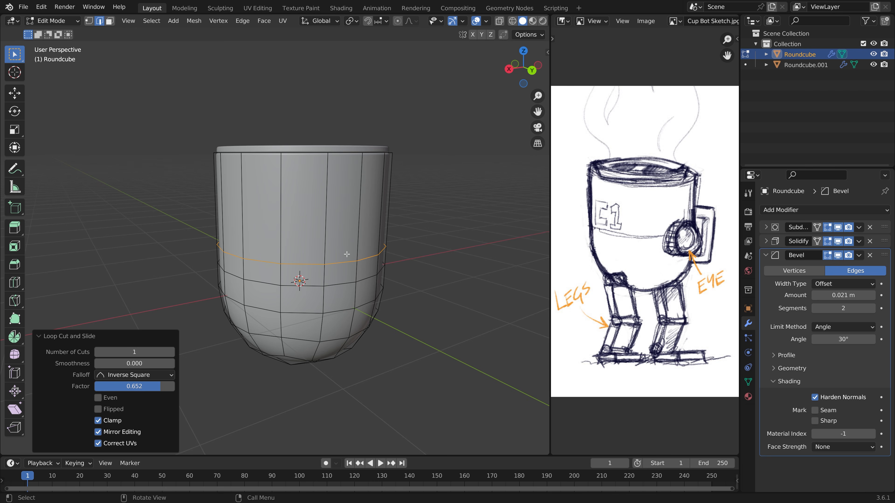
Step: Split the outer cup's upper face loop from the lower part above the new edge loop, then return to Object Mode and deselect everything
key("3")
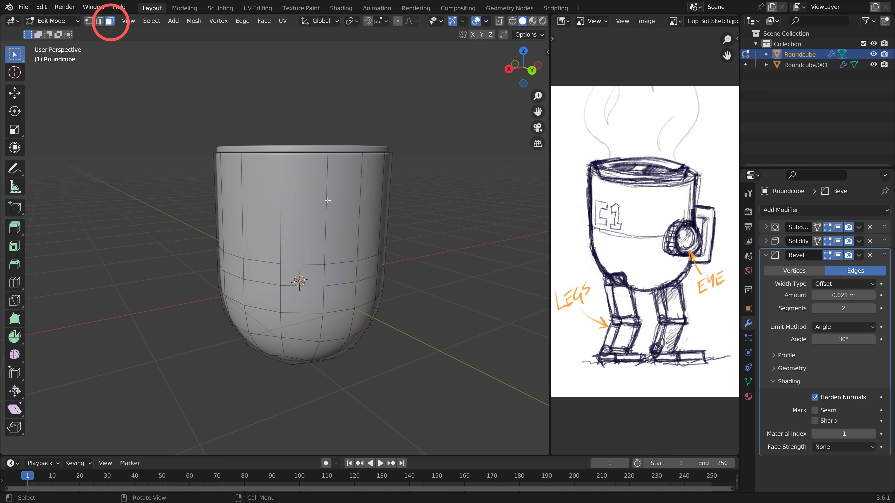
left_click(328, 215, "alt")
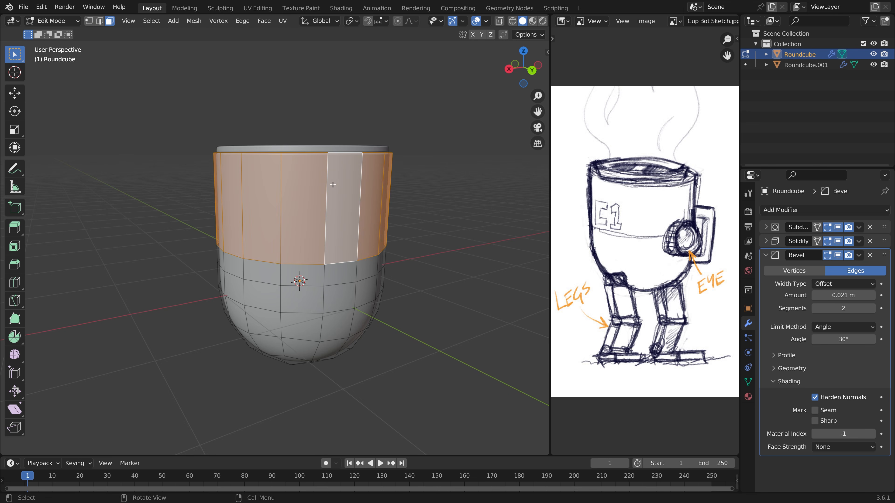
key("y")
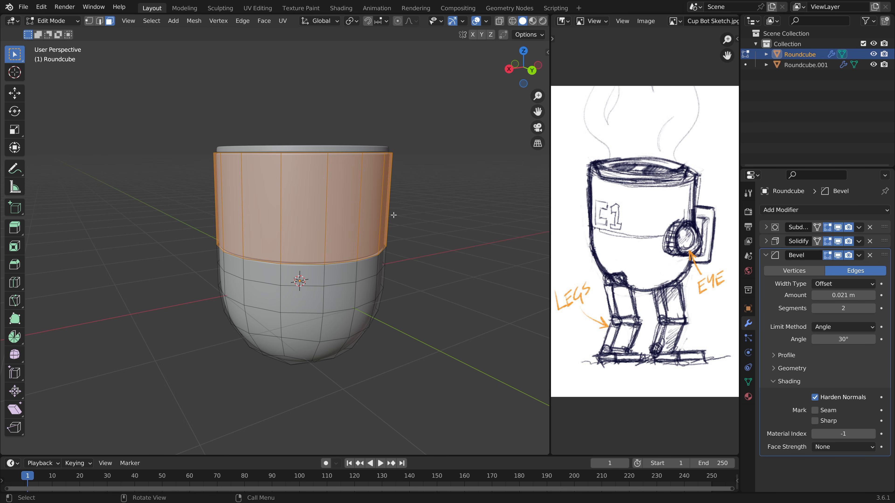
key("Tab")
key("alt+a")
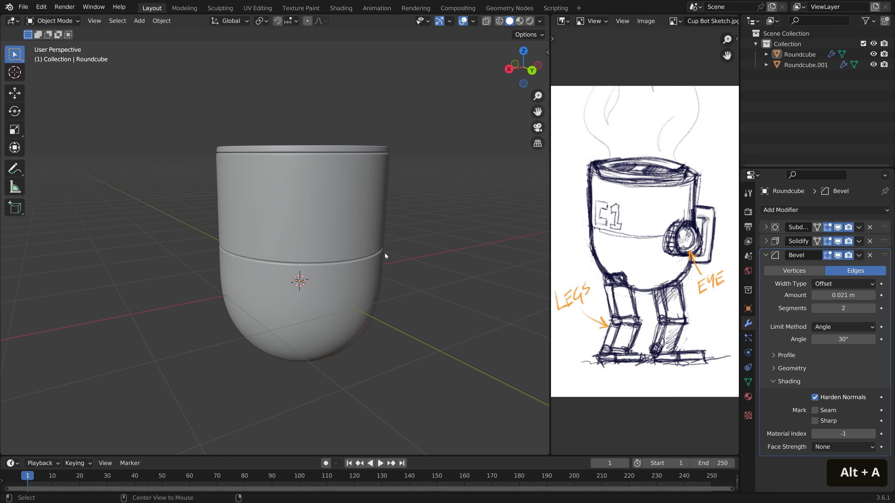
mouse_move(385, 253)
middle_mouse_down()
mouse_move(353, 245)
mouse_move(262, 271)
mouse_move(172, 248)
mouse_move(233, 231)
mouse_move(390, 241)
middle_mouse_up()
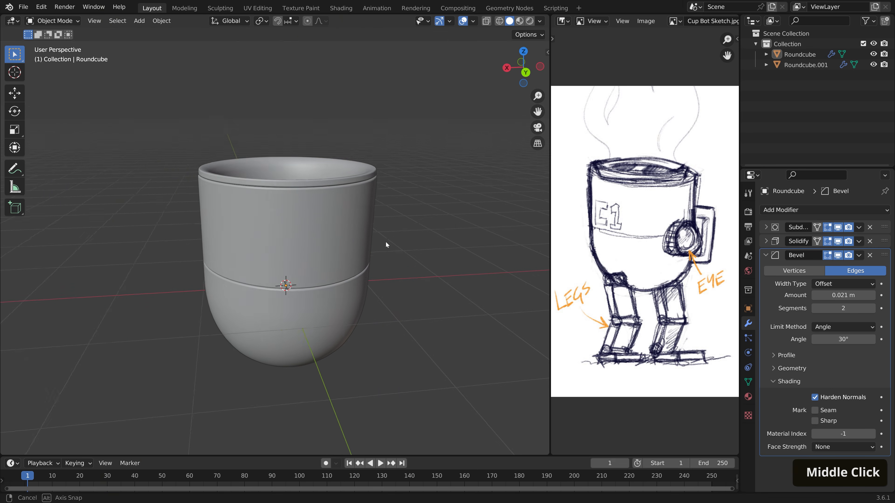
middle_click_drag(386, 243, 412, 255)
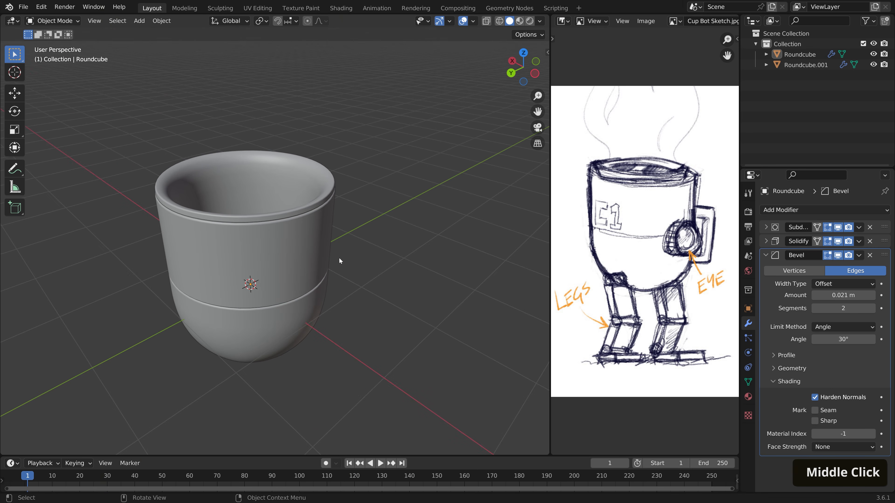
middle_click_drag(339, 261, 311, 250)
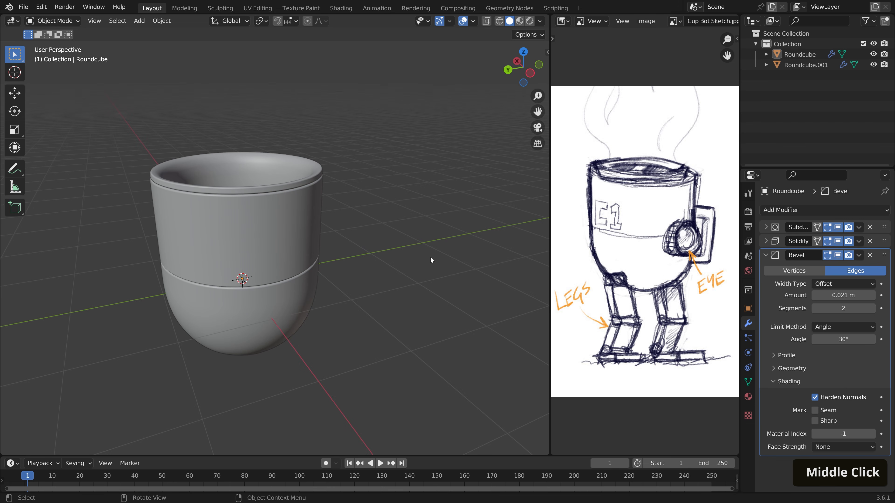
Step: Snap the 3D cursor to the outer cup's seam vertex on the X-axis side where the handle goes, and return to Object Mode
left_click(226, 255)
middle_click_drag(237, 205, 278, 218)
key("Tab")
middle_click_drag(383, 256, 279, 267)
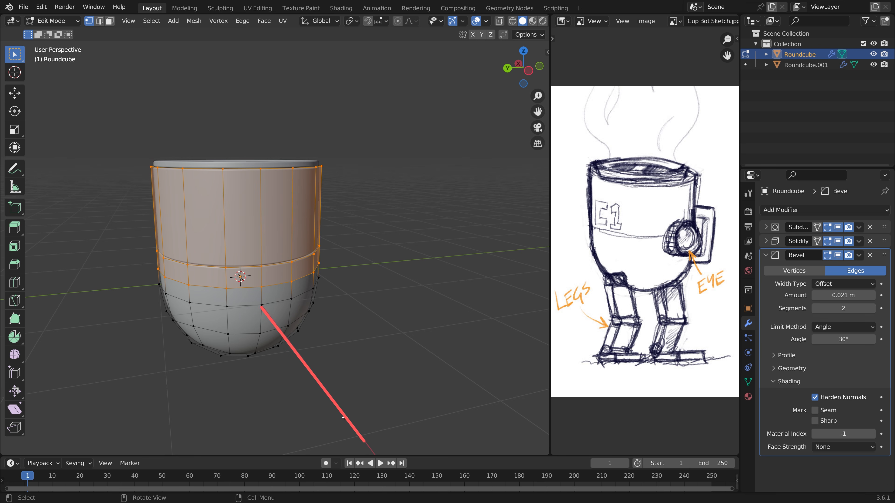
left_click(262, 268)
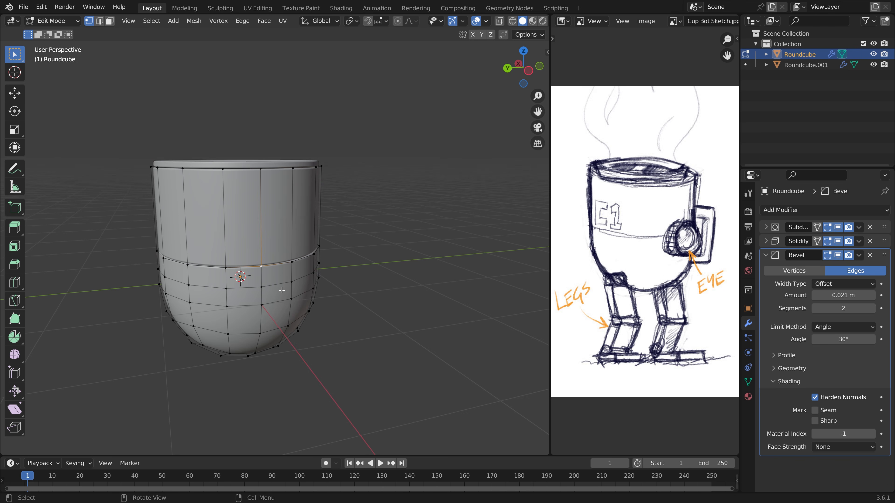
key("shift+s")
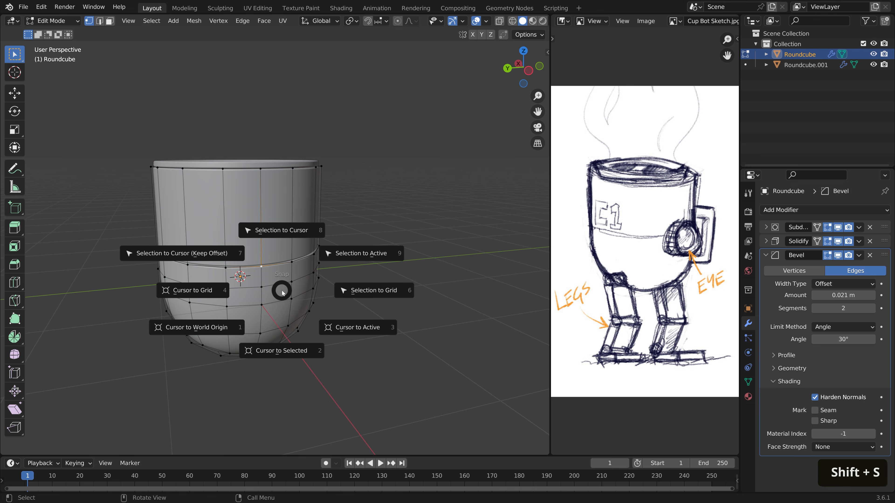
left_click(288, 351)
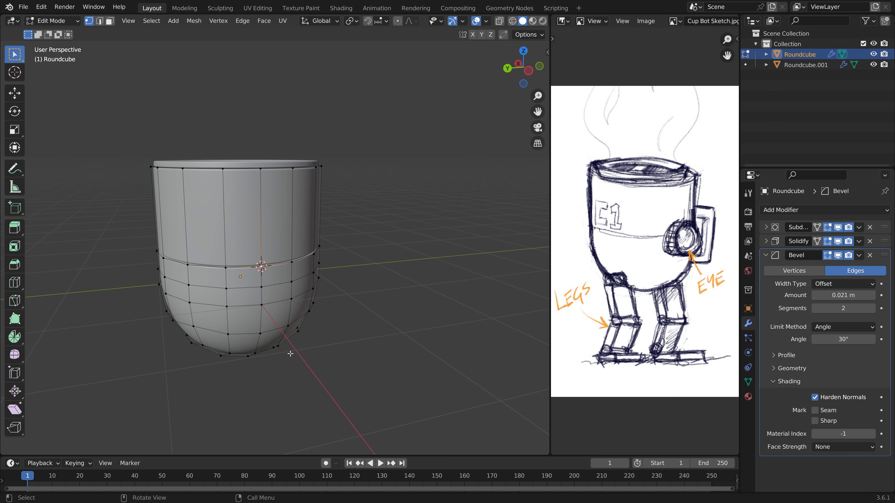
key("Tab")
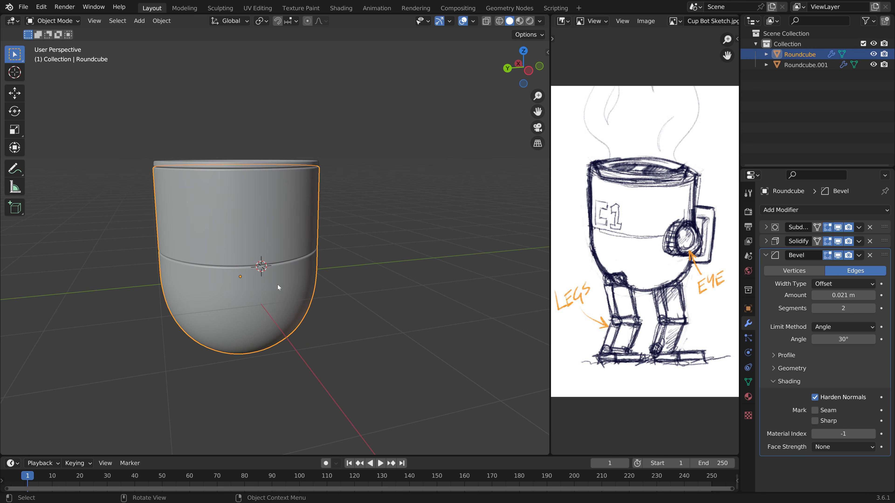
Step: Add a cube at the 3D cursor for the handle and scale it down to about 0.216
middle_click_drag(277, 285, 324, 283)
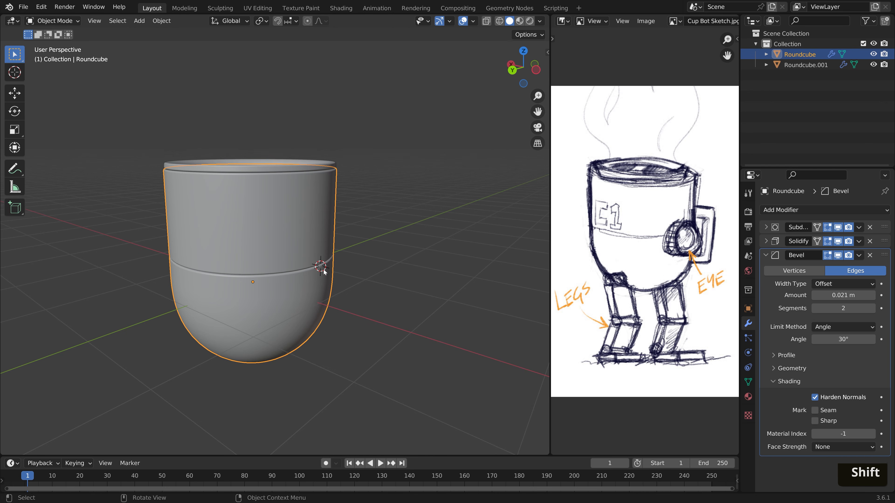
key("shift+a")
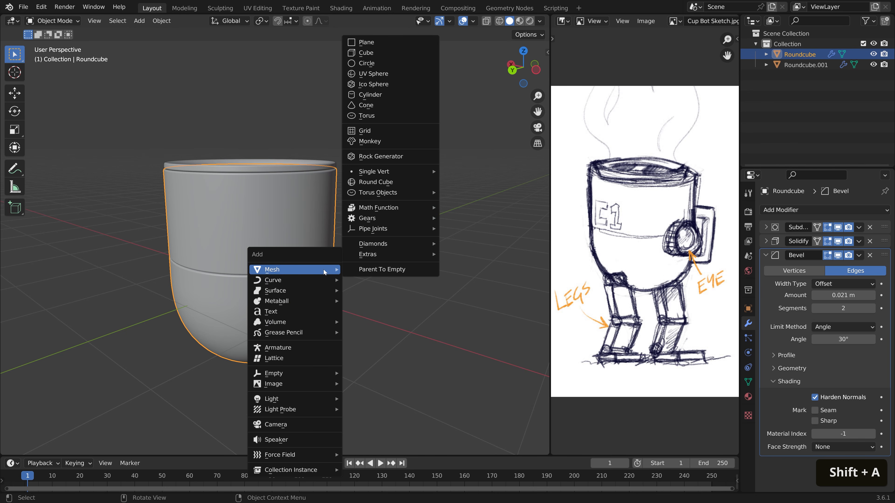
left_click(371, 53)
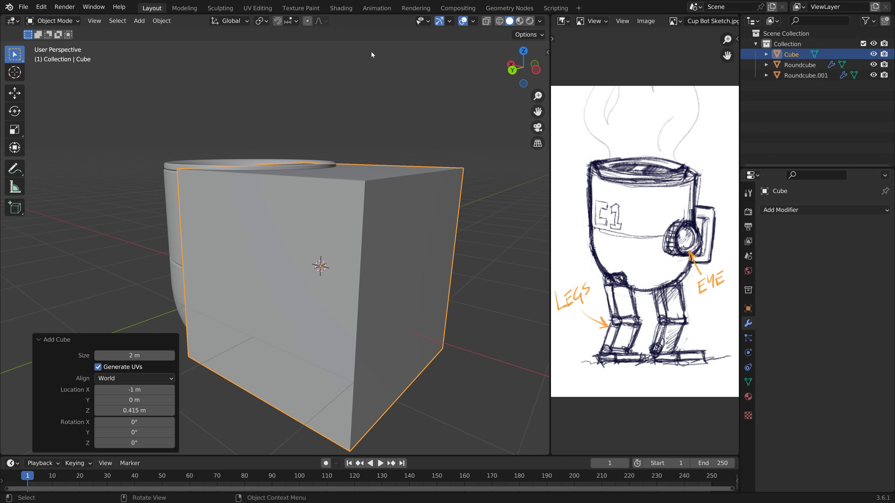
key("s")
left_click(364, 267)
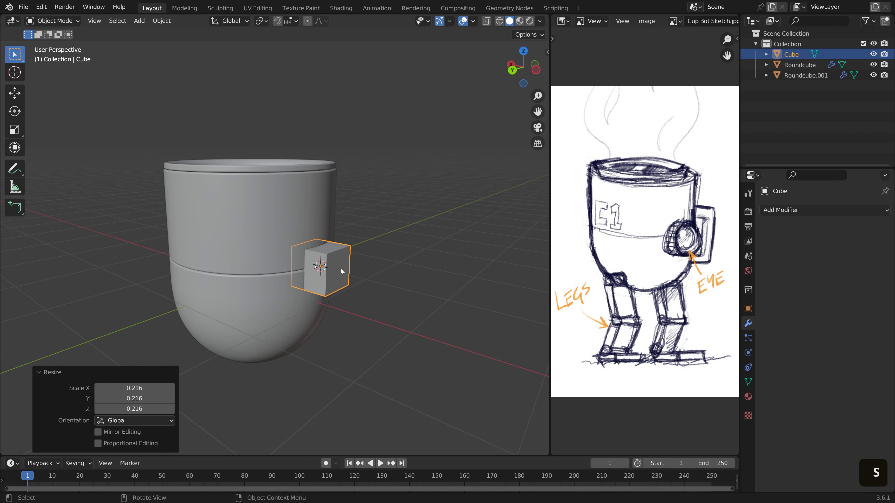
middle_click_drag(340, 269, 383, 269)
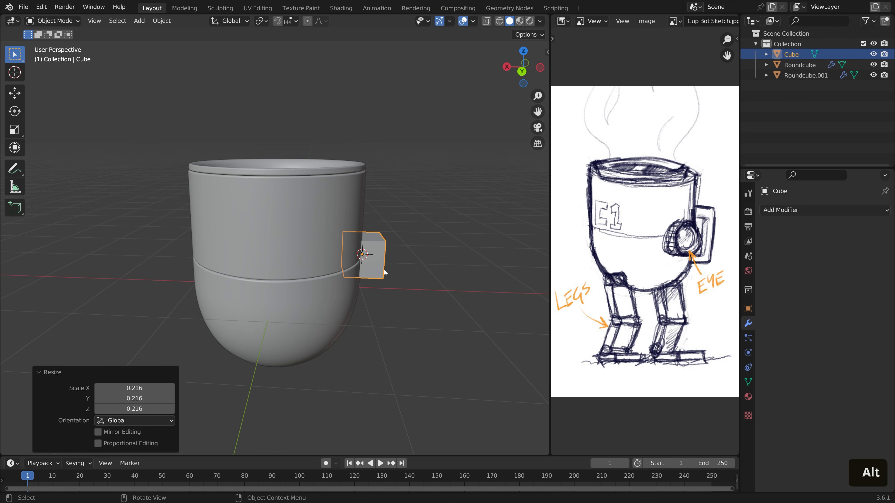
Step: In the back orthographic view, move the cube about 0.36 m outward beside the cup and scale it up by about 1.79
left_click(537, 144)
middle_click_drag(366, 252, 341, 250)
scroll(367, 256, "up", 2)
scroll(309, 249, "up", 2)
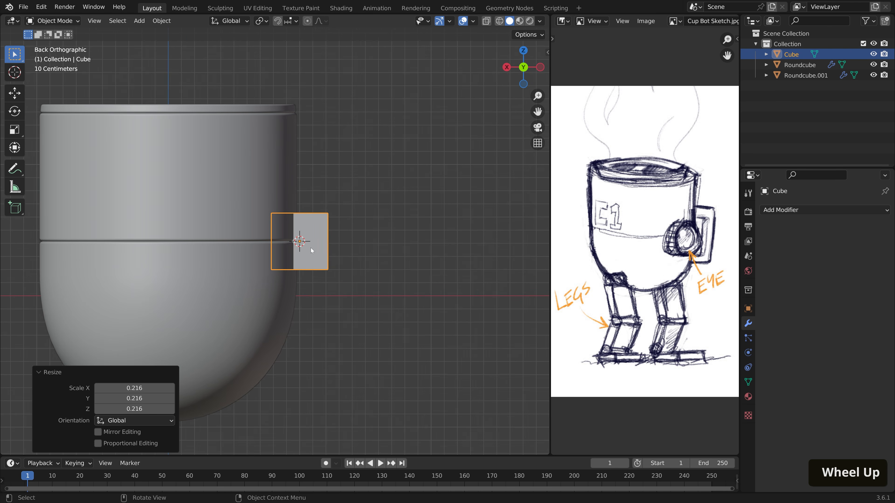
key("g")
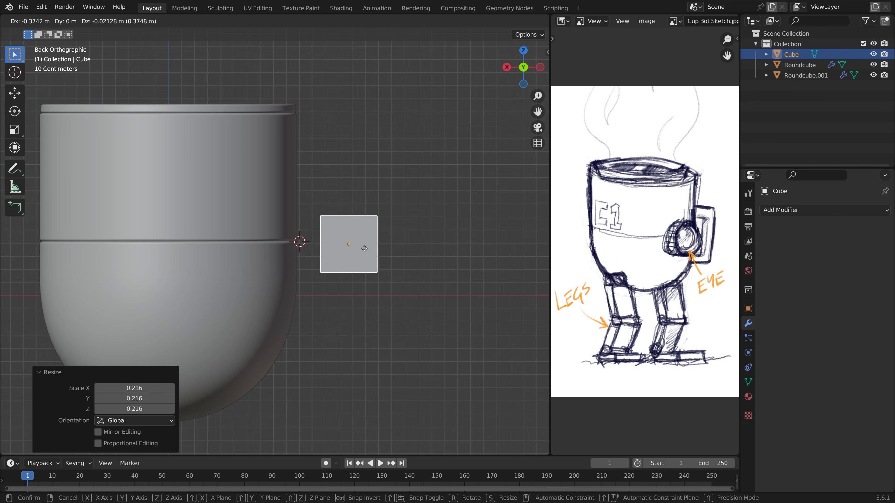
left_click(364, 249)
key("s")
left_click(387, 264)
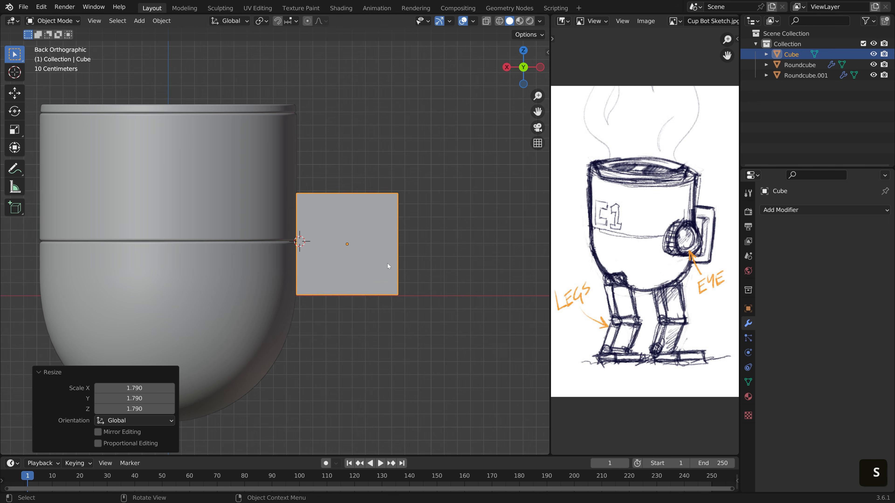
Step: Narrow the handle cube by scaling it about 0.864 along X and 0.362 along Y
key("s")
key("x")
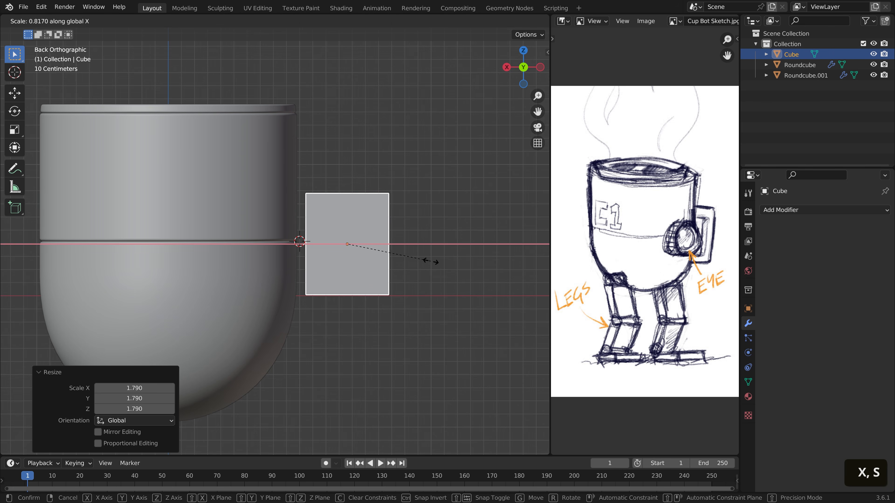
left_click(435, 265)
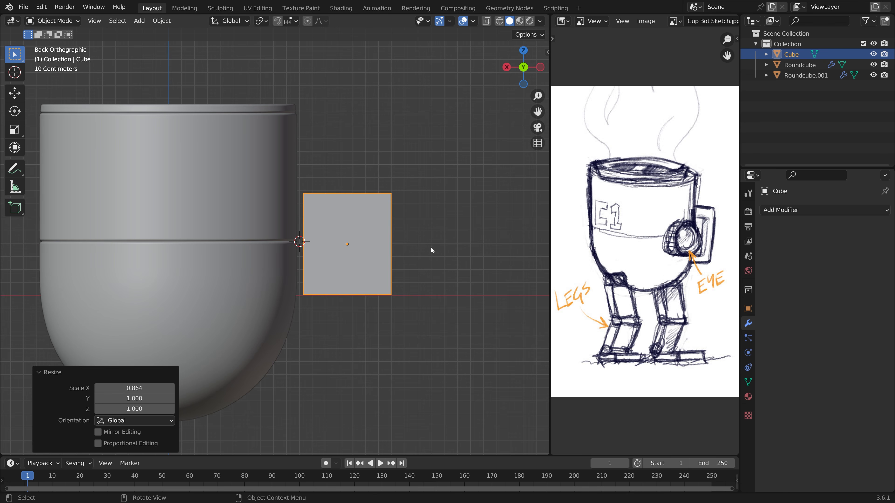
middle_click_drag(457, 222, 419, 271)
key("s")
key("y")
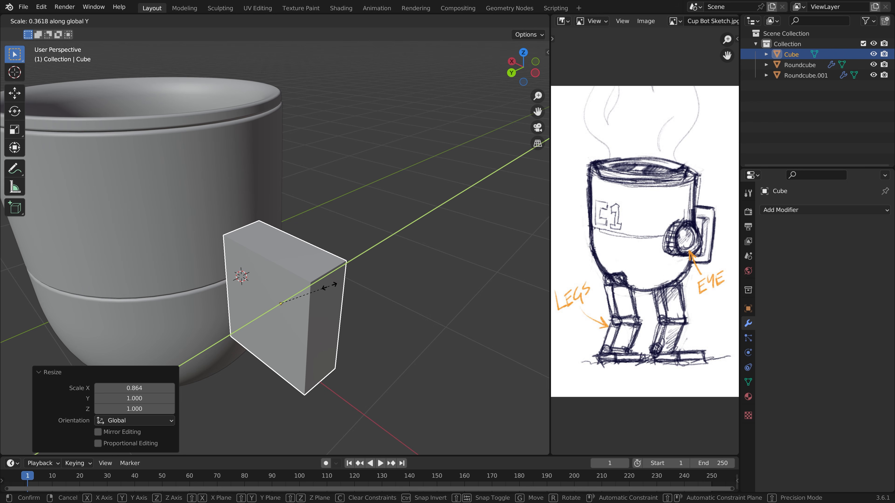
left_click(333, 302)
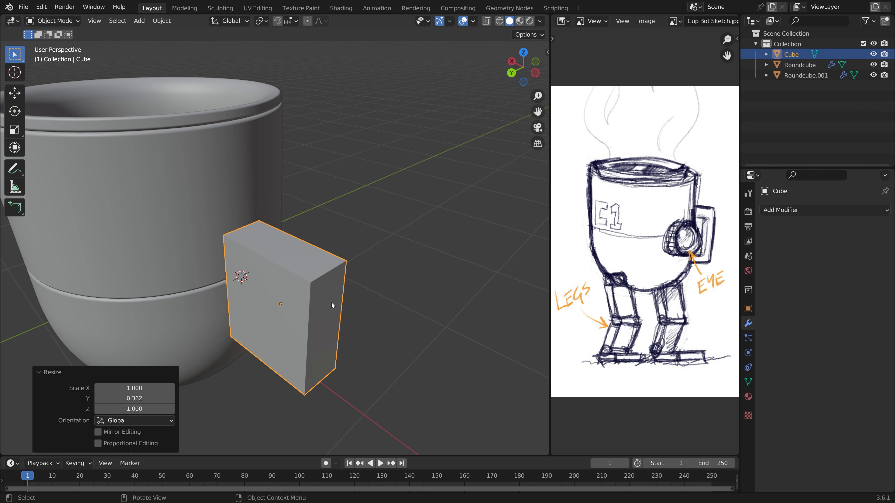
Step: Apply the handle cube's rotation and scale
middle_click_drag(329, 303, 362, 289, "shift")
key("n")
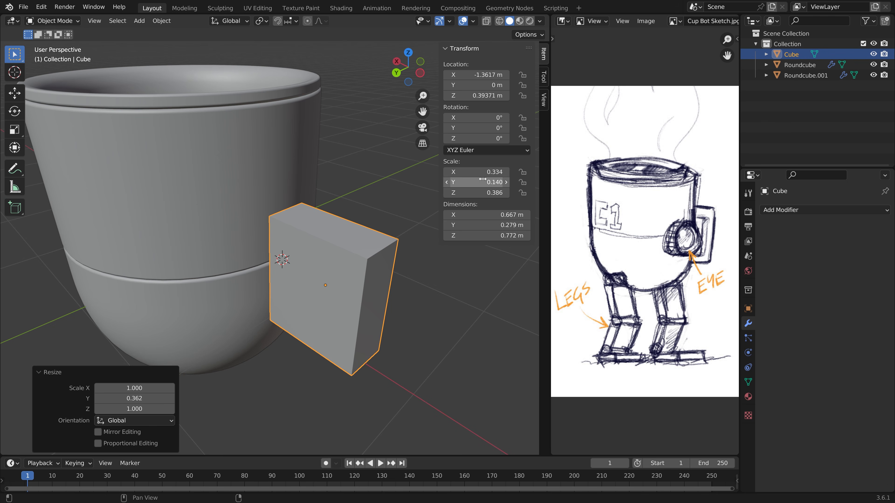
key("n")
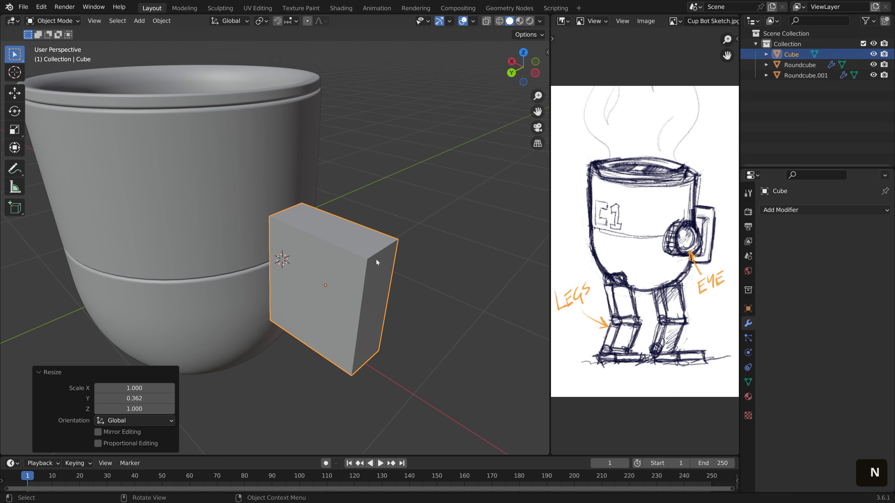
key("ctrl+a")
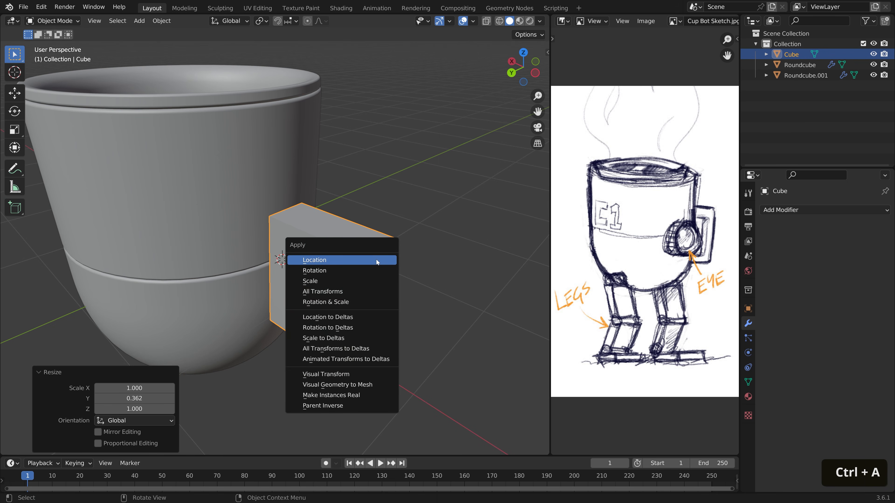
left_click(366, 302)
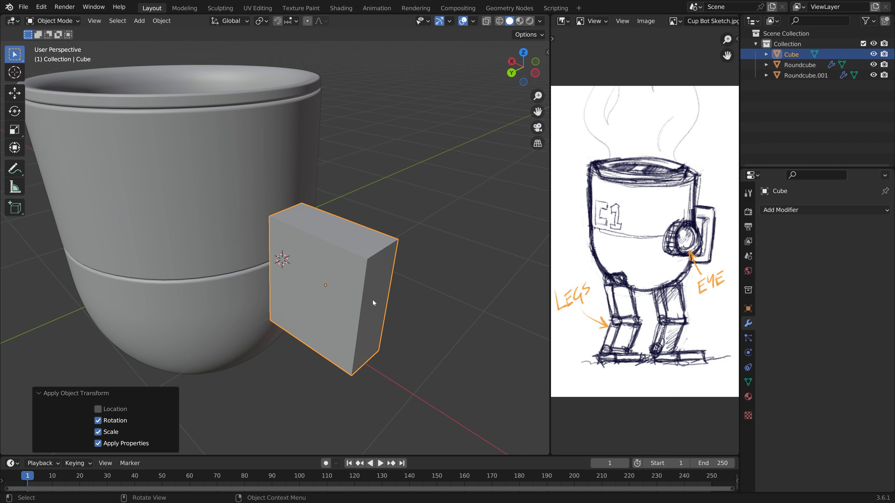
Step: Select the handle block's two large opposite side faces and inset them by about 0.111 m
key("Tab")
key("Tab")
middle_click_drag(365, 302, 378, 297)
key("Tab")
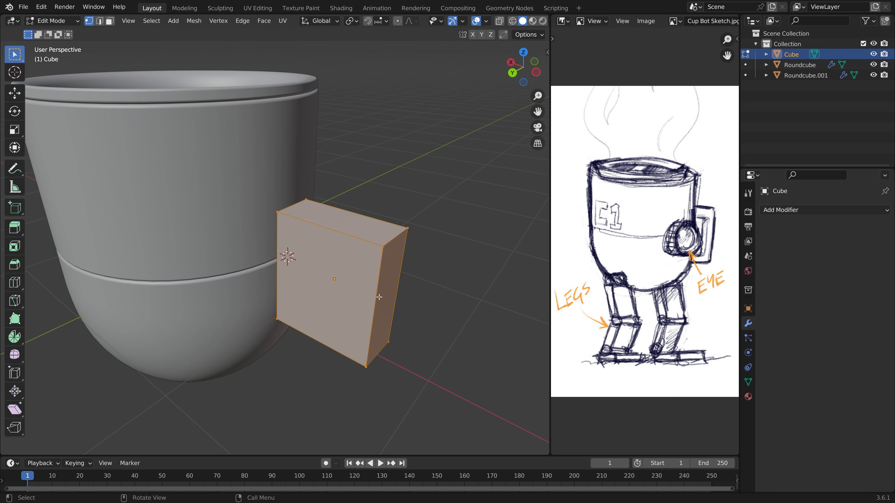
key("3")
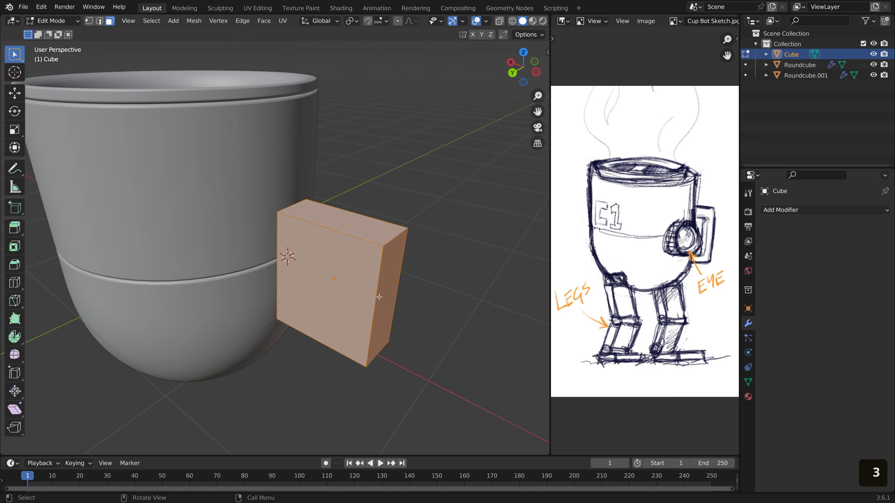
left_click(349, 302)
middle_click_drag(439, 279, 221, 266)
left_click(193, 296, "shift")
middle_click_drag(192, 305, 467, 310)
key("i")
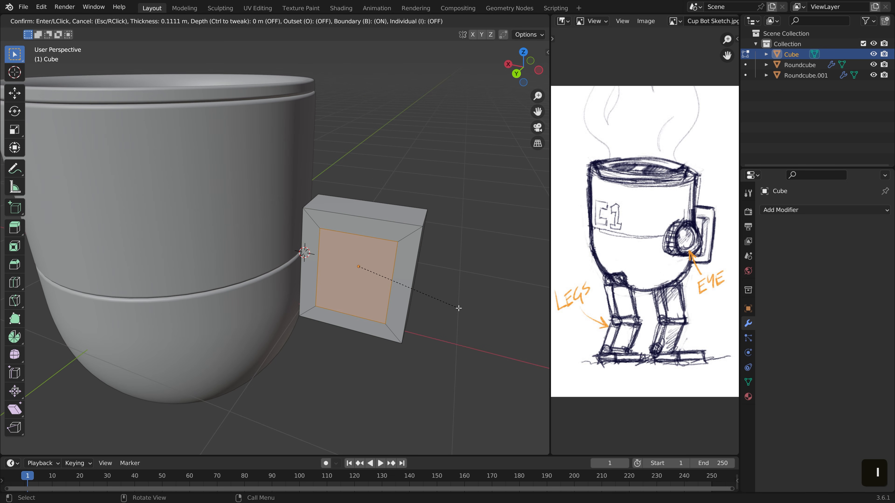
left_click(459, 308)
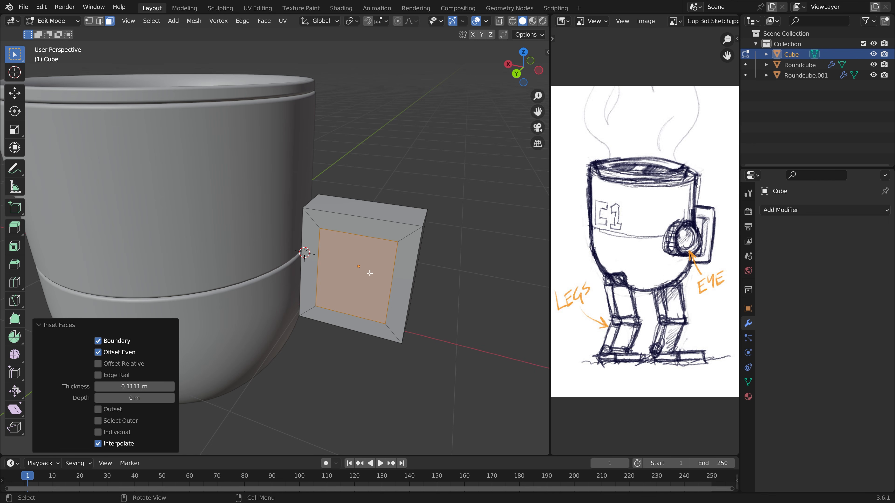
Step: Bridge the two inset faces to open a hole through the block, and delete the ring of faces beside the cup
right_click(370, 259)
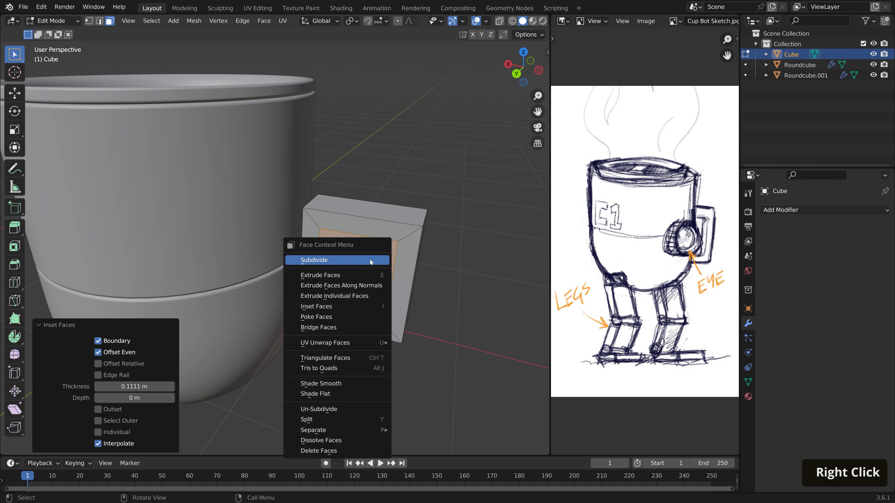
left_click(363, 327)
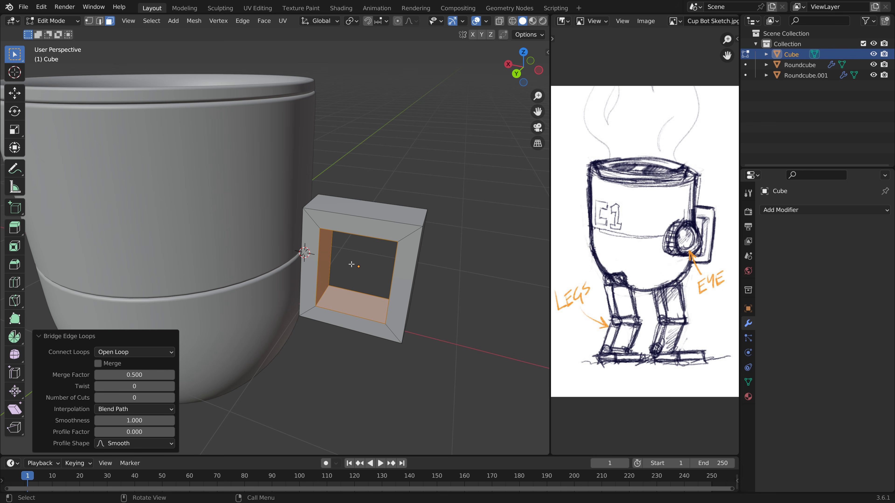
left_click(319, 263, "alt")
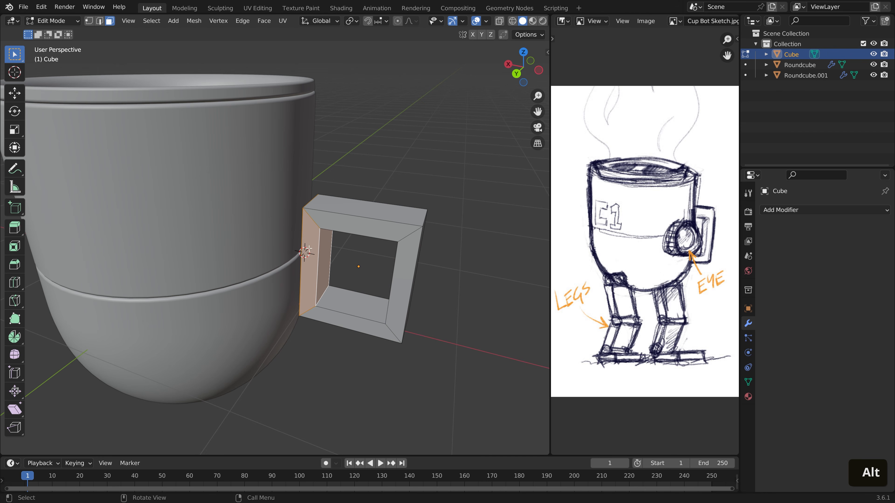
key("x")
left_click(321, 264)
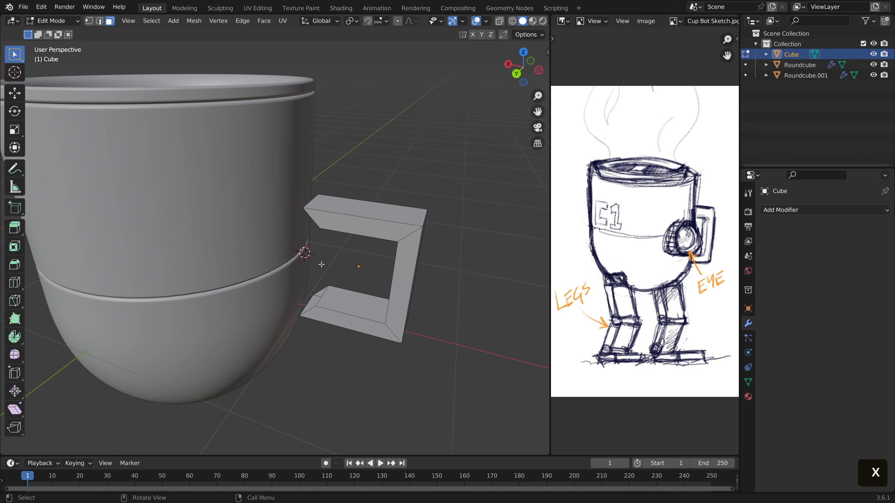
Step: Select the open edge loops at both handle ends and flatten them by scaling to 0 along X
mouse_move(352, 261)
middle_mouse_down()
mouse_move(340, 260)
mouse_move(359, 260)
mouse_move(351, 258)
middle_mouse_up()
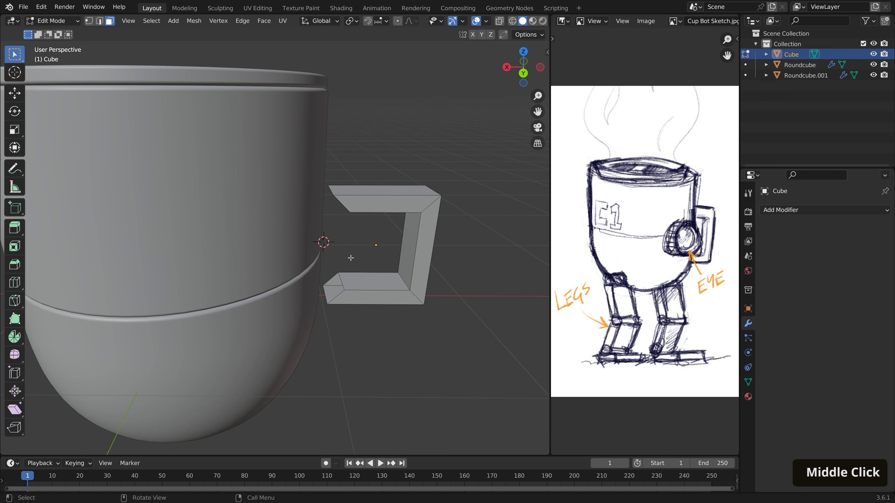
key("2")
left_click(333, 297, "alt")
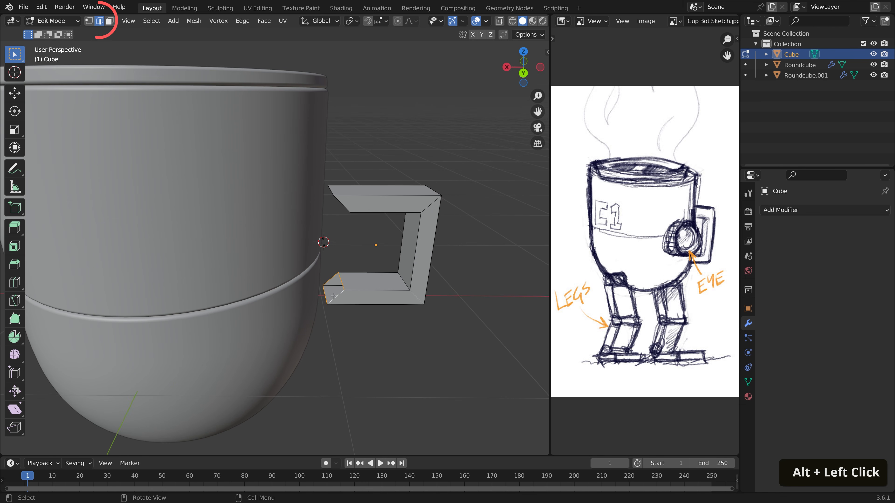
middle_click_drag(348, 265, 347, 181)
left_click(347, 182, "alt+shift")
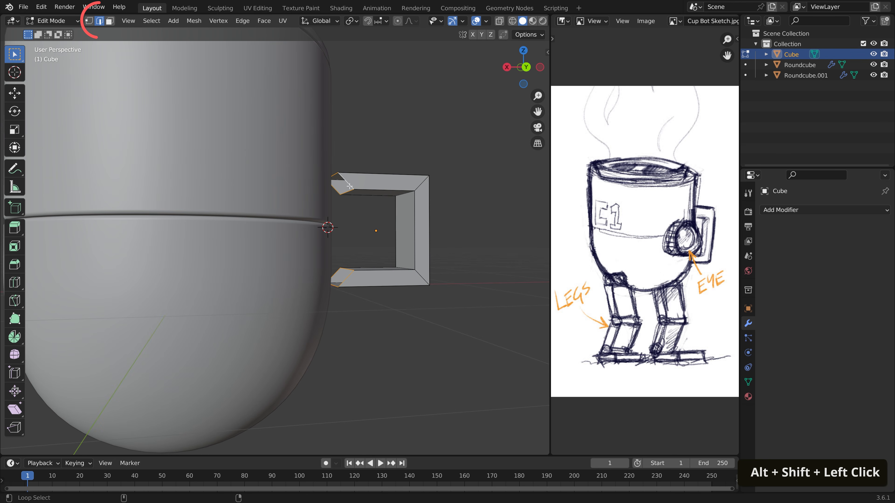
key("s")
key("x")
key("0")
key("Return")
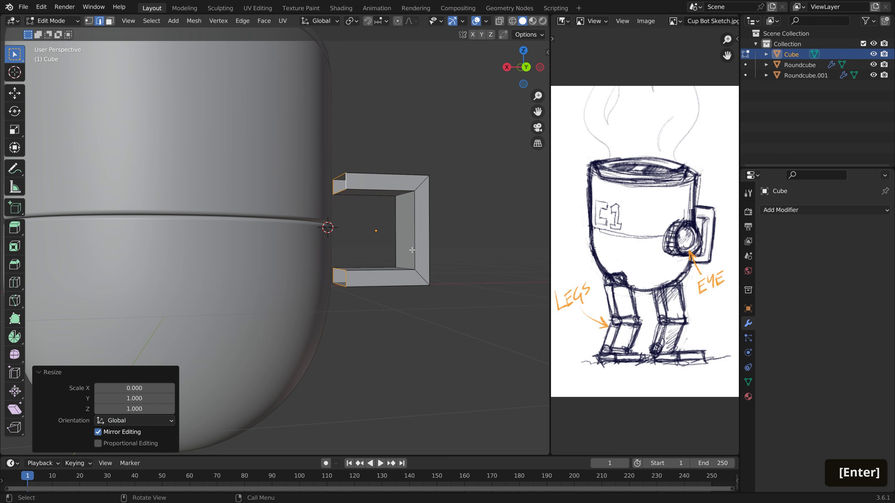
Step: Move the handle's open ends about 0.2 m along X away from the cup to shorten its arms
middle_click_drag(412, 250, 385, 254)
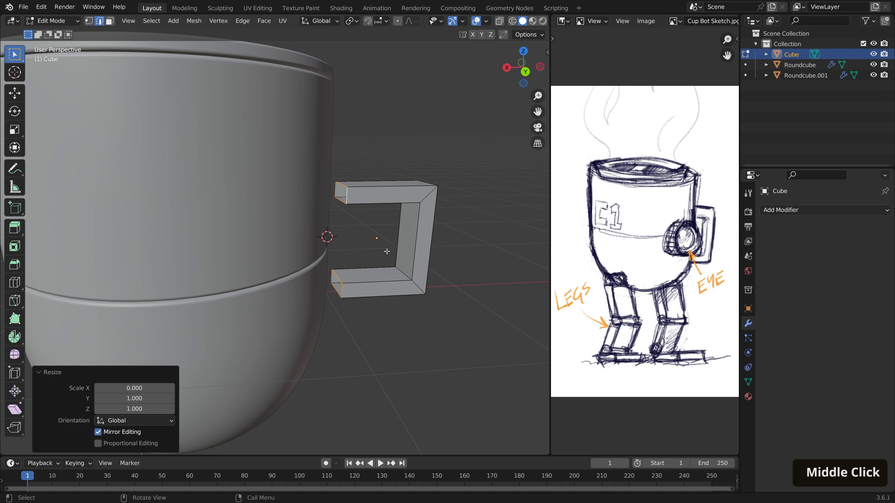
key("g")
key("x")
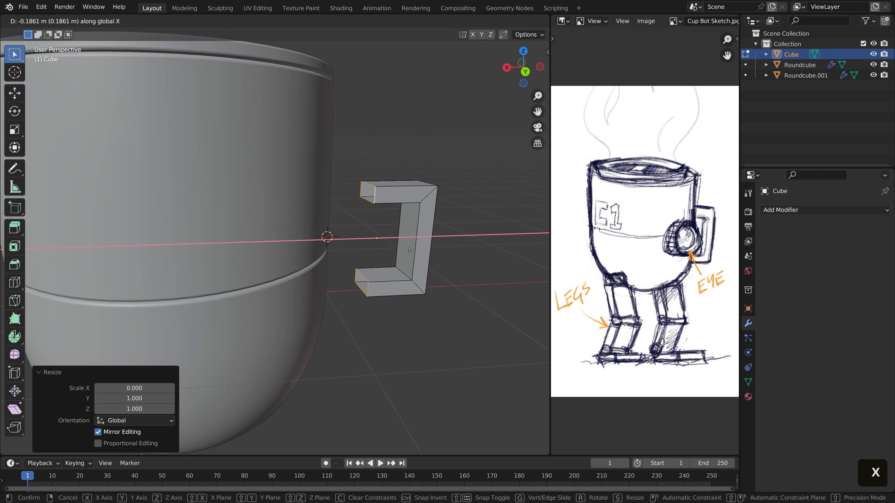
left_click(416, 245)
Step: Return to Object Mode and add a level 2 Subdivision Surface modifier to the handle
middle_click(417, 245)
middle_click_drag(417, 244, 386, 246)
key("Tab")
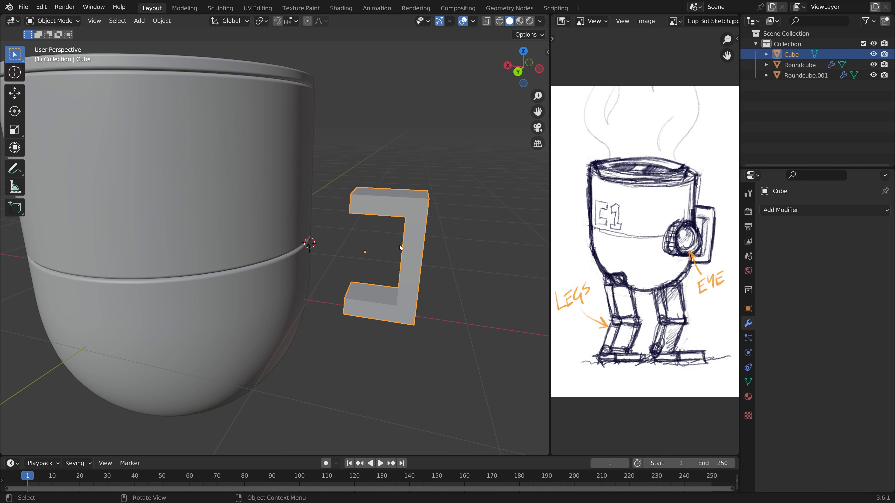
left_click(748, 323)
key("ctrl+2")
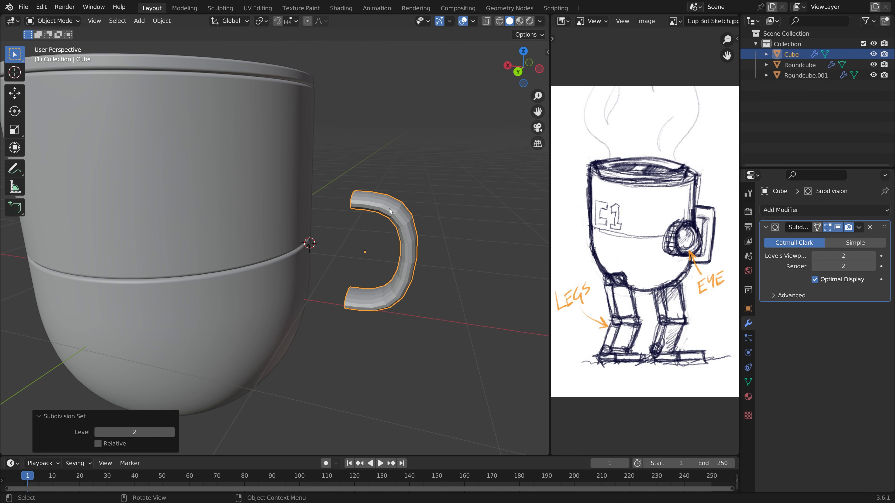
Step: Select the edge loops at both outer handle corners and bevel them 0.0712 m with one segment
middle_click_drag(407, 261, 442, 262)
key("Tab")
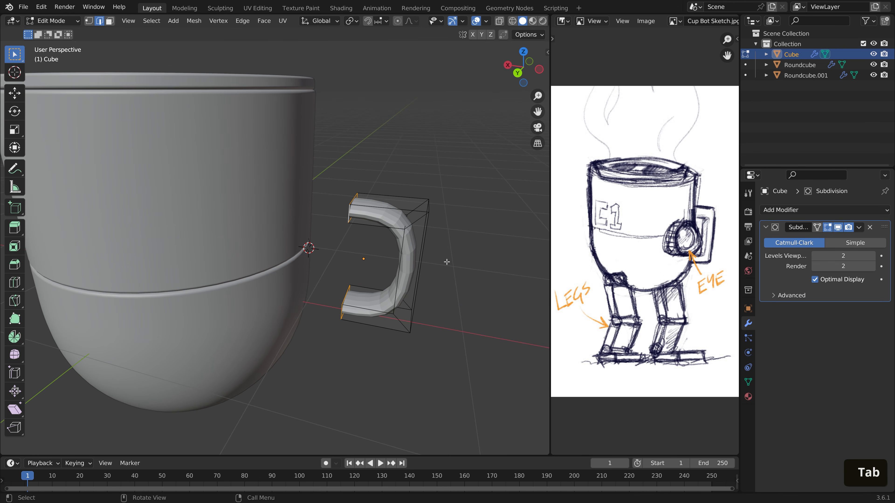
key("2")
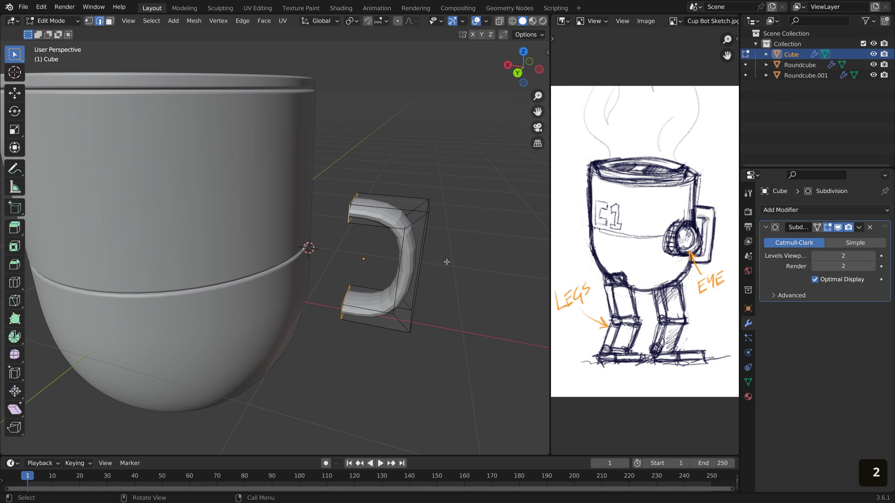
key("alt")
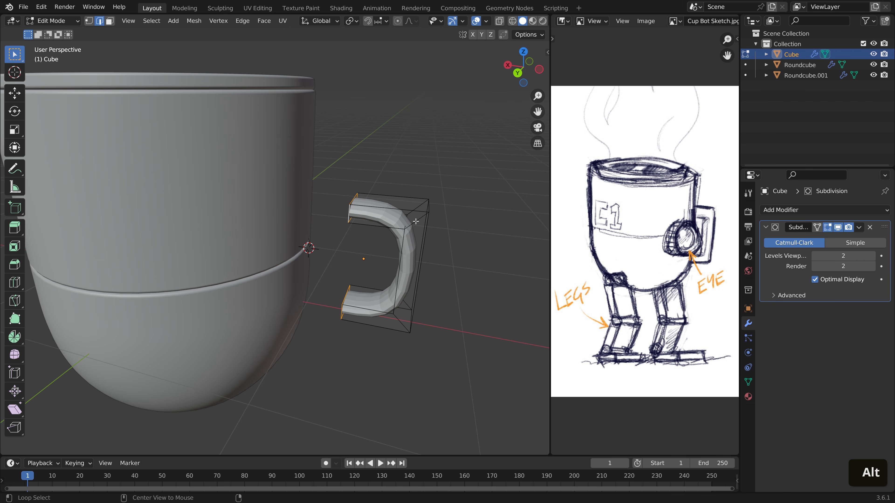
left_click(415, 221, "alt")
left_click(400, 320, "alt+shift")
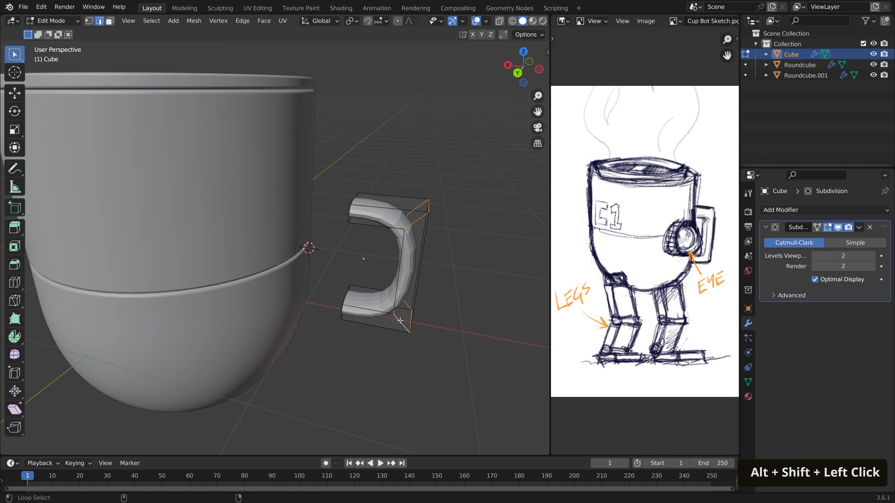
key("ctrl+b")
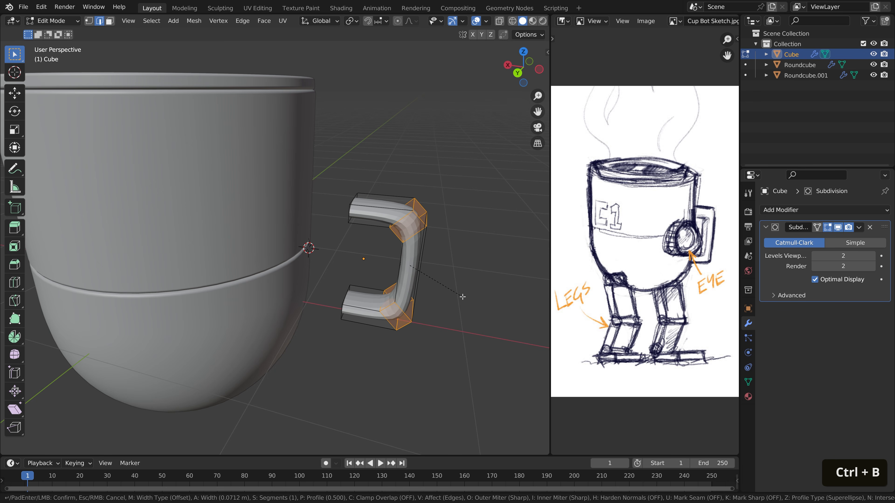
left_click(463, 297)
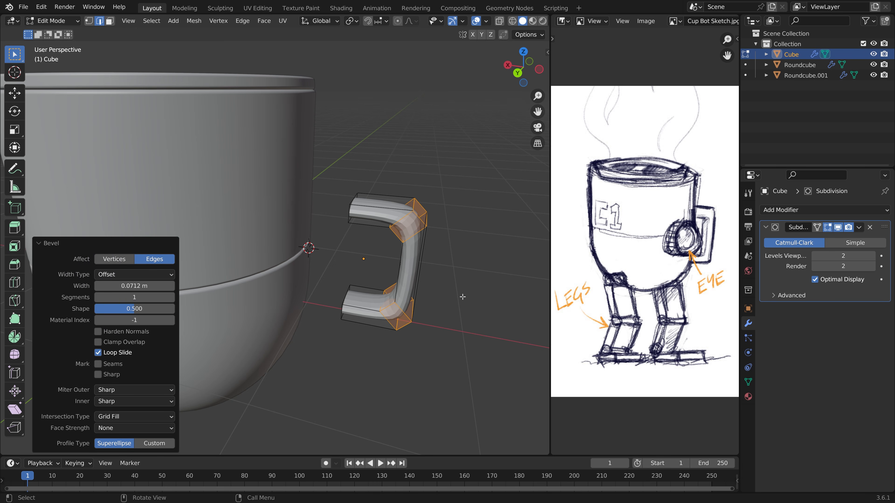
Step: Select the handle's lengthwise corner edges on both sides, crease them to 1.000, and return to Object Mode
left_click(372, 202)
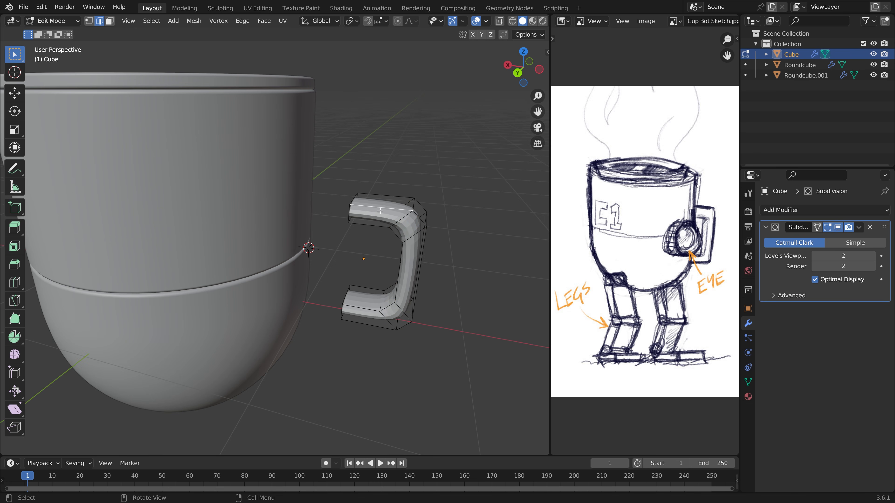
left_click(382, 226, "alt")
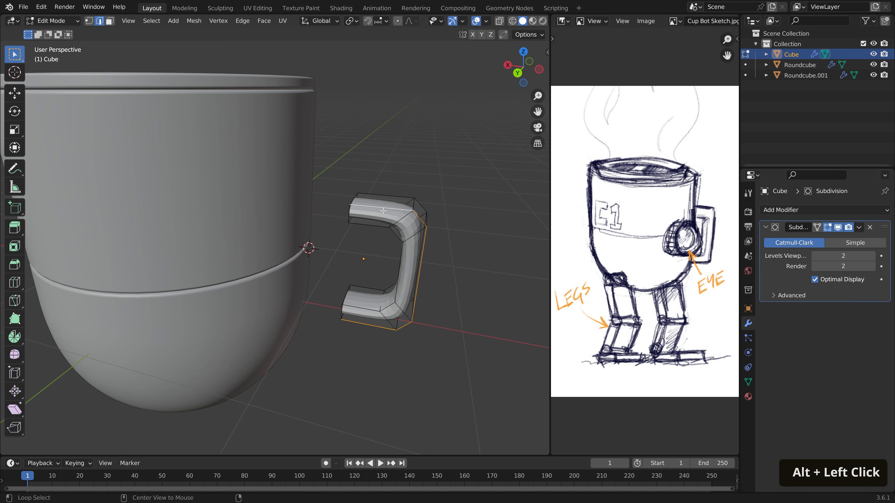
left_click(372, 226, "alt+shift")
middle_click_drag(436, 226, 324, 223)
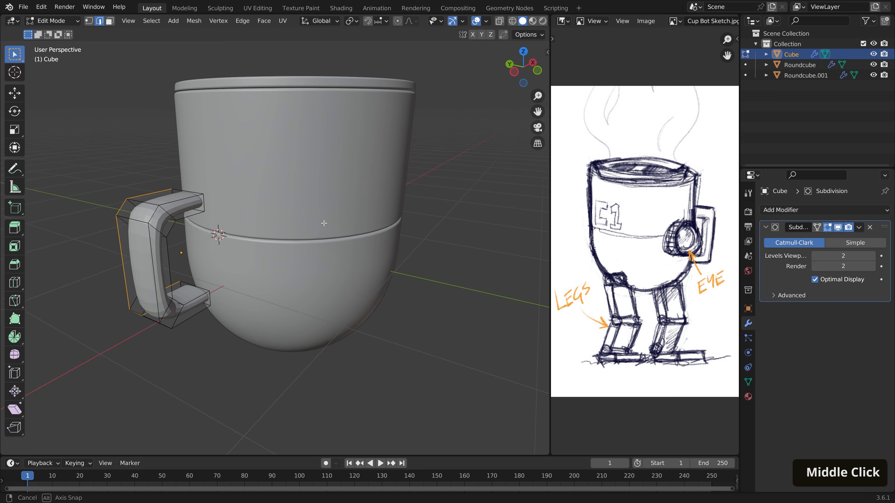
left_click(184, 218, "alt+shift")
middle_click_drag(184, 218, 299, 276)
key("shift+e")
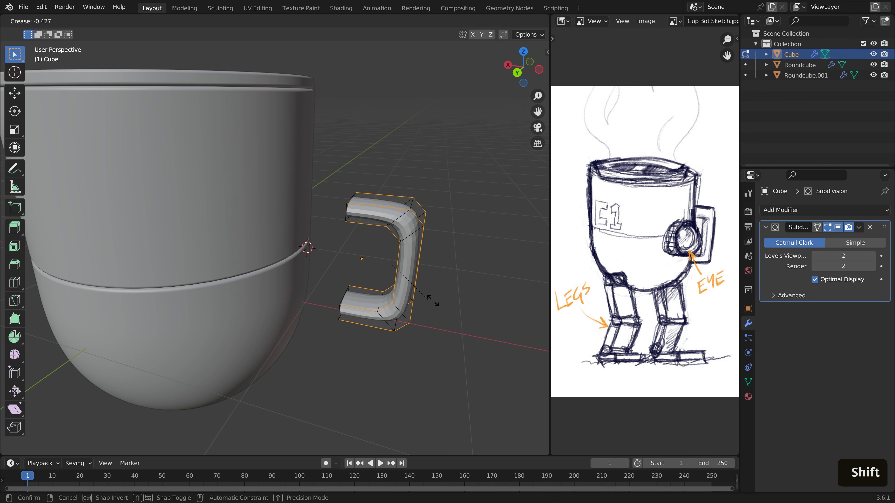
left_click(172, 334)
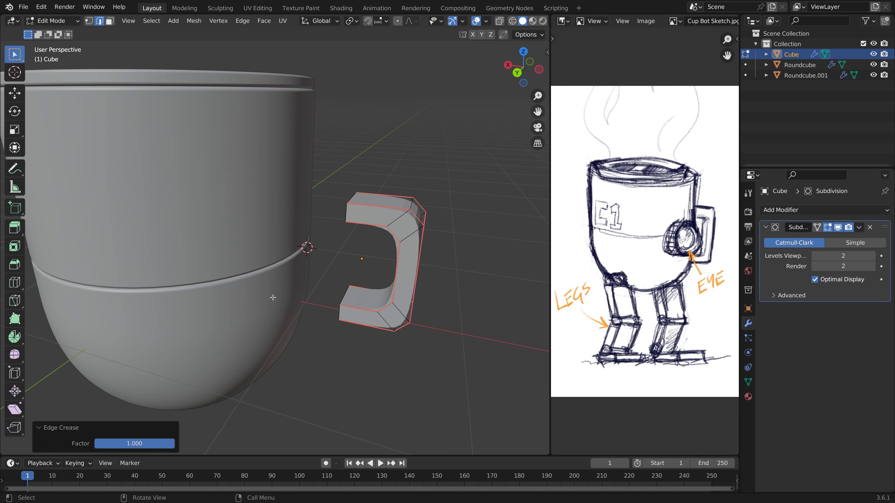
key("Tab")
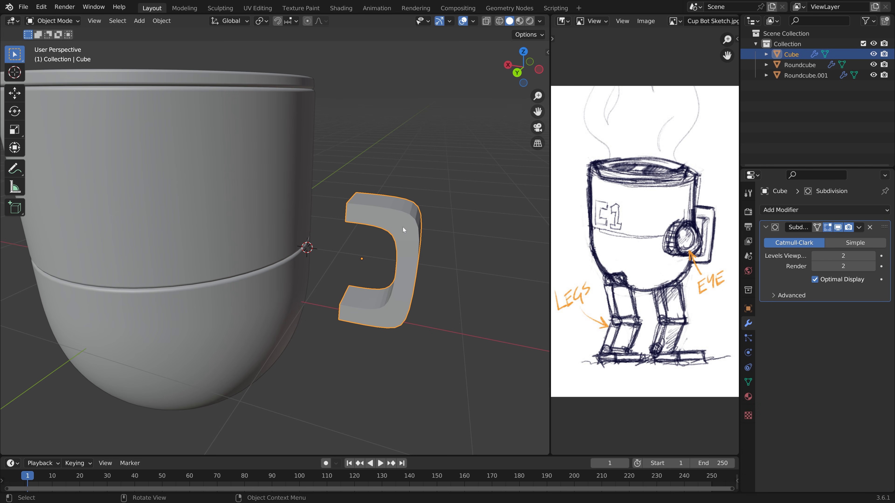
Step: Apply Shade Auto Smooth to the handle with a 30° angle
middle_click_drag(403, 228, 381, 229)
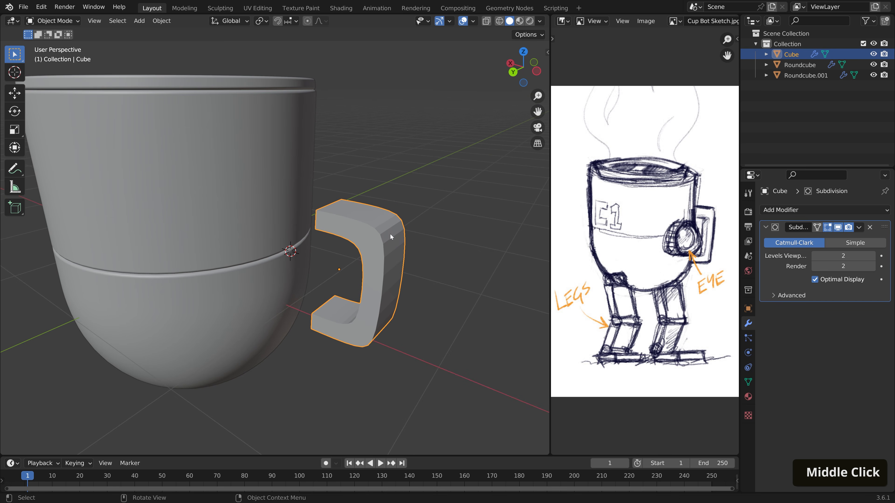
right_click(390, 234)
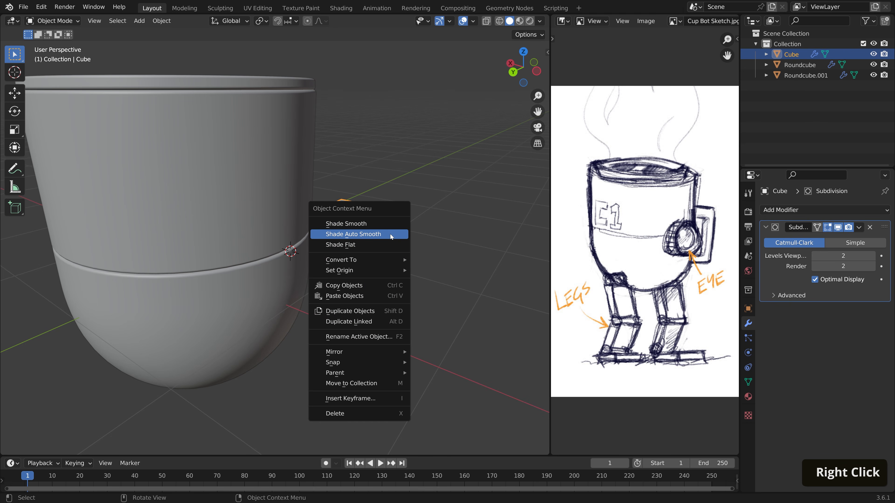
left_click(390, 234)
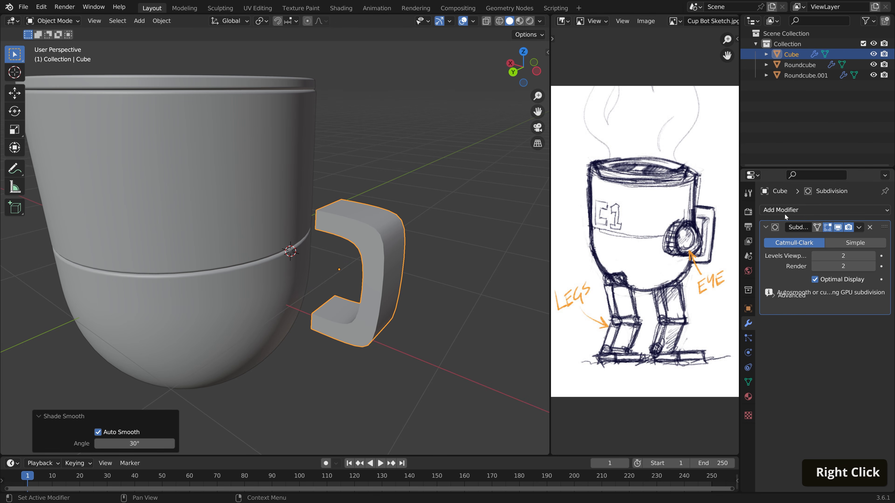
Step: Add a Bevel modifier to the handle with 0.014 m amount, 2 segments and Harden Normals enabled
left_click(806, 211)
left_click(690, 253)
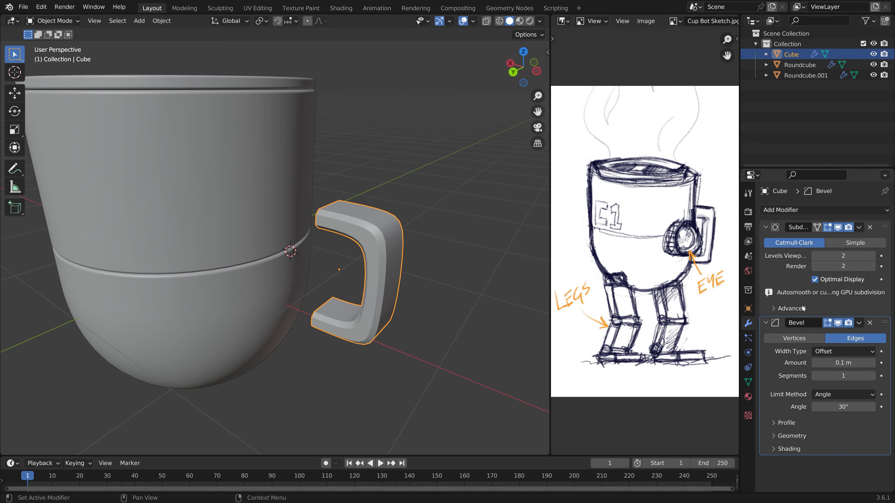
left_click_drag(828, 362, 779, 362, "shift")
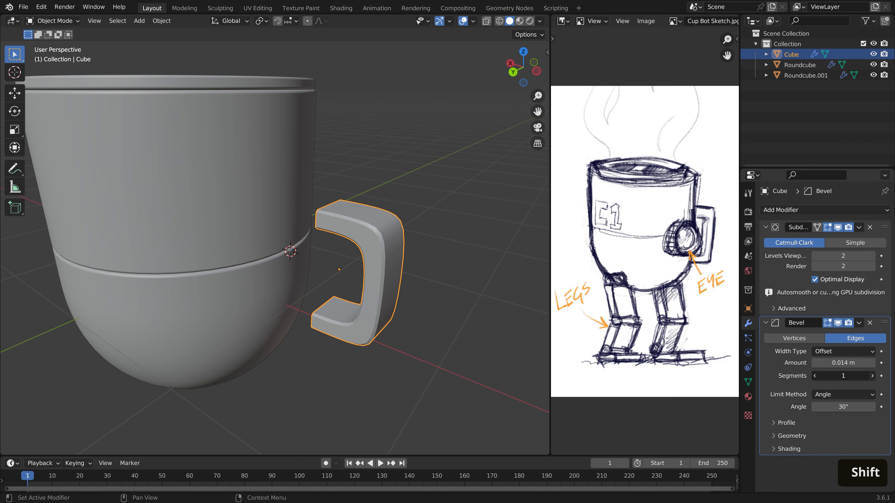
left_click(872, 376)
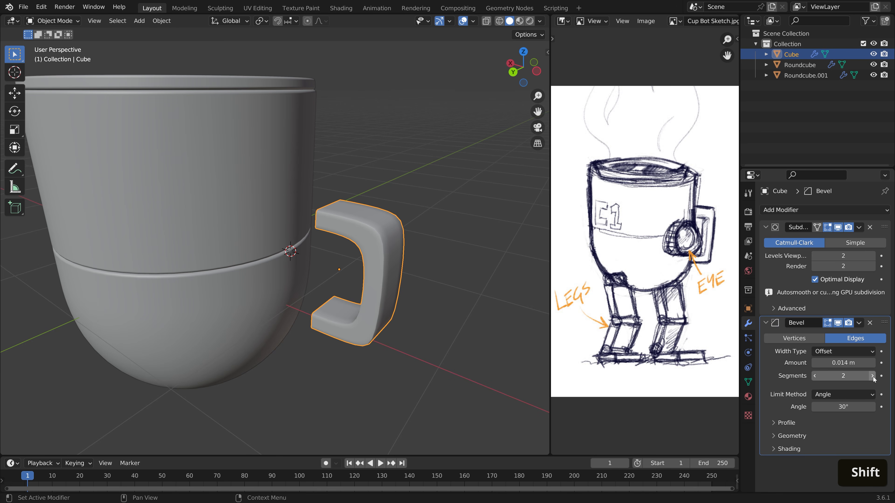
left_click(789, 449)
left_click(815, 465)
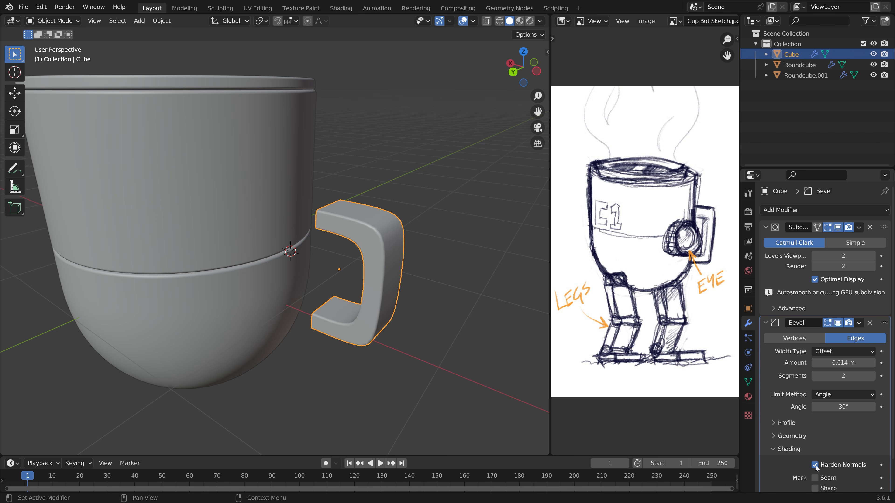
Step: Raise the handle's Subdivision Surface modifier to level 3 for both viewport and render
scroll(452, 242, "up", 3)
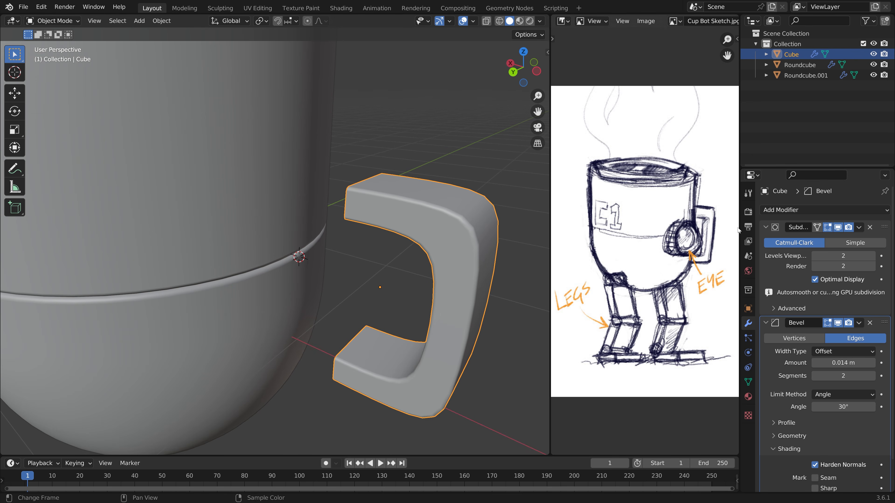
left_click(872, 256)
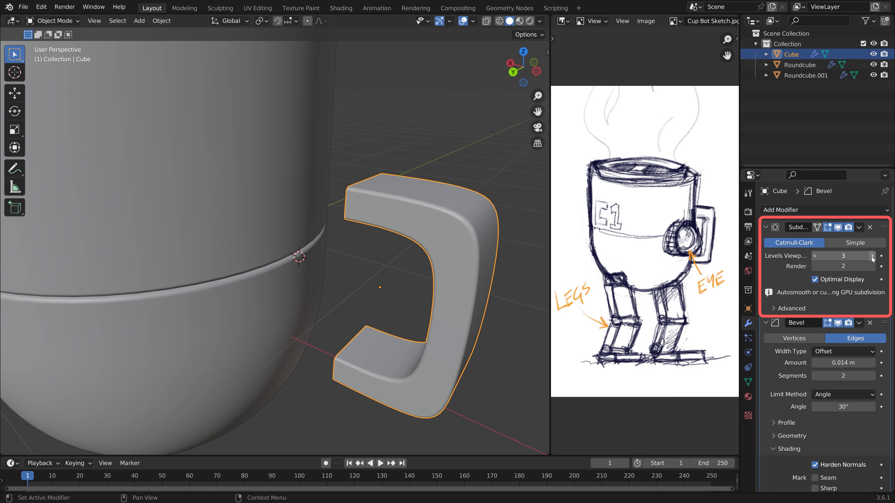
left_click(873, 266)
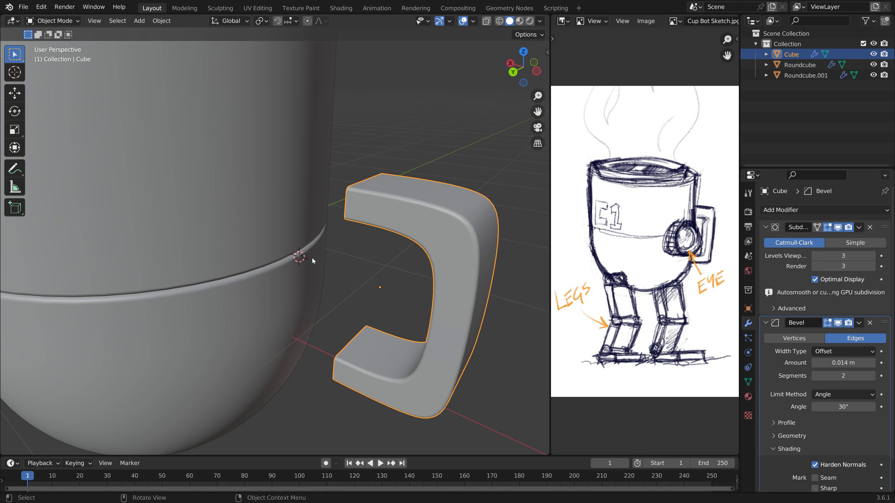
Step: In Edit Mode, fill the open upper and lower ends of the handle facing the cup with faces
scroll(312, 257, "down", 5)
middle_click_drag(312, 257, 339, 232)
scroll(416, 222, "up", 6)
middle_click_drag(416, 222, 454, 205)
key("Tab")
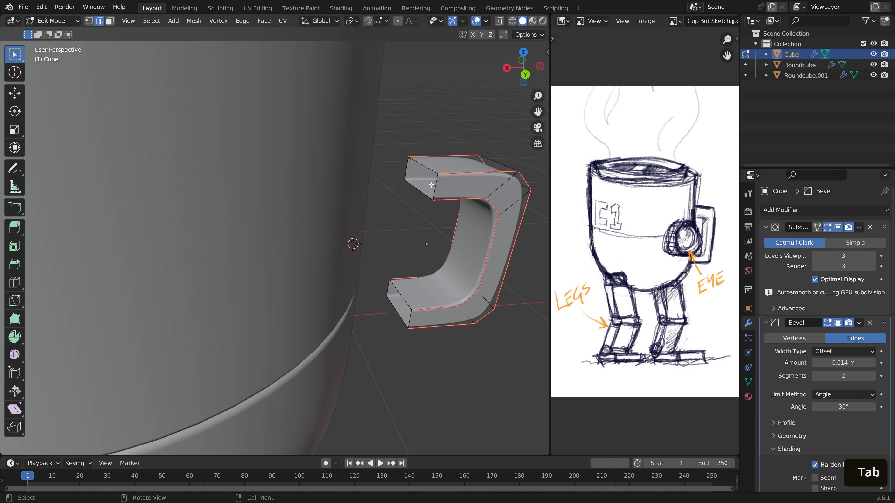
scroll(430, 185, "up", 3)
key("3")
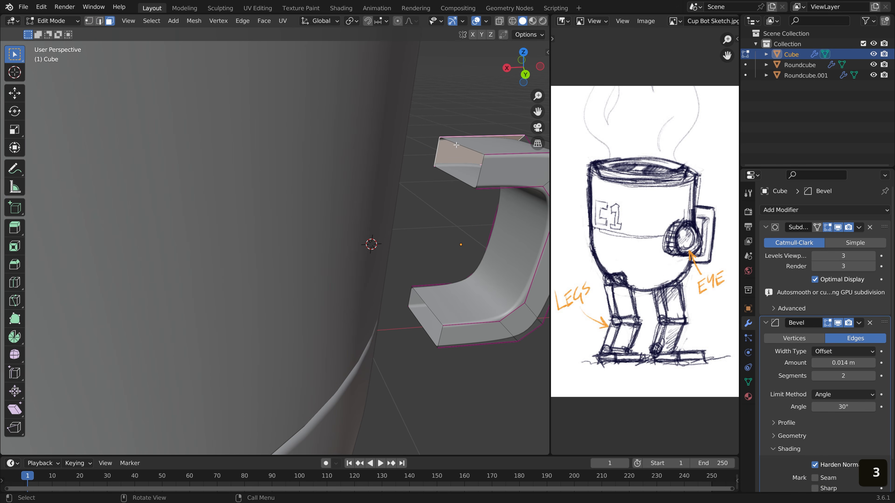
key("1")
key("2")
left_click(461, 146)
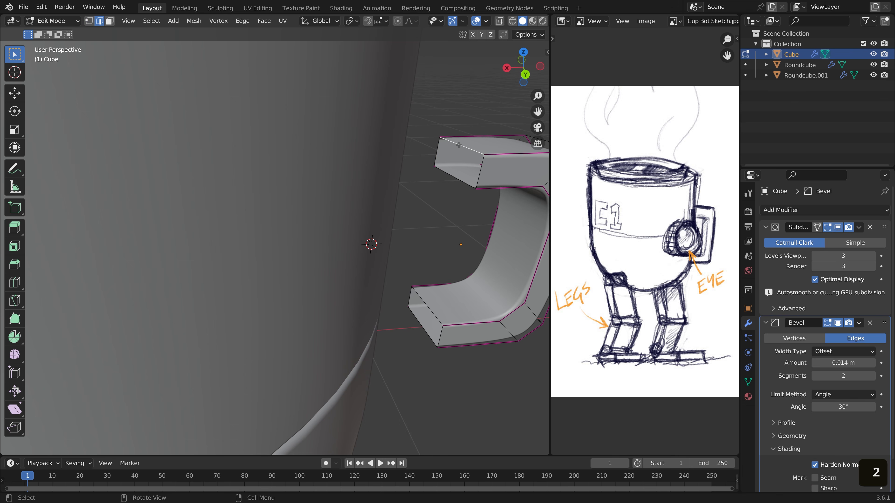
left_click(425, 317, "shift")
key("f")
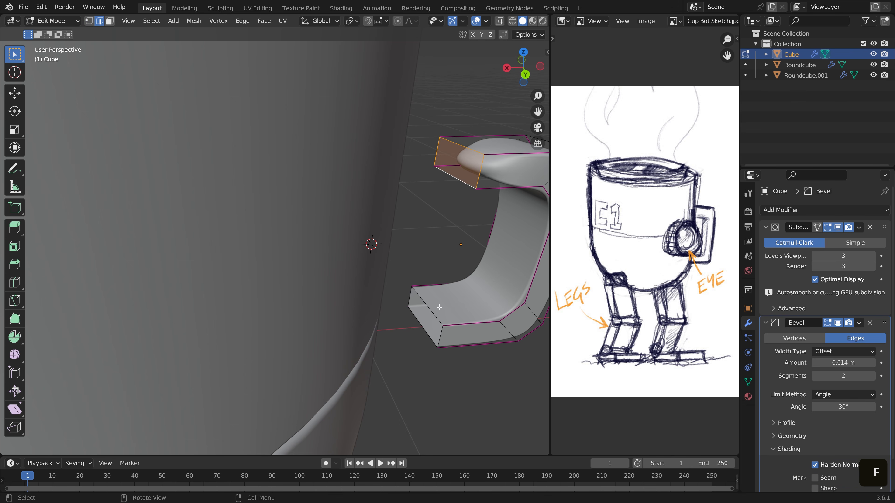
left_click(419, 329, "shift")
key("f")
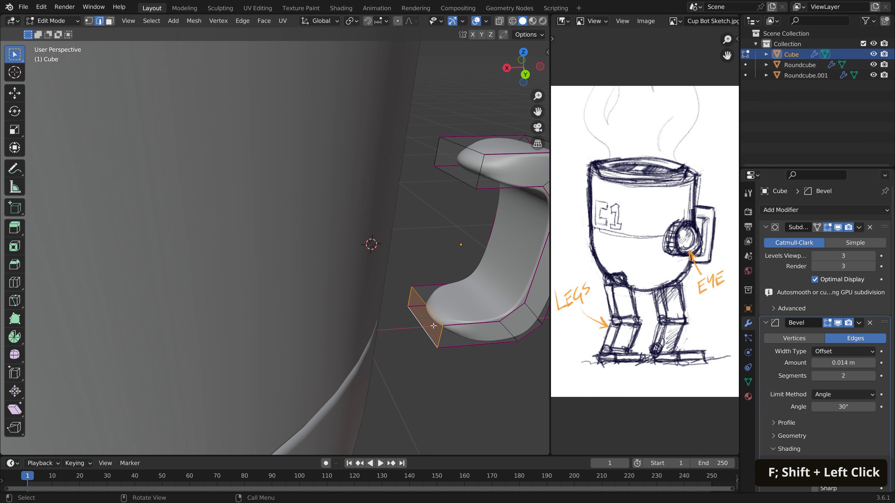
Step: Select both end faces of the handle, crease their edges to 1.000, and return to Object Mode
key("3")
left_click(458, 169, "shift")
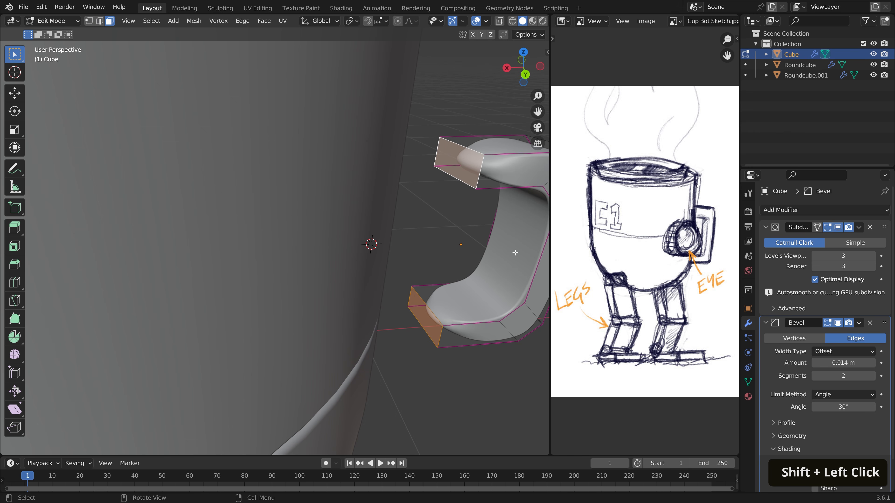
key("shift+e")
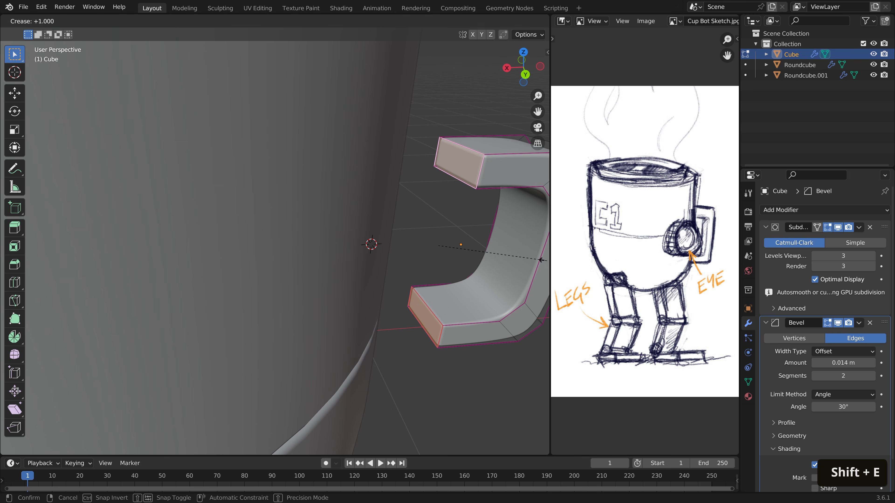
left_click(348, 250)
scroll(347, 249, "down", 3)
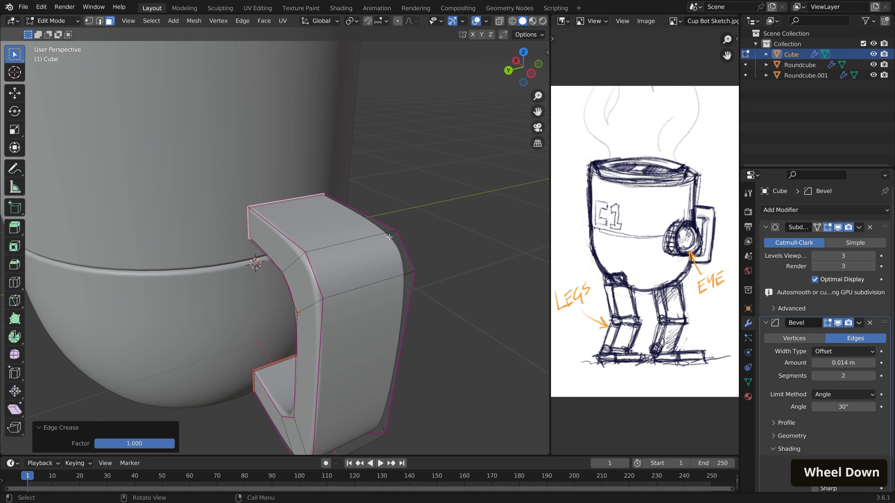
key("Tab")
middle_click_drag(347, 249, 285, 190)
Step: Add one centred loop cut running lengthwise around the handle, then return to Object Mode
key("Tab")
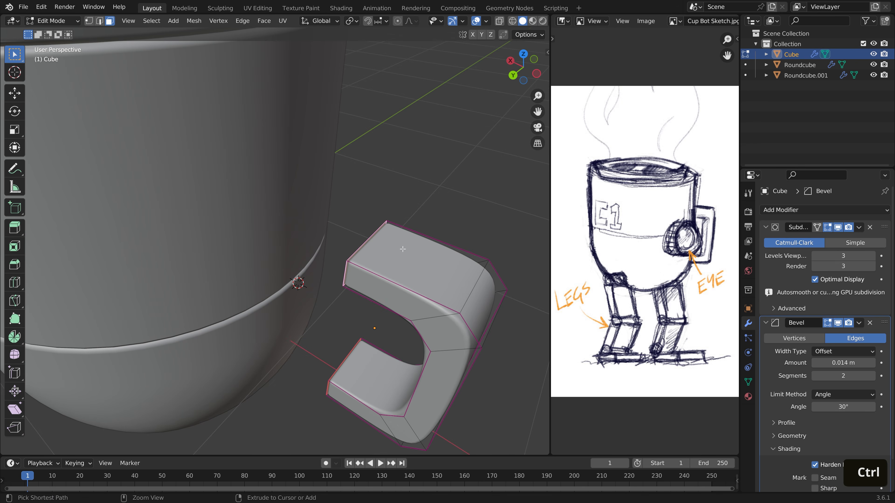
key("ctrl+r")
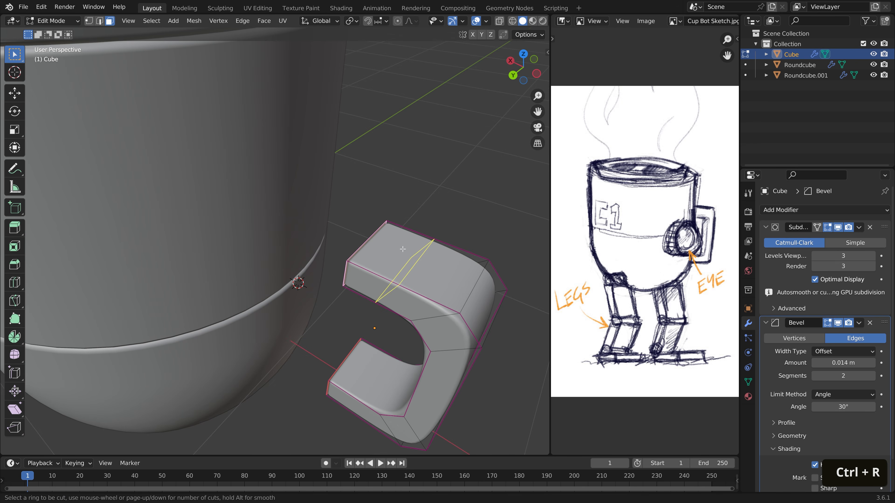
left_click(476, 289)
key("Tab")
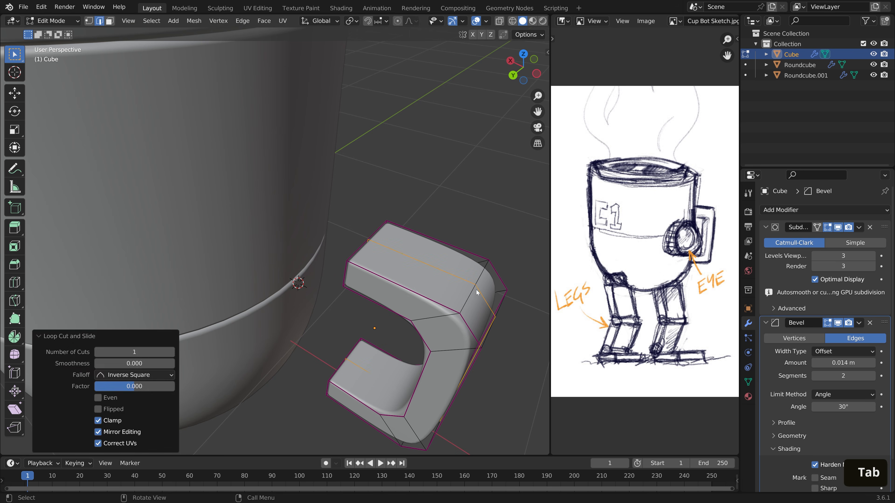
middle_click_drag(475, 290, 372, 206)
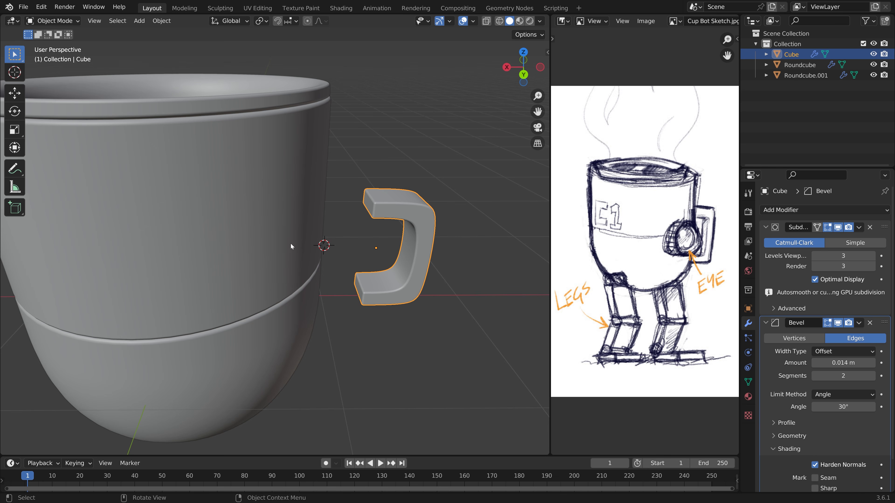
Step: Collapse the handle's existing modifiers and add a Shrinkwrap modifier targeting the Roundcube cup body
left_click(765, 227)
left_click(766, 241)
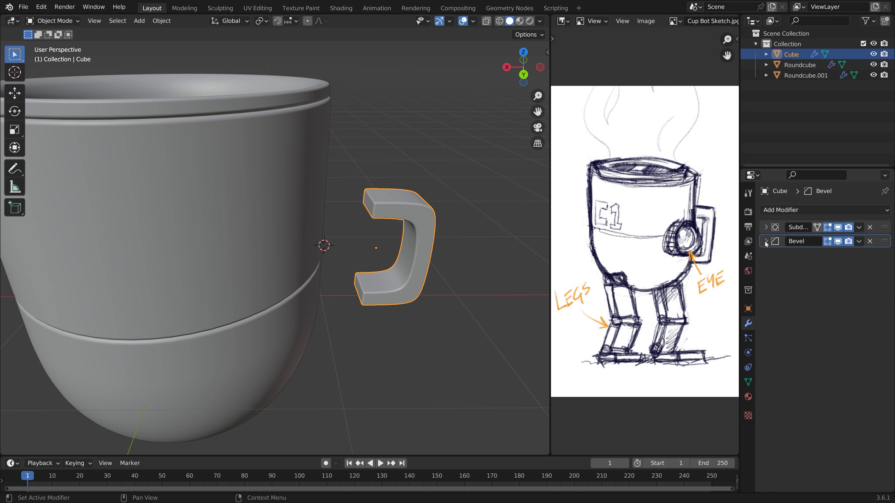
left_click(785, 211)
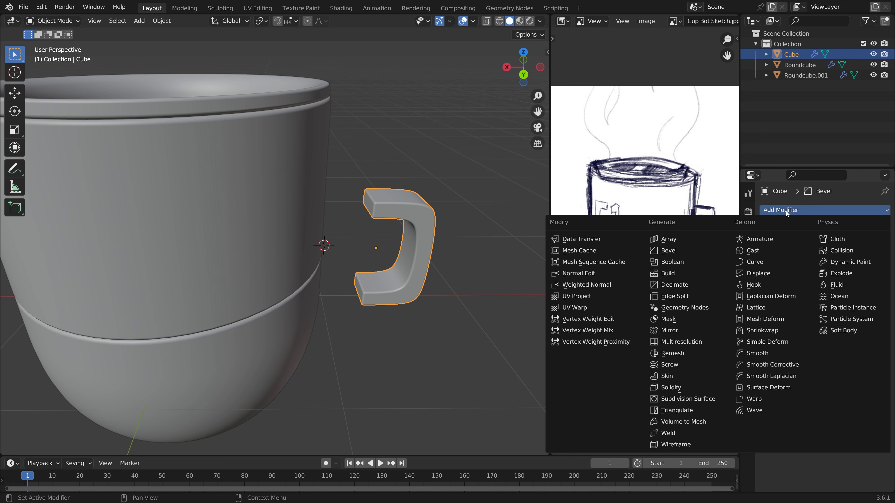
left_click(779, 332)
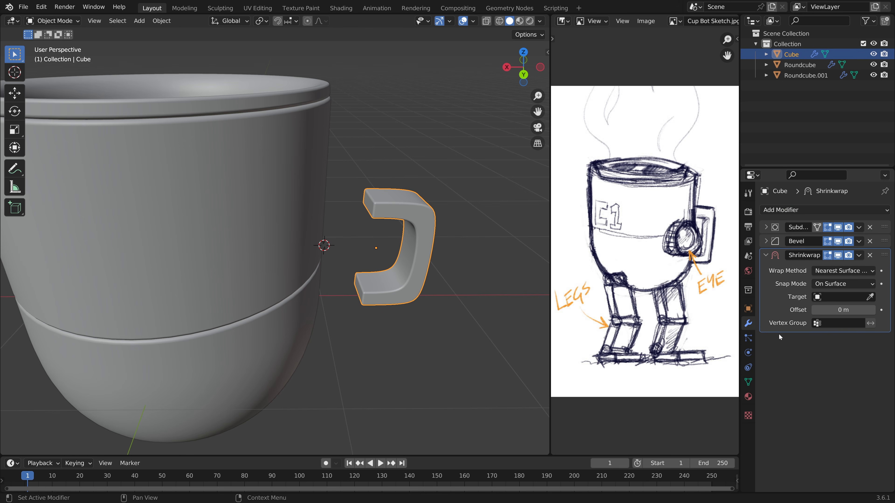
left_click(870, 297)
left_click(277, 188)
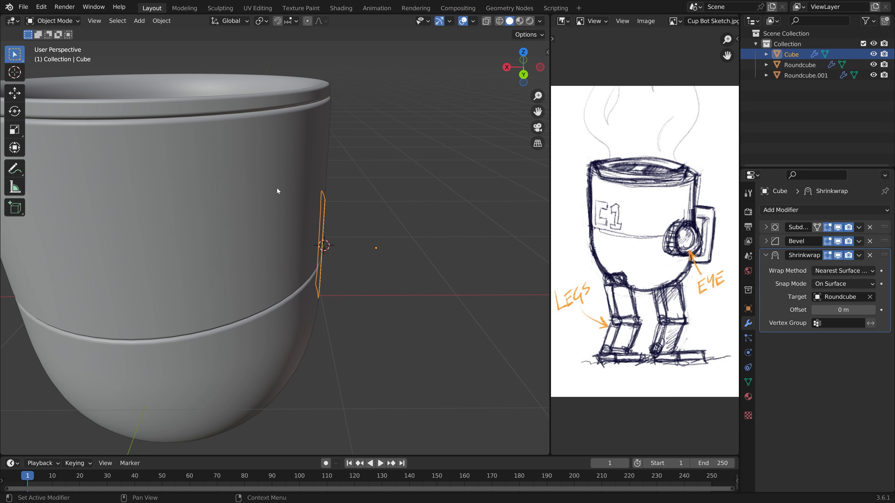
mouse_move(312, 256)
middle_mouse_down()
mouse_move(342, 244)
mouse_move(311, 240)
middle_mouse_up()
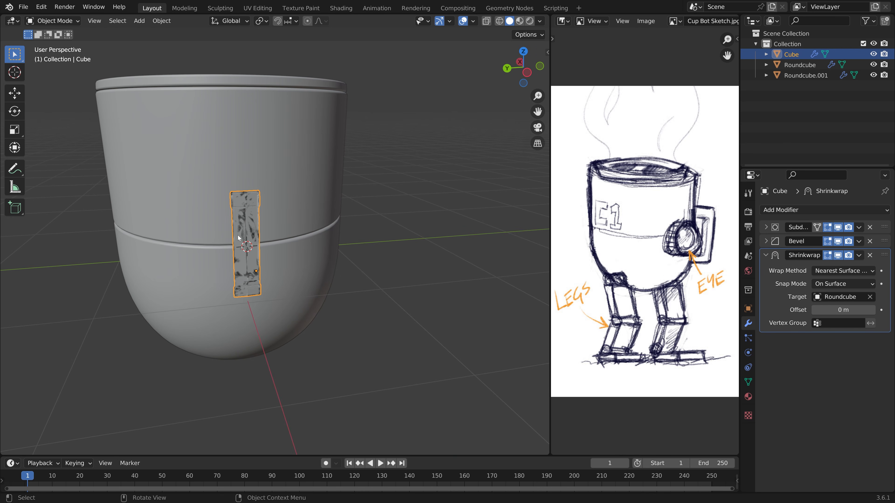
middle_click_drag(238, 238, 275, 240)
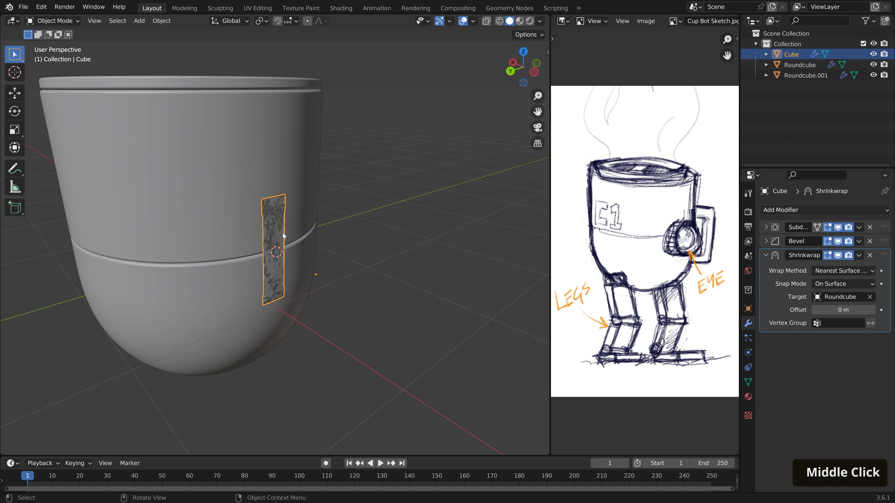
middle_click_drag(278, 286, 294, 216)
Step: Assign the four handle end faces facing the cup to a new vertex group with weight 1.000, then return to Object Mode
key("Tab")
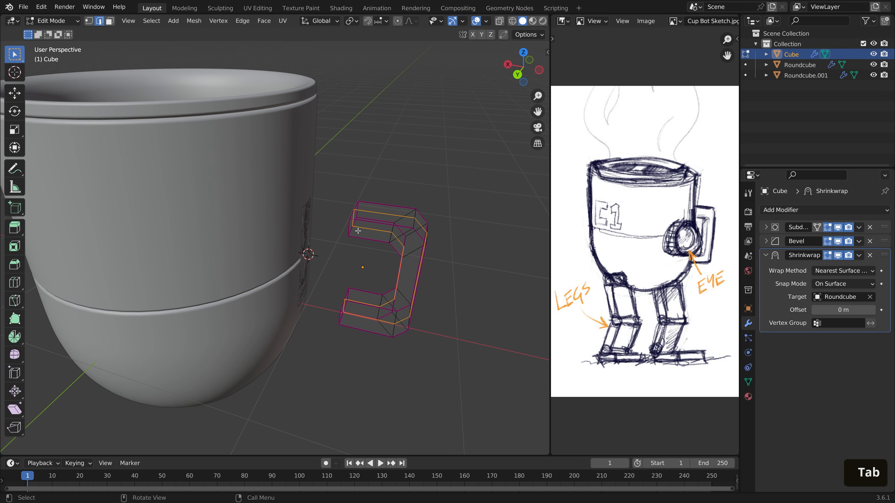
middle_click_drag(358, 232, 384, 188)
scroll(376, 221, "up", 3)
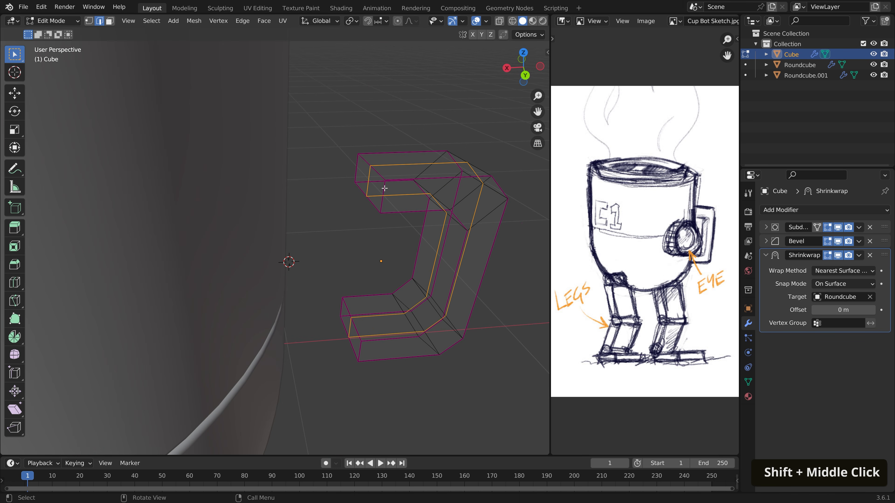
key("3")
left_click(375, 192)
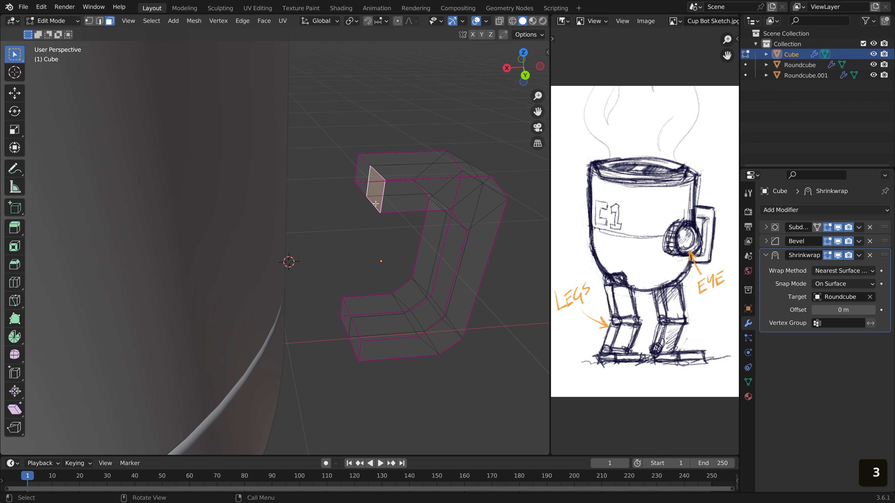
left_click(362, 175, "shift")
left_click(345, 318, "shift")
middle_click_drag(346, 318, 363, 184)
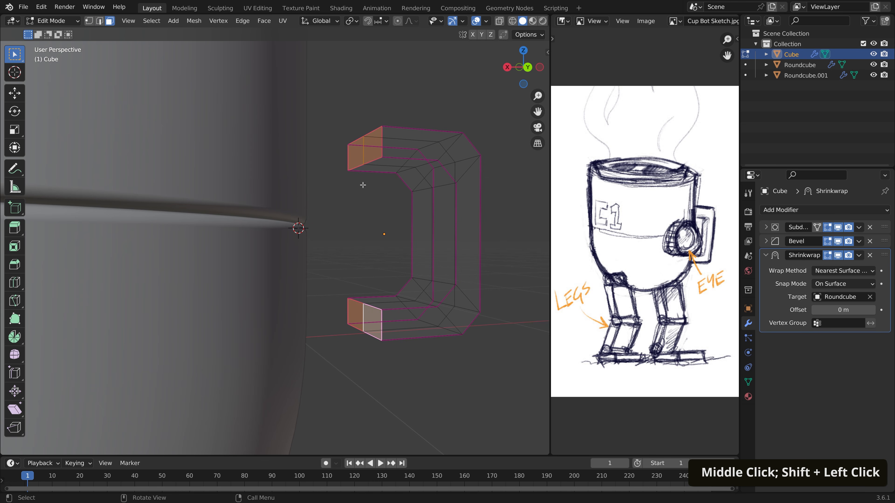
left_click(748, 382)
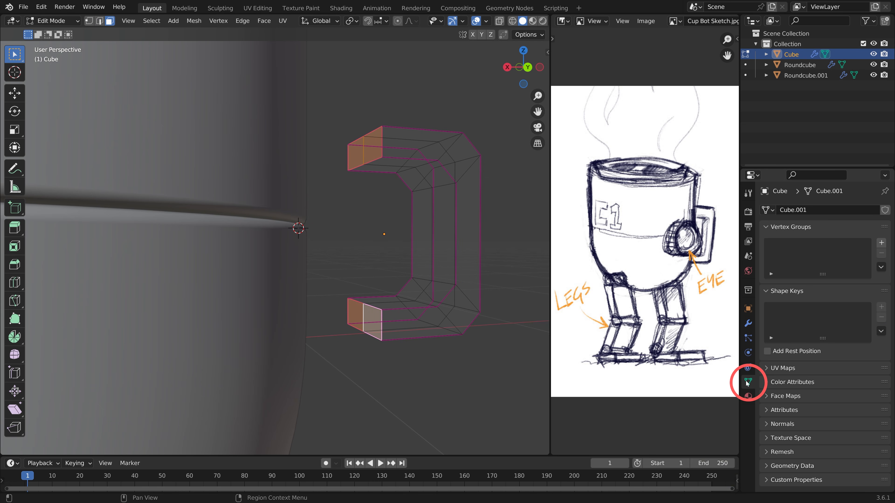
left_click(881, 242)
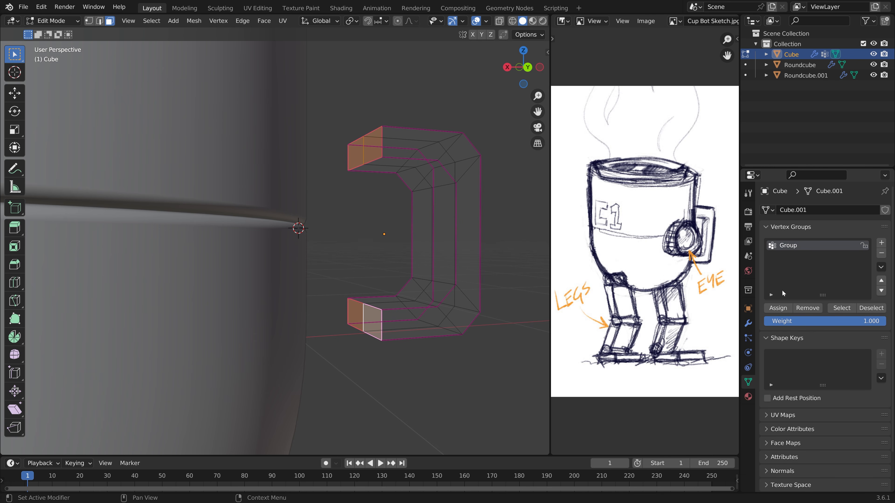
left_click(778, 308)
key("ctrl+Tab")
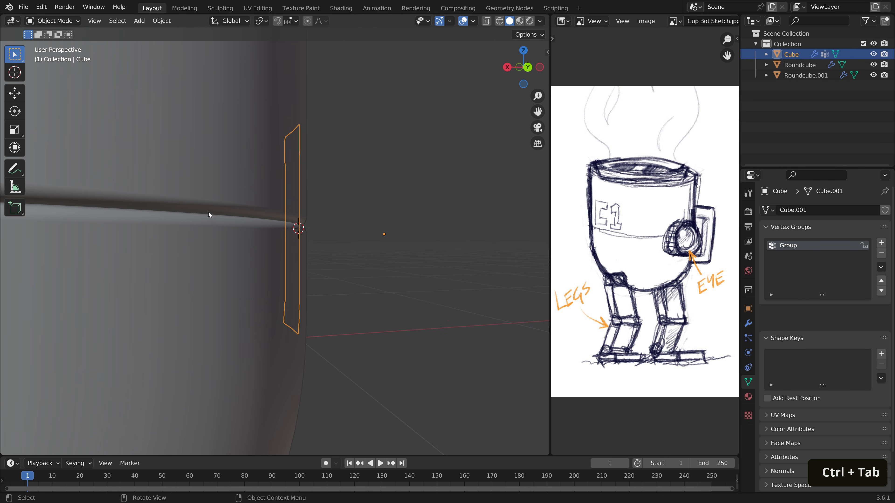
Step: Limit the handle's Shrinkwrap modifier to the vertex group named Group
middle_click_drag(370, 222, 308, 224)
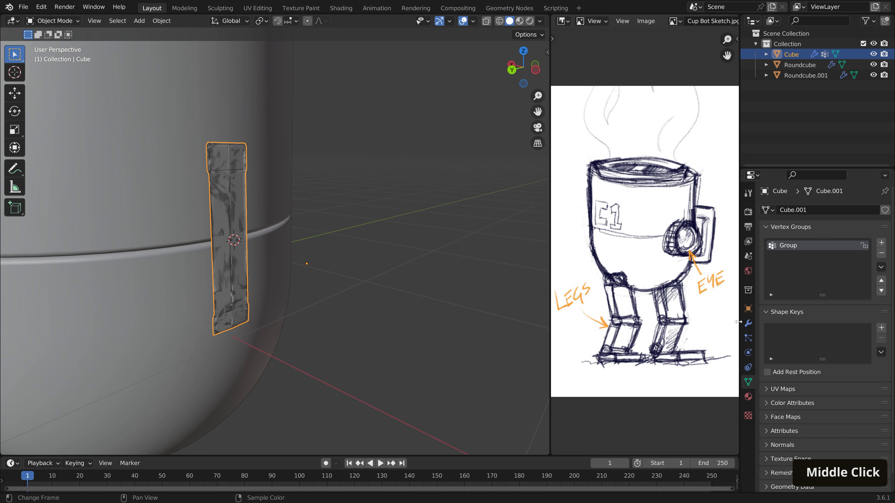
left_click(748, 323)
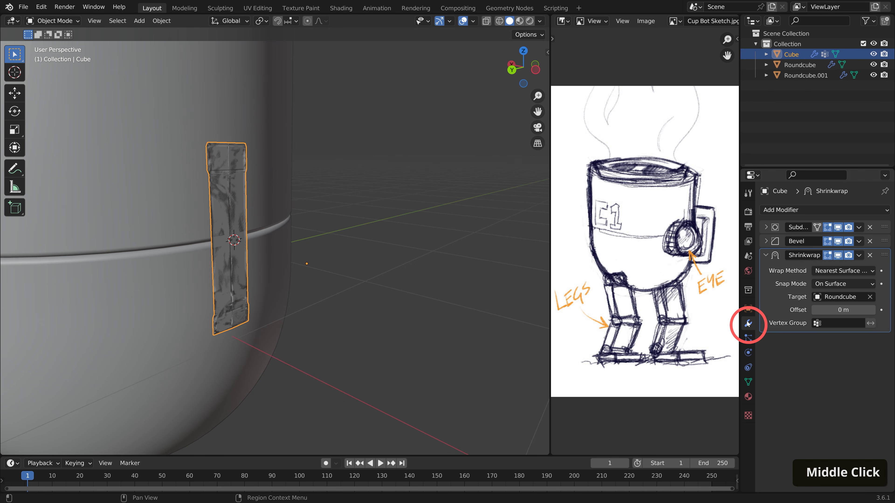
left_click(831, 323)
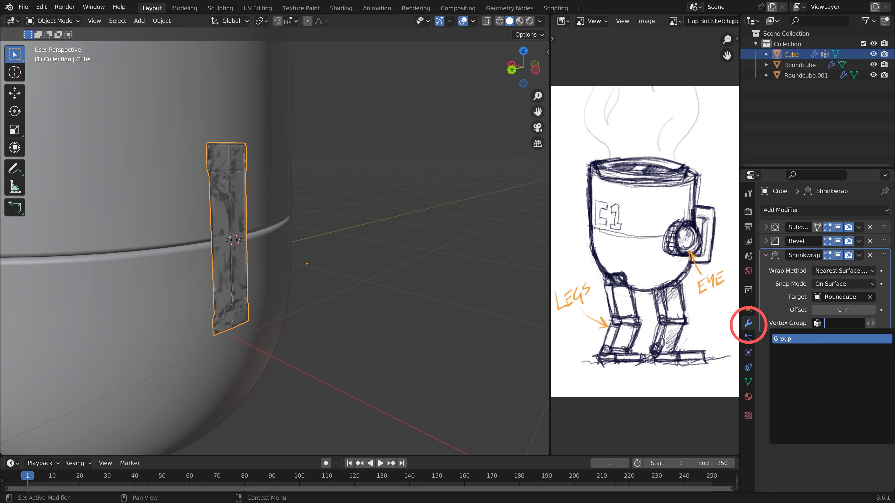
key("Return")
middle_click_drag(381, 233, 410, 223)
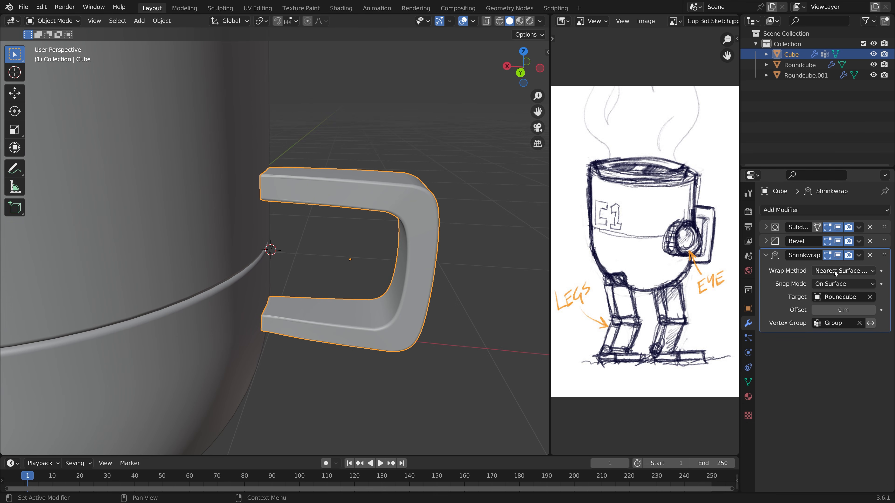
Step: Switch the handle's Shrinkwrap wrap method to Project and project along the X axis
left_click(825, 271)
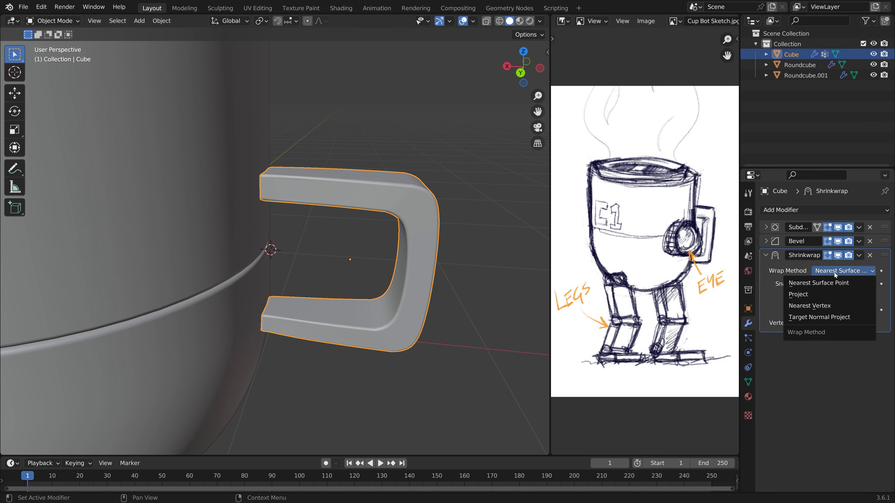
left_click(833, 296)
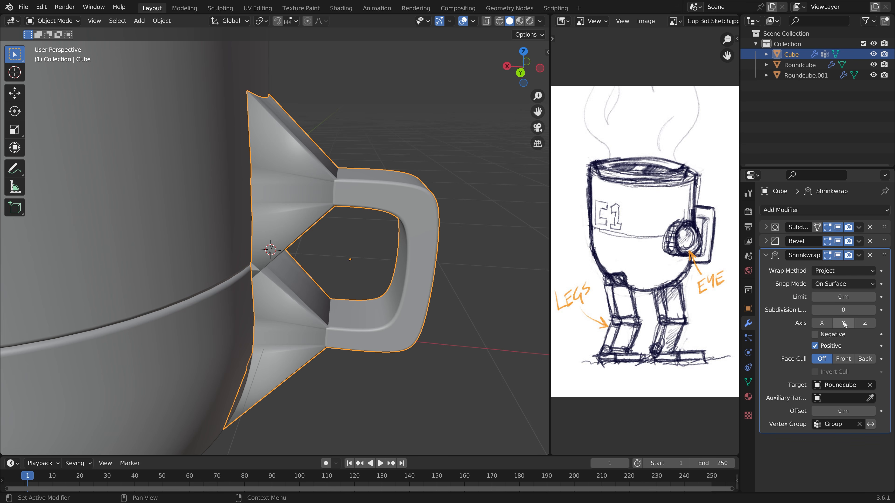
scroll(419, 342, "down", 5)
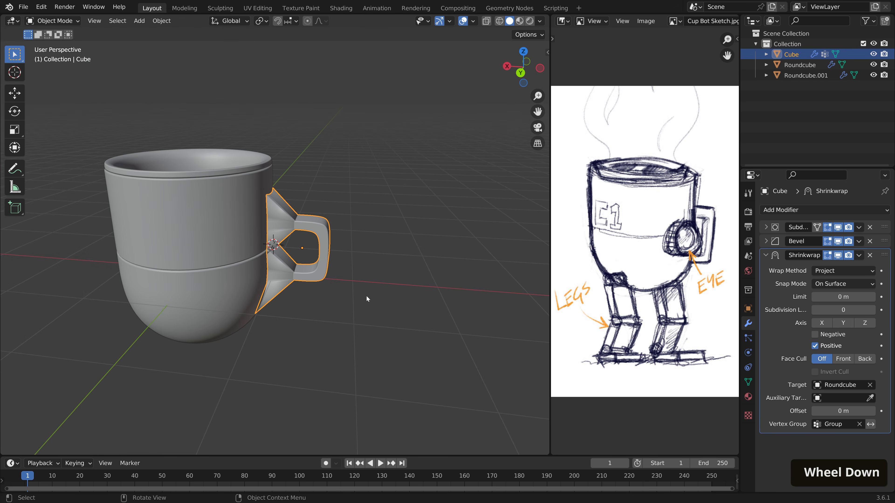
left_click(821, 323)
Step: Move the handle's entire mesh about 0.236 m along global X toward the cup in Edit Mode, then return to Object Mode and deselect it
scroll(343, 263, "up", 3)
middle_click_drag(341, 260, 473, 229)
key("Tab")
key("a")
key("g")
key("x")
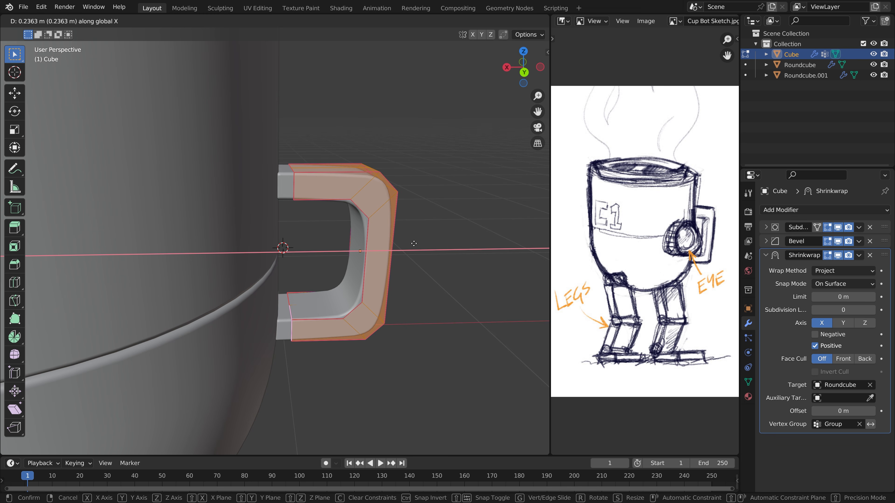
left_click(413, 244)
key("Tab")
key("alt+a")
Step: Set the handle's Shrinkwrap offset to 0.001 m, then deselect the handle
middle_click_drag(413, 243, 370, 260)
scroll(371, 259, "up", 5)
scroll(317, 292, "up", 2)
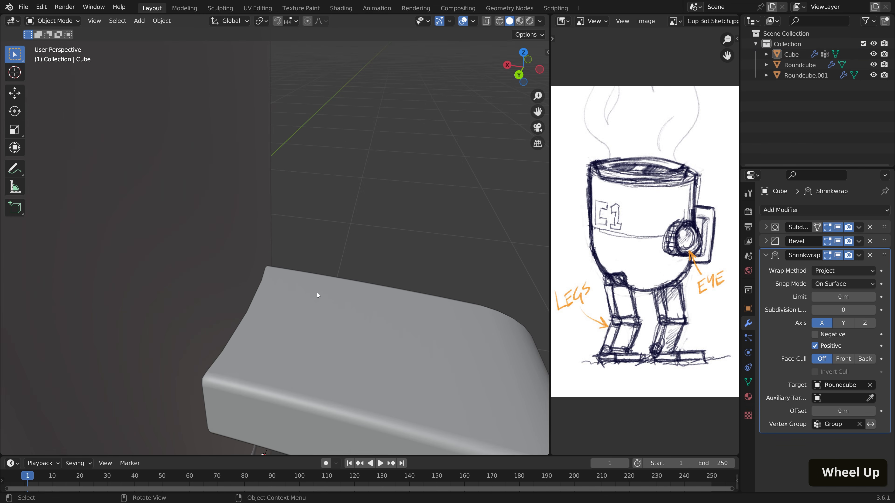
middle_click_drag(317, 292, 357, 243, "shift")
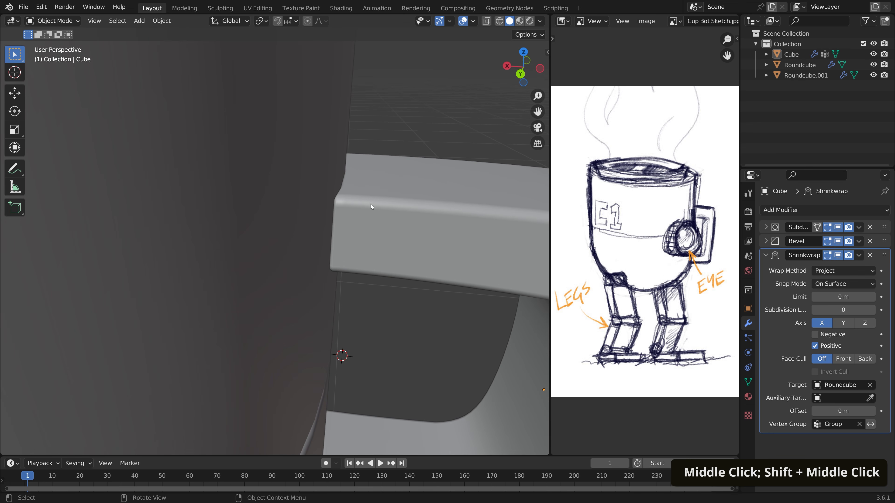
left_click(376, 211)
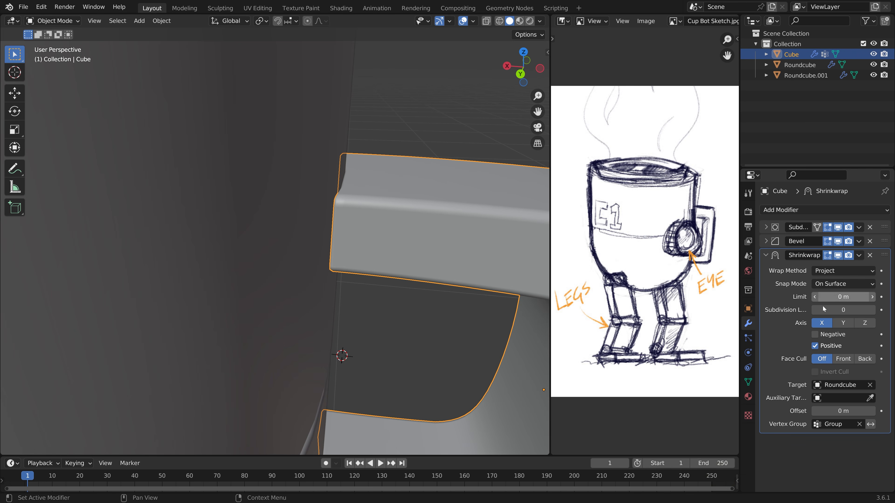
left_click(837, 411, "shift")
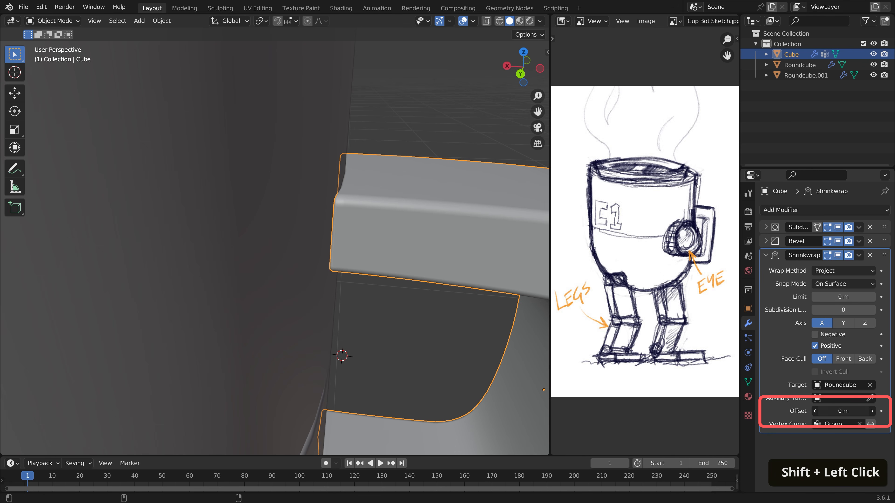
left_click_drag(837, 411, 846, 411, "shift")
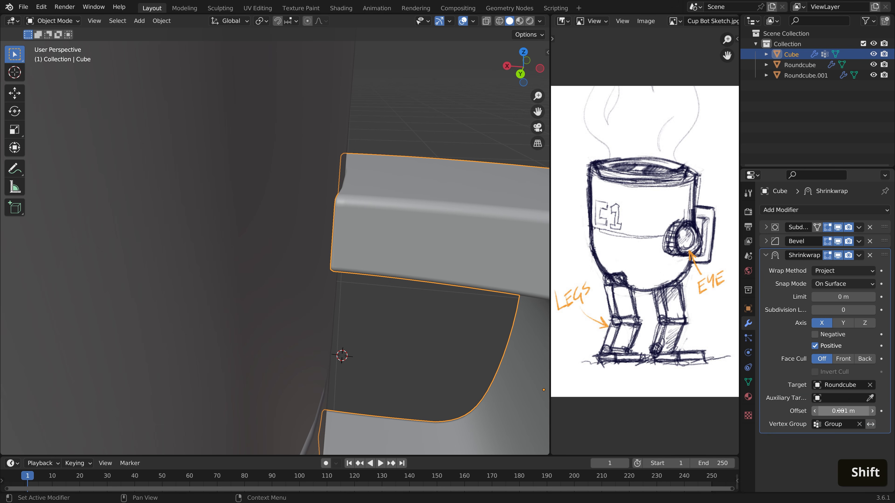
scroll(405, 227, "down", 5)
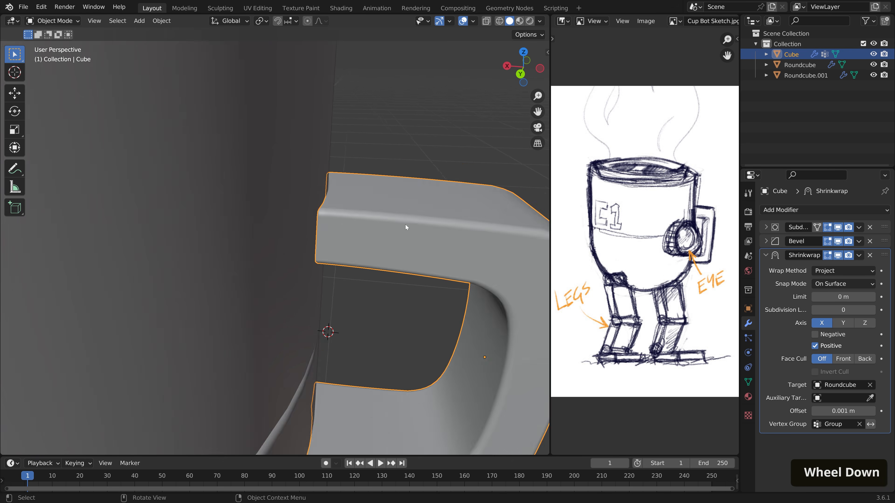
key("alt+a")
middle_click_drag(368, 247, 348, 236)
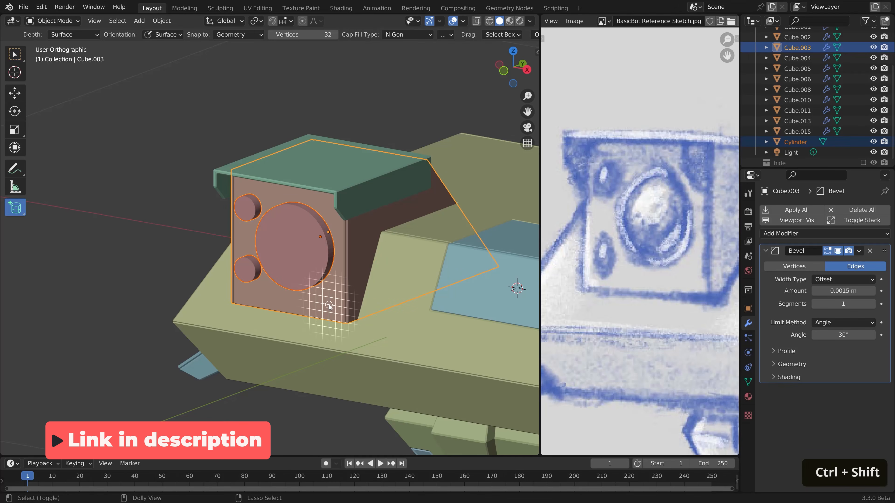
key("ctrl+shift+KP_Subtract")
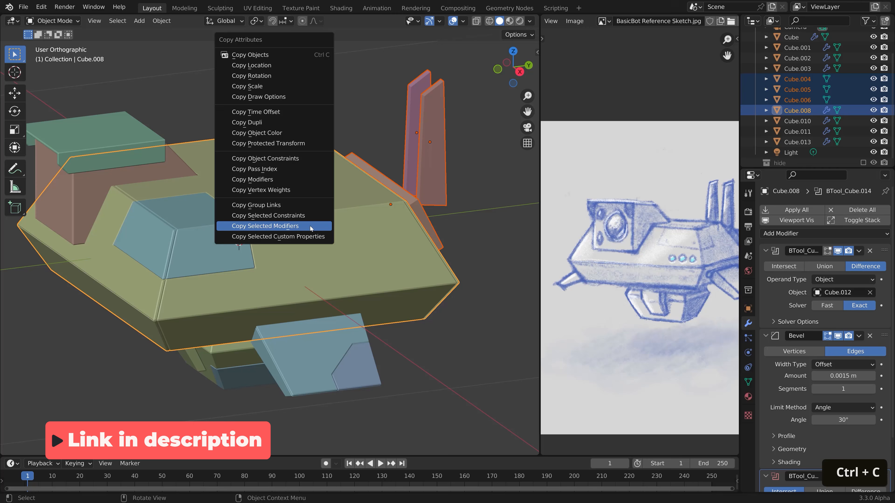
left_click(309, 226)
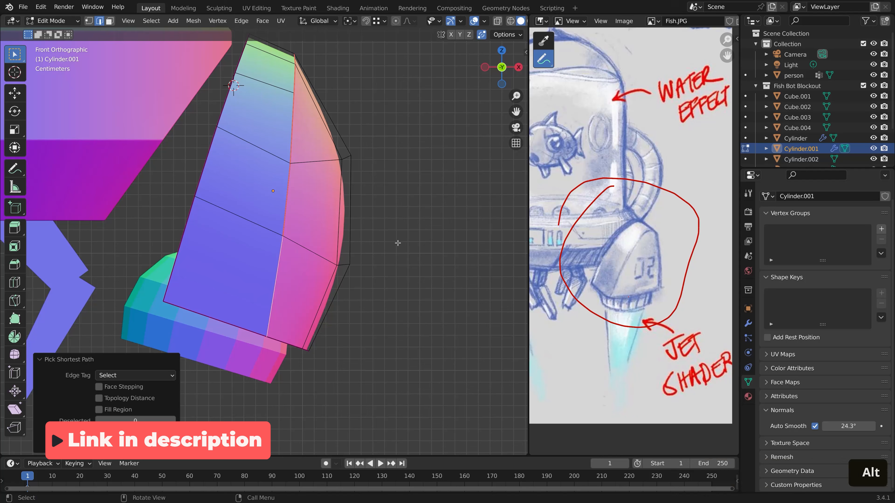
key("s")
key("x")
key("0")
key("Return")
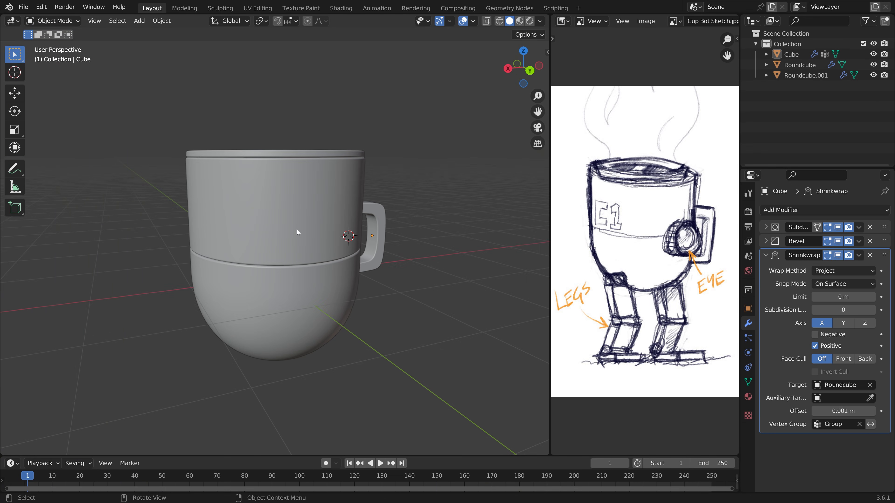
Step: Place the 3D cursor on the cup's outer surface at the seam, a short way in from the handle, where the eye goes
middle_click_drag(404, 221, 356, 248)
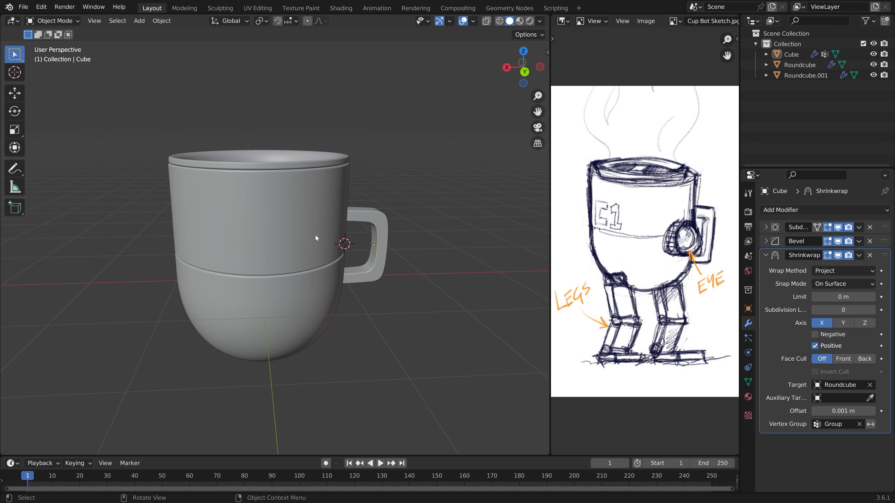
key("shift")
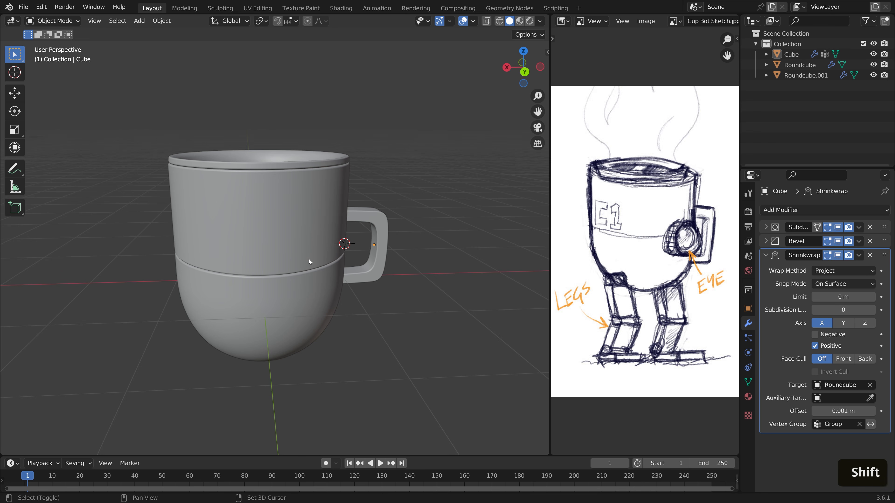
right_click_drag(308, 259, 316, 265, "shift")
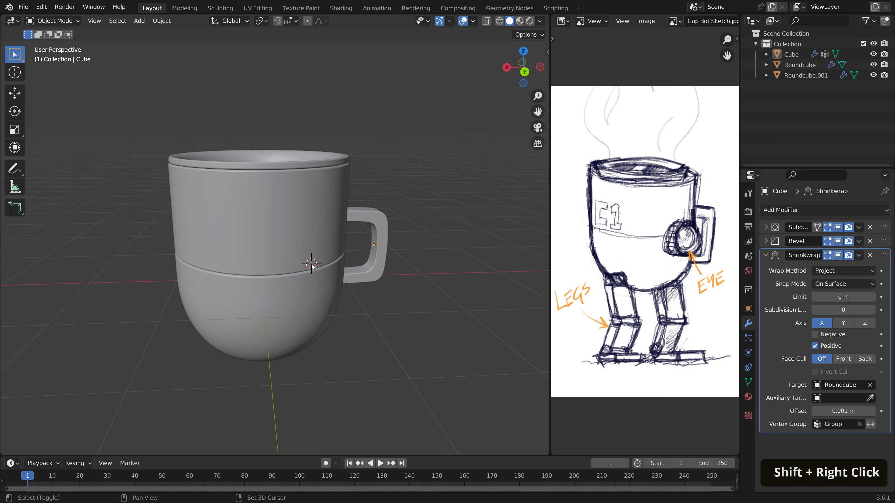
right_click(307, 267, "shift")
middle_click_drag(307, 269, 373, 260)
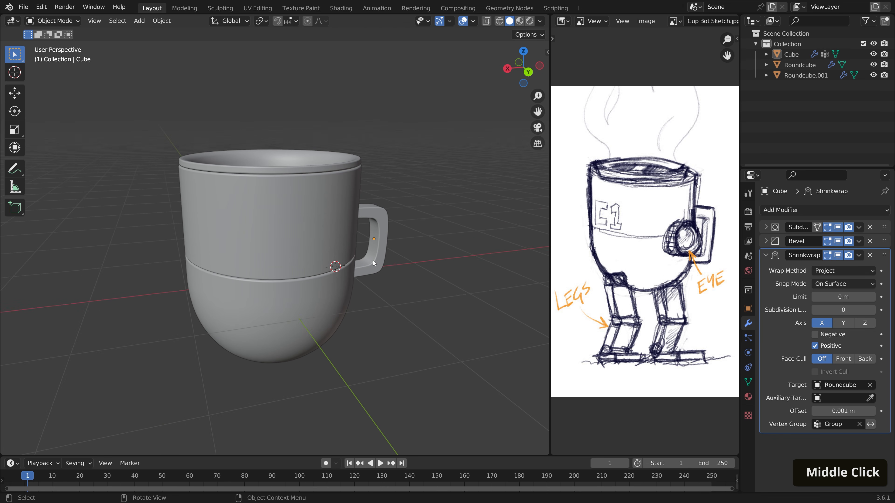
Step: Add a mesh cylinder with 16 vertices at the 3D cursor for the eye
key("shift+a")
mouse_move(373, 260)
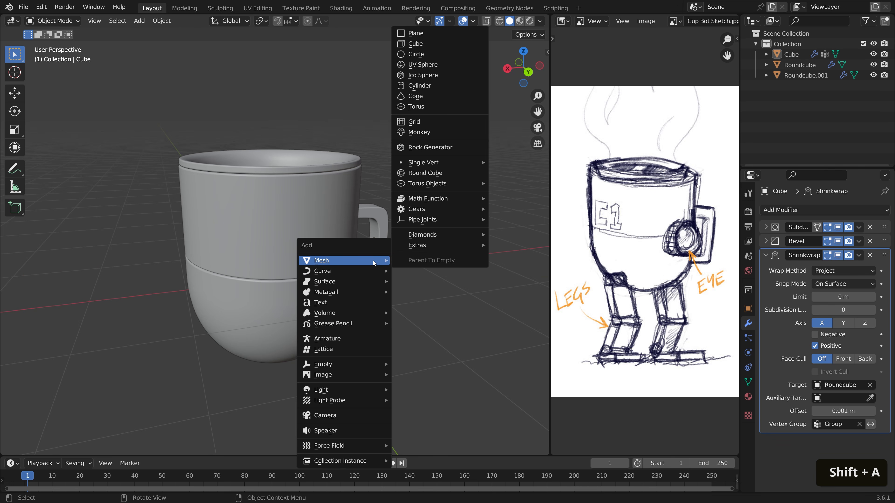
left_click(446, 84)
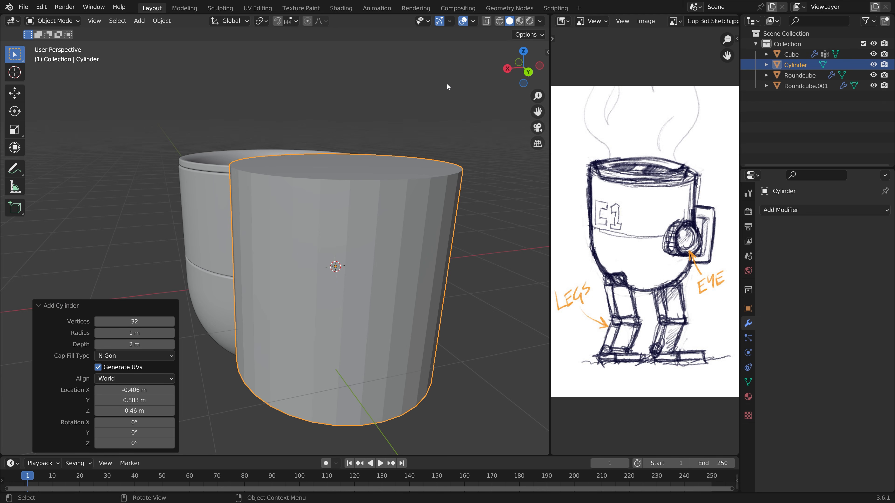
left_click(135, 321)
type("16")
key("Return")
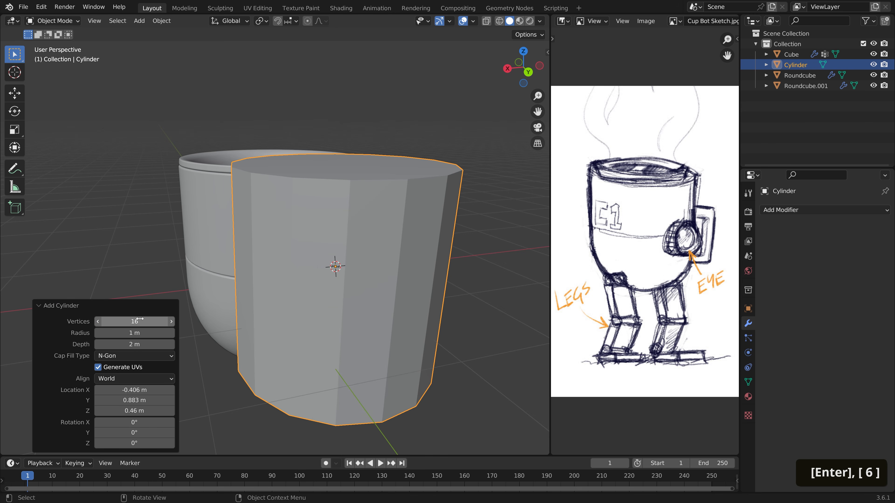
Step: Scale the cylinder by about 0.280 and rotate it -90° about the global X axis so its cap faces outward
key("s")
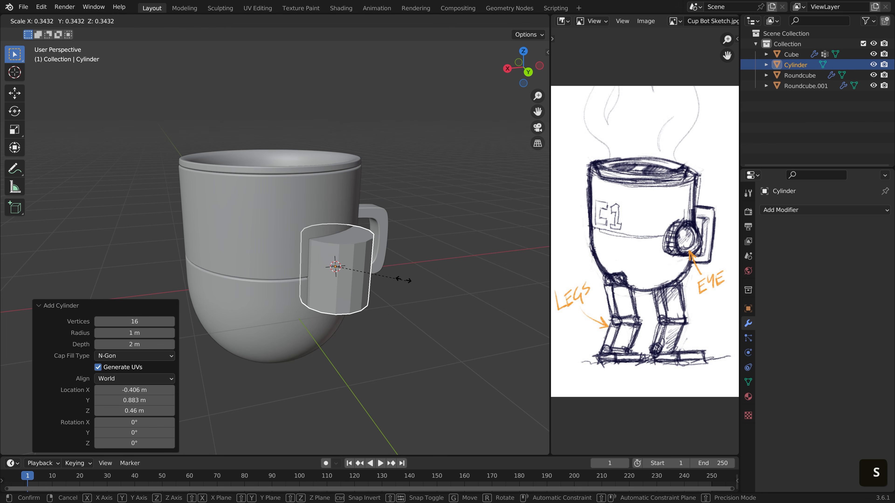
left_click(394, 274)
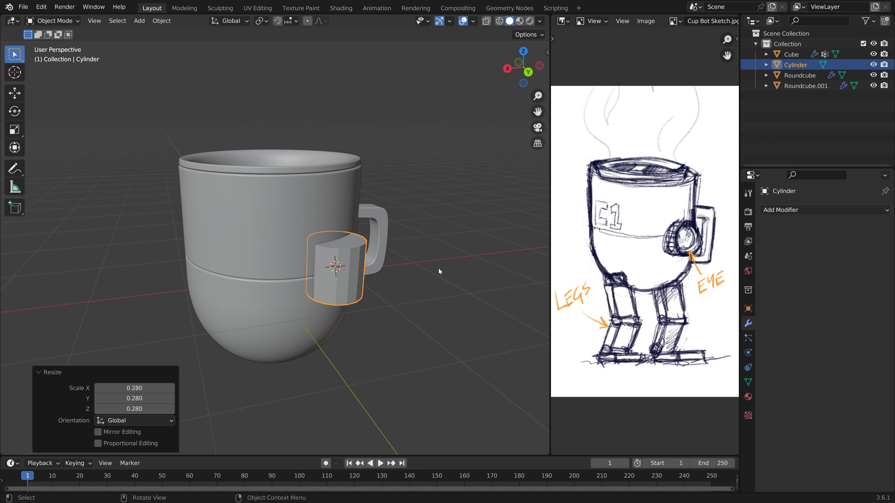
mouse_move(439, 269)
middle_mouse_down()
mouse_move(455, 270)
mouse_move(351, 264)
mouse_move(424, 266)
middle_mouse_up()
key("r")
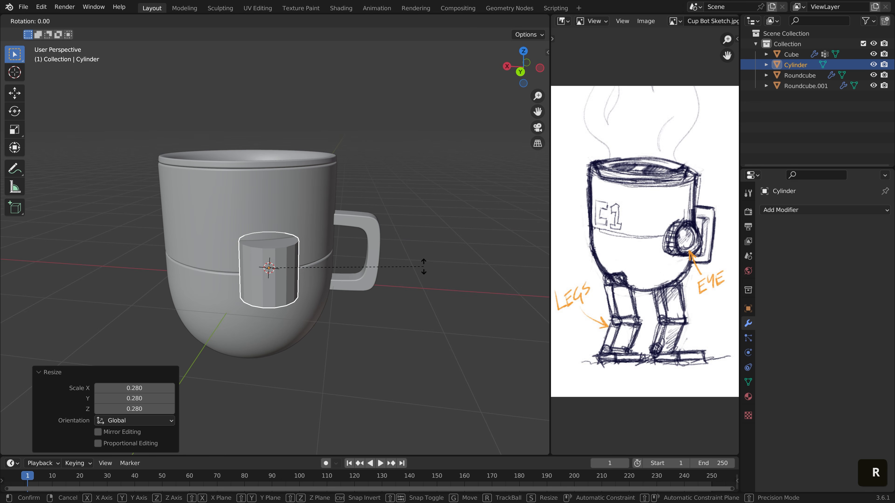
key("x")
key("ctrl")
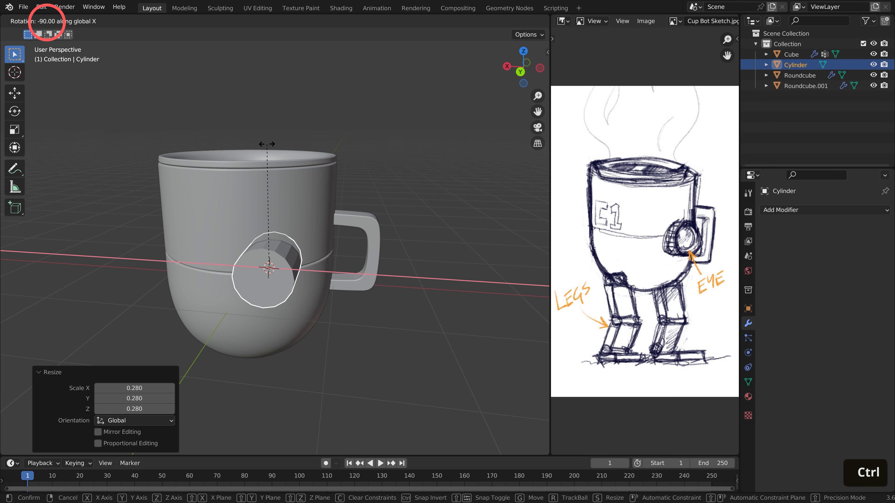
left_click(267, 145, "ctrl")
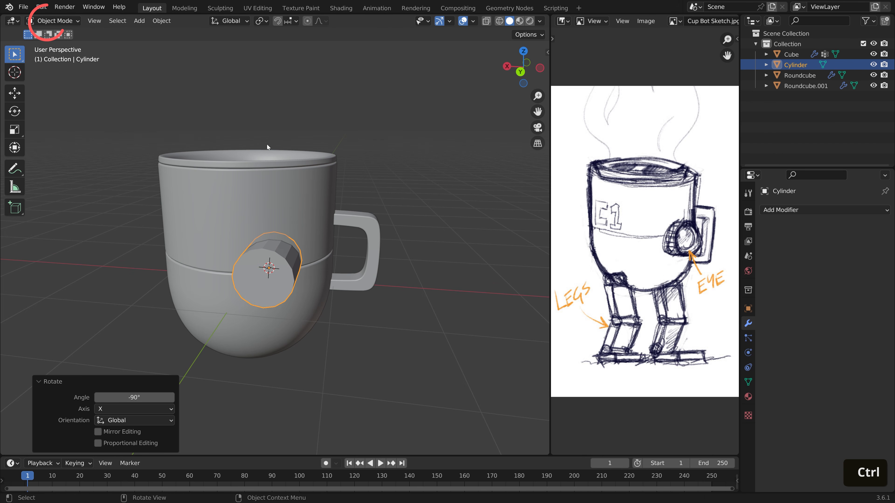
Step: In Back Orthographic view, move the cylinder about 0.037 m in X and -0.055 m in Z, then scale it by about 1.231
left_click(536, 143)
middle_click_drag(352, 209, 384, 196, "alt")
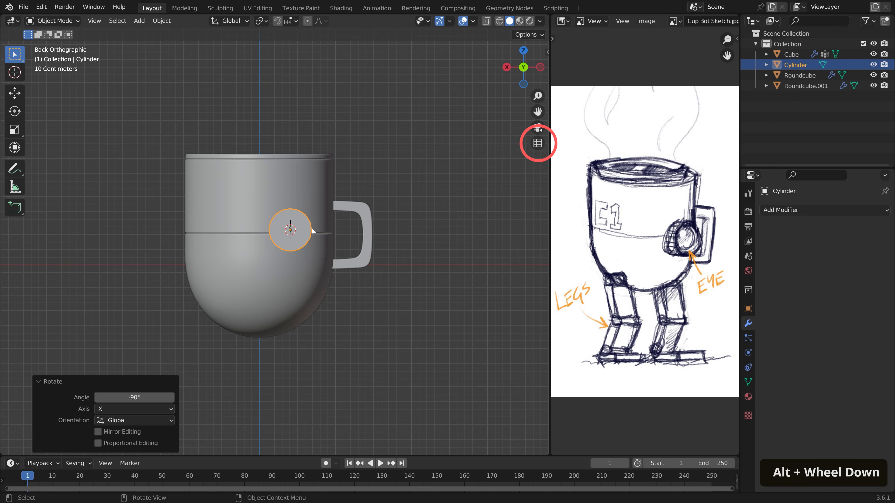
key("g")
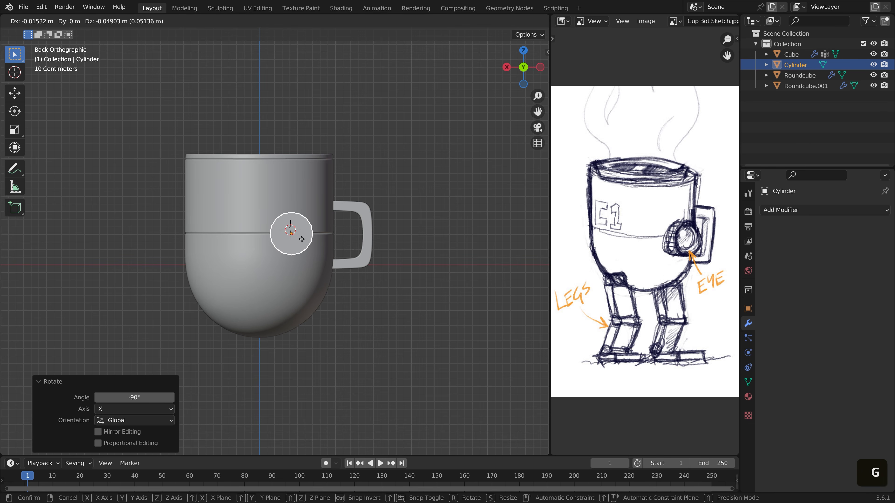
left_click(299, 239)
key("s")
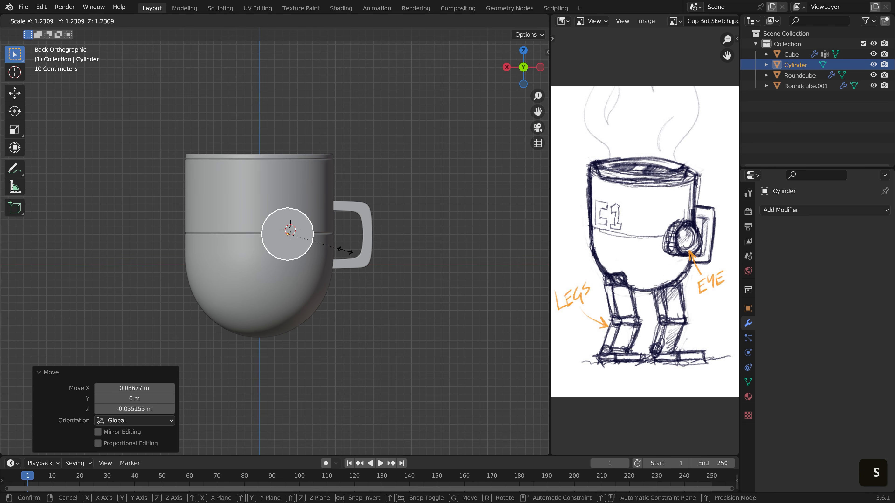
left_click(345, 251)
Step: Keep the eye cylinder's new size and apply its rotation and scale
middle_click_drag(359, 232, 339, 243)
scroll(358, 246, "up", 3)
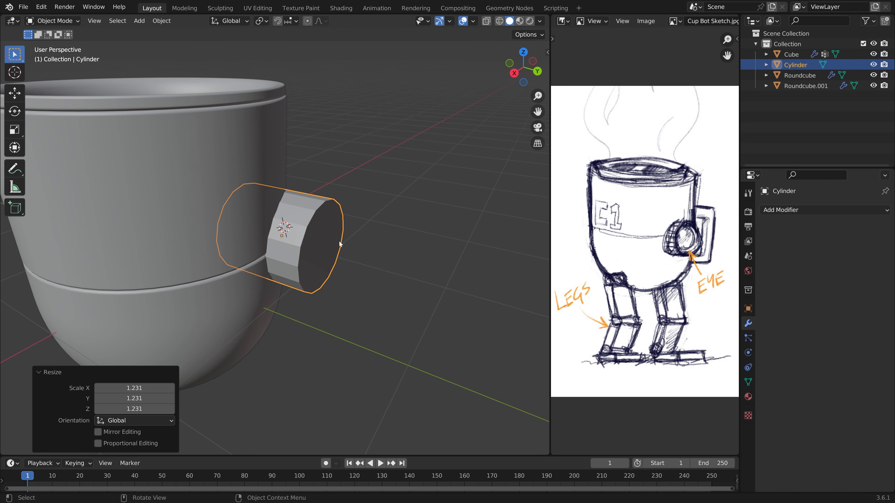
key("ctrl+a")
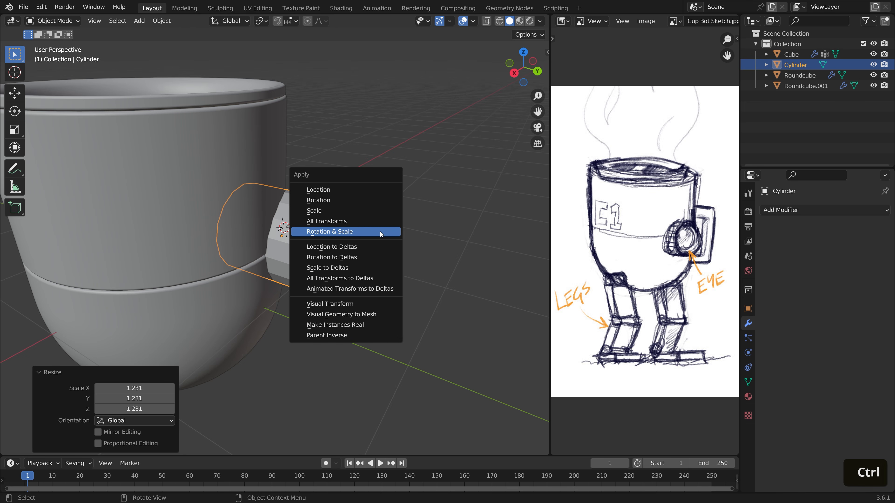
left_click(380, 231)
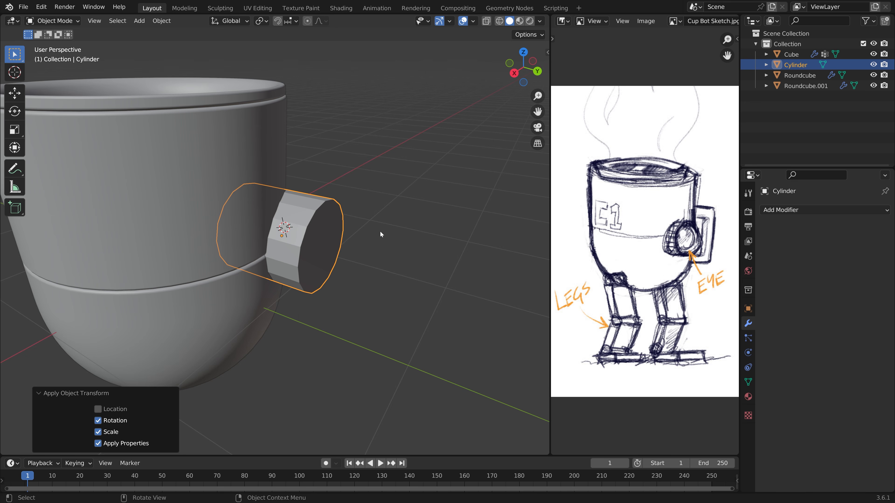
Step: In Edit Mode, move the cylinder's whole mesh about 0.549 m outward along the global Y axis
key("Tab")
key("g")
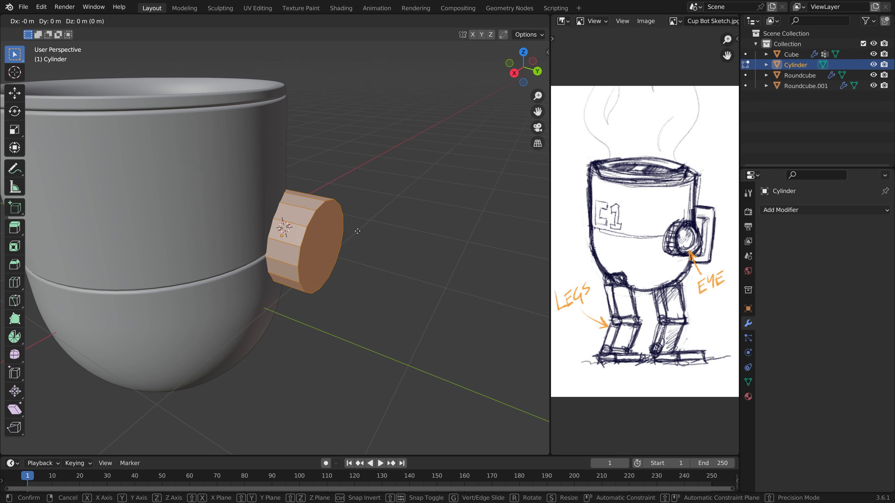
key("y")
left_click(426, 265)
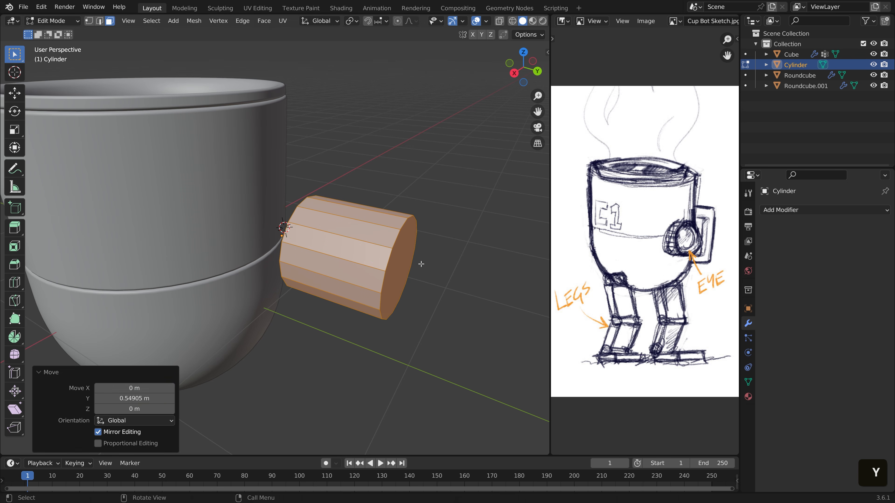
Step: Flatten the cylinder mesh along Y by a factor of about 0.36 and move it about -0.181 m in Y, back against the cup
key("s")
key("y")
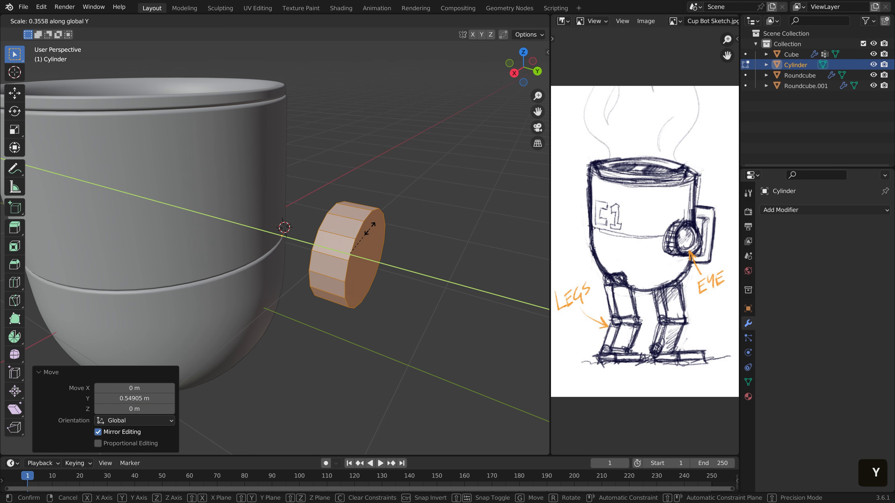
left_click(366, 223)
key("g")
key("y")
left_click(344, 228)
Step: Inset the cylinder's outward-facing cap by about 0.059 m and extrude the inner face about 0.198 m inward
middle_click_drag(344, 228, 270, 250)
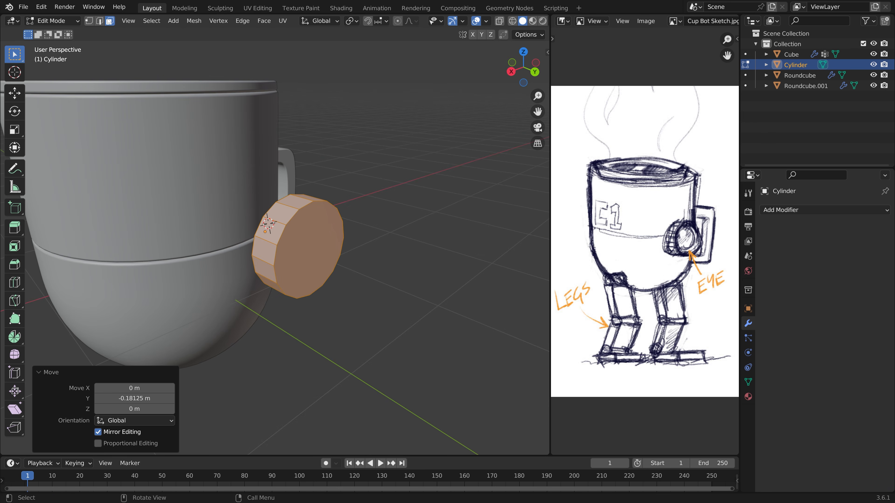
left_click(306, 249)
middle_click_drag(307, 249, 352, 246)
scroll(355, 243, "up", 2)
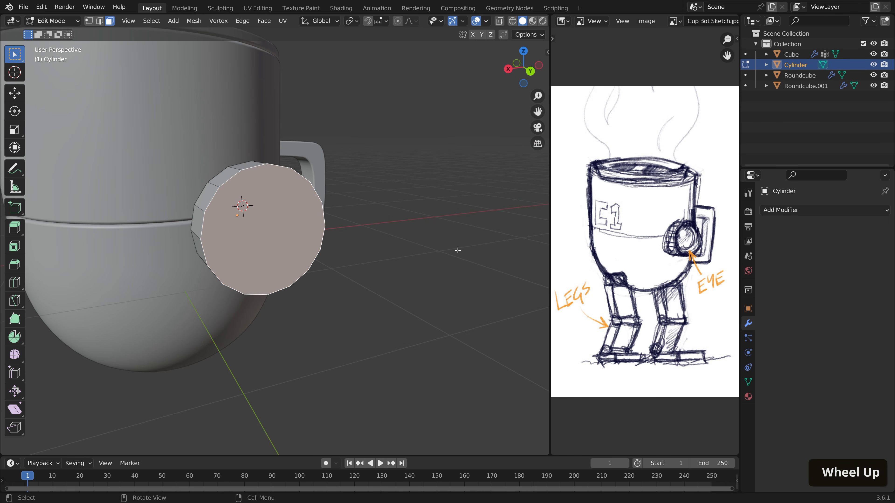
key("i")
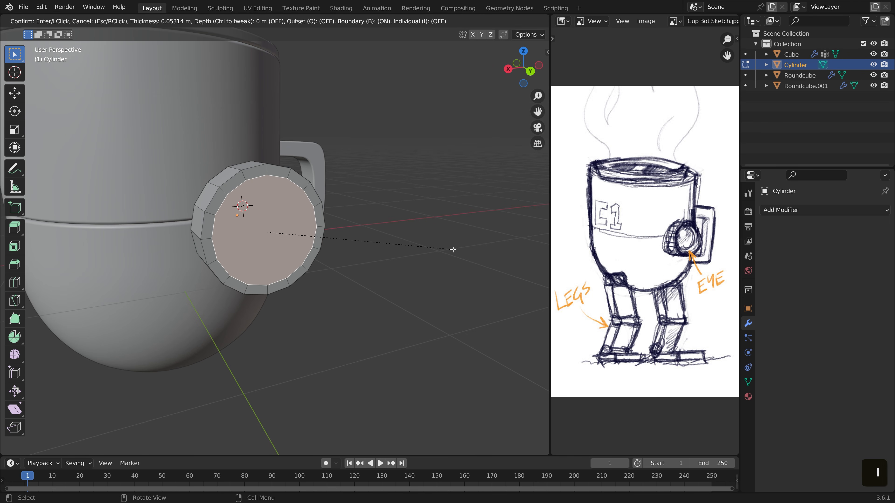
left_click(453, 250)
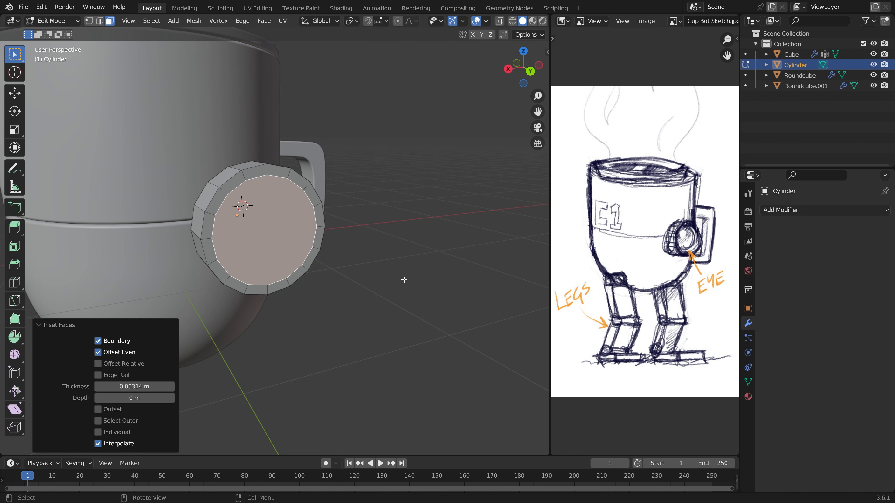
key("e")
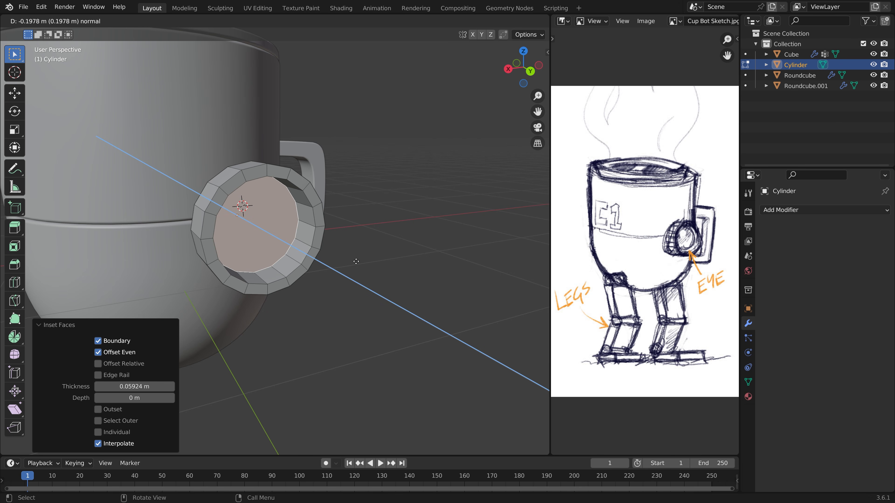
left_click(356, 262)
Step: Duplicate the recessed circular face and place the copy about 0.630 m outward along Y
scroll(249, 275, "up", 2)
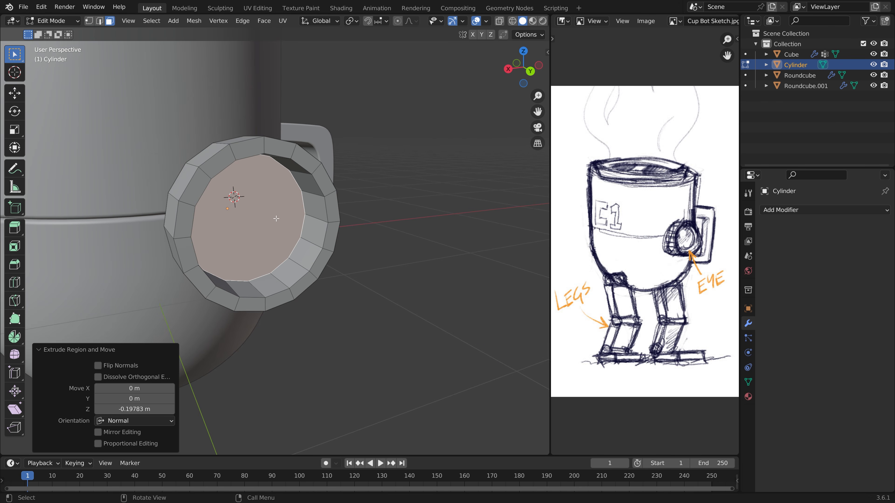
key("shift+d")
key("y")
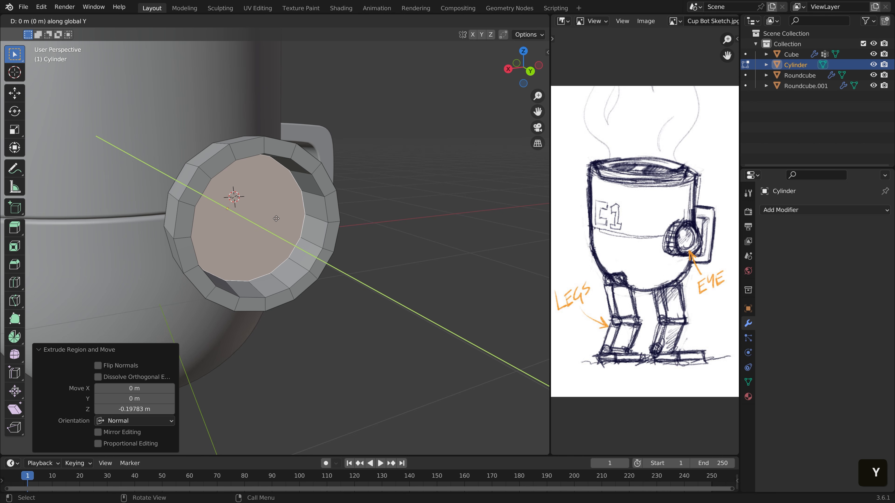
left_click(338, 285)
middle_click_drag(339, 286, 291, 271)
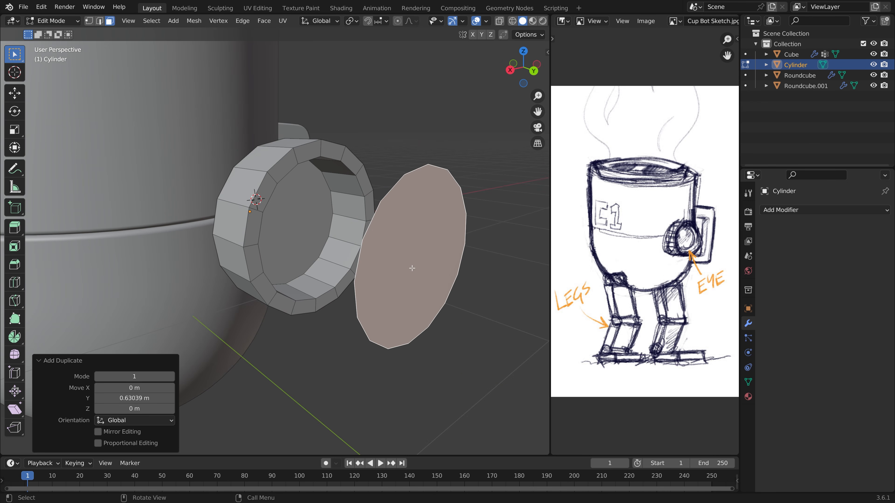
Step: Delete only the duplicated disc's face and grid-fill its edge loop with span 4 and offset 1
key("x")
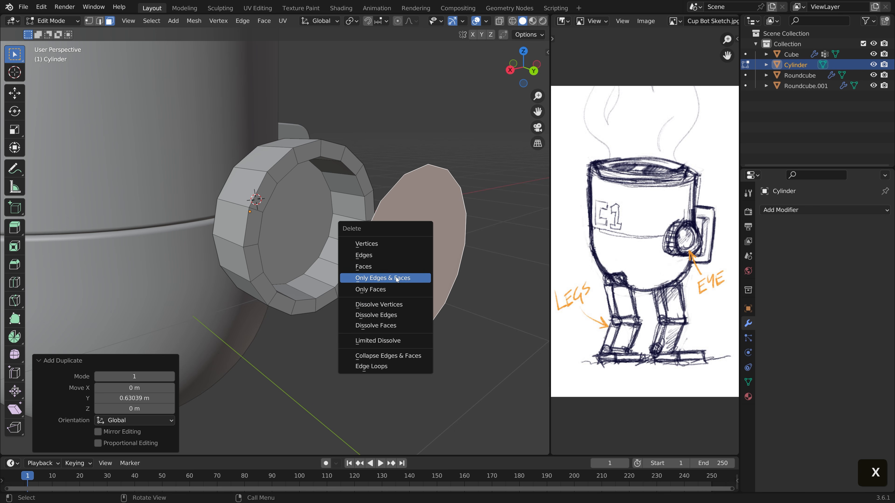
left_click(389, 290)
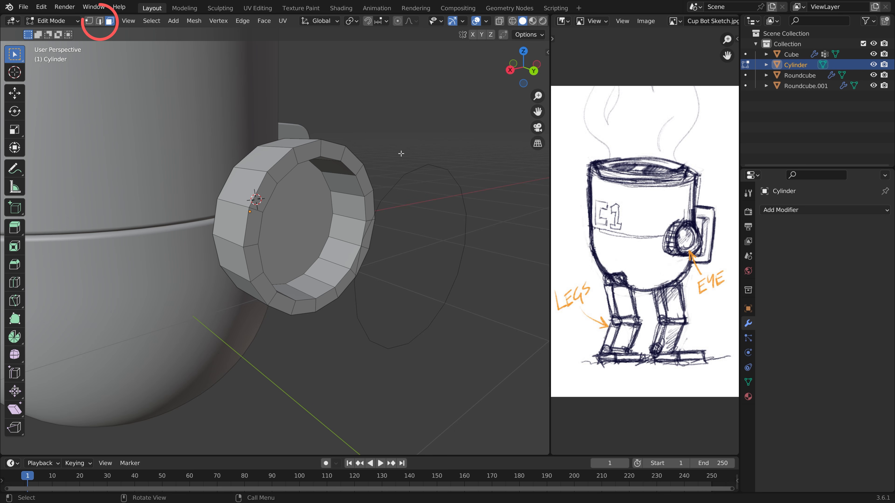
key("2")
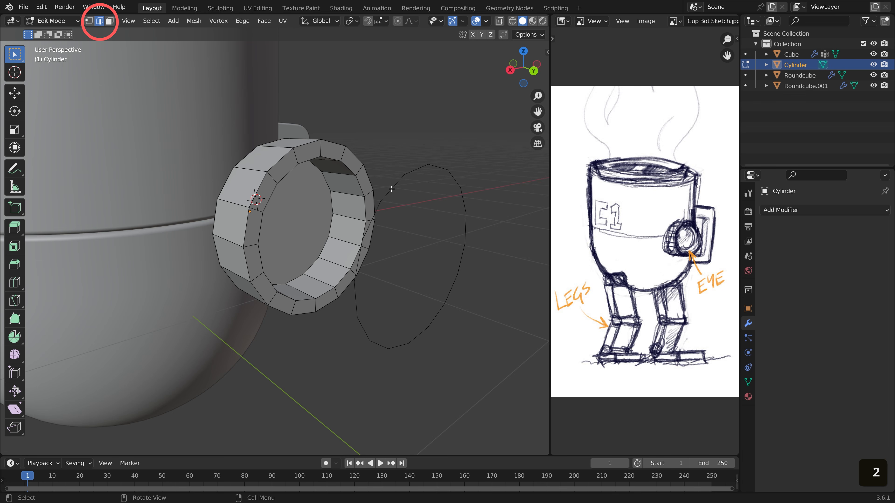
left_click(391, 189, "alt")
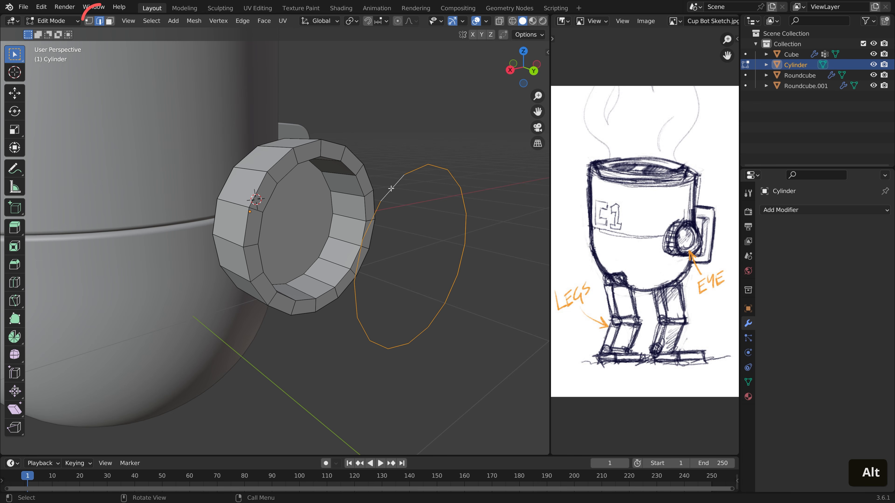
key("ctrl+f")
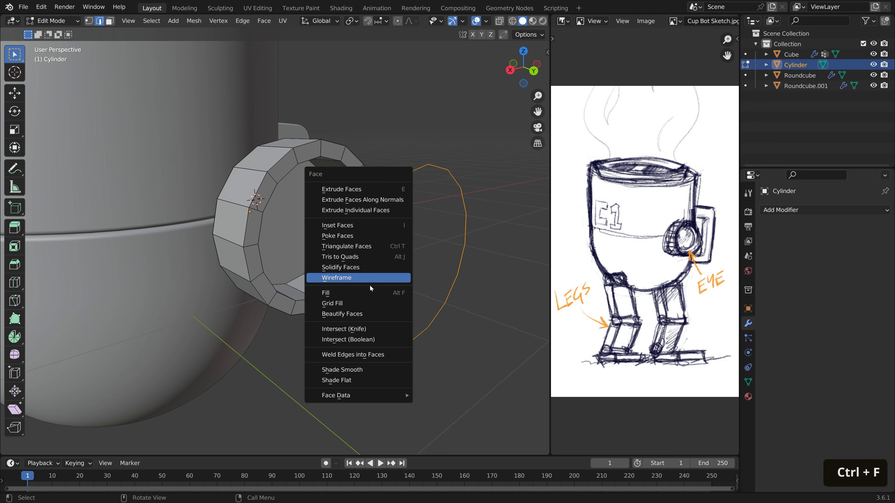
left_click(371, 304)
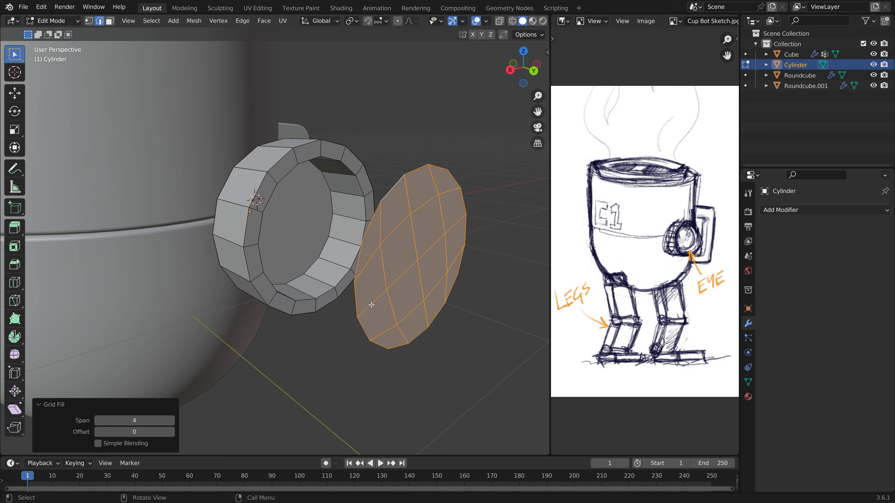
left_click(171, 431)
Step: Extrude the gridded disc outward by about 0.019 m to give it thickness
middle_click_drag(389, 266, 380, 256)
scroll(322, 258, "down", 3)
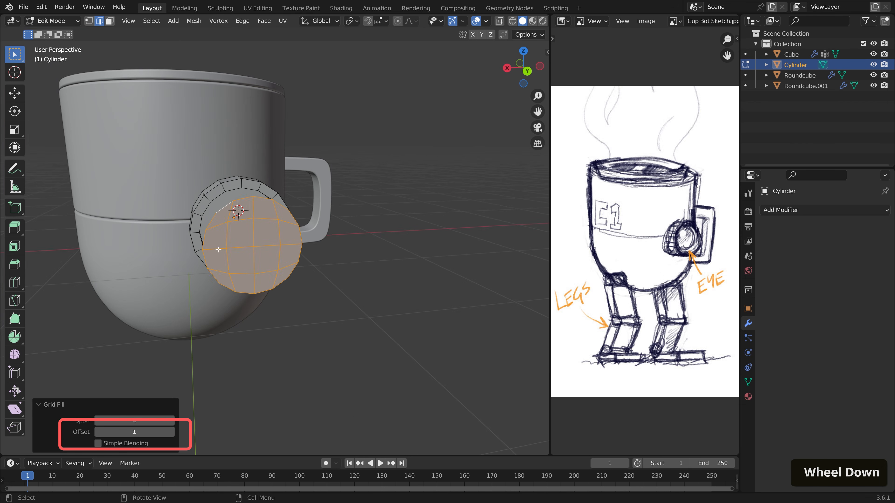
middle_click_drag(258, 245, 317, 247)
scroll(317, 247, "up", 2)
key("e")
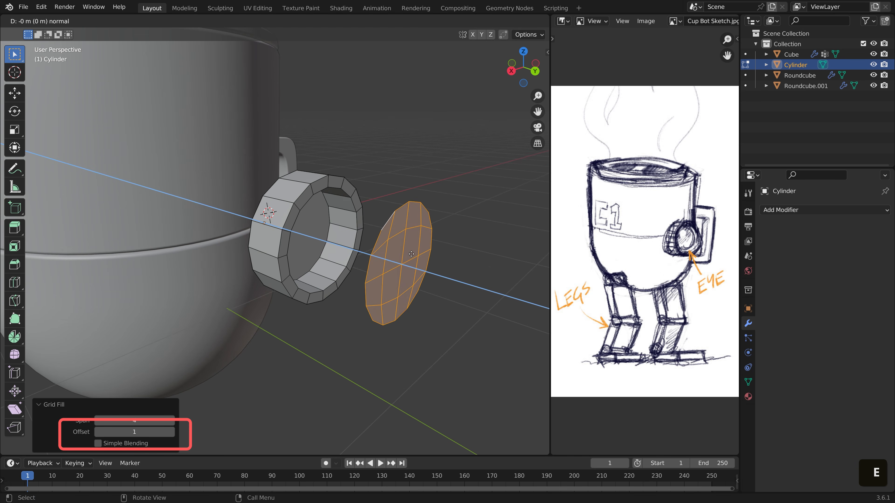
left_click(414, 257)
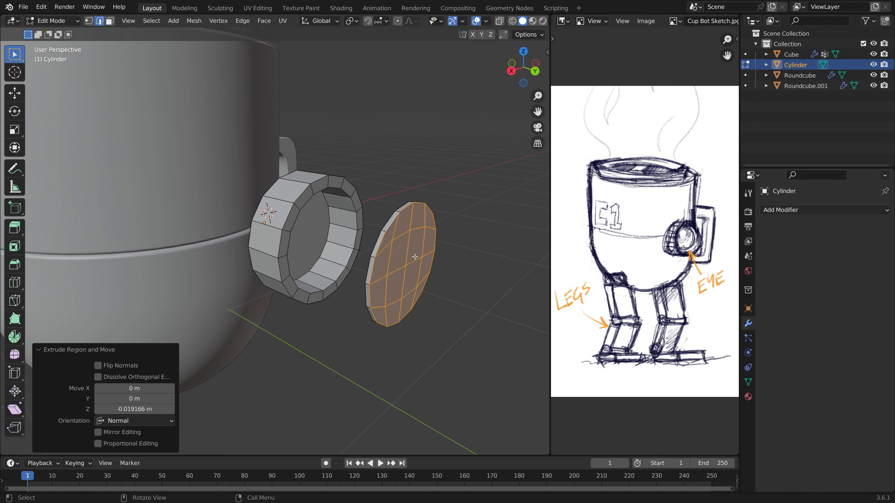
Step: Select the whole linked lens disc and move it about -0.502 m along Y into the eye ring
key("l")
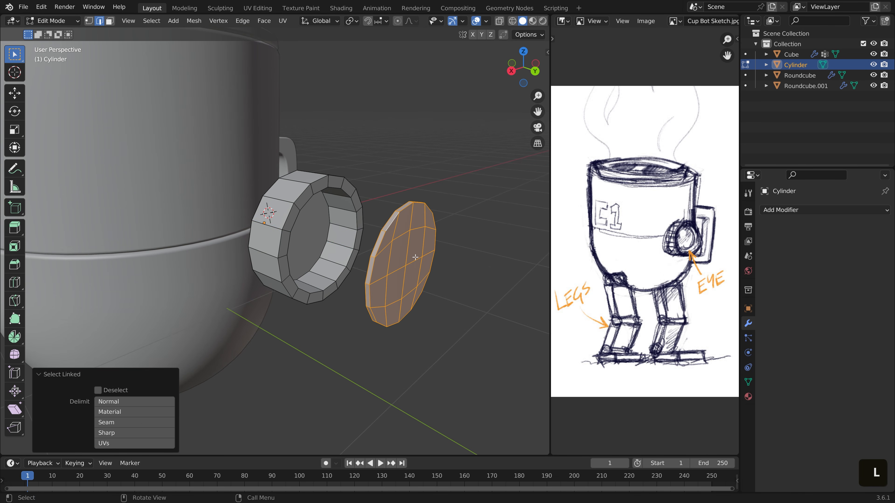
key("g")
key("y")
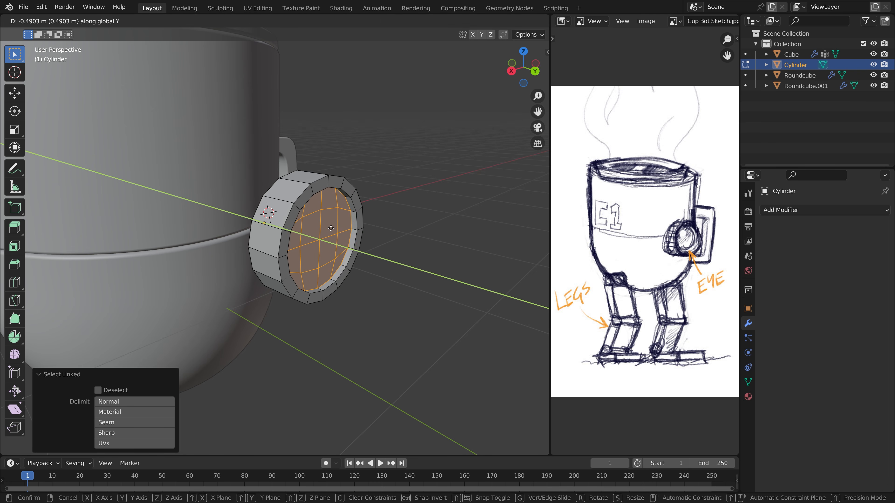
left_click(329, 227)
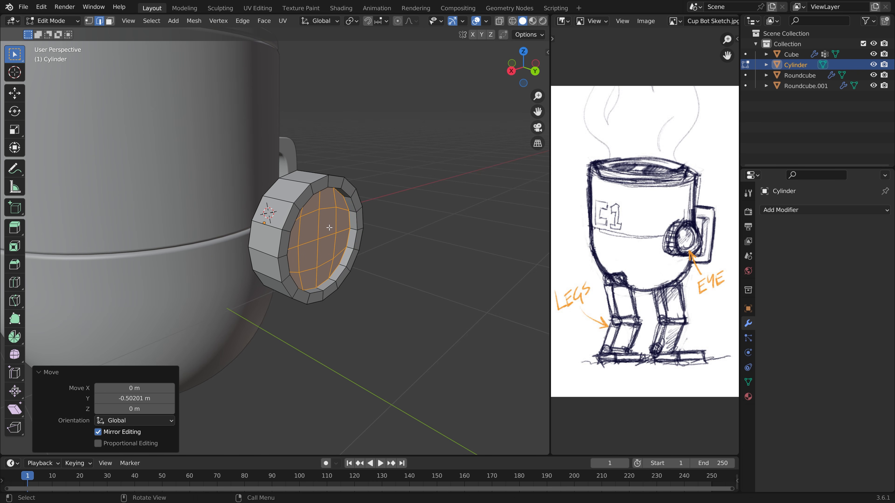
Step: Return to Object Mode and add a level 2 Subdivision modifier to the eye cylinder
key("Tab")
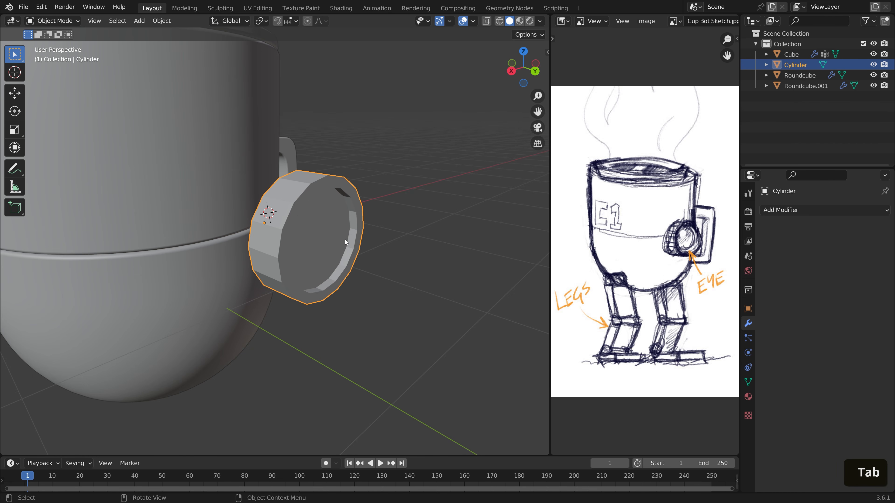
mouse_move(345, 239)
middle_mouse_down()
mouse_move(325, 233)
mouse_move(340, 240)
middle_mouse_up()
scroll(339, 240, "up", 2)
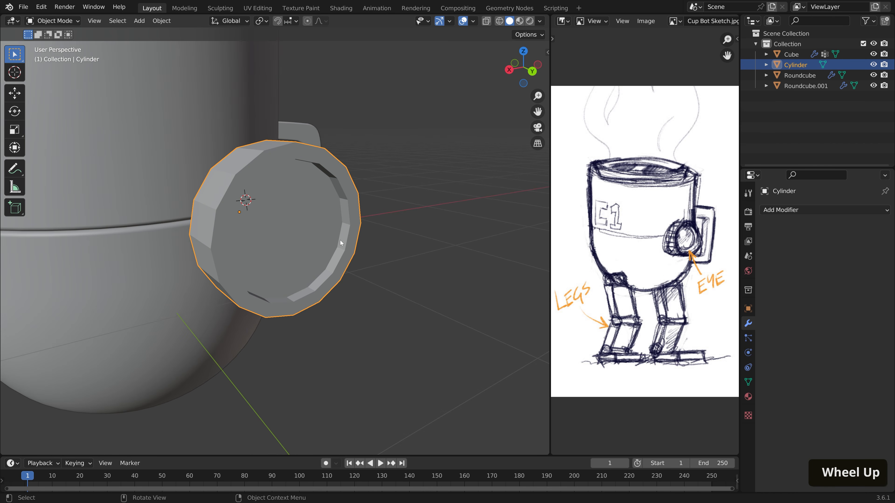
key("ctrl+2")
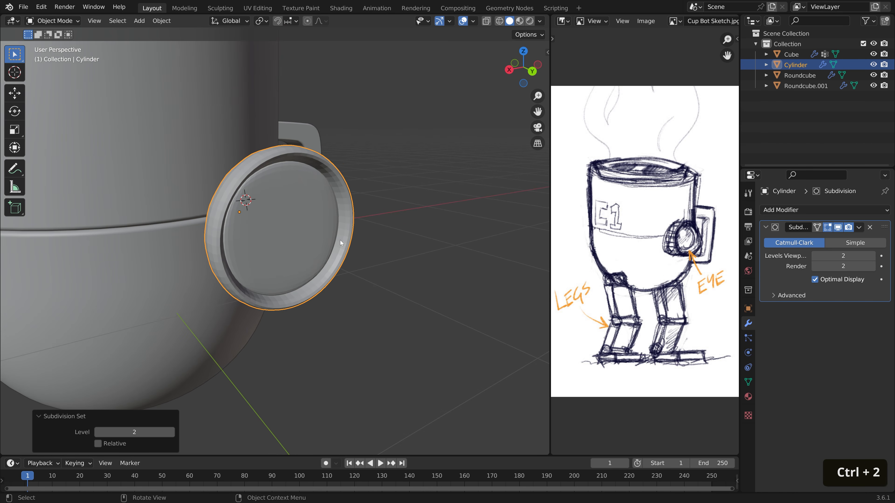
Step: Select the edge loops around the eye ring's rims from one edge ring and crease them to +1.000
key("Tab")
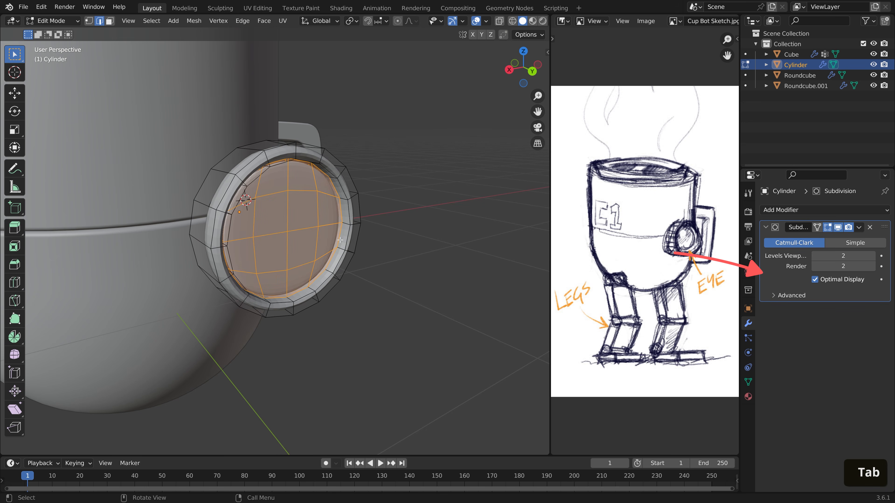
key("2")
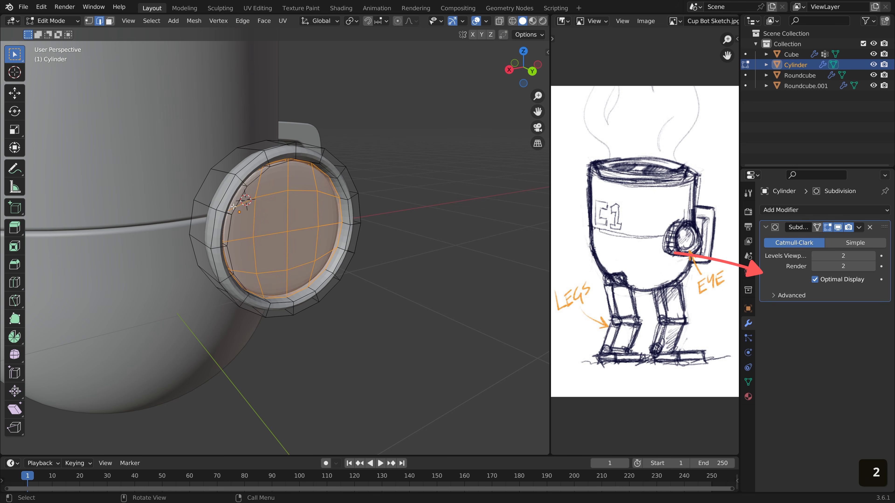
left_click(215, 226, "ctrl+alt")
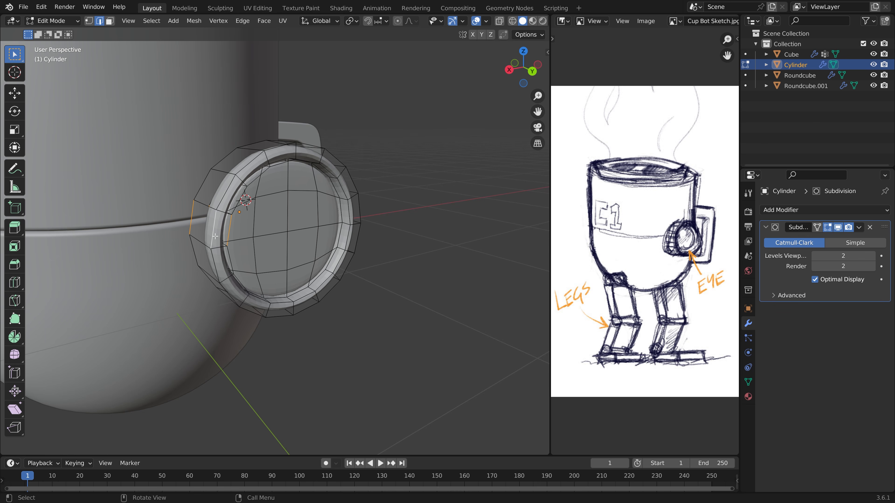
left_click(153, 21)
mouse_move(220, 194)
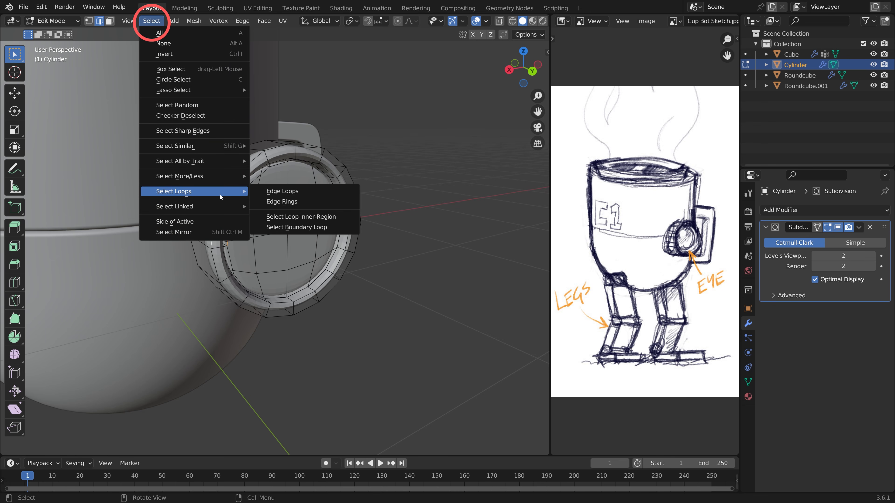
left_click(287, 190)
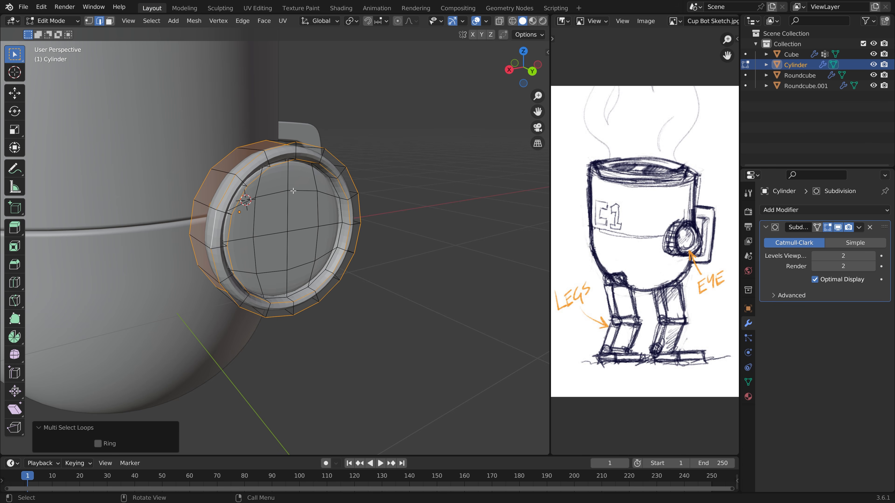
key("shift+e")
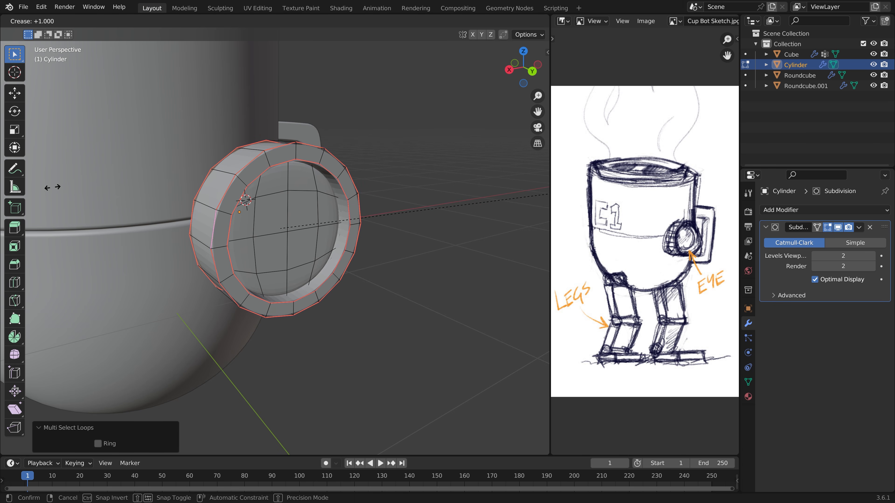
left_click(124, 186)
Step: Return to Object Mode and apply Shade Auto Smooth to the eye cylinder
key("Tab")
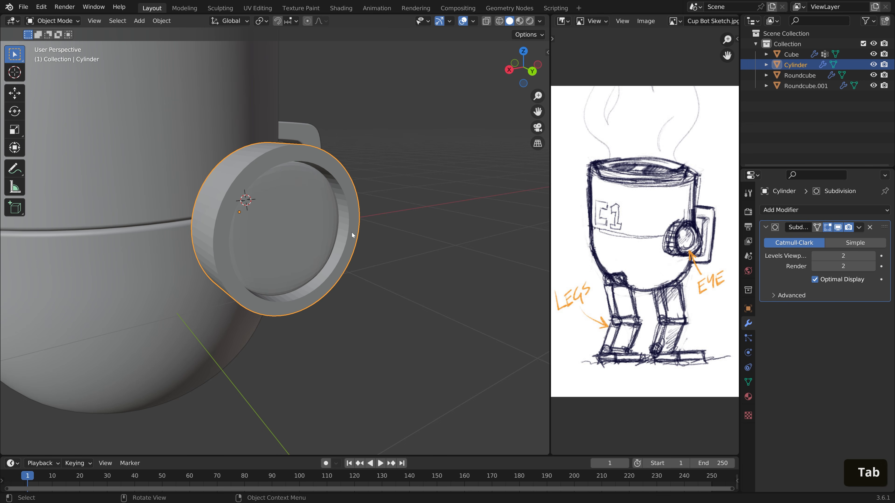
right_click(350, 235)
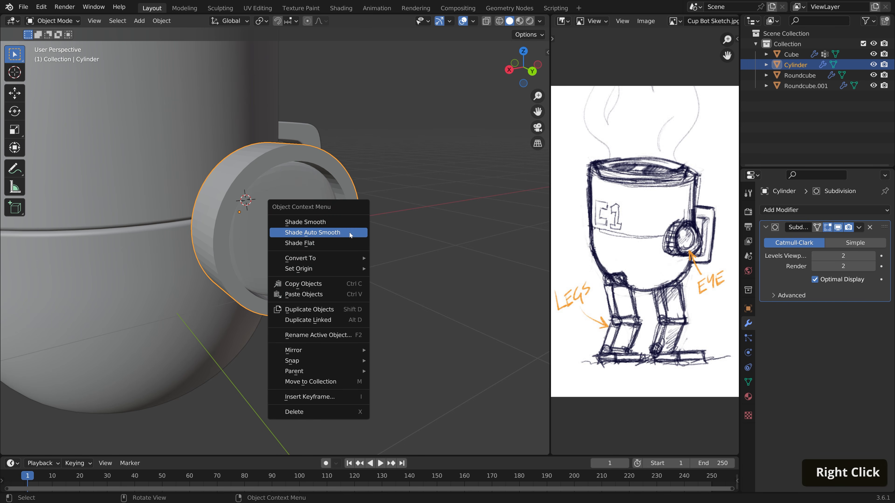
left_click(351, 232)
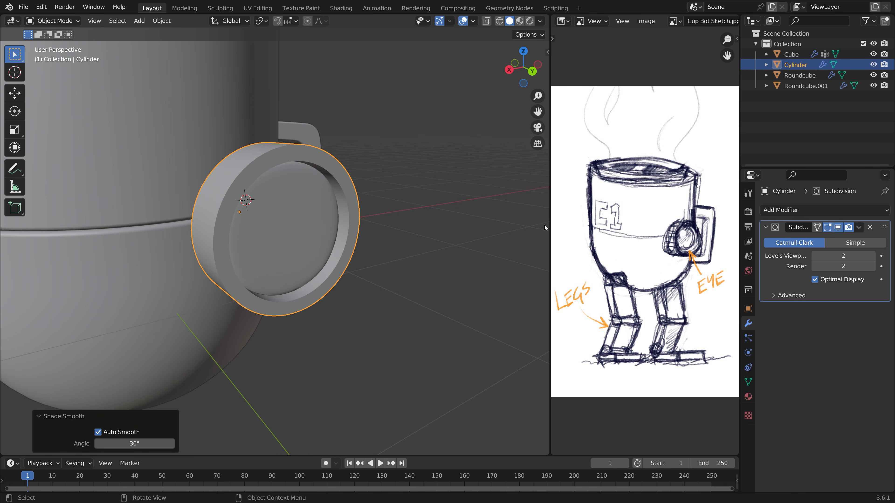
Step: Add a Bevel modifier to the eye cylinder with Clamp Overlap disabled and an amount of 0.009 m
left_click(784, 209)
left_click(701, 250)
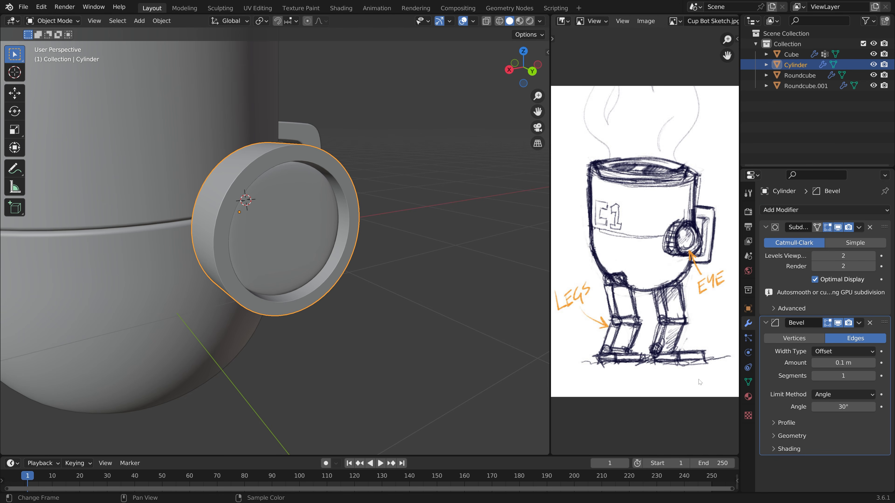
left_click(769, 435)
middle_click_drag(769, 434, 769, 394)
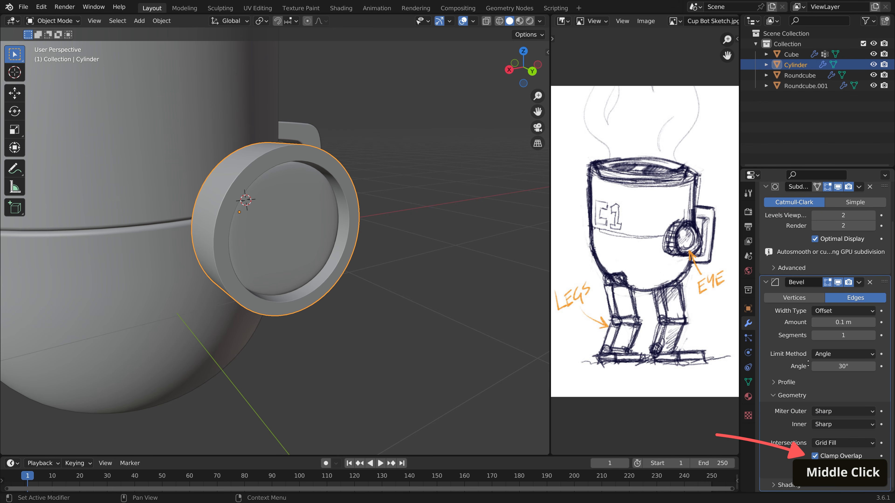
left_click(815, 456)
left_click_drag(843, 323, 816, 322, "shift")
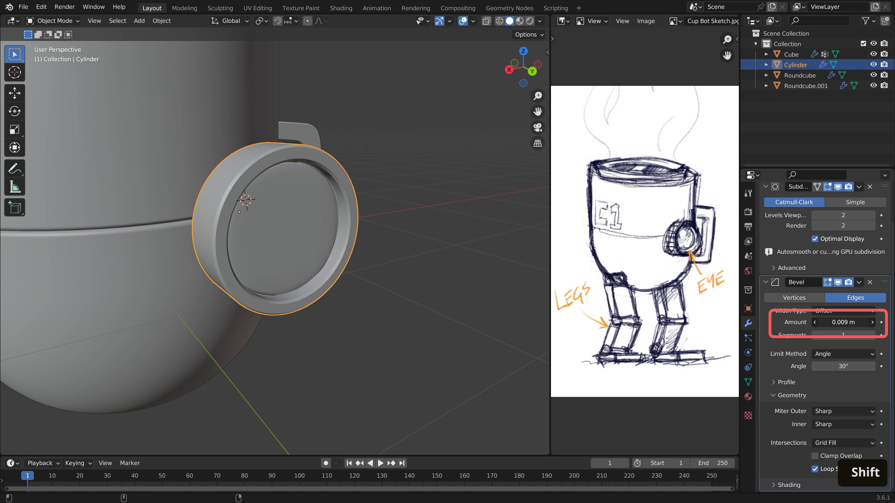
Step: Set the limit angle of the eye cylinder's Bevel modifier to 55°
middle_click_drag(450, 283, 368, 248)
scroll(369, 247, "up", 2)
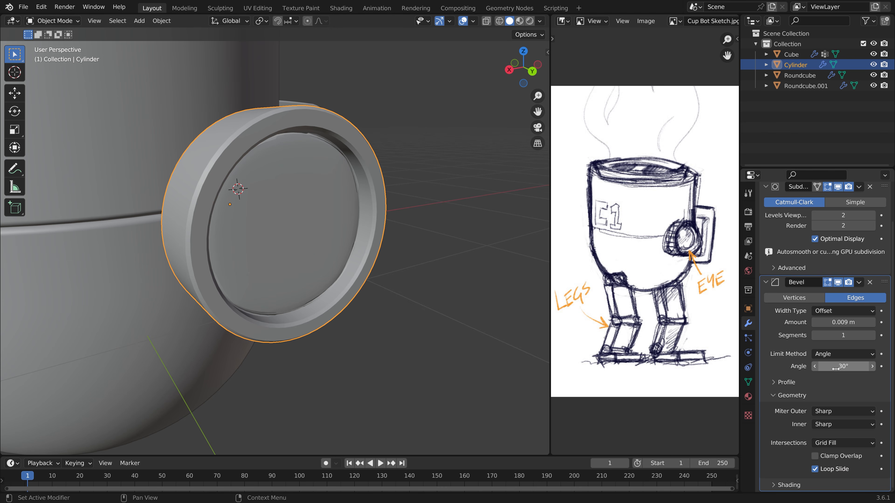
left_click(843, 366, "shift")
left_click_drag(843, 366, 866, 366, "shift")
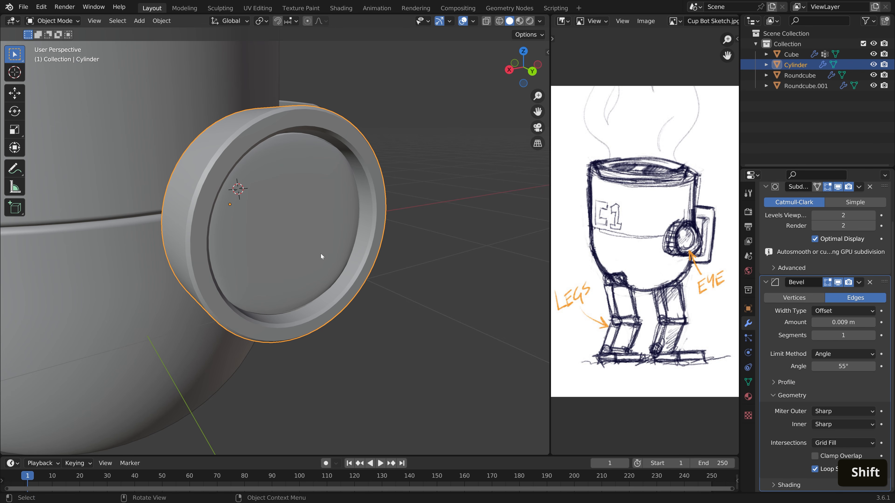
Step: Set the eye's bevel to 2 segments and enable Harden Normals in its shading options
left_click(872, 335)
left_click(781, 485)
scroll(778, 404, "down", 4)
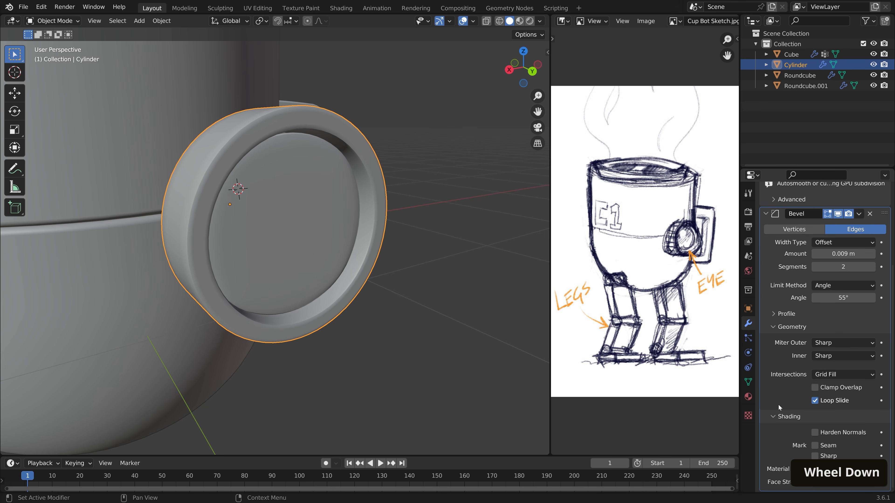
left_click(815, 432)
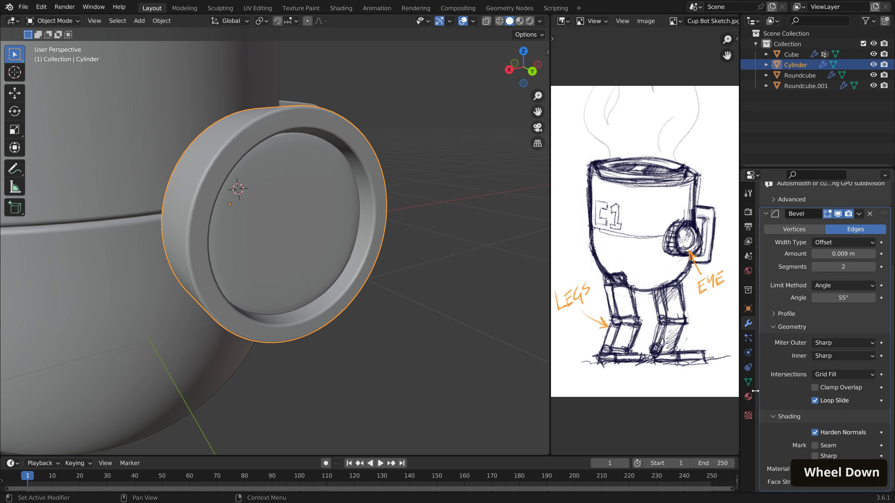
Step: In Edit Mode with face selection, create a vertex group and assign the eye cylinder's selected back cap to it
scroll(281, 245, "down", 5)
middle_click_drag(281, 244, 223, 251)
middle_click_drag(336, 179, 283, 232)
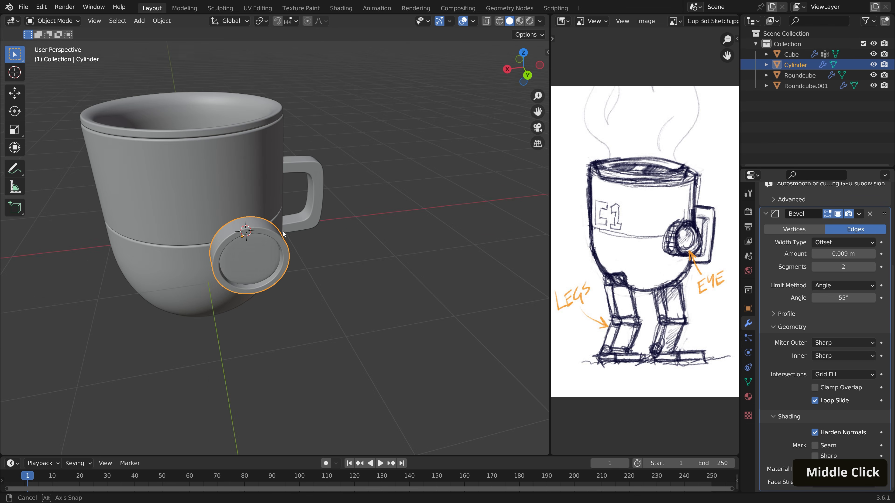
middle_click_drag(267, 279, 261, 192)
scroll(284, 262, "up", 3)
middle_click_drag(284, 262, 344, 255)
key("Tab")
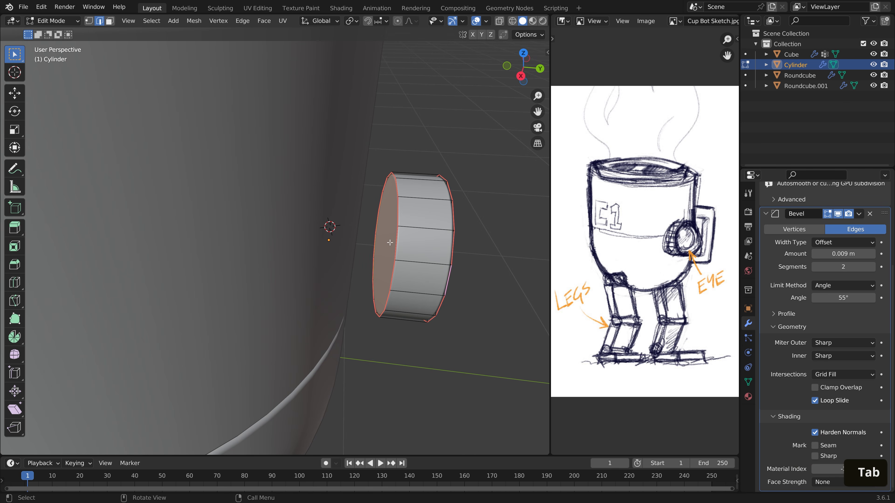
key("3")
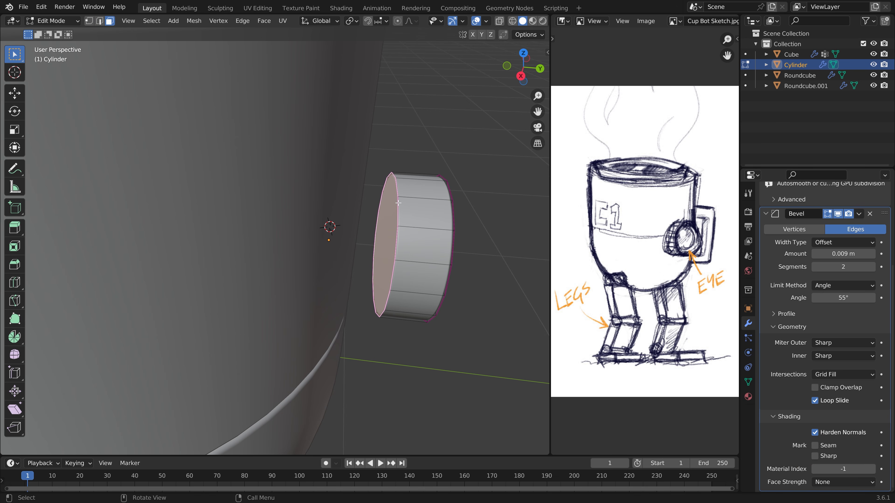
left_click(747, 382)
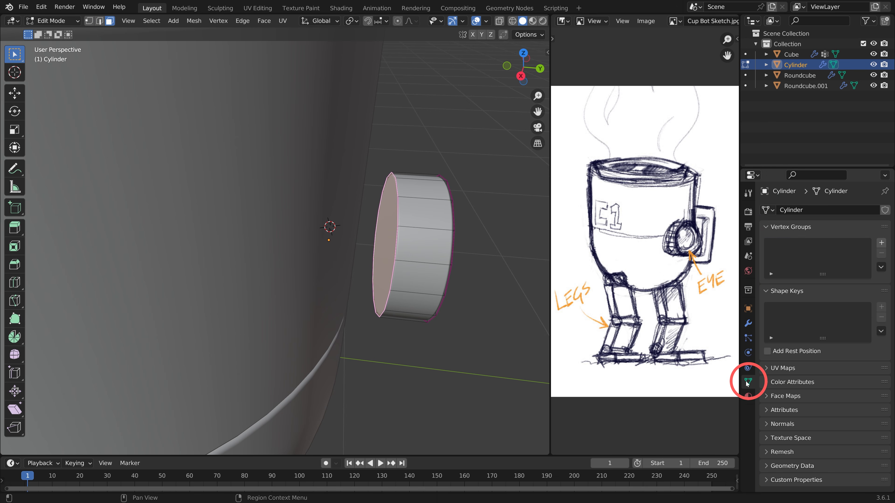
left_click(881, 243)
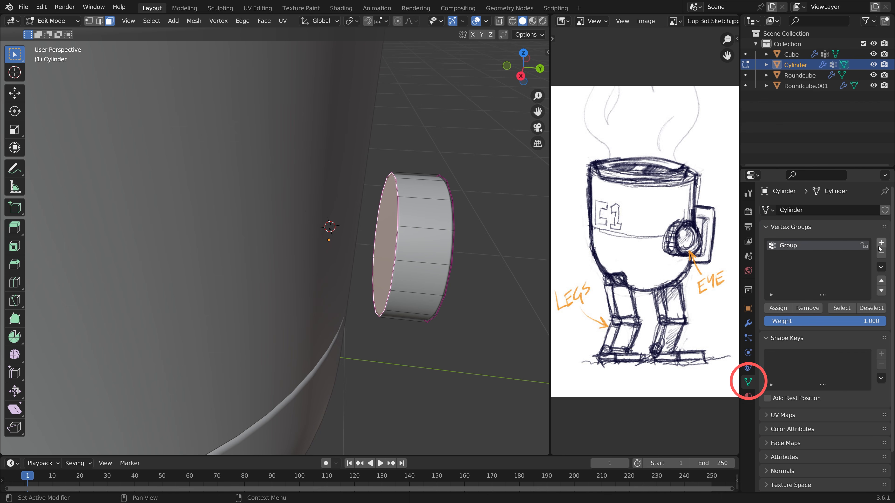
left_click(778, 309)
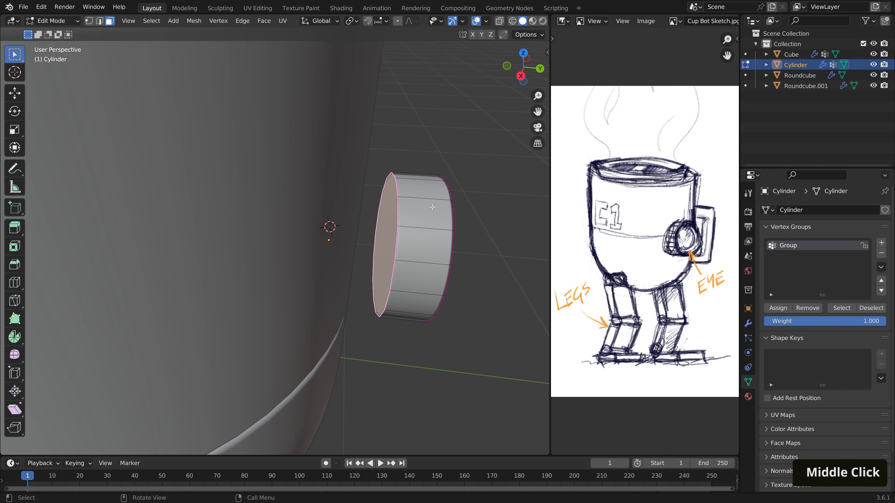
Step: Return to Object Mode and add a Shrinkwrap modifier to the eye, using vertex group Group and the upper cup body as target
middle_click_drag(353, 197, 375, 202)
key("Tab")
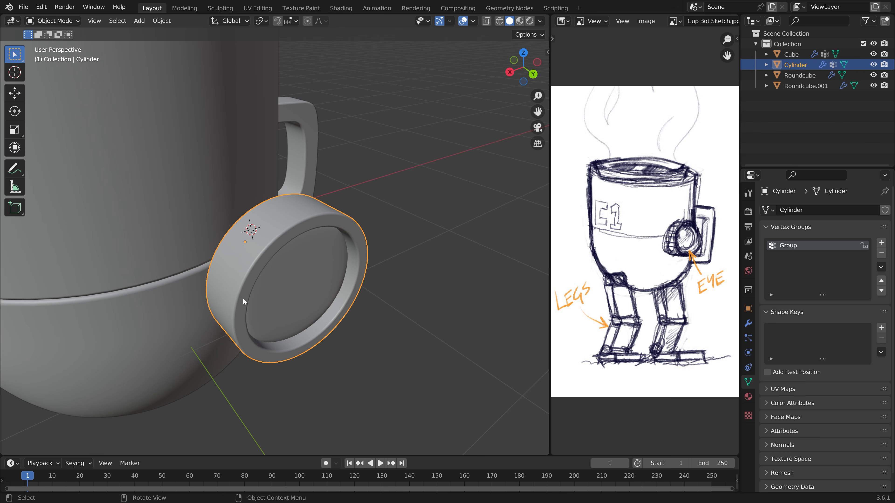
left_click(748, 323)
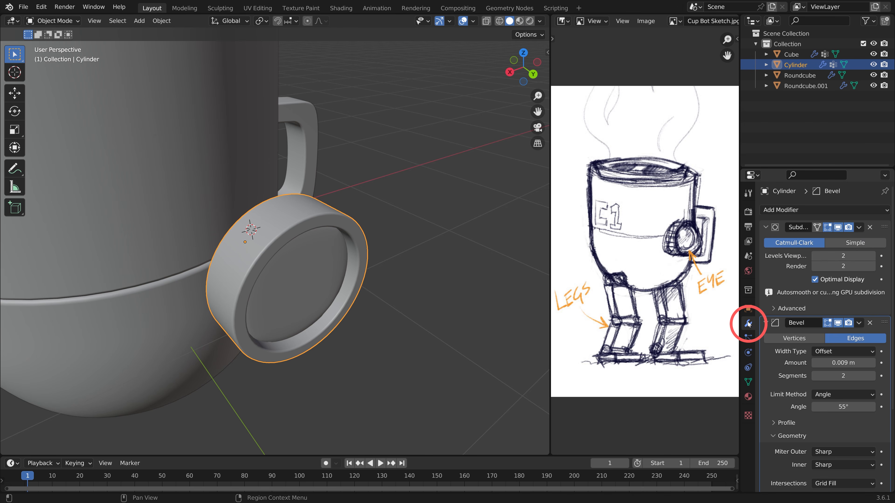
left_click(766, 227)
left_click(766, 241)
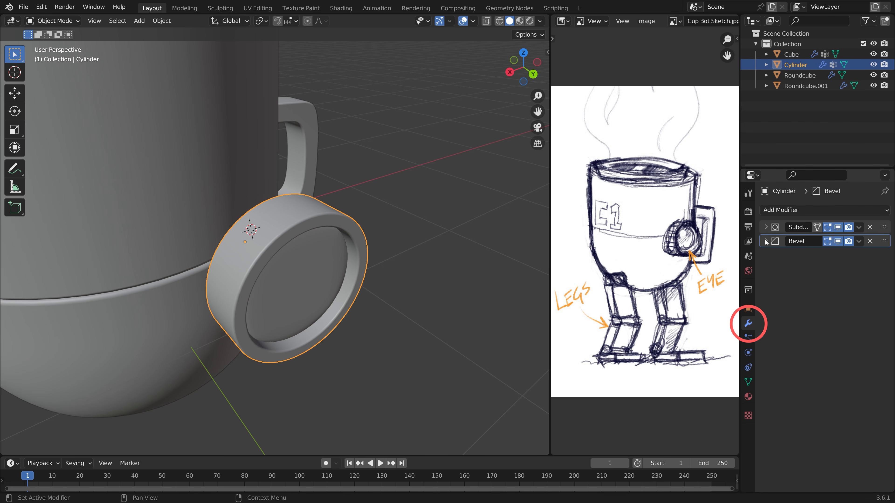
left_click(781, 211)
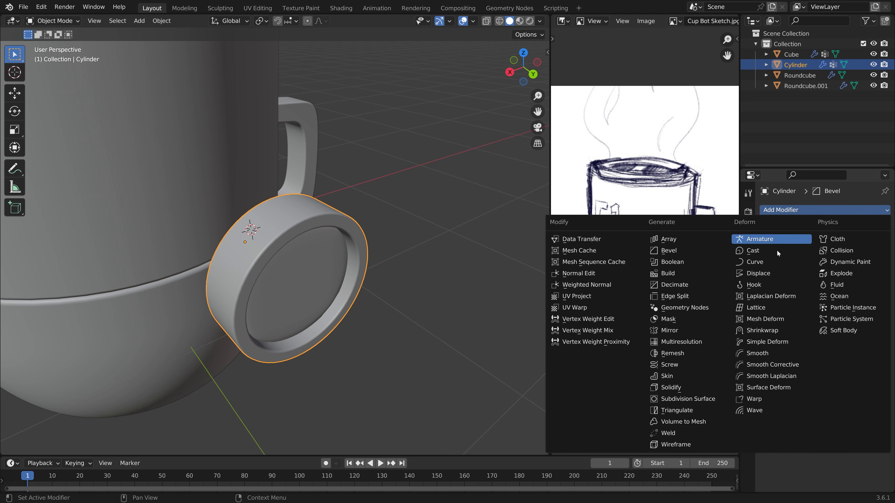
left_click(772, 331)
left_click(839, 323)
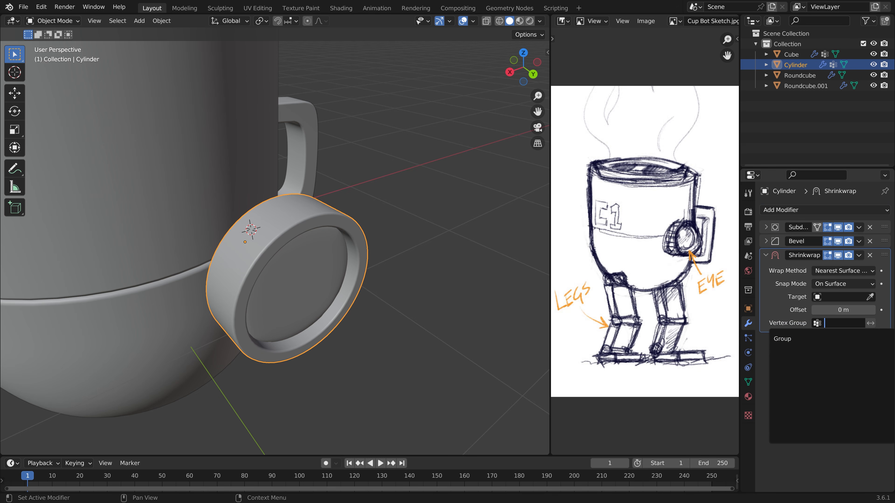
left_click(810, 340)
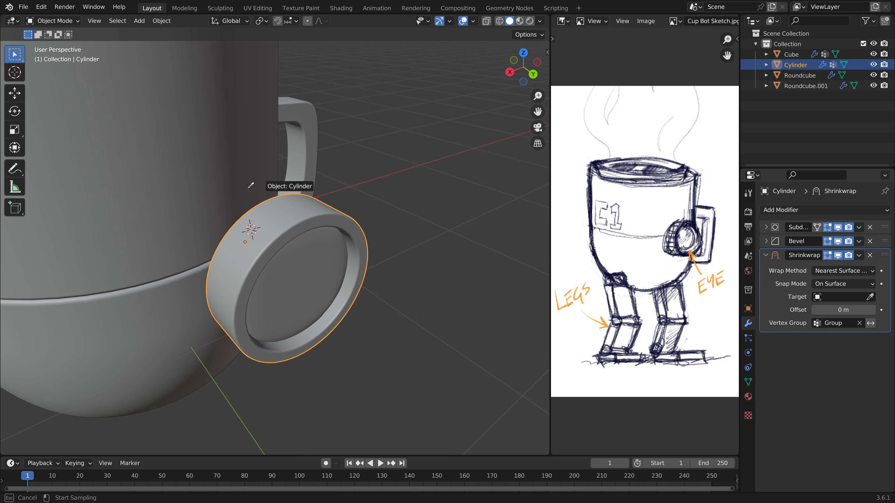
left_click(227, 173)
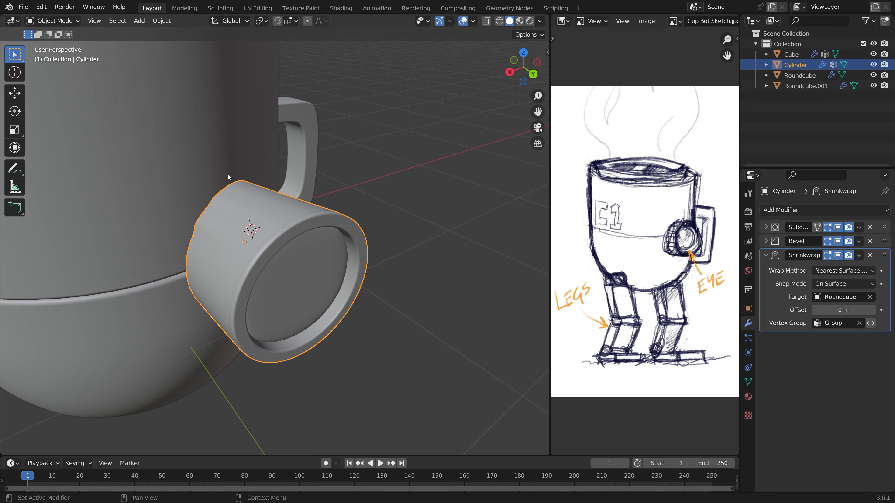
Step: Set the eye's Shrinkwrap to Project along the Y axis in the negative direction only
left_click(834, 271)
left_click(803, 298)
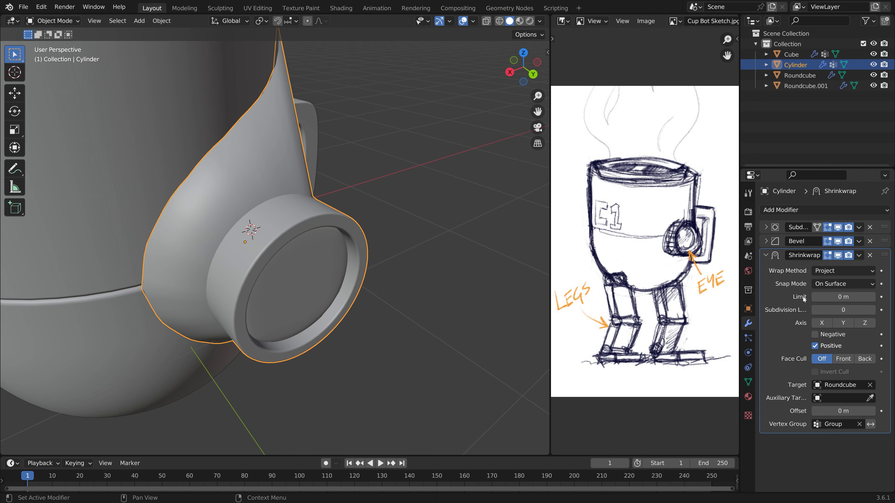
left_click(847, 325)
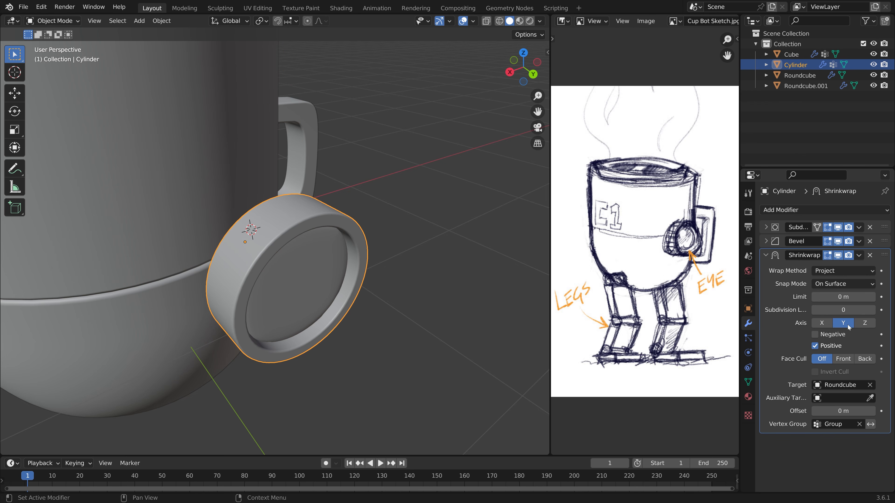
middle_click_drag(420, 302, 324, 277)
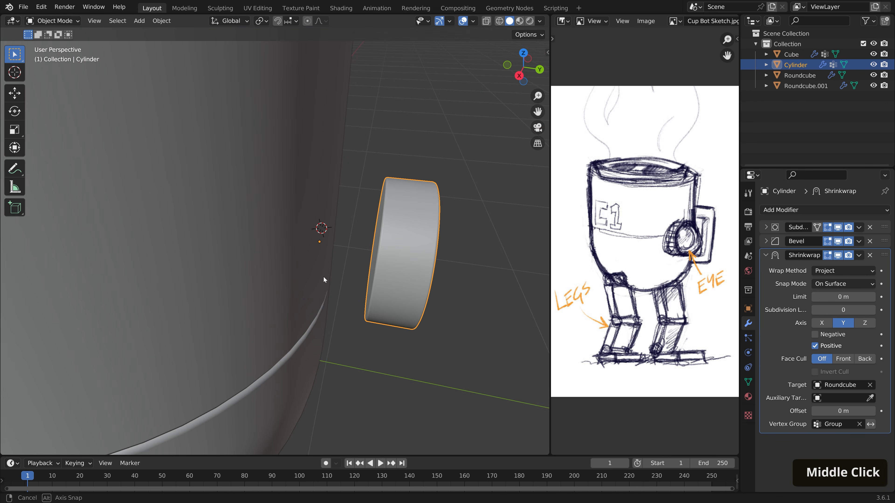
left_click(815, 334)
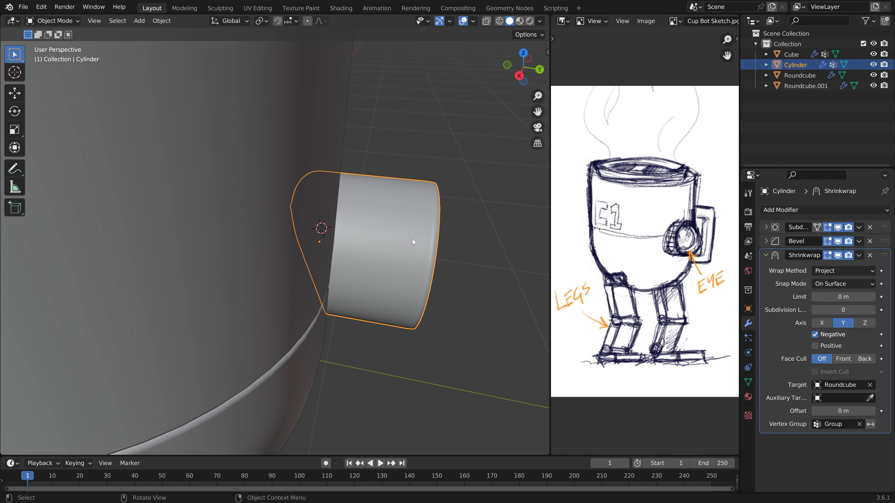
Step: Slightly increase the eye's Shrinkwrap offset and move the Shrinkwrap modifier above the Bevel in the stack
middle_click_drag(412, 240, 364, 245)
scroll(297, 205, "up", 5)
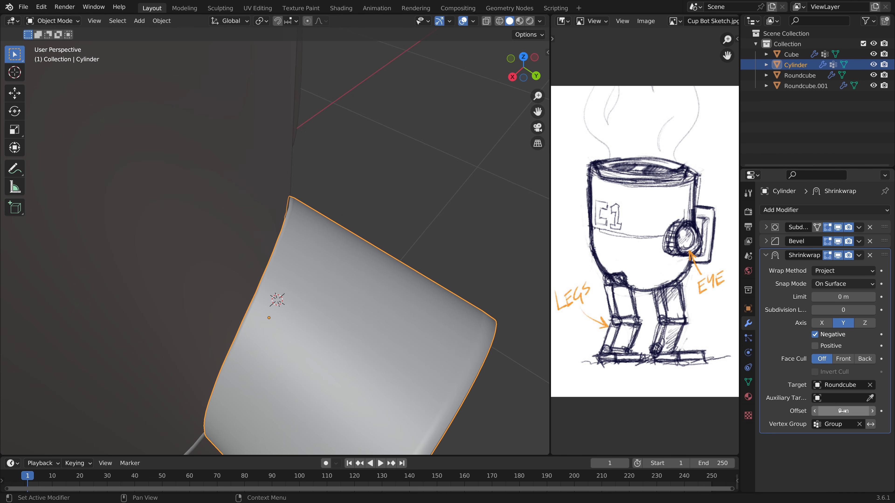
left_click_drag(842, 410, 846, 411, "shift")
left_click_drag(885, 261, 883, 239)
Step: Move the cup handle's Shrinkwrap modifier above its Bevel modifier in the stack
middle_click_drag(286, 187, 306, 176)
scroll(312, 175, "up", 3)
left_click(393, 192)
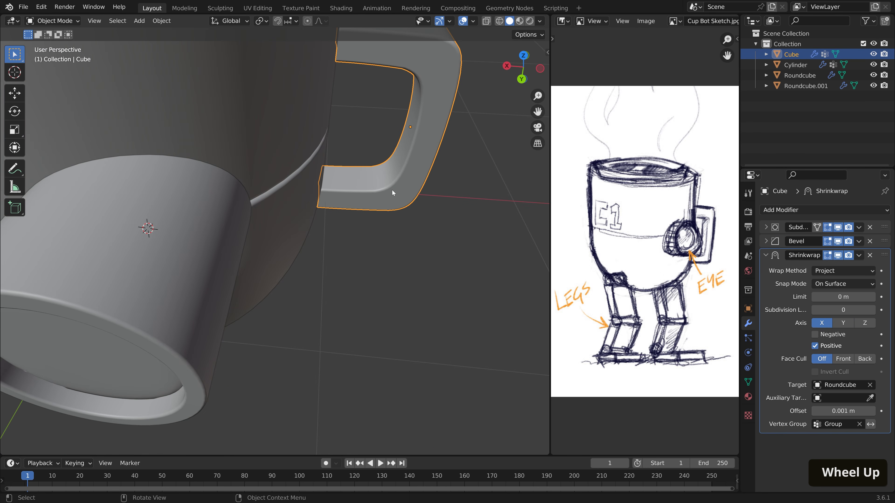
left_click_drag(885, 255, 881, 240)
middle_click_drag(458, 164, 307, 267, "shift")
scroll(429, 201, "down", 4)
Step: In Edit Mode, shift all of the eye cylinder's geometry slightly along the Y axis, and return to Object Mode with nothing selected
key("Tab")
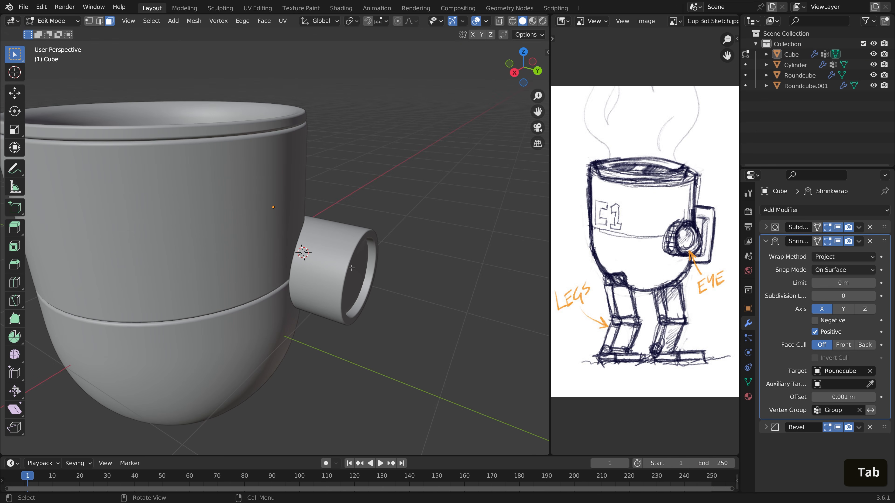
key("Tab")
left_click(351, 267)
key("Tab")
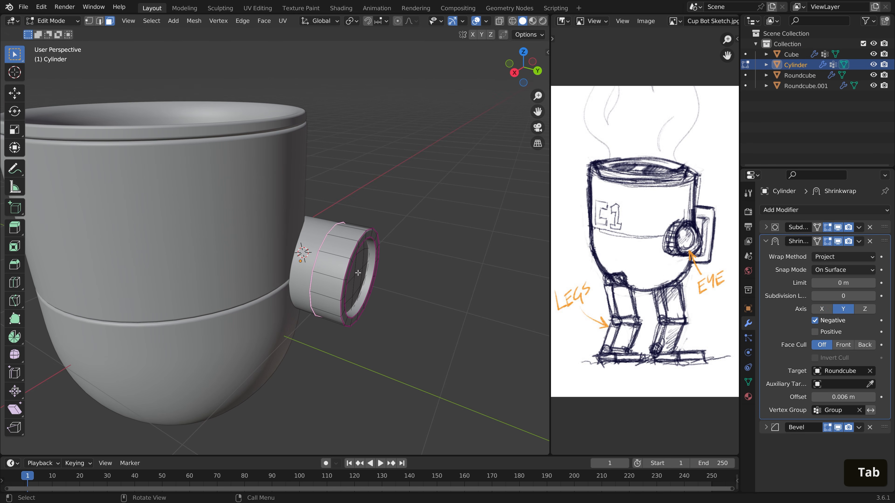
key("a")
key("g")
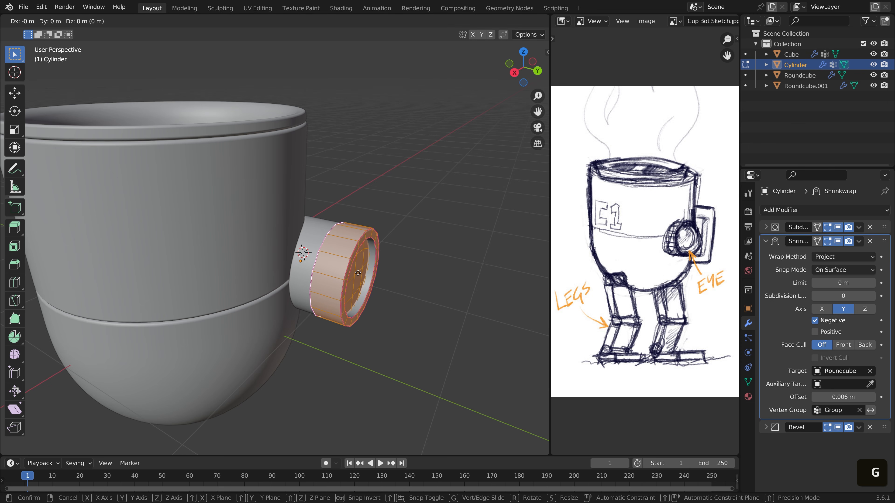
key("y")
left_click(361, 275)
key("Tab")
key("alt+a")
middle_click_drag(362, 276, 260, 265)
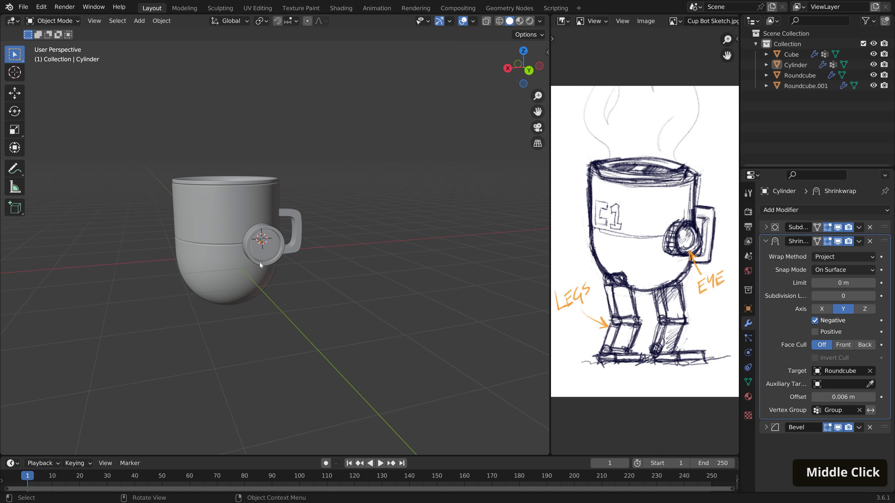
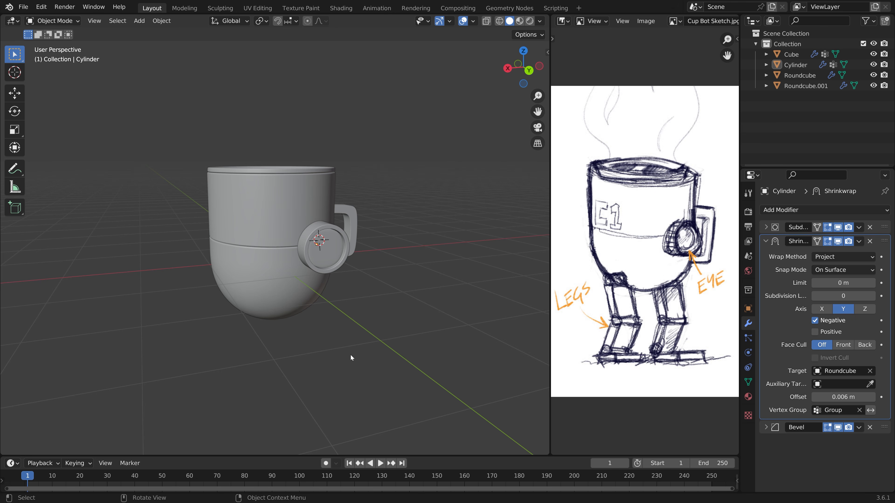
Step: Select all robot parts and raise them about 2.12 m along the Z axis to make room for the legs
key("a")
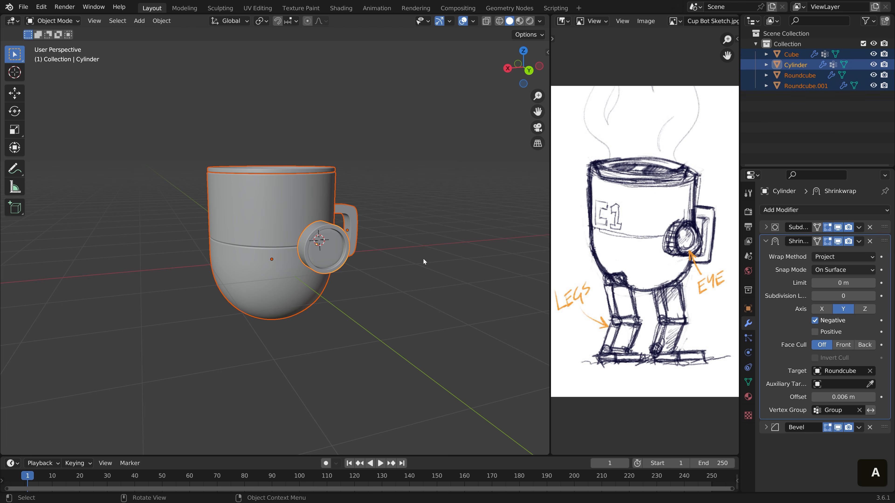
key("g")
key("z")
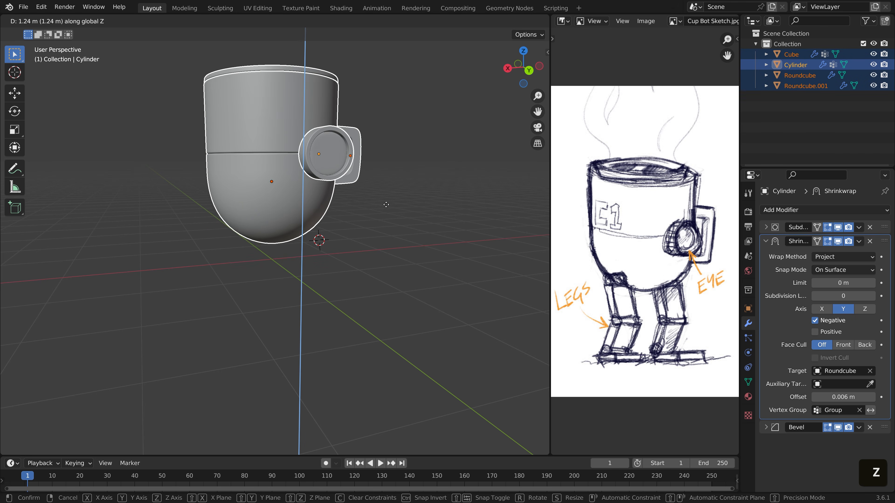
left_click(383, 178)
scroll(366, 170, "down", 5)
middle_click_drag(382, 206, 361, 209)
scroll(362, 209, "up", 3)
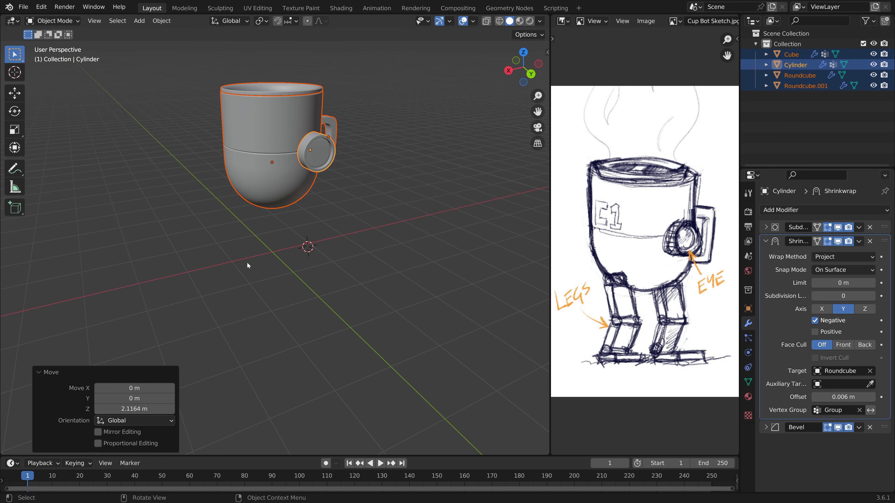
Step: In Edit Mode with vertex selection, select a vertex on the underside of the lower cup body and snap the 3D cursor to it
scroll(617, 279, "up", 1)
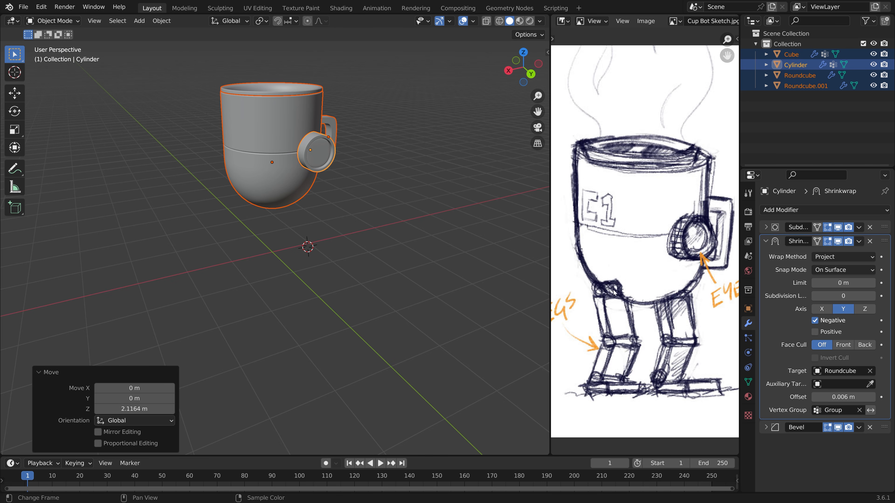
scroll(243, 253, "up", 3)
middle_click_drag(239, 250, 280, 214)
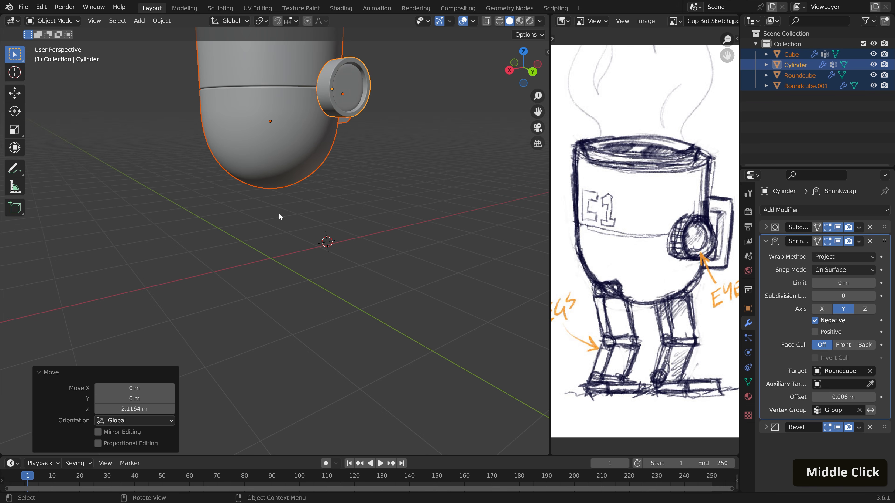
left_click(252, 150)
key("Tab")
mouse_move(281, 181)
middle_mouse_down()
mouse_move(309, 136)
mouse_move(272, 176)
middle_mouse_up()
scroll(268, 156, "up", 1)
scroll(257, 148, "up", 1)
key("1")
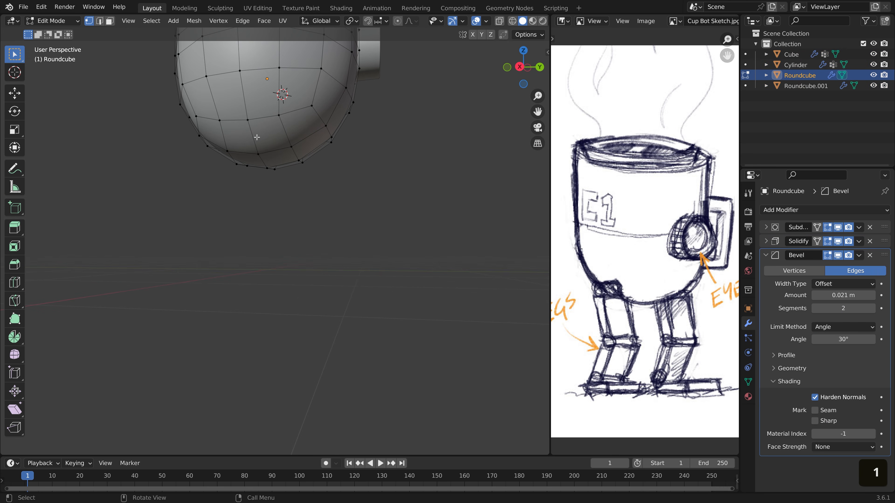
middle_click_drag(251, 123, 298, 186, "shift")
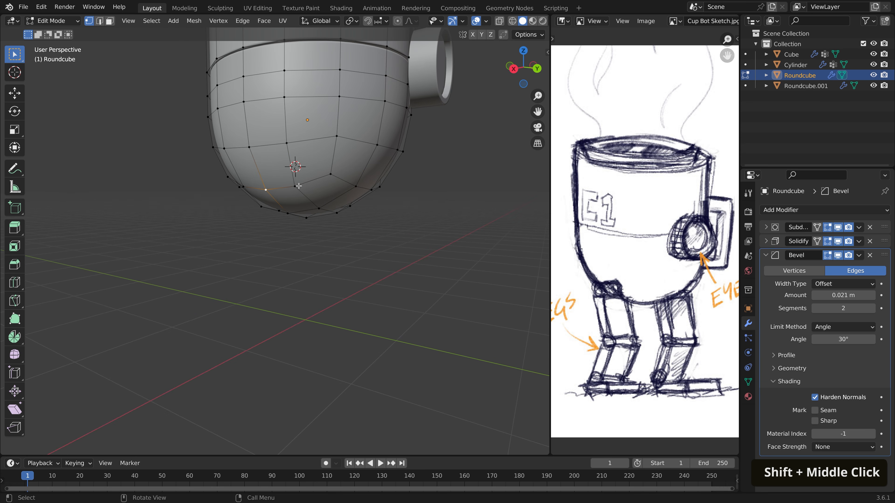
key("shift+s")
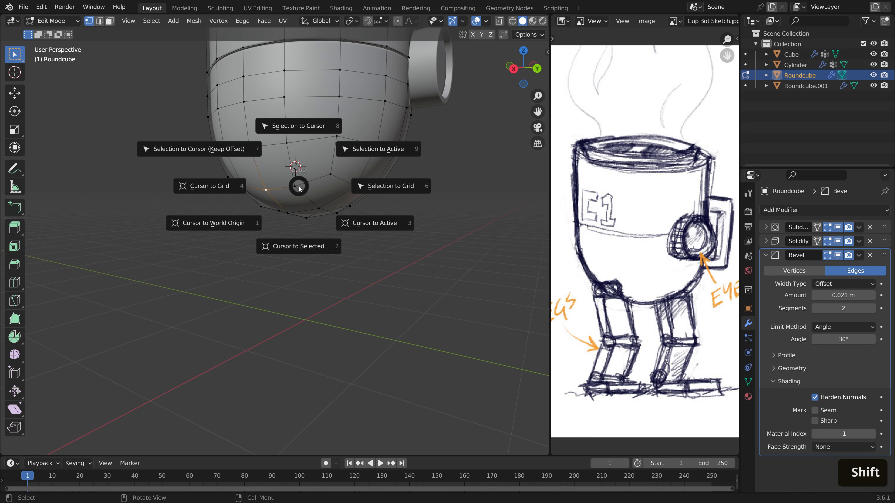
left_click(300, 245)
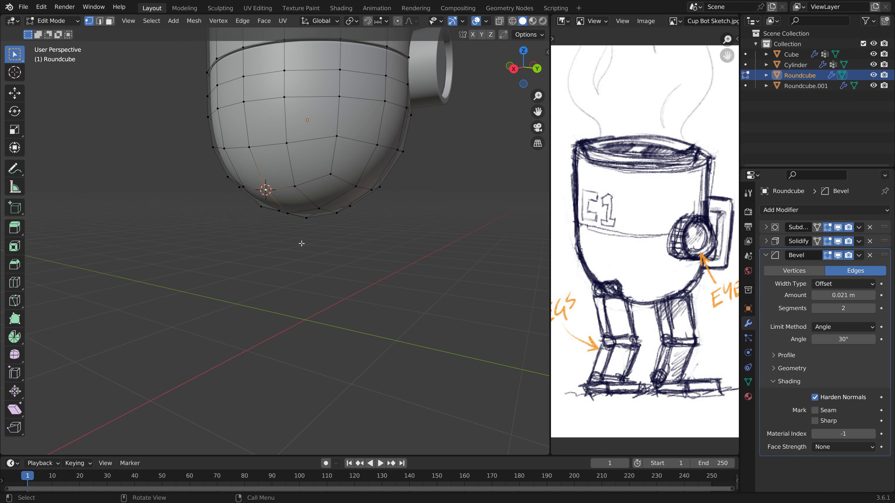
Step: Leave Edit Mode and add a mesh cylinder with 8 vertices at the 3D cursor beneath the cup body
key("Tab")
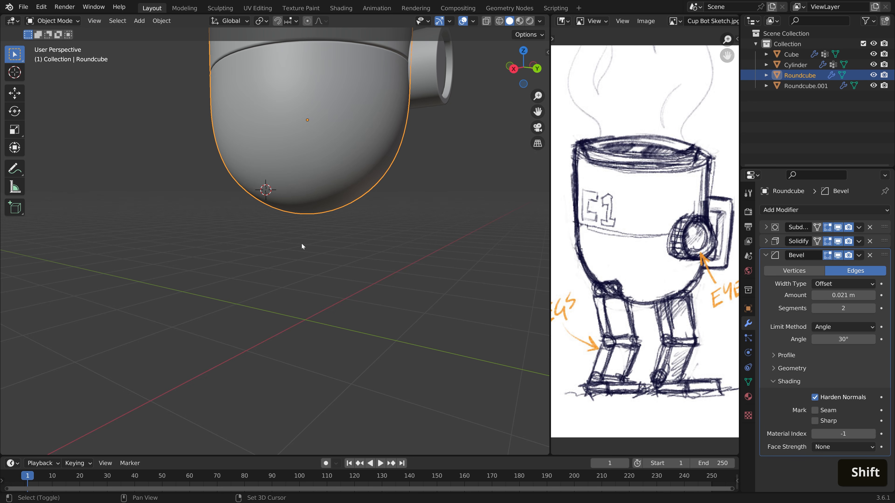
key("shift+a")
mouse_move(302, 244)
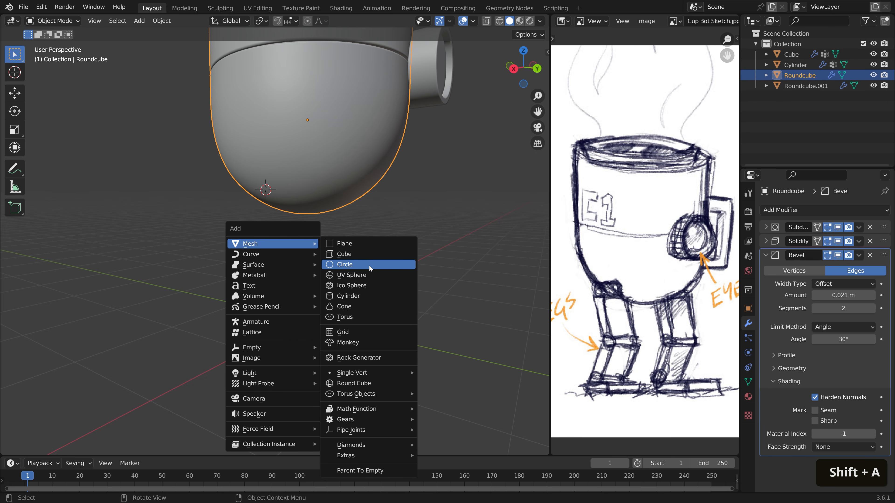
left_click(367, 295)
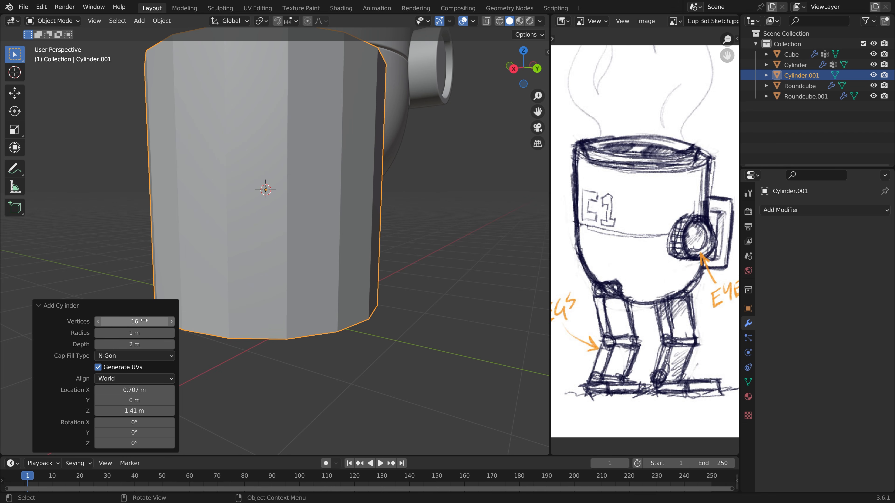
left_click(144, 320)
type("8")
key("Return")
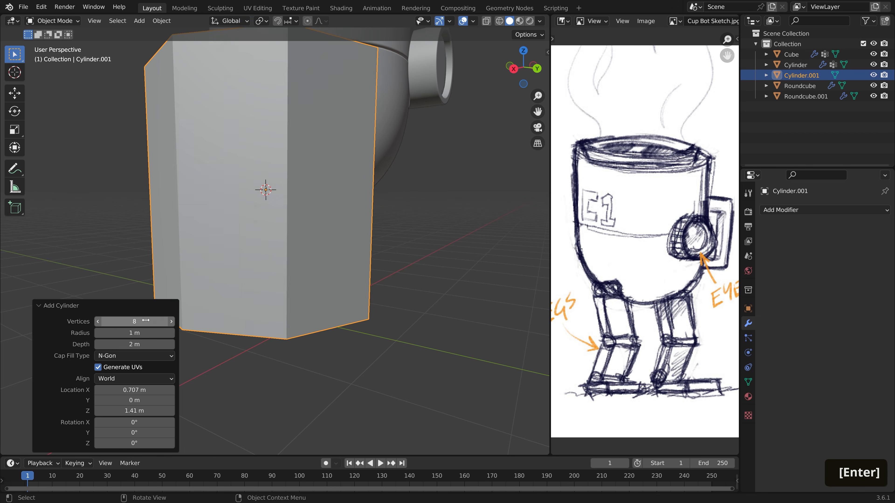
left_click(38, 305)
Step: Scale the new cylinder down to a small peg and rotate it about the Y axis to lie along X
key("s")
left_click(289, 196)
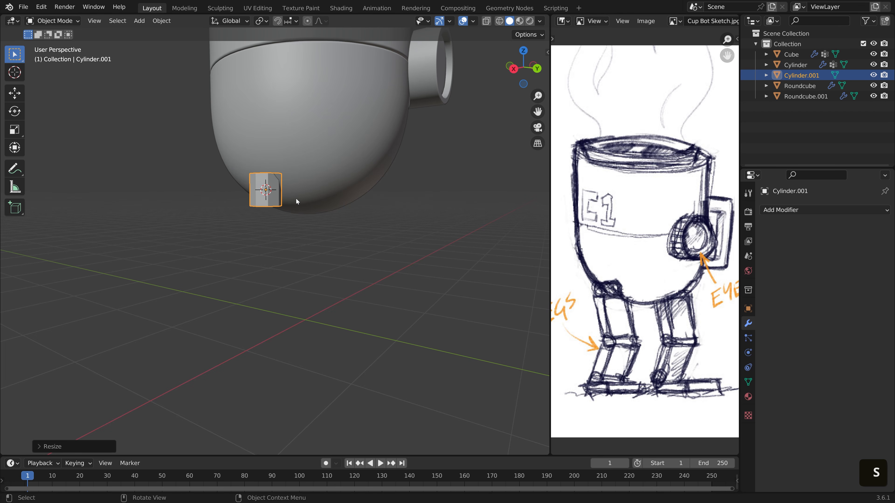
key("r")
key("y")
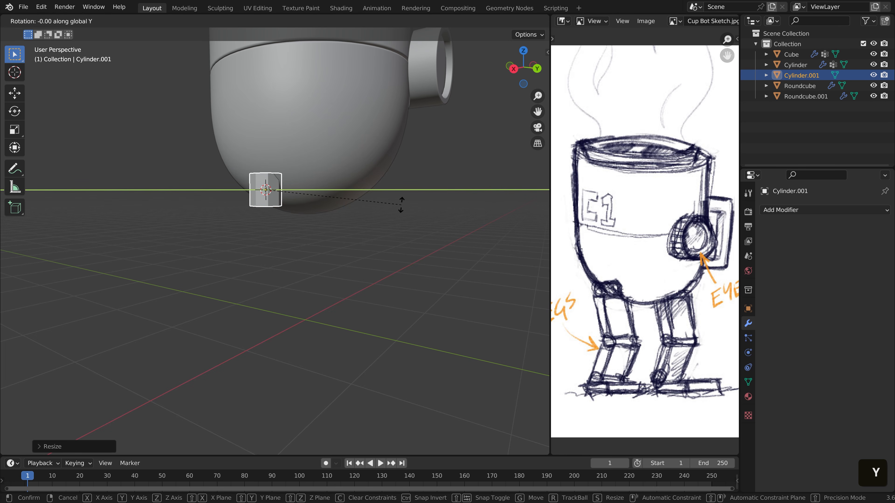
key("0")
key("Return")
middle_click_drag(400, 205, 313, 236)
Step: Scale the cylinder down to about 0.73 and stretch it about 2.5 times along the X axis
key("s")
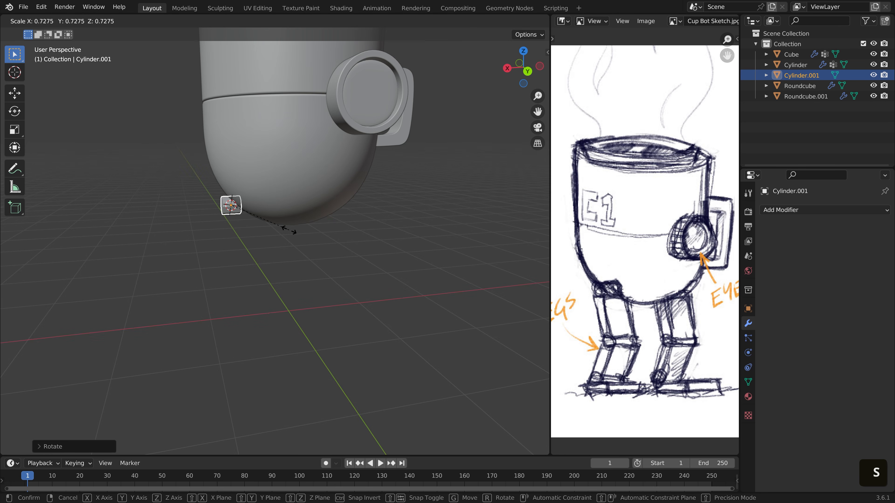
left_click(290, 231)
key("s")
key("x")
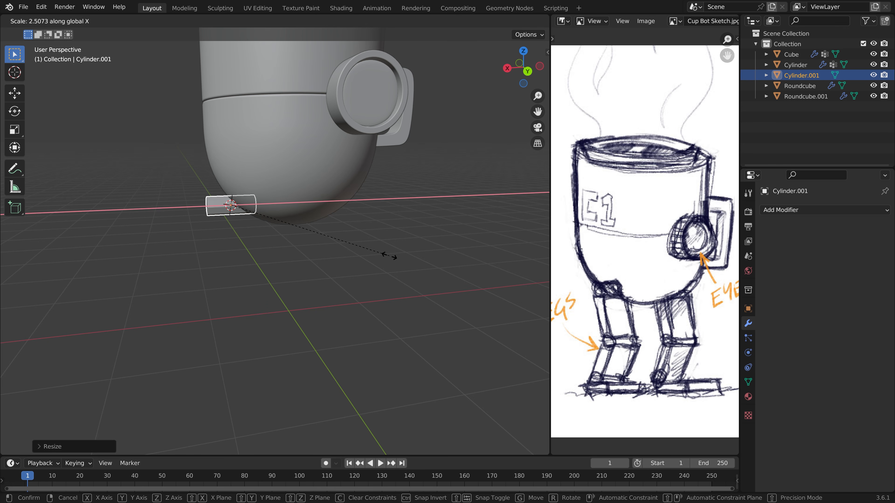
left_click(389, 254)
middle_click_drag(327, 236, 295, 231)
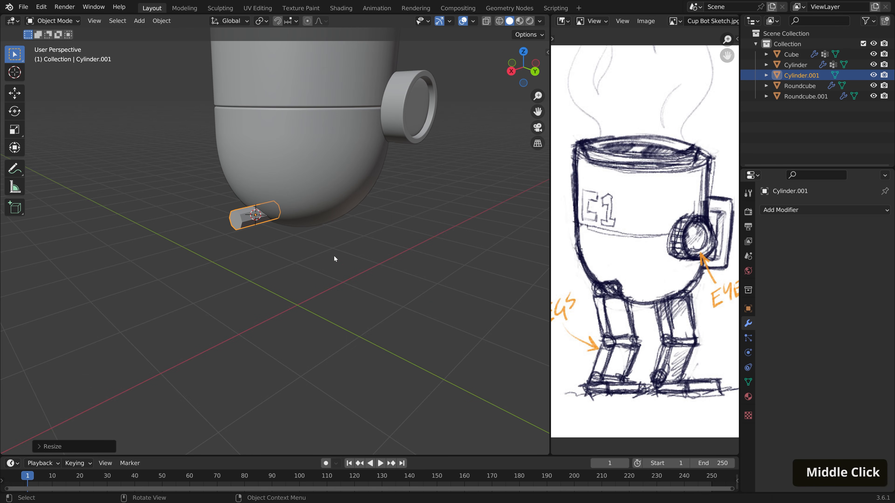
Step: Apply the cylinder's rotation and scale, and give it a level 2 Subdivision modifier
key("ctrl+a")
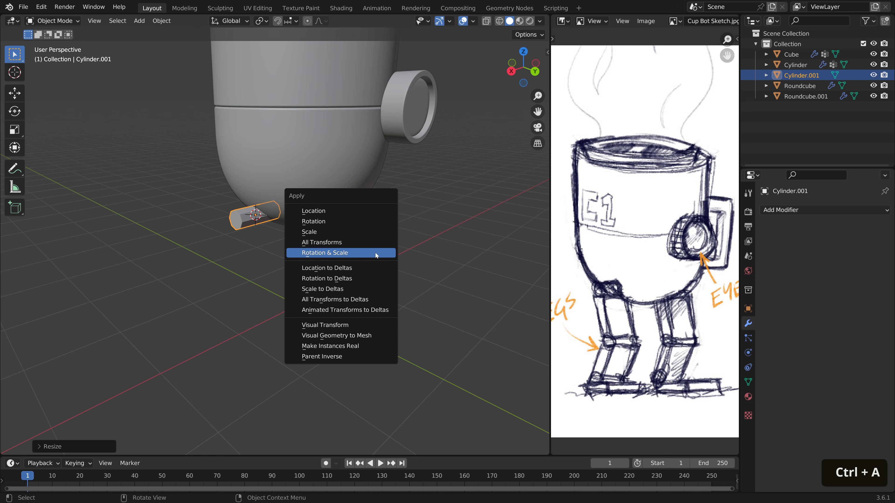
left_click(376, 252)
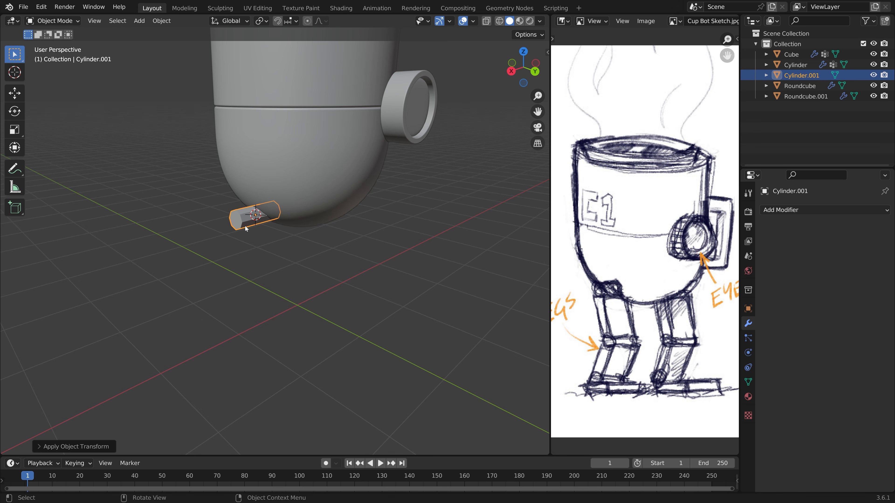
key("ctrl")
key("ctrl+2")
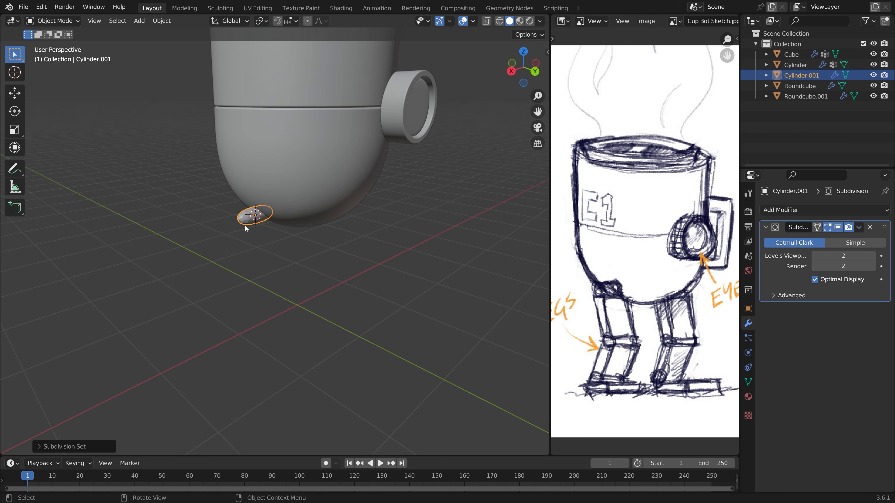
Step: Isolate the cylinder in local view and crease the edges of both end faces to 1.000
key("slash")
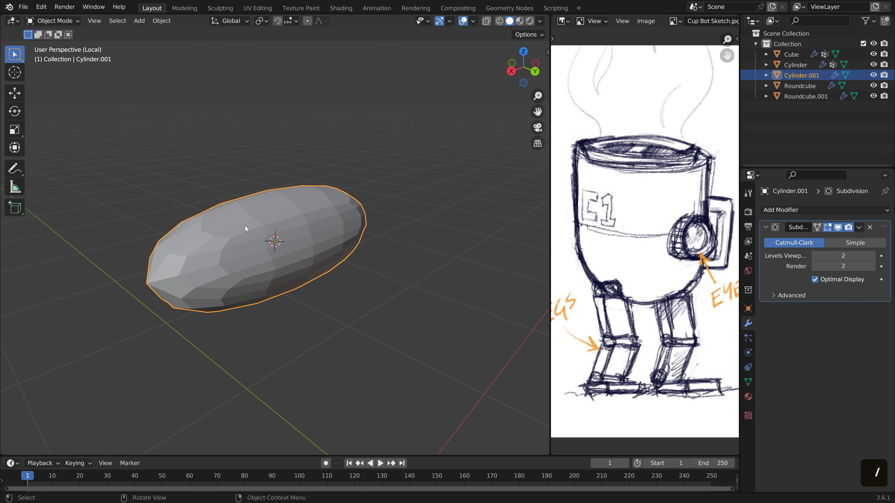
key("Tab")
key("3")
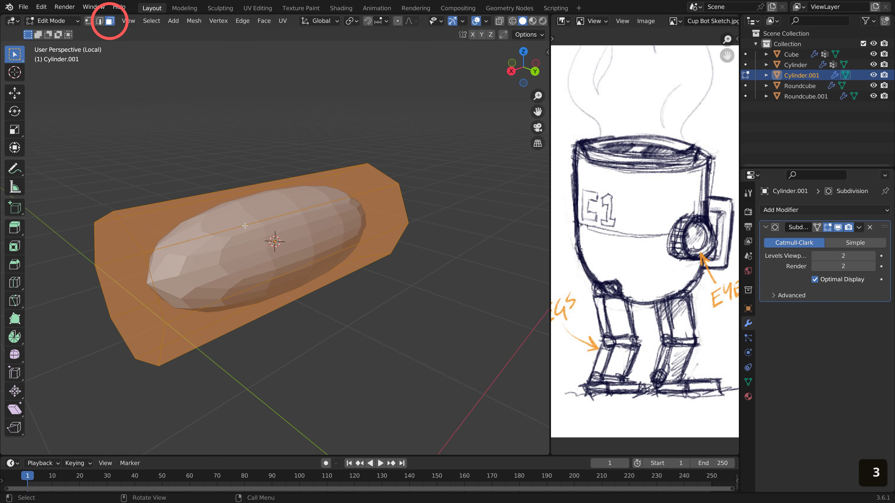
left_click(126, 281)
middle_click_drag(349, 260, 261, 262)
left_click(426, 290, "shift")
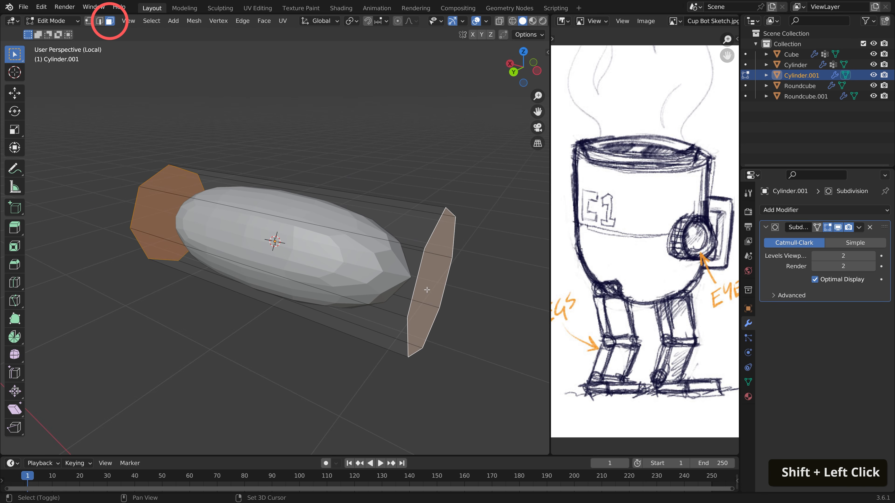
middle_click_drag(198, 268, 282, 260)
key("shift+e")
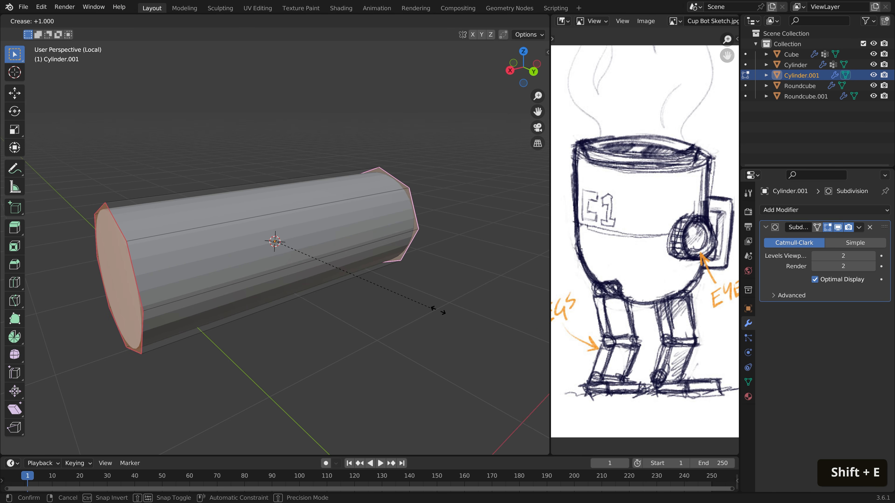
left_click(504, 324)
key("Tab")
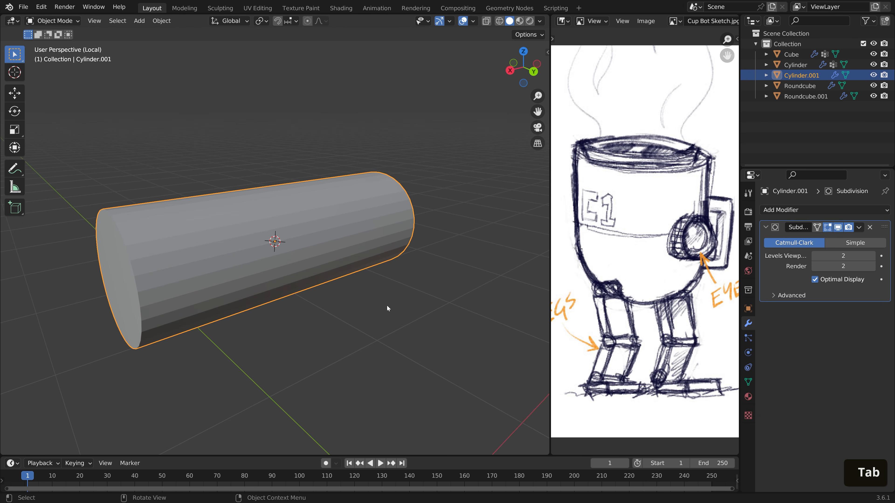
Step: Add a loop cut around the middle of the cylinder and bevel it into a band about 0.029 m in width
key("Tab")
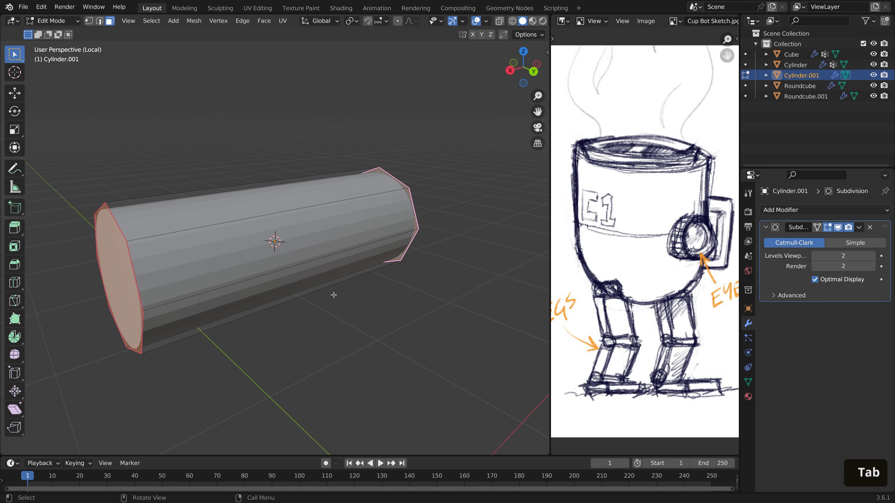
key("ctrl+r")
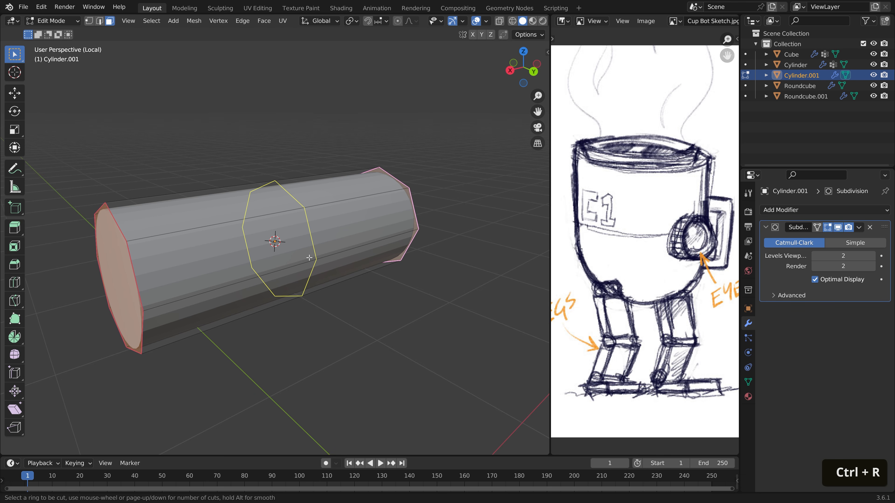
double_click(322, 275)
key("ctrl+b")
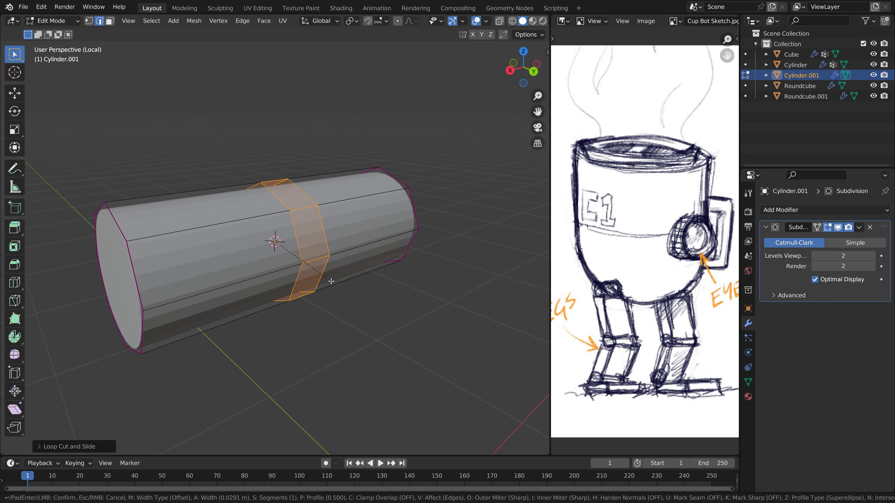
left_click(332, 281)
Step: Extrude the middle band inward along its normals by about 0.018 m to form a groove
key("alt+e")
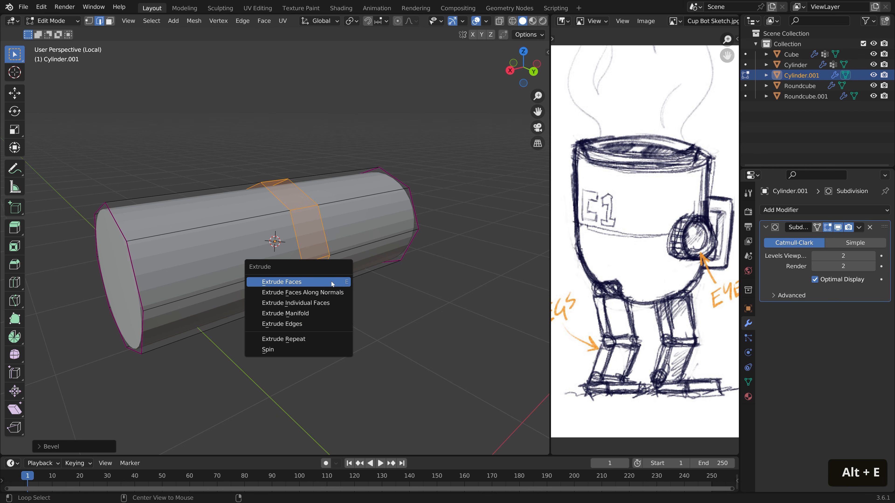
left_click(331, 294)
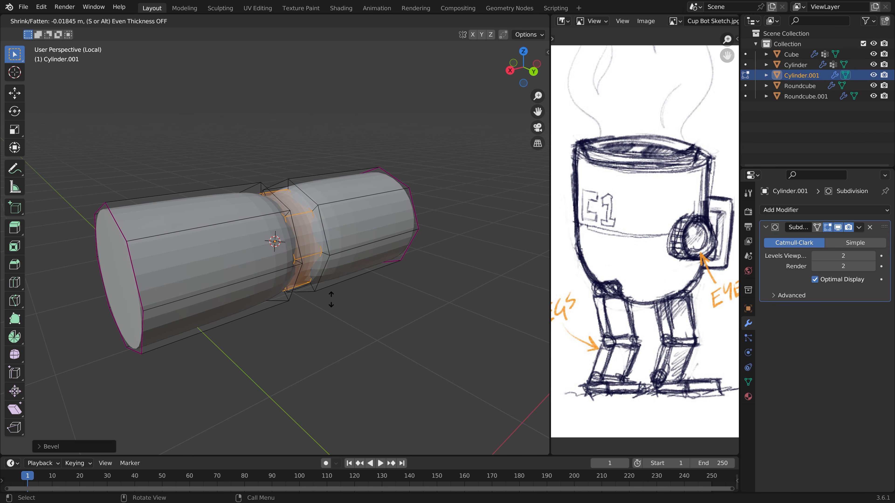
left_click(331, 299)
Step: Select the inner and outer edge loops of the groove, crease them fully and return to Object Mode
left_click(318, 228, "alt")
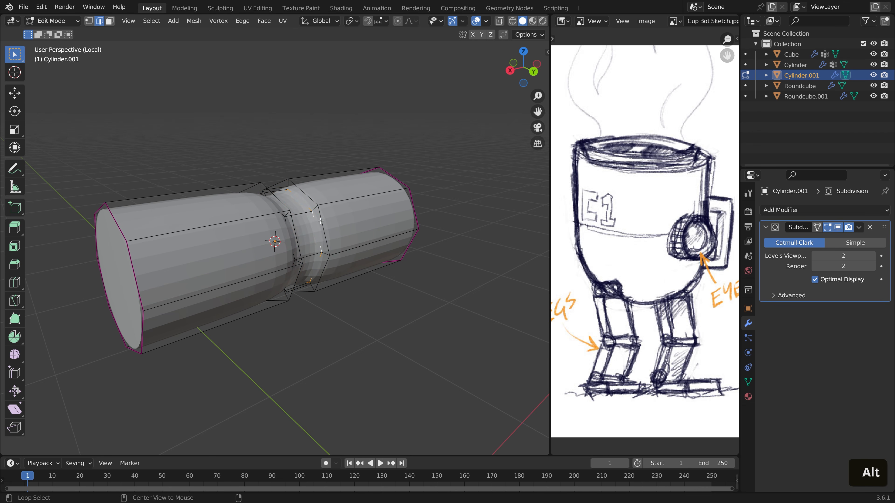
left_click(320, 221, "alt+shift")
left_click(291, 225, "alt+shift")
mouse_move(291, 225)
middle_mouse_down()
mouse_move(251, 200)
mouse_move(303, 228)
middle_mouse_up()
left_click(251, 200, "alt+shift")
key("shift+e")
left_click(16, 351)
key("Tab")
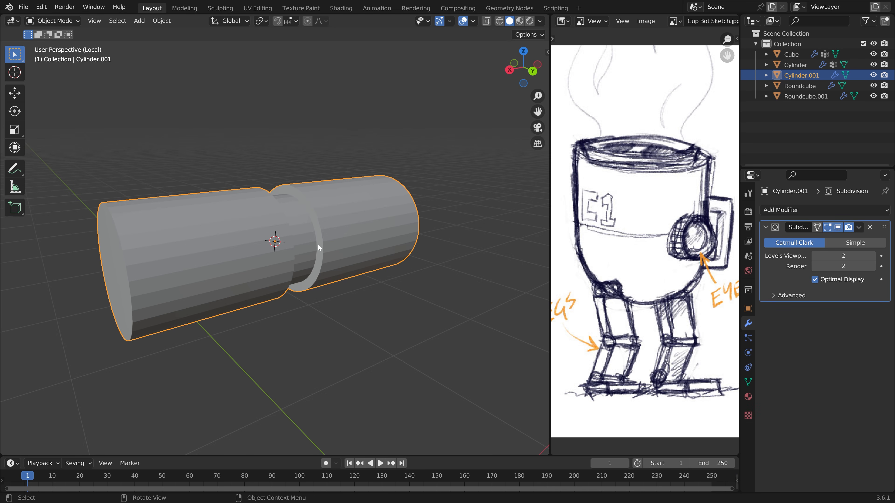
Step: Add a Bevel modifier to the cylinder and shade it smooth
left_click(798, 210)
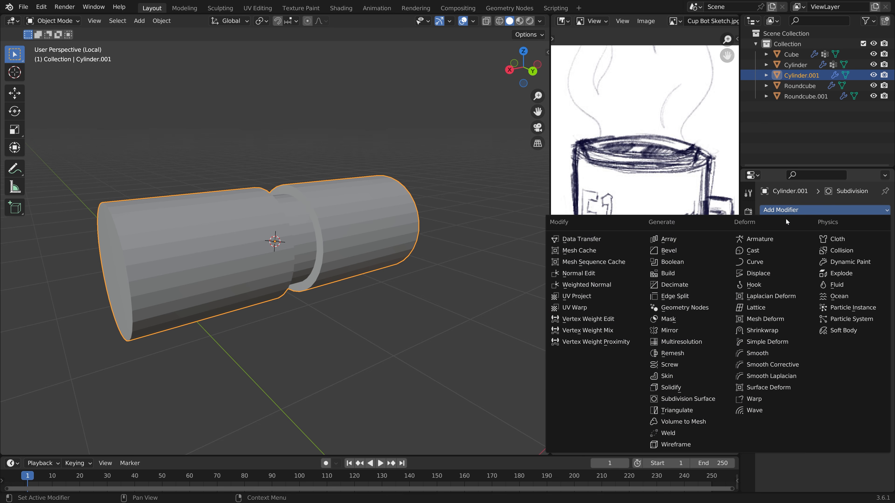
left_click(682, 251)
right_click(349, 230)
left_click(350, 230)
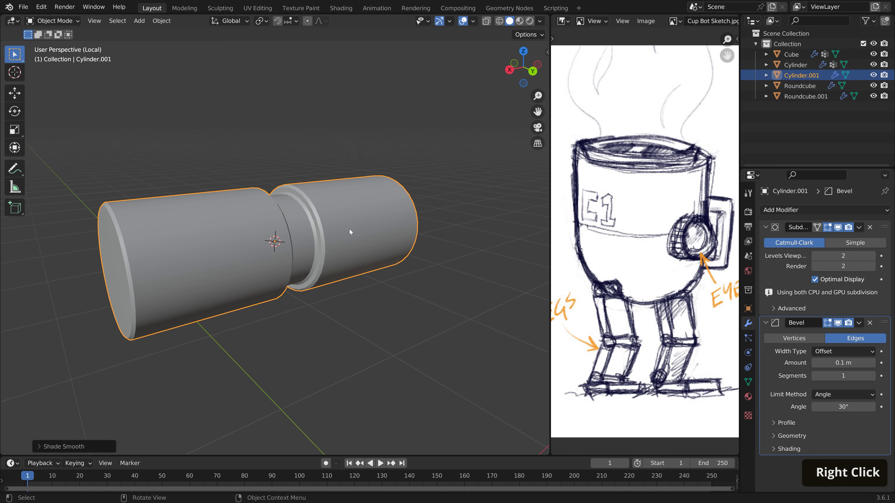
Step: Set the Bevel modifier to 2 segments with Harden Normals enabled, and exit local view
scroll(349, 229, "down", 2)
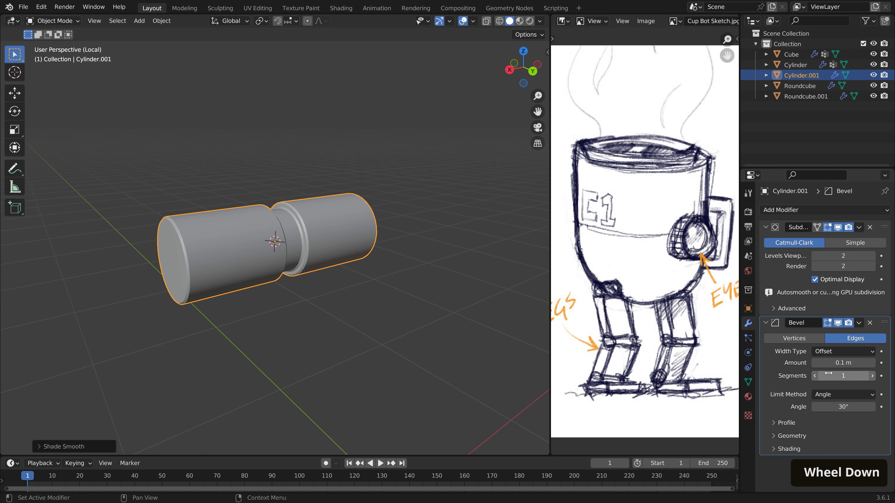
left_click(872, 375)
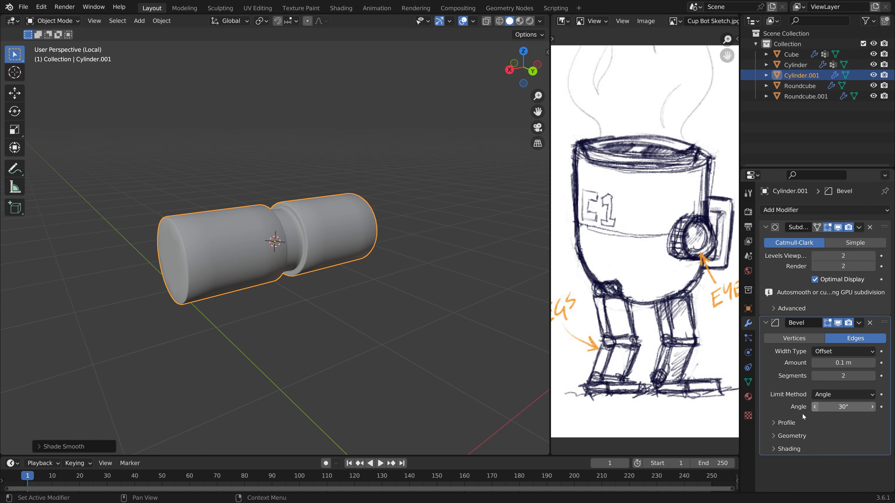
left_click(785, 450)
scroll(785, 450, "down", 2)
left_click(815, 433)
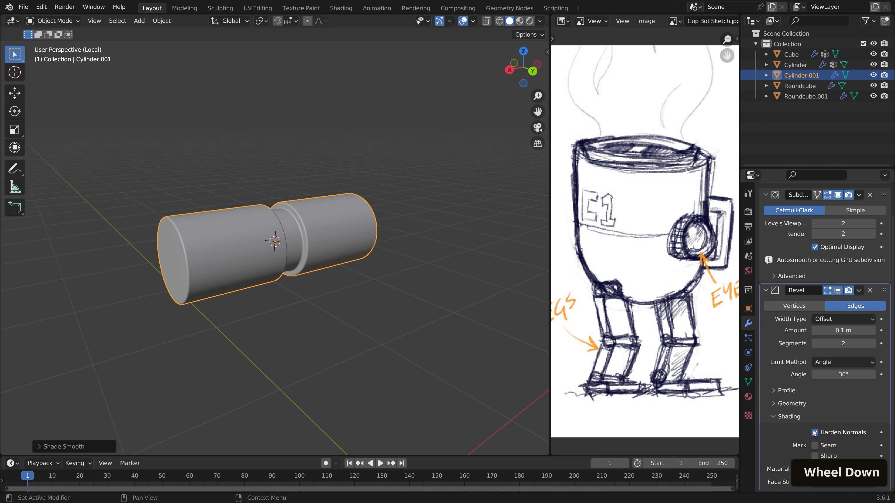
key("KP_Divide")
Step: Draw a tall, flat box extending down from the hip cylinder with the Add Cube tool
middle_click(273, 215)
middle_click_drag(273, 215, 279, 209)
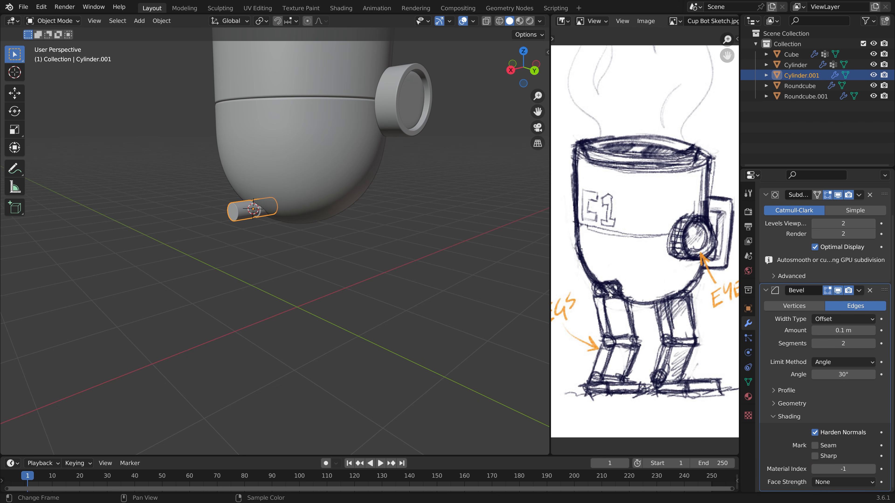
middle_click_drag(310, 257, 258, 245)
scroll(262, 232, "up", 3)
scroll(262, 232, "down", 2)
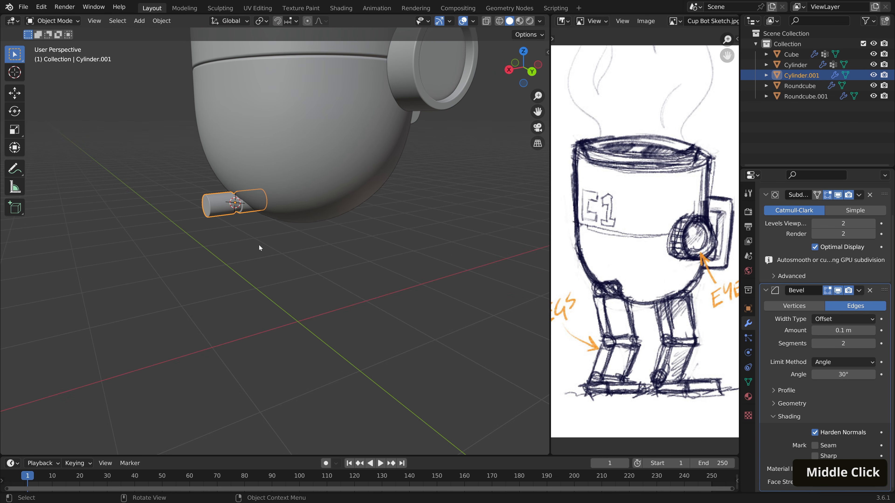
left_click(17, 208)
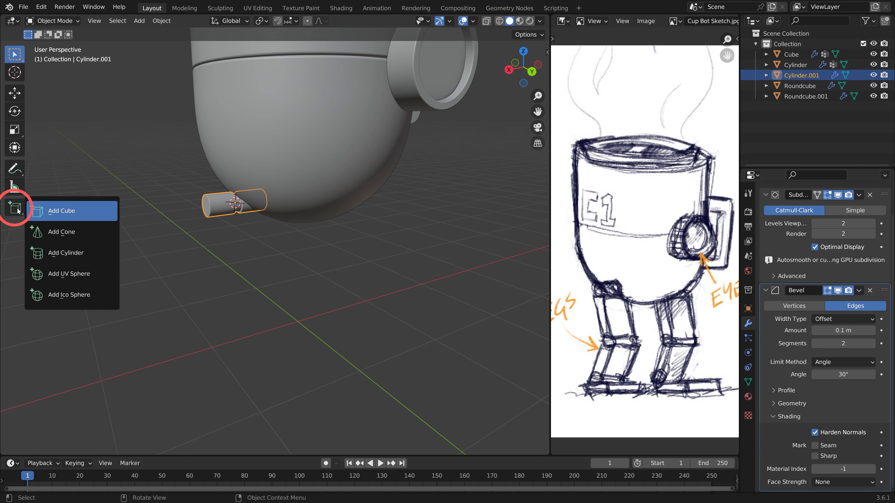
left_click(65, 210)
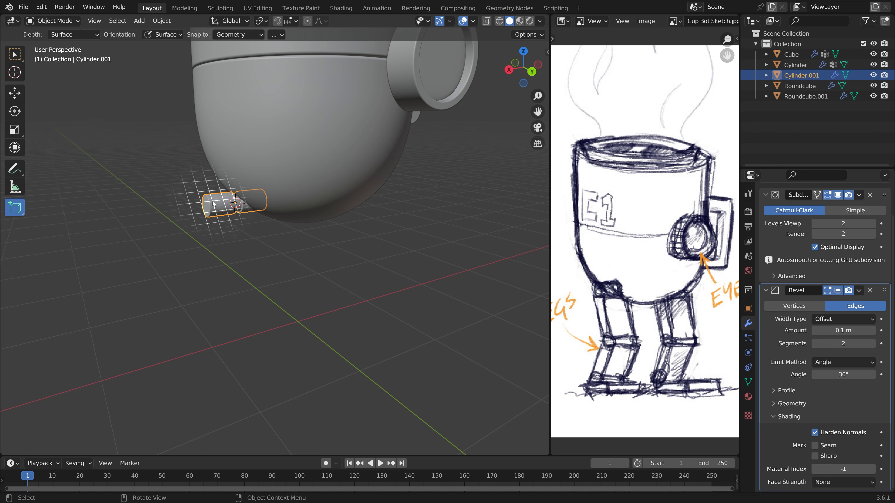
left_click_drag(214, 204, 216, 206)
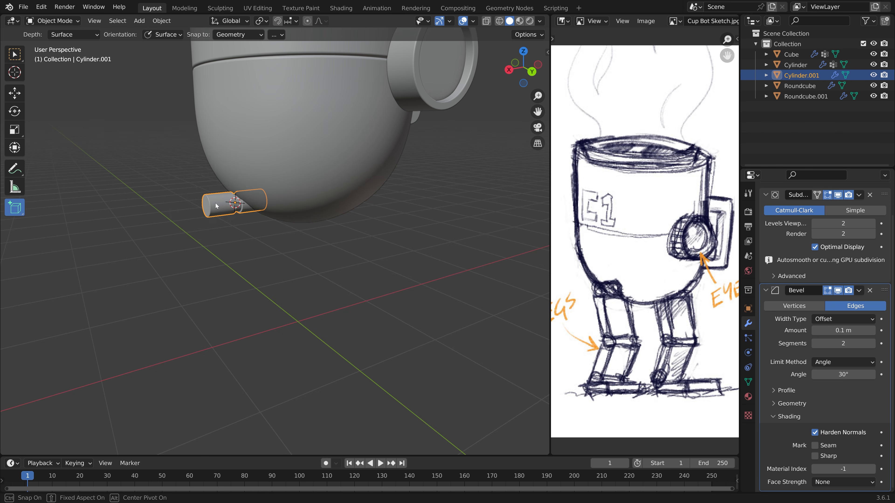
left_click_drag(270, 242, 306, 312)
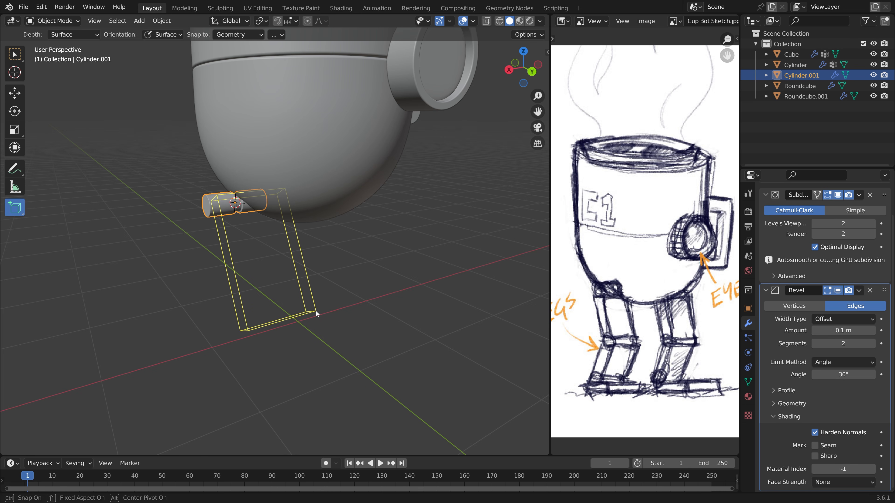
left_click(316, 312)
Step: Show the model in wireframe and orthographic back view, and narrow the new leg box along X
middle_click_drag(316, 312, 319, 221)
key("z")
left_click(287, 240)
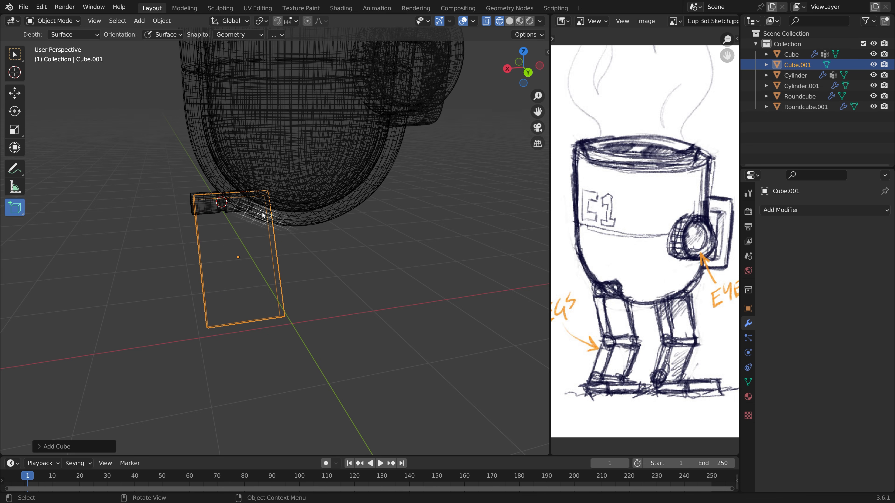
left_click(538, 144)
middle_click_drag(479, 203, 323, 228, "alt")
scroll(370, 235, "up", 2)
scroll(370, 236, "up", 1, "shift")
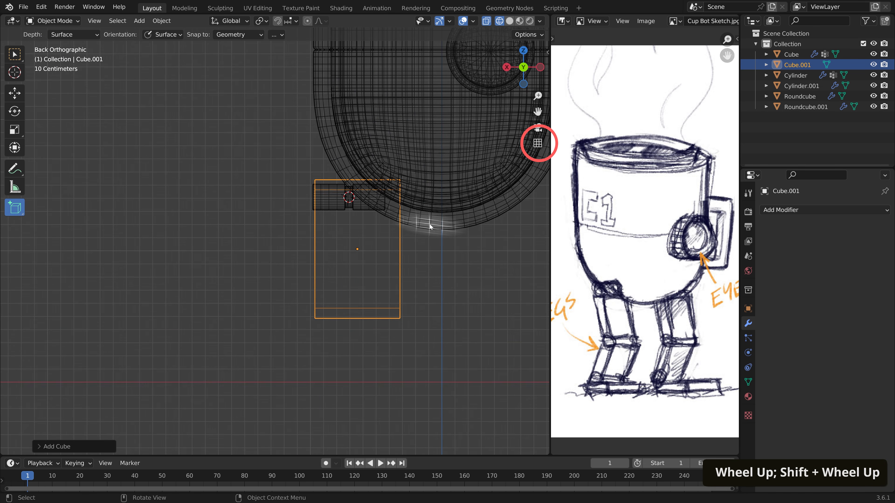
key("s")
key("x")
left_click(413, 224)
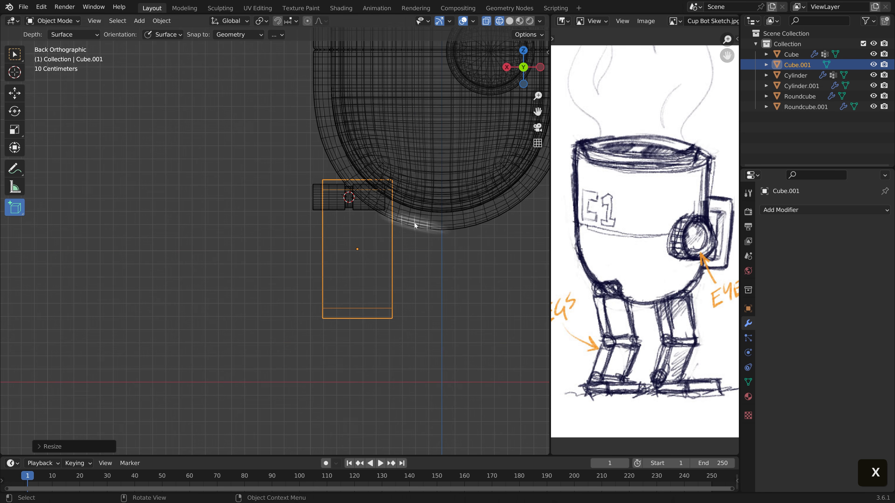
Step: Move the leg box about 0.07 m along X to the hip cylinder's outer end, and about -0.135 m in Y and -0.122 m in Z
key("g")
key("x")
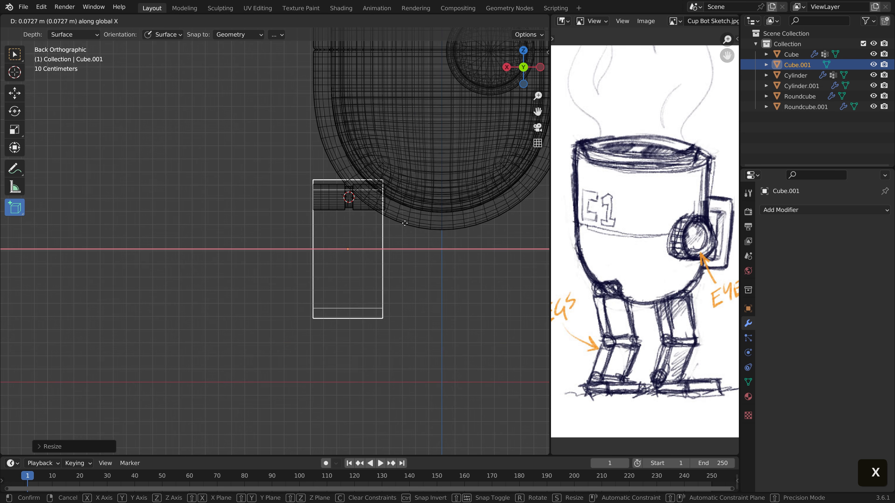
left_click(406, 224)
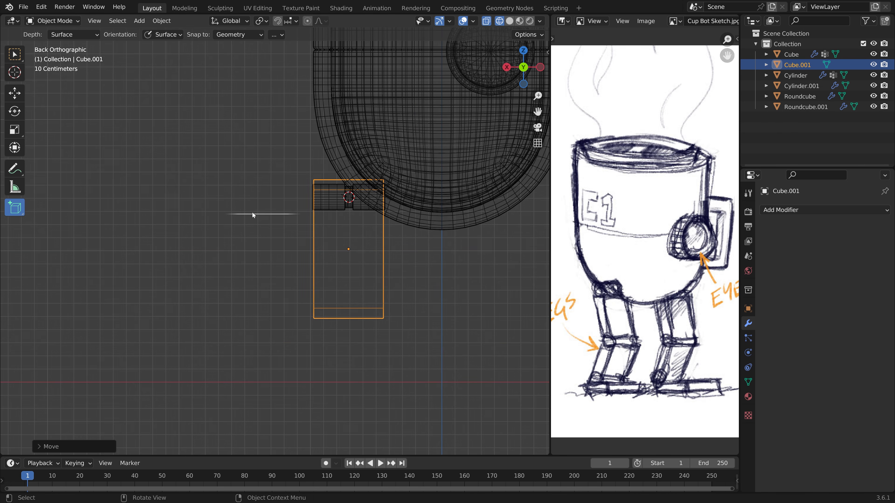
middle_click_drag(252, 212, 351, 224)
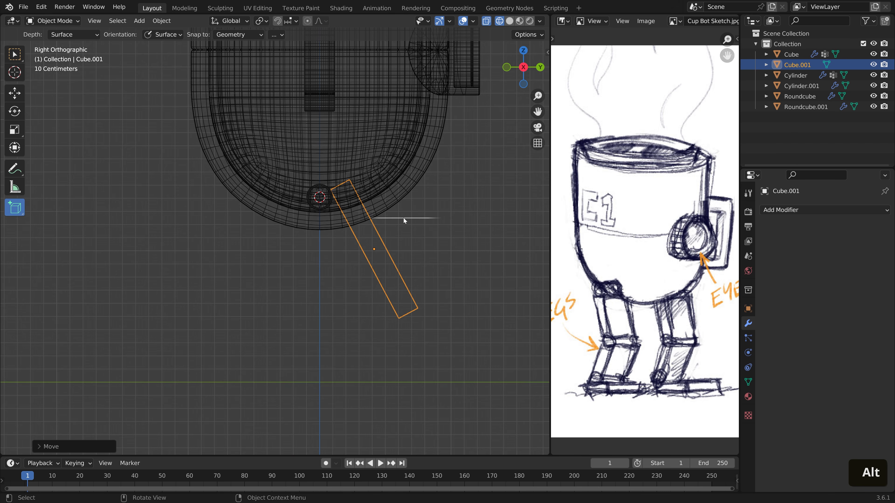
key("g")
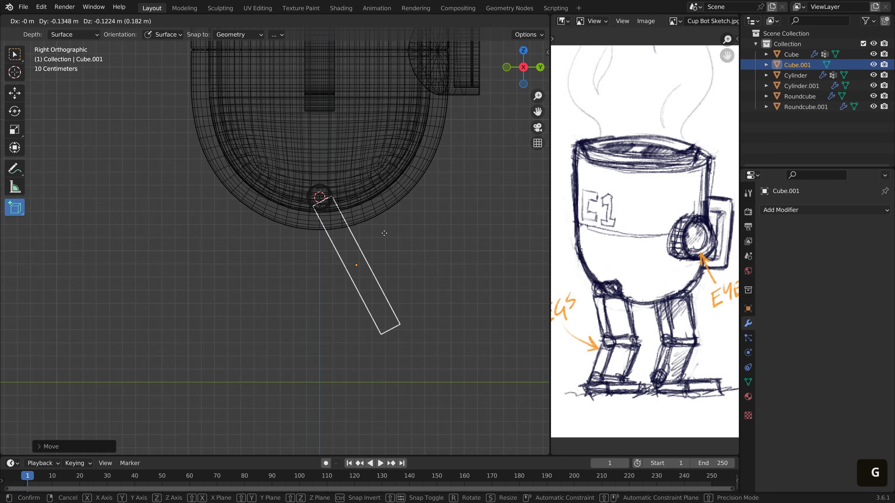
left_click(384, 233)
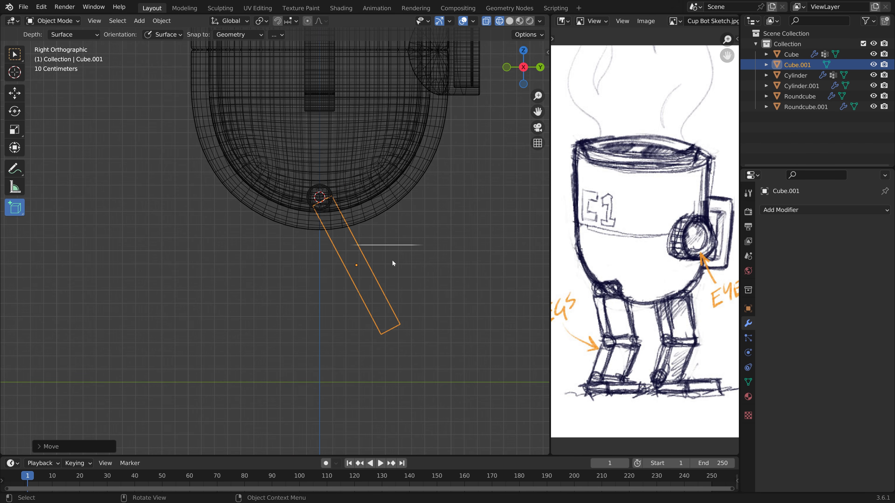
Step: Shorten the leg box by edge-sliding its bottom face upward by a factor of about 0.31
key("Tab")
middle_click_drag(455, 302, 362, 333)
scroll(437, 333, "down", 1)
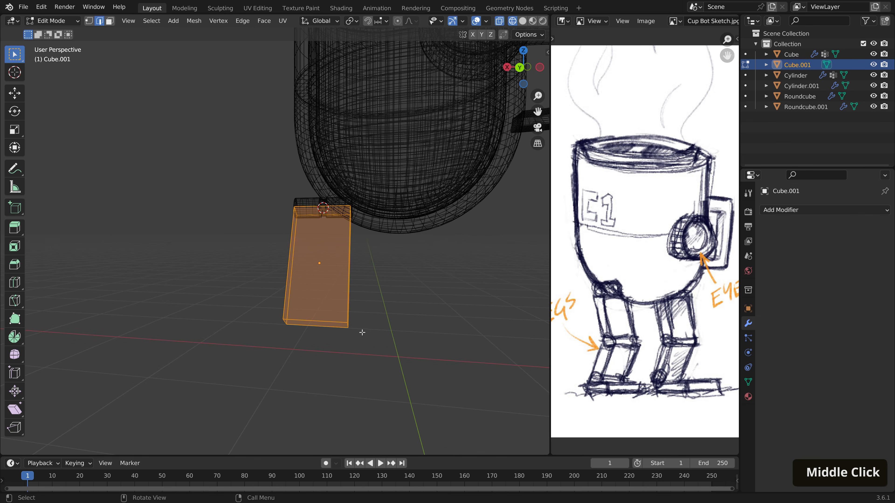
middle_click_drag(293, 314, 362, 309)
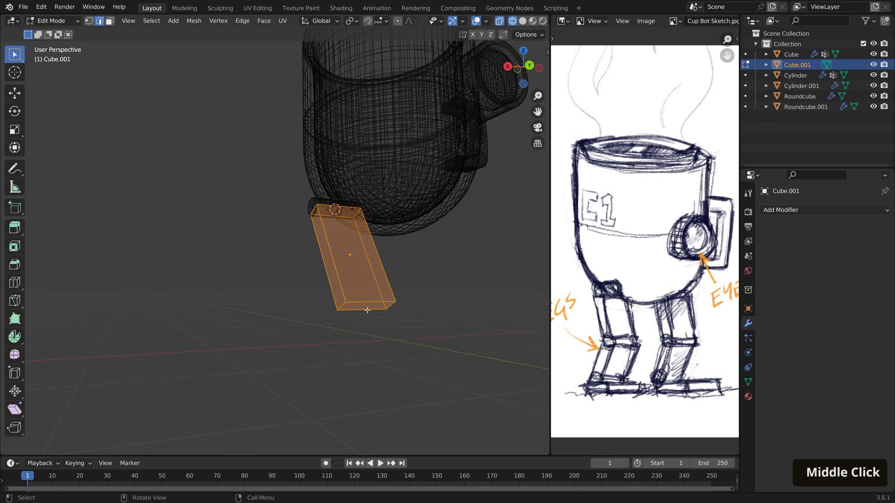
key("3")
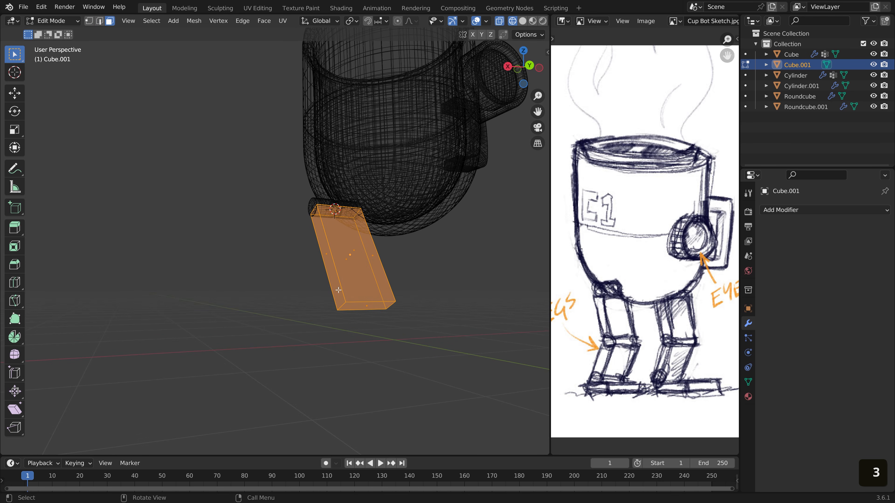
left_click(364, 305)
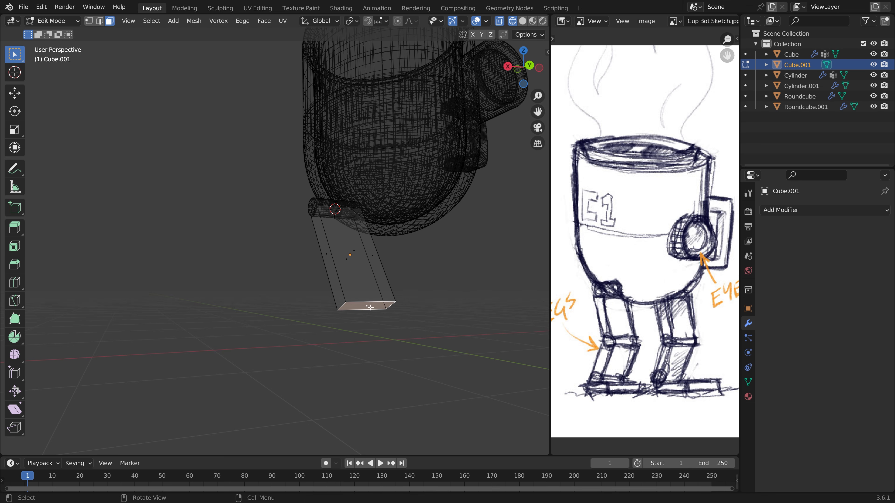
key("g")
key("g")
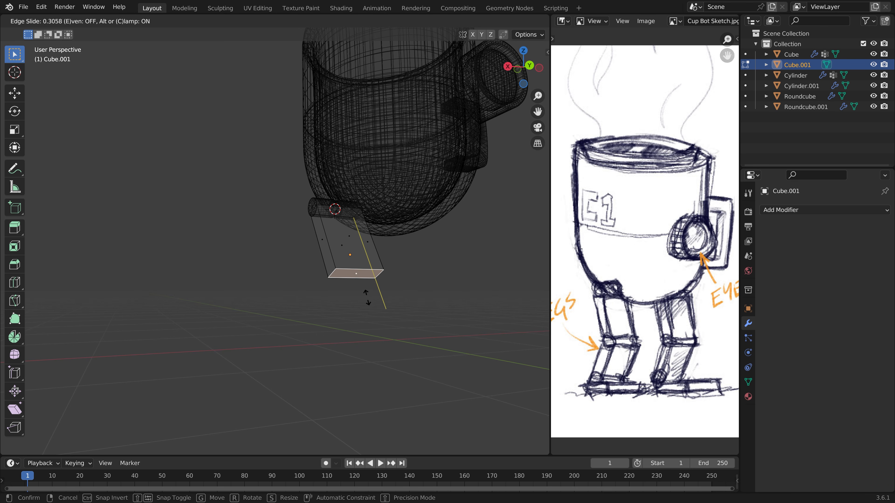
left_click(367, 297)
Step: Return to Object Mode with solid shading, clear the selection, run Apply Rotation & Scale and activate the Select Box tool
key("Tab")
mouse_move(367, 297)
middle_mouse_down()
mouse_move(334, 307)
mouse_move(380, 310)
middle_mouse_up()
key("z")
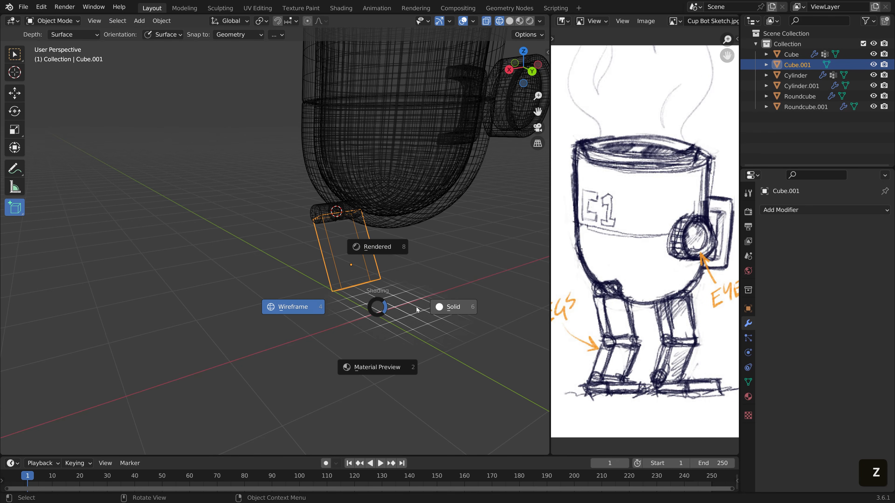
left_click(479, 312)
key("alt+a")
middle_click_drag(448, 268, 318, 289, "shift")
key("ctrl+a")
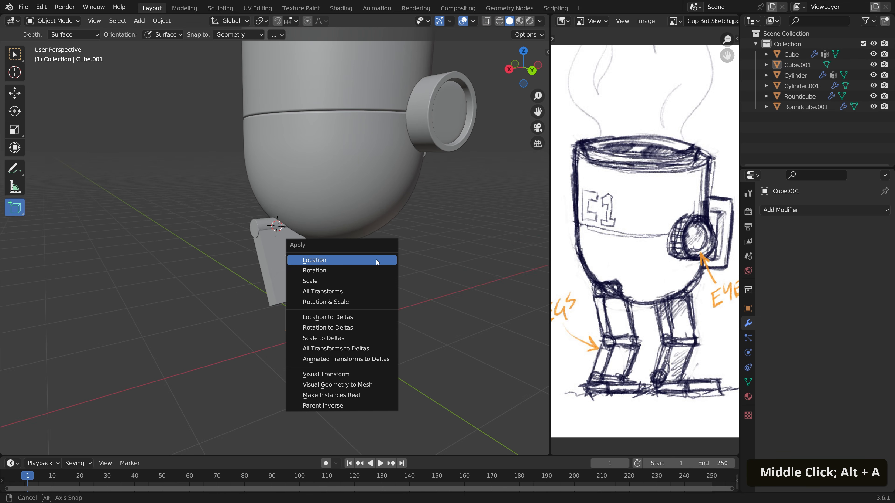
left_click(366, 302)
left_click(15, 54)
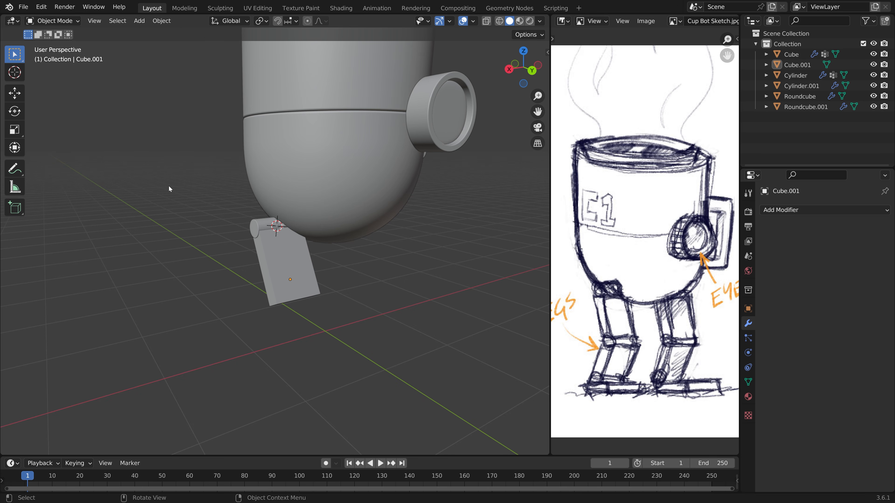
Step: Add a Bevel modifier to the leg box with amount 0.022 m, 2 segments and Harden Normals, and shade it smooth
left_click(277, 255)
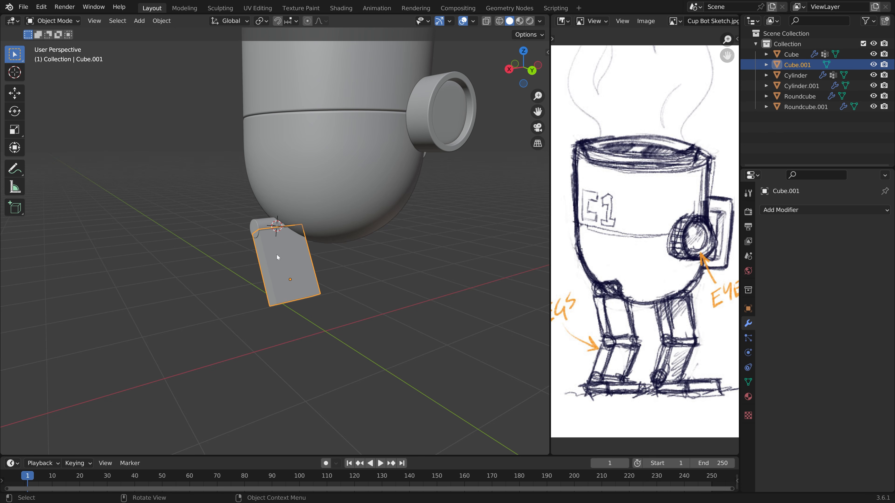
left_click(810, 211)
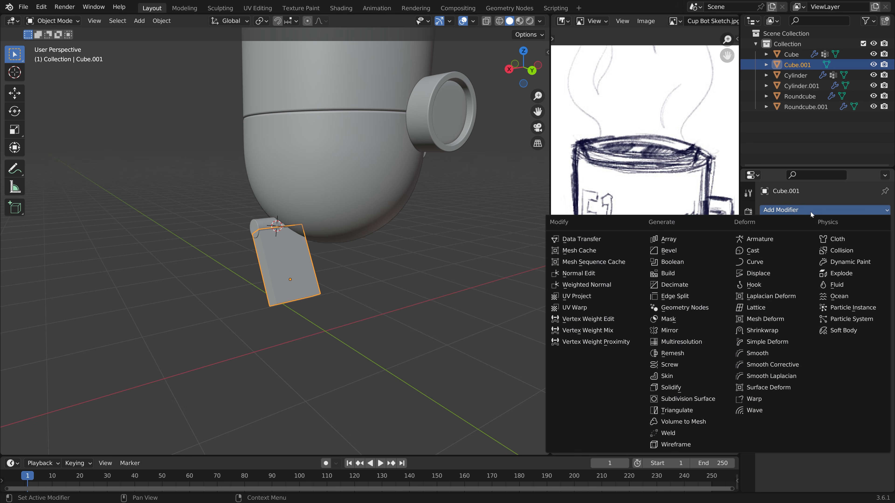
left_click(710, 251)
mouse_move(849, 269)
left_mouse_down("shift")
mouse_move(827, 269)
mouse_move(854, 280)
left_mouse_up("shift")
left_click(776, 354)
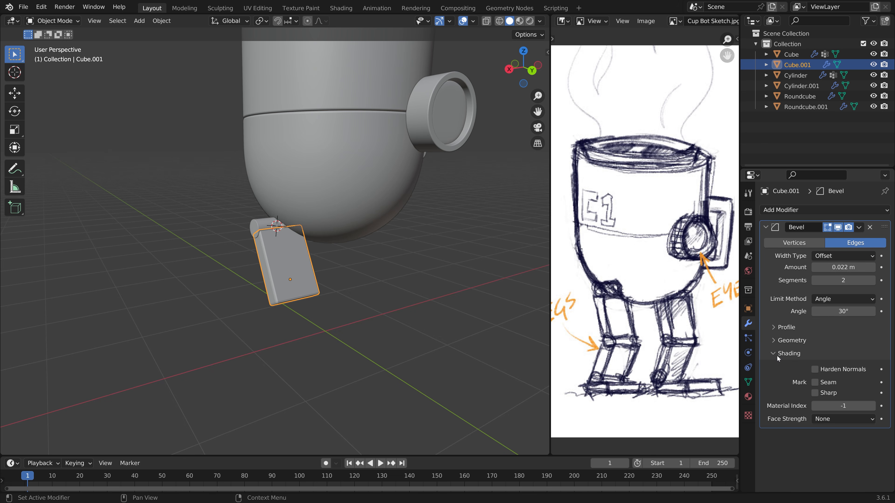
left_click(815, 369)
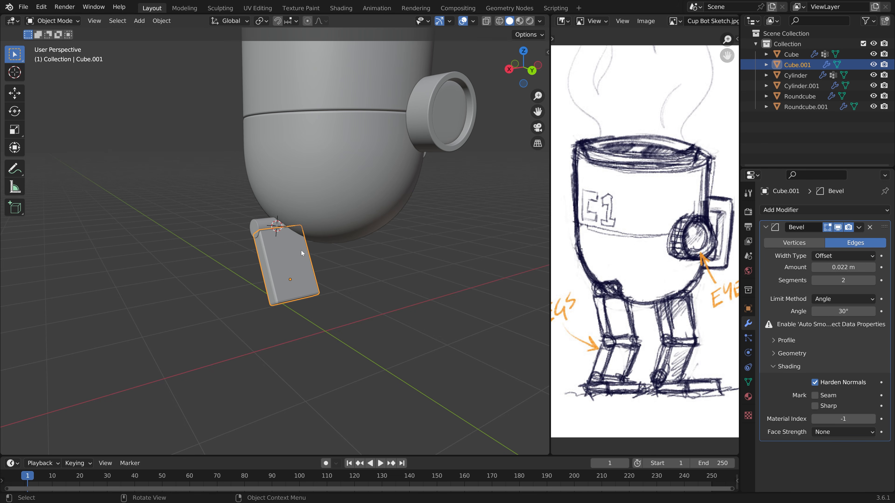
right_click(299, 262)
left_click(299, 260)
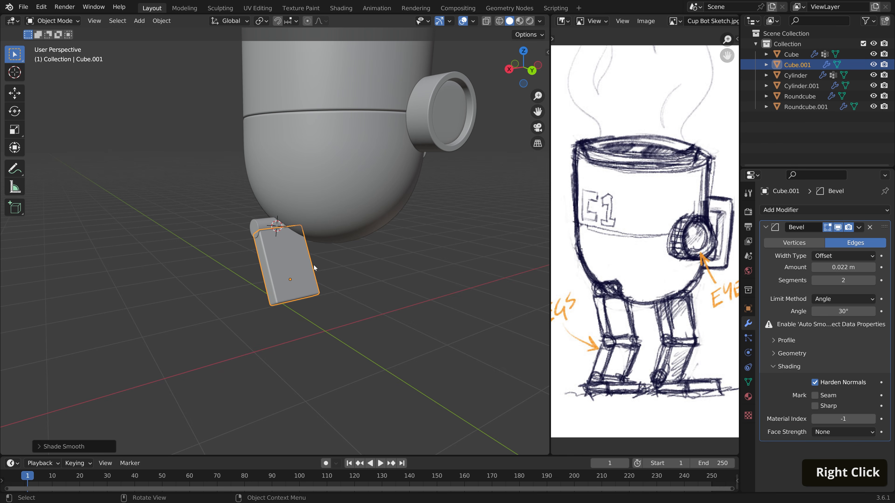
mouse_move(305, 282)
middle_mouse_down()
mouse_move(267, 267)
mouse_move(330, 266)
mouse_move(232, 272)
middle_mouse_up()
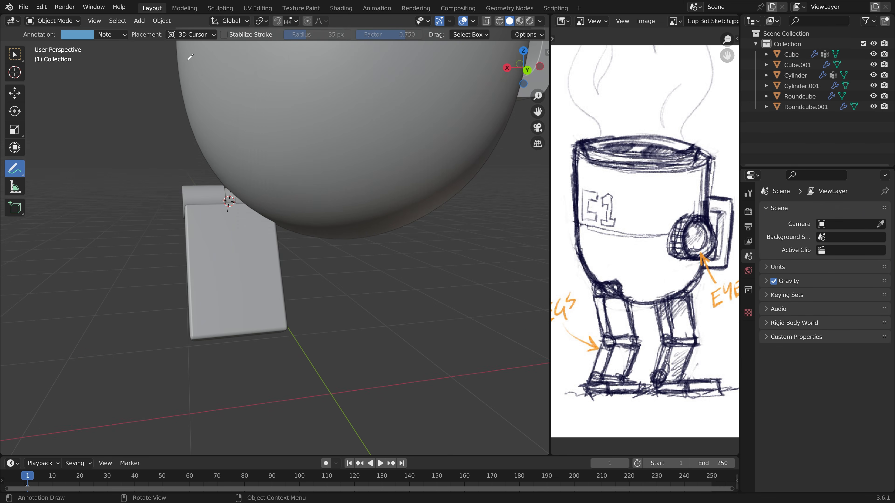
middle_click_drag(247, 218, 247, 214)
mouse_move(224, 207)
left_mouse_down()
mouse_move(222, 260)
mouse_move(247, 282)
mouse_move(253, 349)
left_mouse_up()
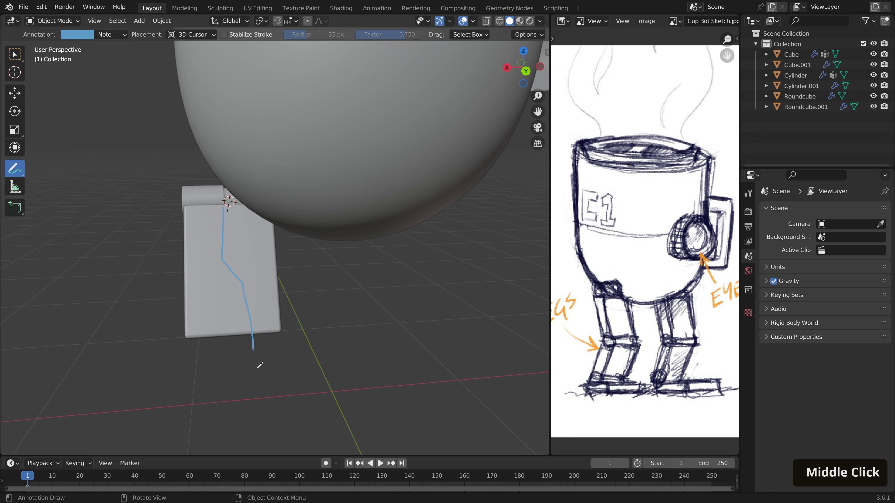
key("ctrl+z")
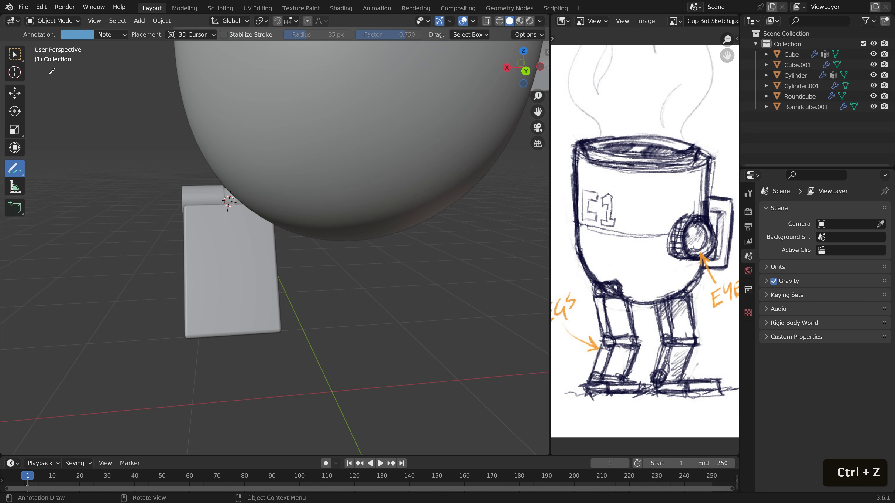
Step: Draw a second, larger box with the Add Cube tool and move it to overlap the inner part of the leg box
left_click(14, 208)
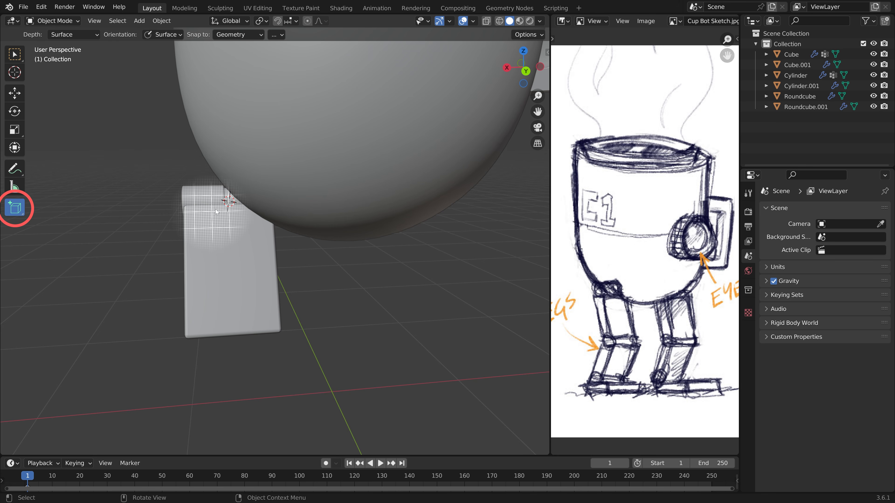
left_click_drag(222, 205, 359, 386)
left_click(357, 379)
middle_click_drag(331, 336, 433, 324)
key("g")
left_click(335, 313)
middle_click_drag(505, 368, 346, 293)
key("g")
left_click(294, 298)
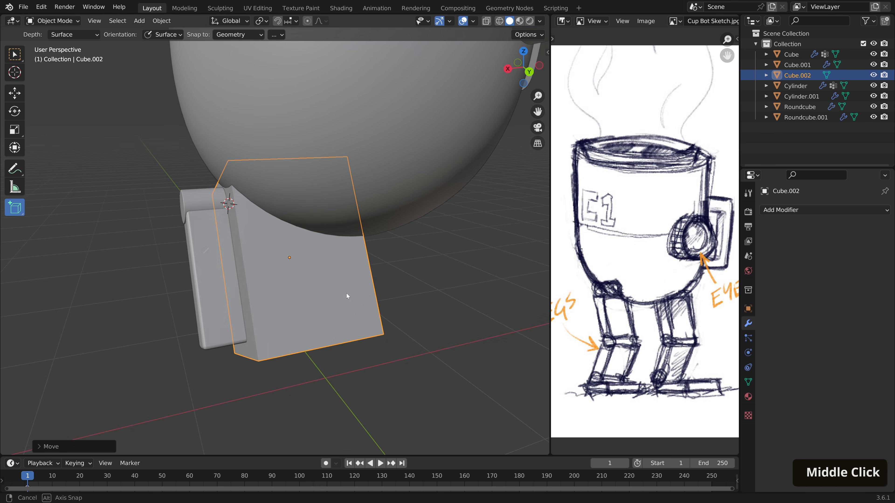
Step: Add two evenly spaced horizontal loop cuts to the second box in Edit Mode
key("Tab")
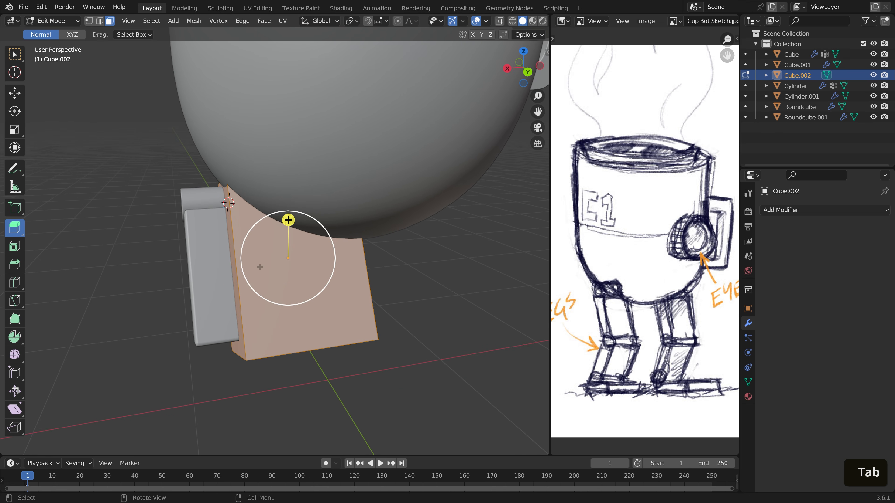
key("w")
key("ctrl+r")
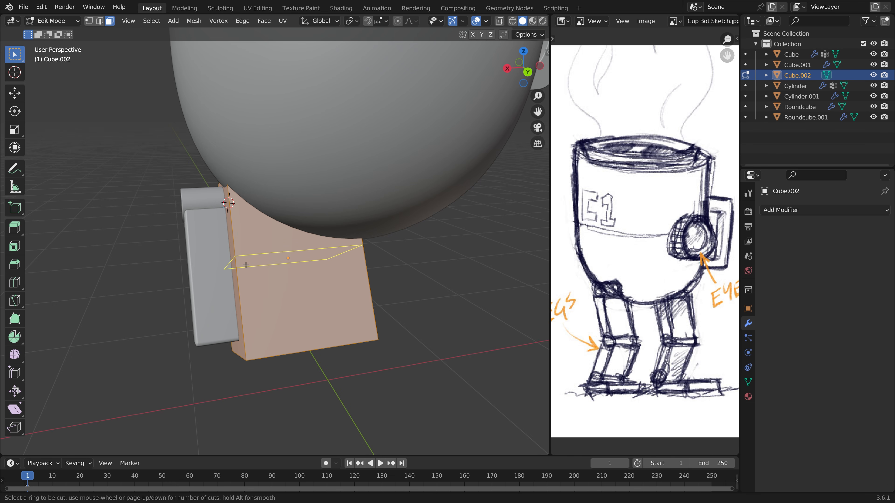
scroll(245, 265, "down", 1)
double_click(246, 265)
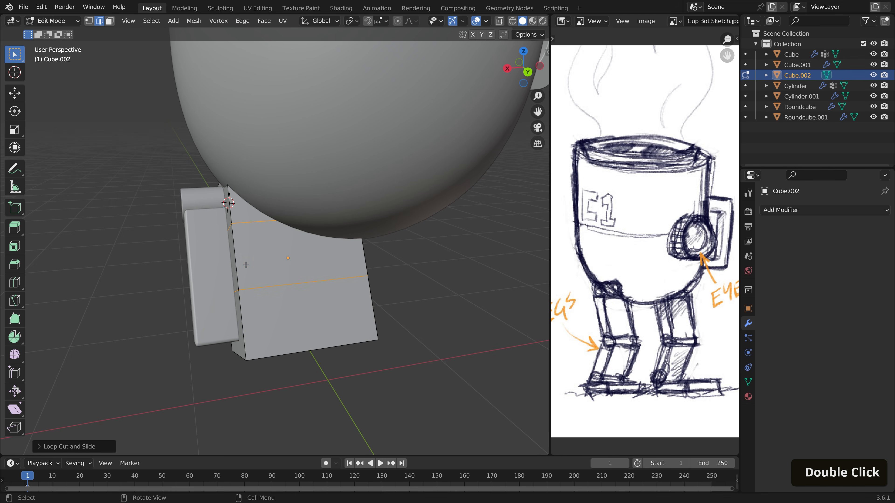
Step: In face selection, move the second box's lower outer side face inward along global X to form a slanted step
key("3")
left_click(237, 307)
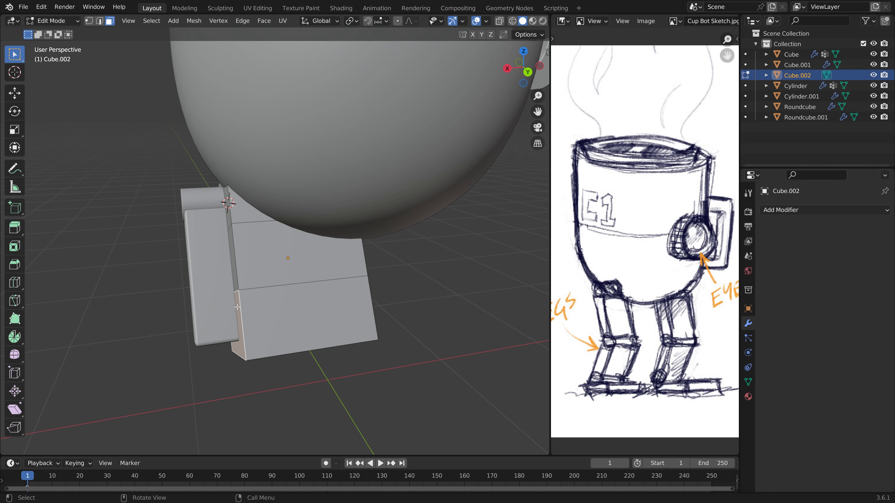
key("g")
key("x")
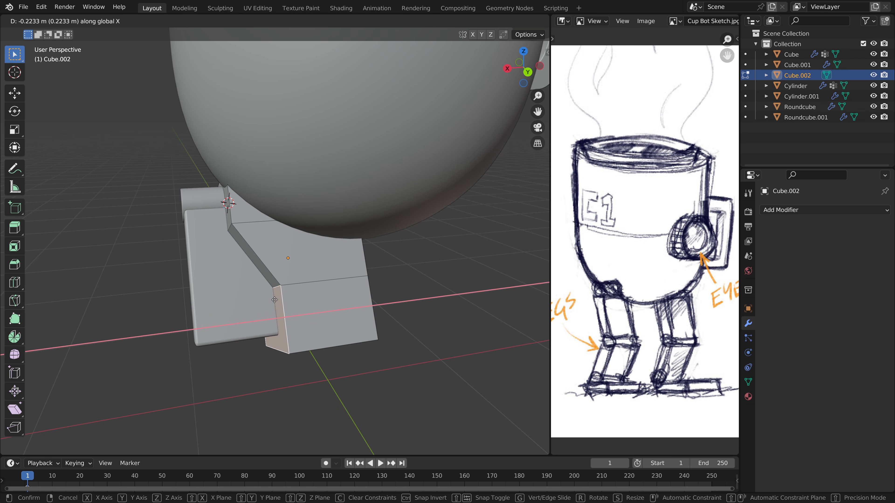
left_click(283, 298)
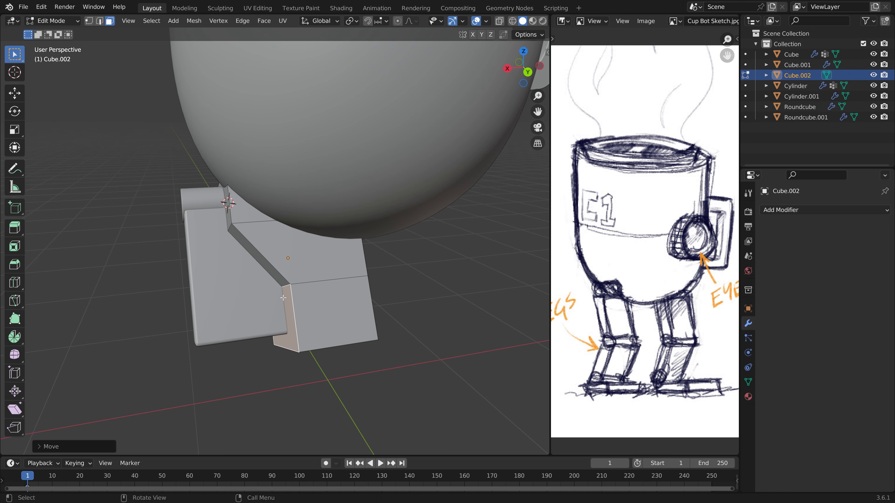
Step: Scale the whole block mesh to about 0.7 and move it about 0.23 m along global X over the leg box
key("a")
key("s")
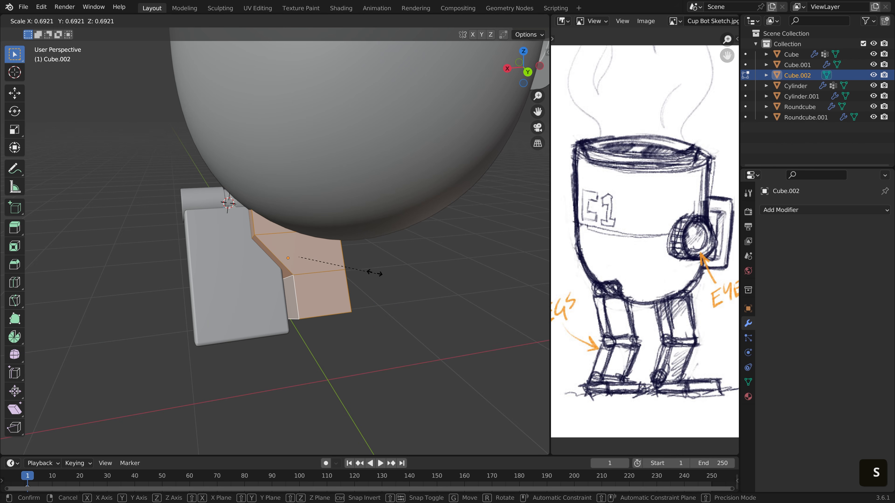
left_click(369, 271)
key("g")
key("x")
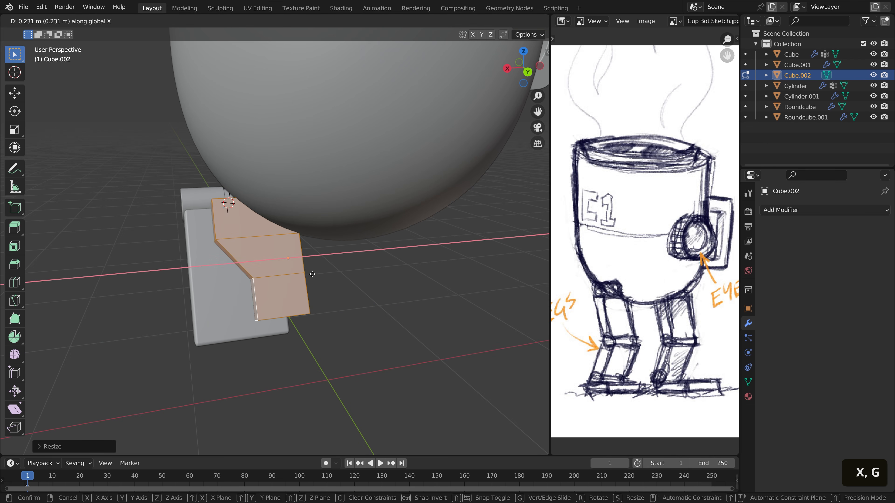
left_click(312, 275)
Step: Move the block's bottom face downward along its local X axis past the lower end of the leg box
middle_click_drag(289, 304, 295, 287)
left_click(289, 309)
key("g")
key("x")
key("x")
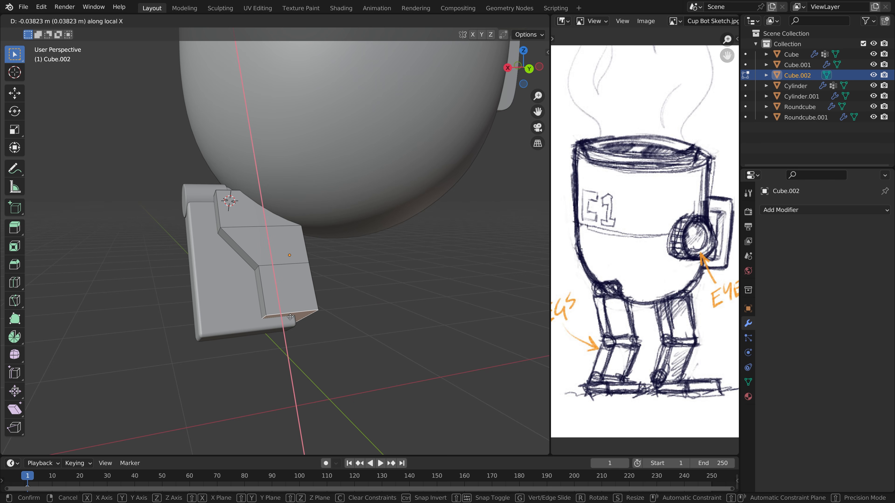
left_click(297, 346)
Step: Return to Object Mode and activate the Select Box tool
key("Tab")
middle_click_drag(372, 306, 176, 199)
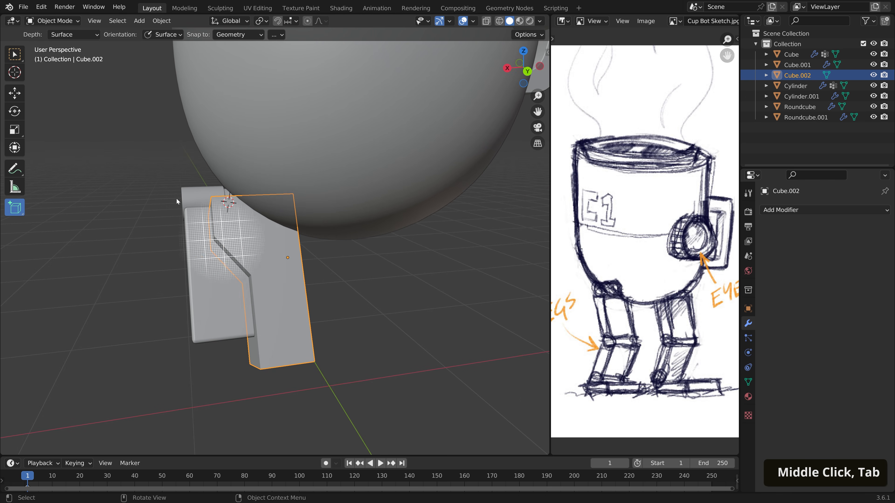
left_click(9, 55)
middle_click_drag(243, 255, 365, 229)
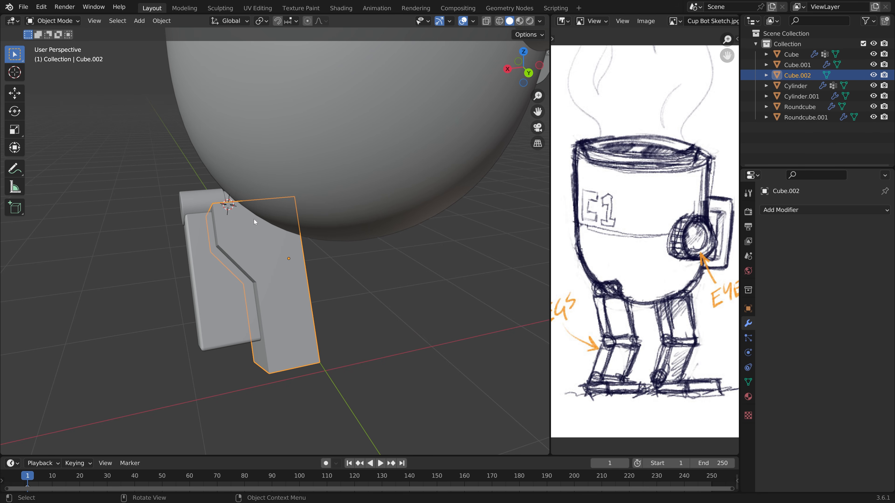
Step: Find the Object: Bool Tool add-on in the Preferences with the search "bool", enable it and close the Preferences
left_click(41, 7)
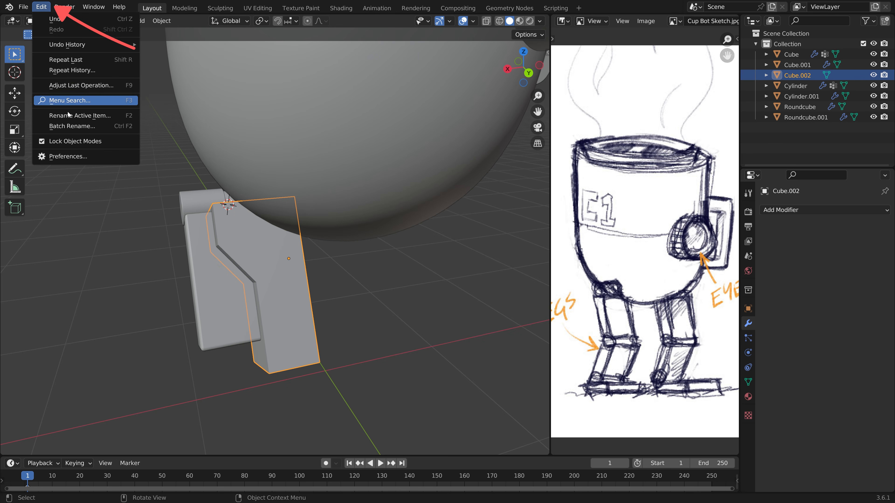
left_click(89, 157)
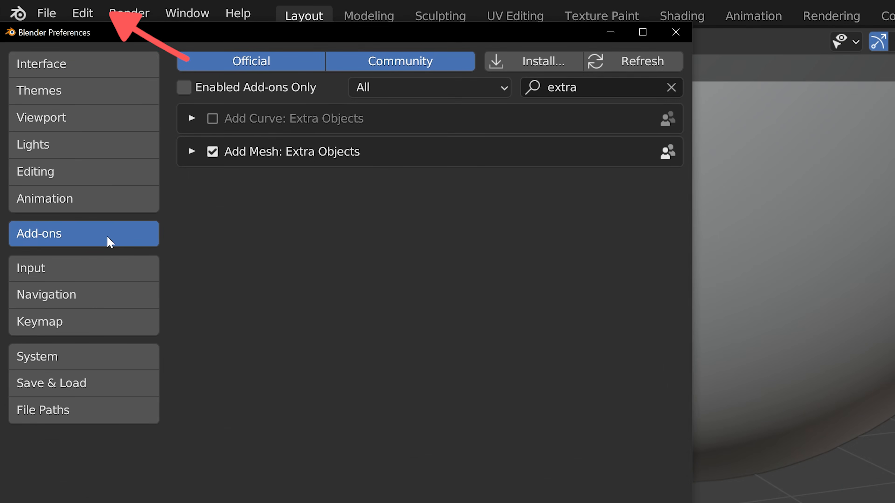
left_click(602, 88)
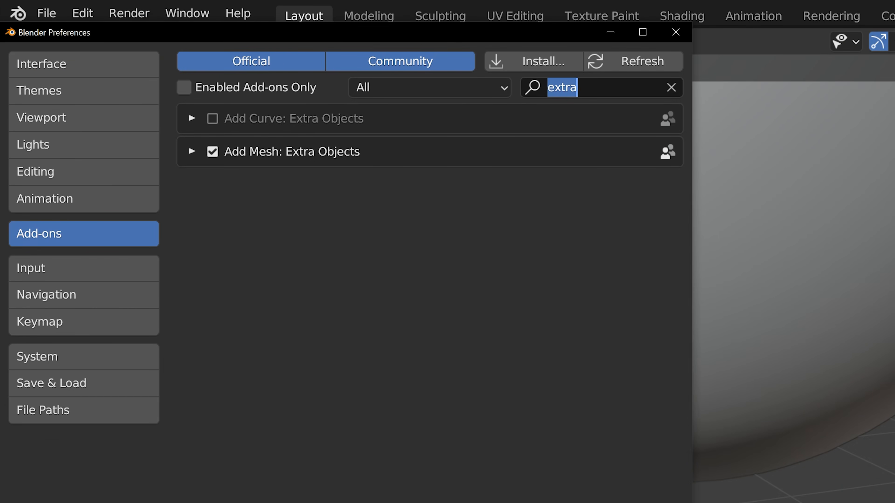
type("bool")
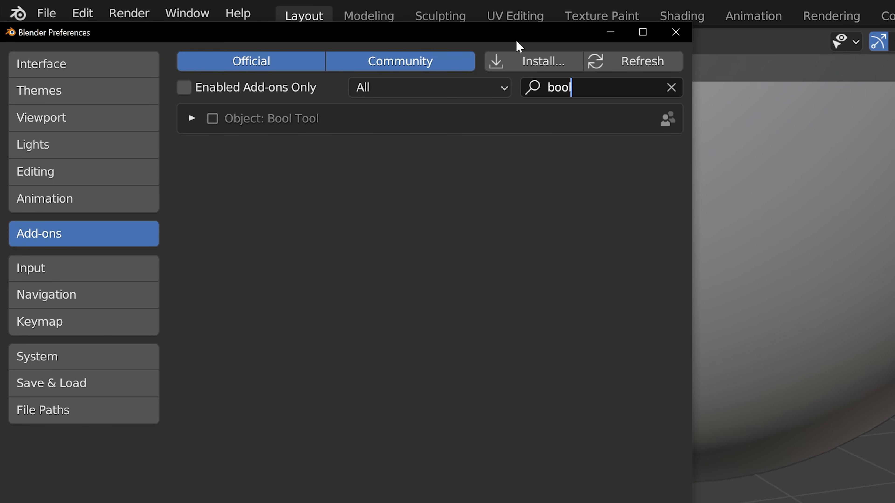
key("Return")
left_click(212, 119)
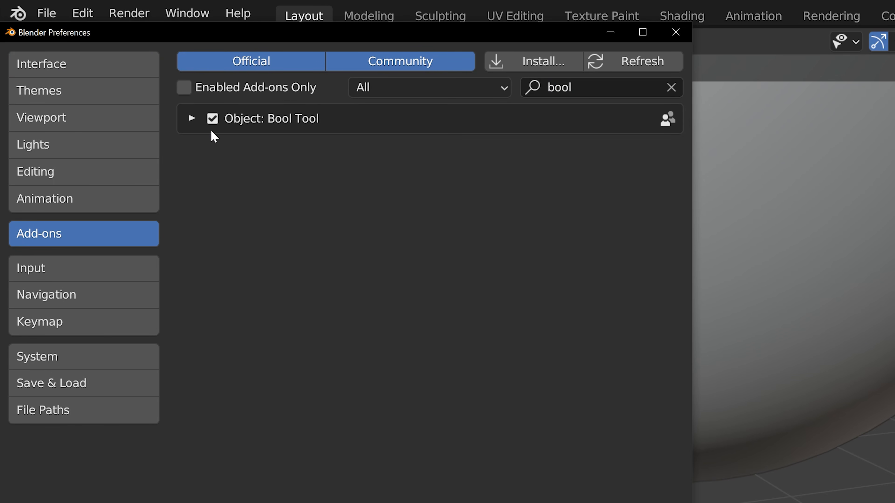
left_click(676, 32)
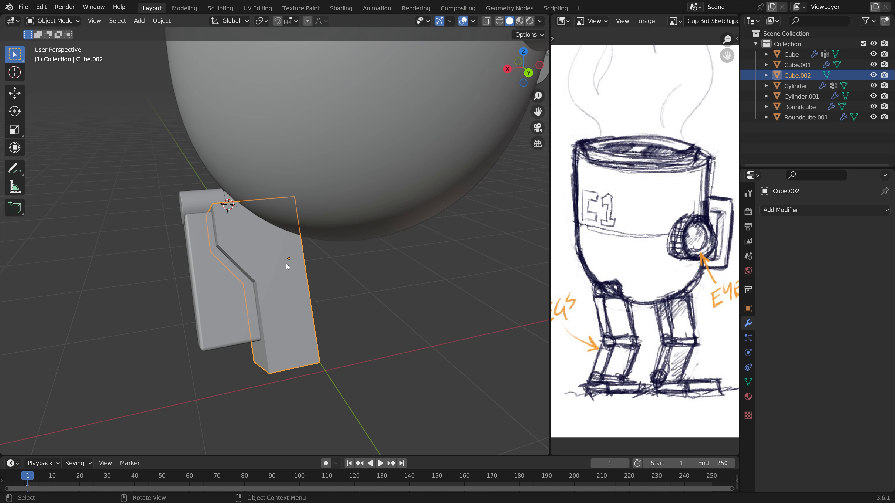
Step: Slice the leg box with the overlapping block using Bool Tool's Brush Boolean Slice
left_click(214, 292, "shift")
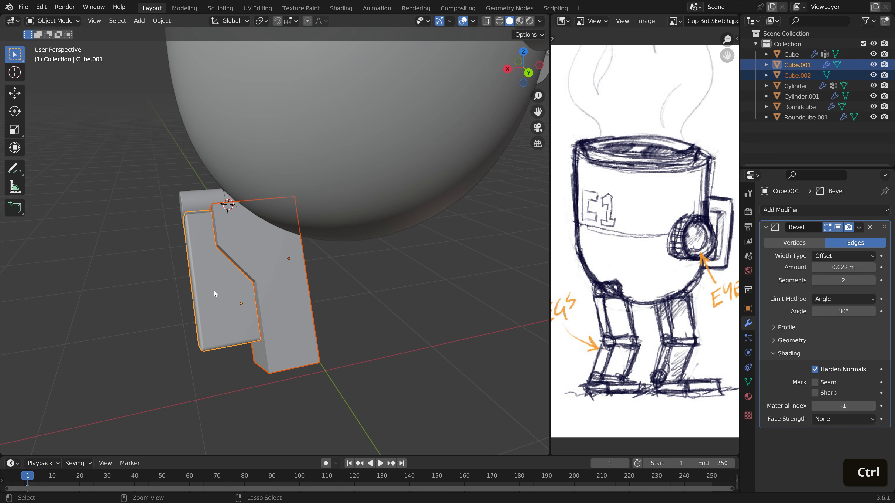
key("ctrl+shift+b")
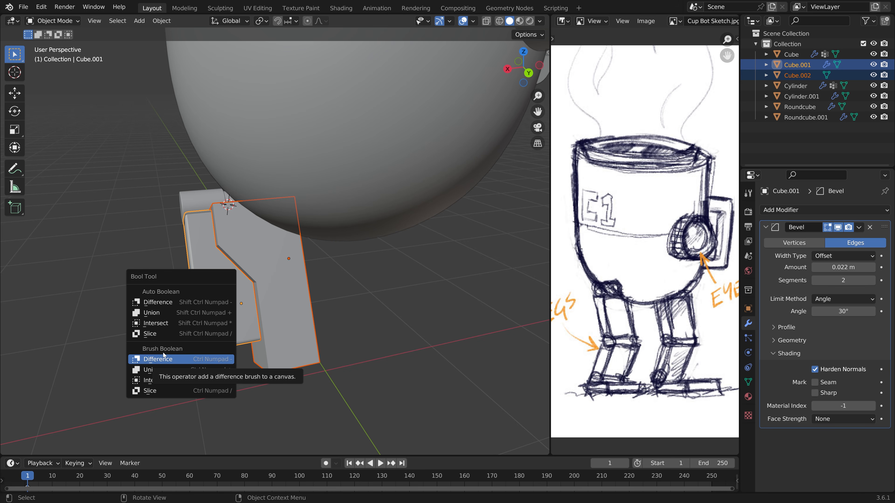
left_click(166, 390)
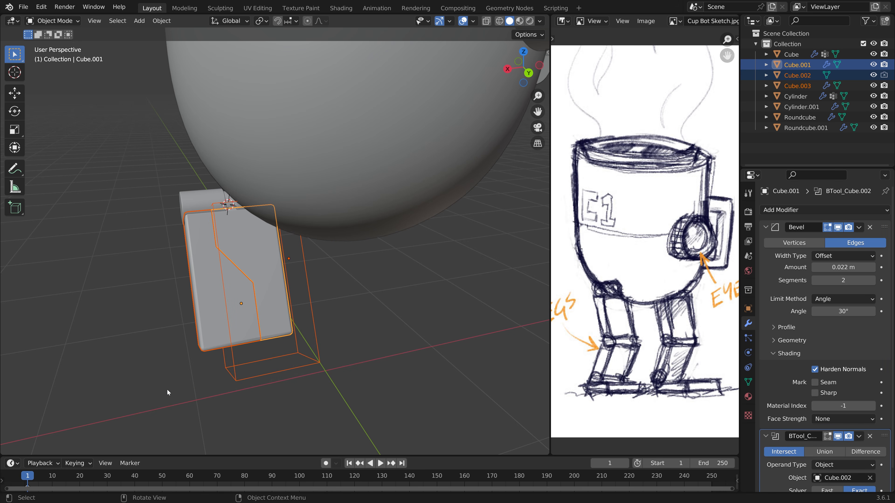
Step: Examine the two pieces of the sliced leg box by selecting each in turn
middle_click_drag(261, 324, 285, 310)
left_click(282, 304)
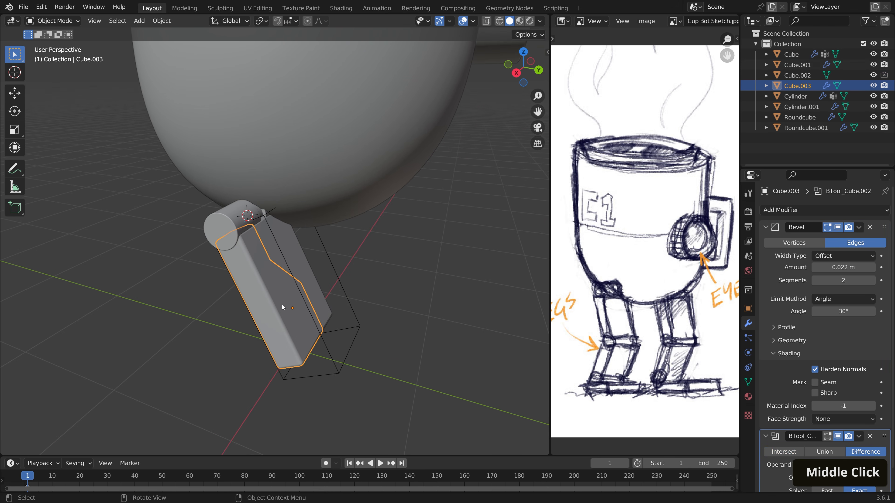
left_click(302, 295)
left_click(294, 305)
left_click(306, 277)
left_click(292, 309)
Step: Collapse the Bevel modifier and move it below the Boolean modifier on both the inner and outer leg pieces
left_click(303, 283)
middle_click_drag(347, 302, 283, 292)
scroll(283, 304, "up", 4)
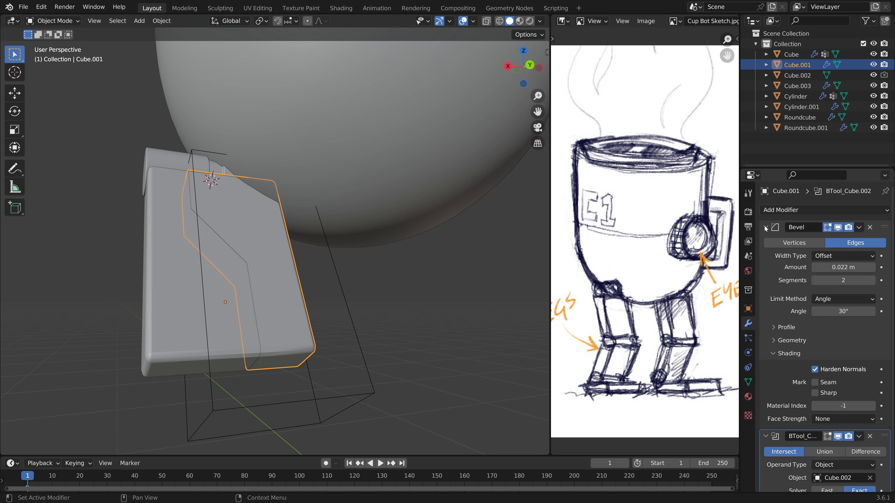
left_click(876, 229)
left_click_drag(884, 227, 884, 363)
left_click(184, 279)
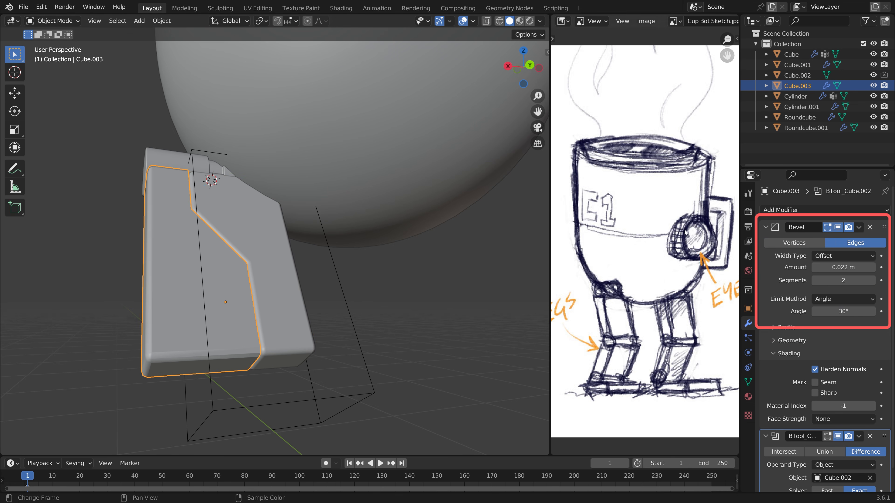
left_click(877, 227)
left_click_drag(885, 227, 890, 376)
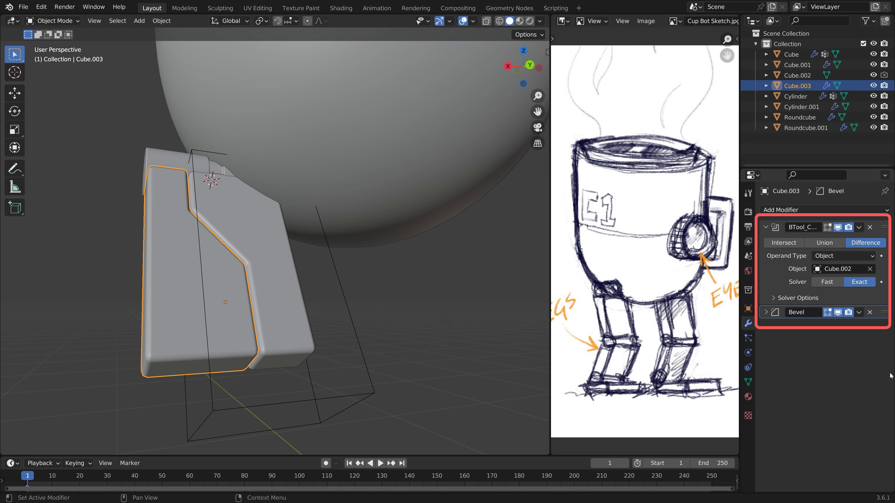
Step: Make a linked duplicate of the hip cylinder, both leg pieces and the cutter, offset about 0.40 m in Y and -0.74 m in Z in right view
key("alt+a")
middle_click_drag(341, 310, 267, 303)
scroll(268, 303, "down", 3)
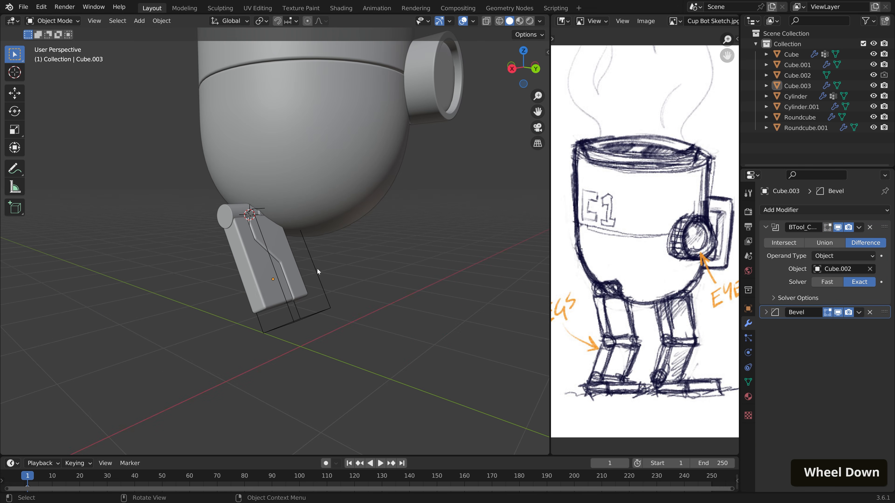
left_click(231, 216)
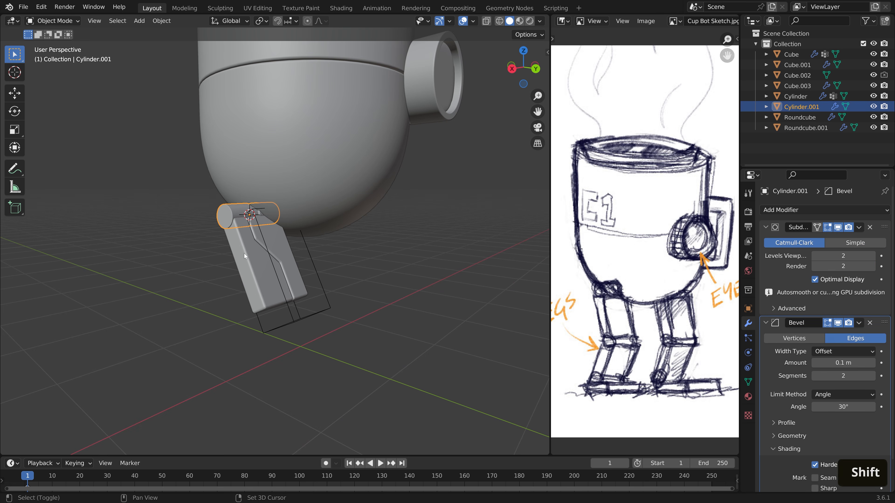
left_click(244, 253, "shift")
left_click(276, 261, "shift")
left_click(277, 262, "shift")
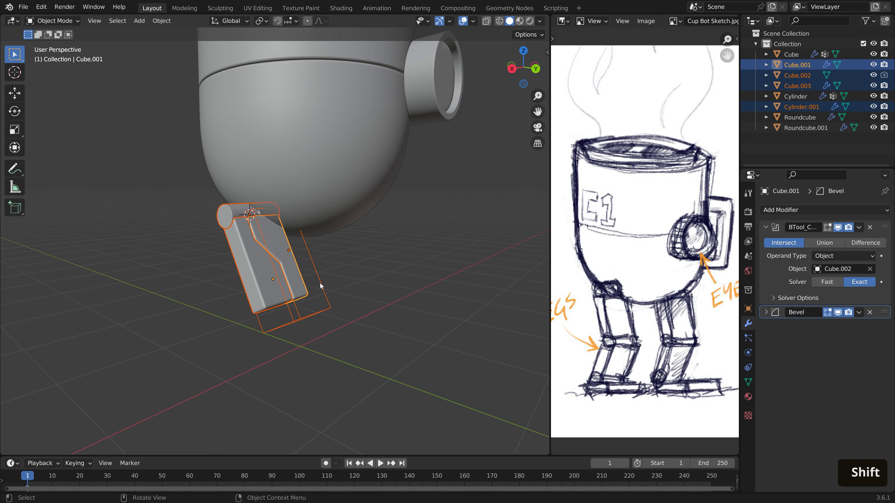
middle_click_drag(319, 282, 336, 264)
key("KP_5")
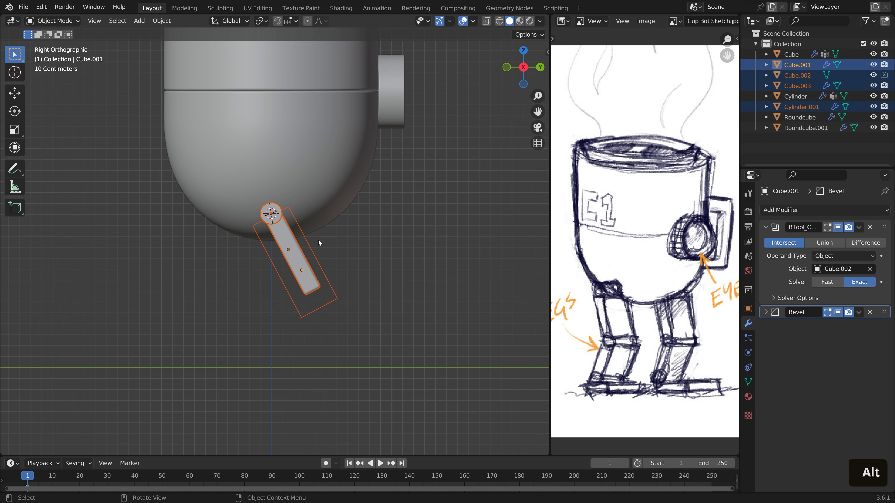
key("alt+d")
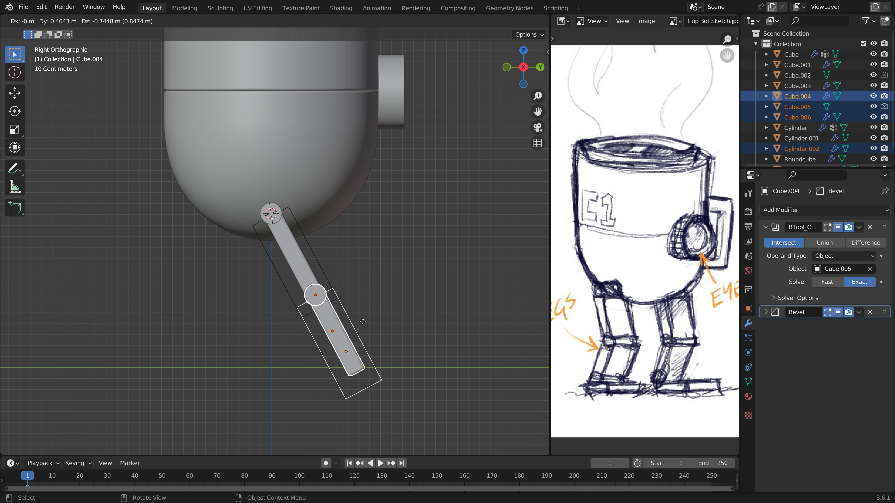
left_click(362, 321)
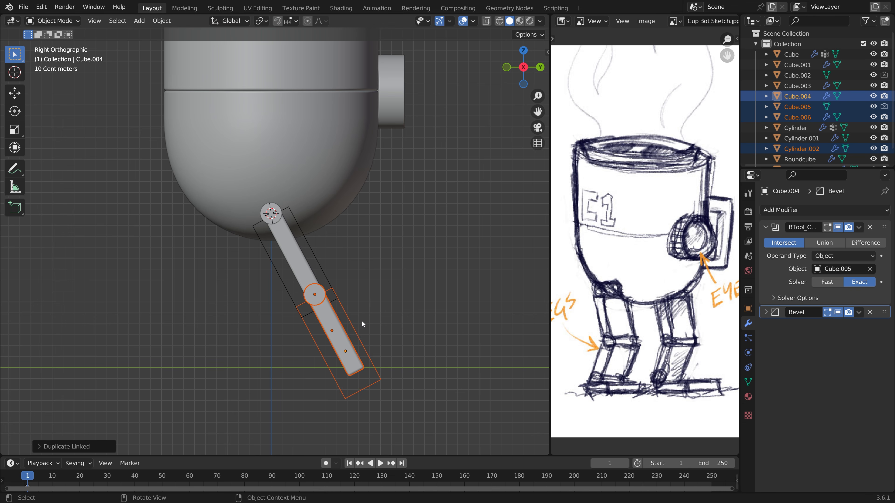
Step: Place the 3D cursor on the knee joint, set it as pivot point, rotate the lower leg about 65° and nudge it onto the knee
right_click(315, 294, "shift")
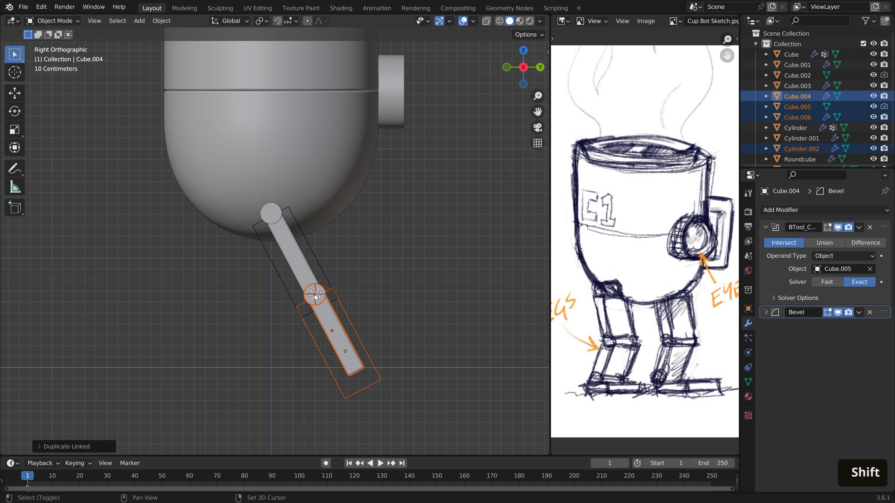
left_click(266, 22)
left_click(285, 45)
key("r")
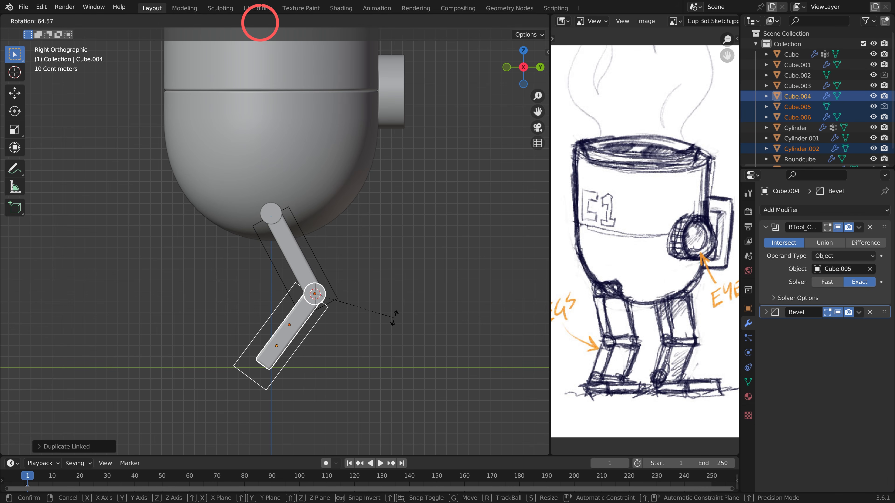
left_click(370, 310)
key("g")
left_click(322, 300)
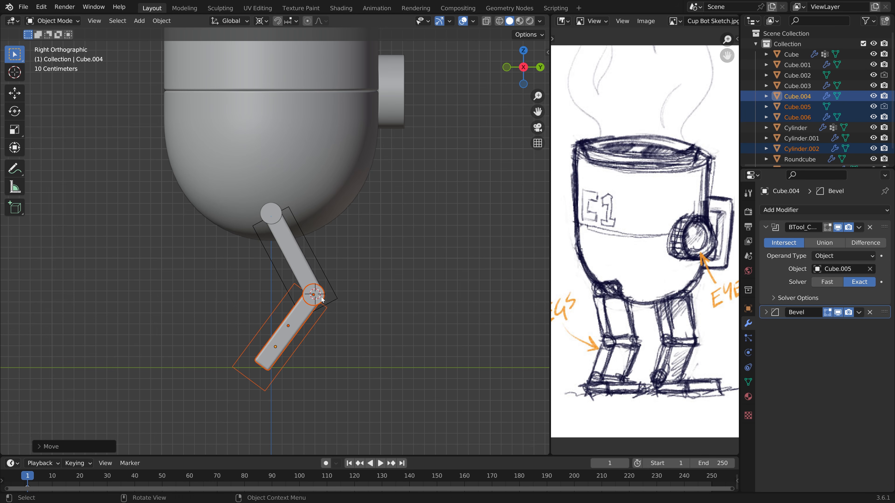
Step: Make a linked duplicate of the knee cylinder and place it at the lower leg's end as an ankle joint
left_click(322, 300)
middle_click_drag(342, 294, 363, 244, "shift")
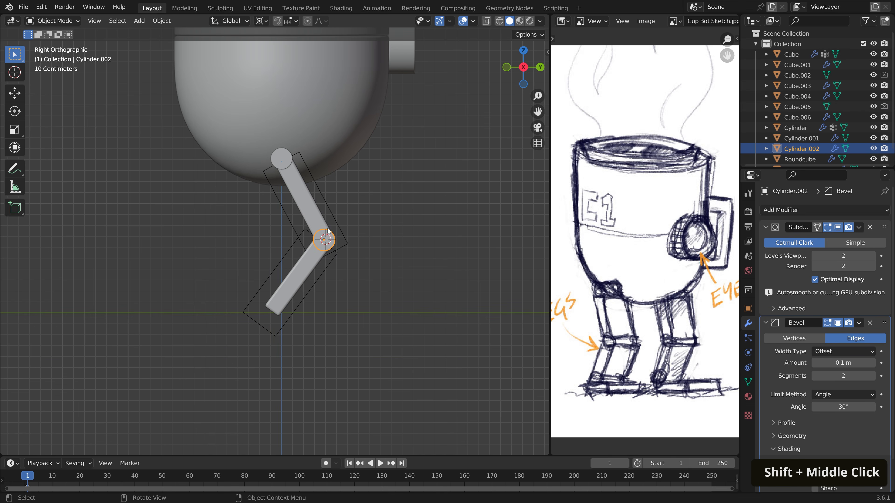
key("alt+d")
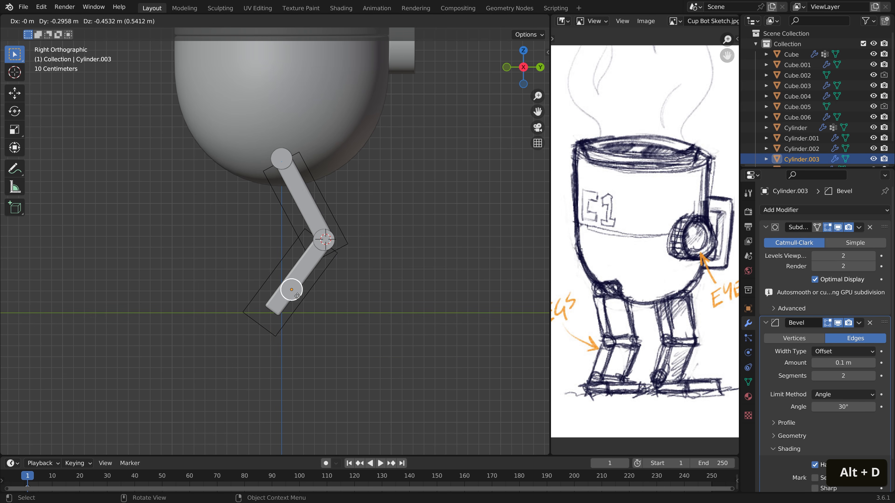
left_click(279, 317)
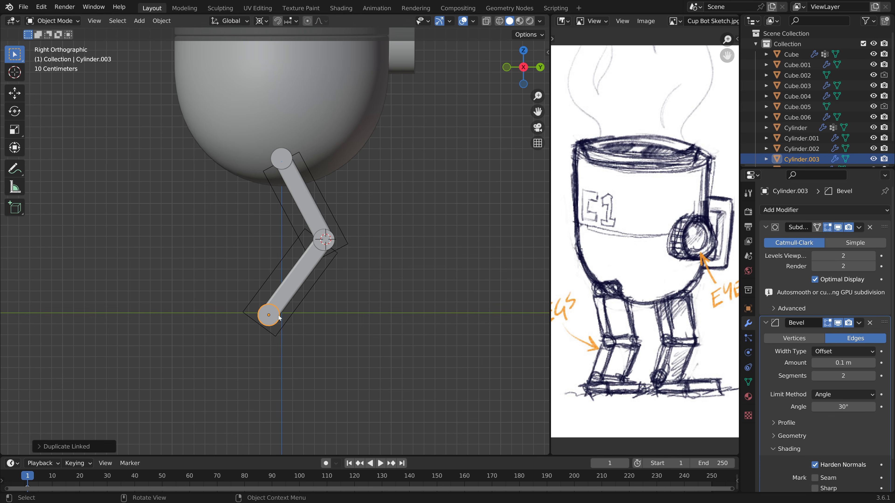
middle_click_drag(398, 260, 334, 262)
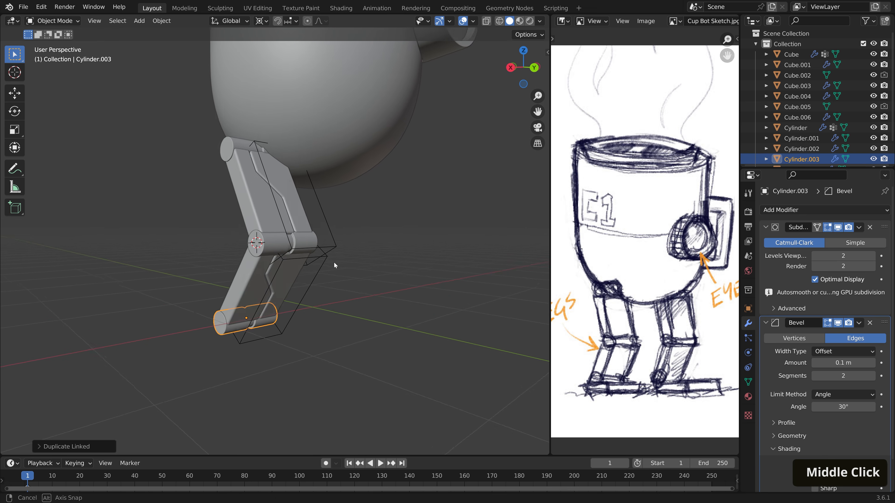
scroll(334, 263, "down", 1)
scroll(321, 277, "down", 2)
scroll(320, 277, "up", 5)
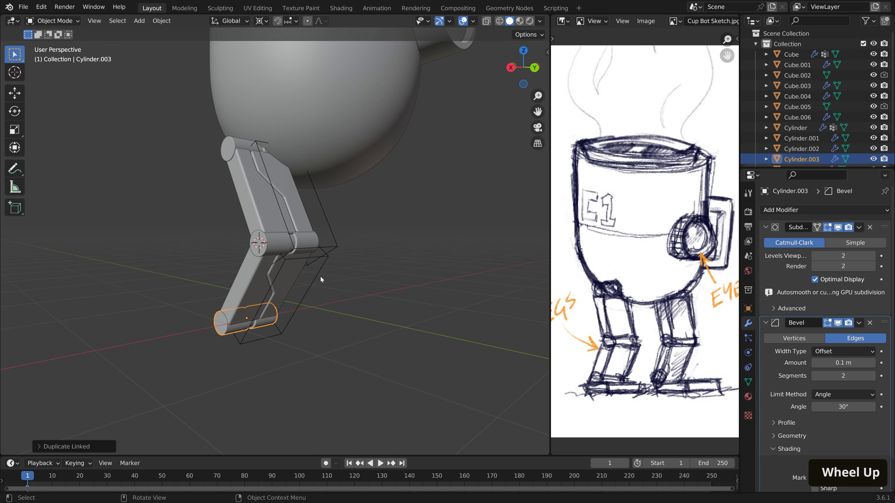
Step: Create a thin flat box for the foot on the ground near the ankle with the Add Cube tool
mouse_move(310, 274)
middle_mouse_down()
mouse_move(303, 300)
mouse_move(320, 324)
mouse_move(316, 280)
middle_mouse_up()
left_click(14, 207)
middle_click_drag(318, 233, 314, 255)
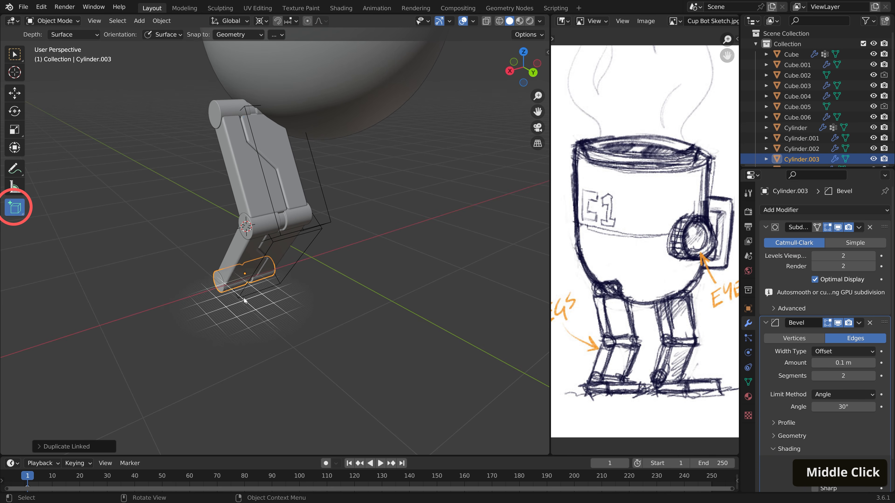
left_click_drag(235, 299, 325, 311)
left_click(325, 310)
Step: Move the foot slab beneath the ankle joint in right view and scale it up with Bounding Box Center as pivot point
middle_click_drag(326, 309, 387, 286)
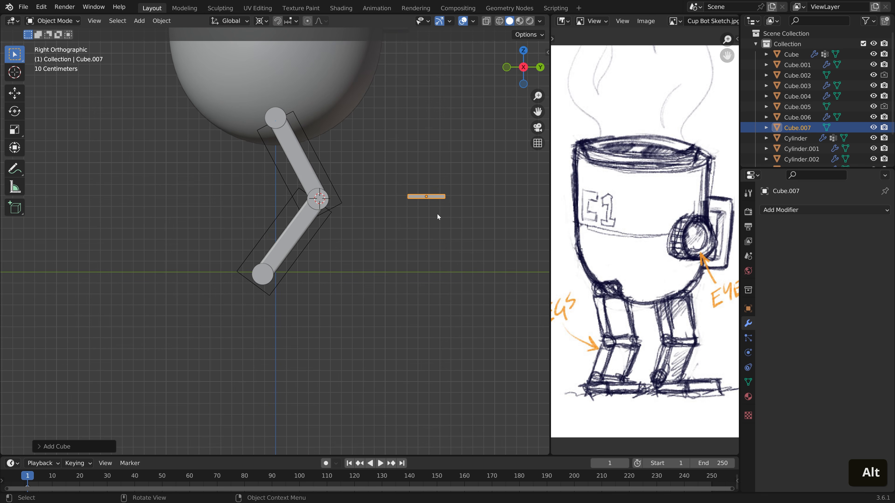
key("g")
left_click(303, 302)
key("s")
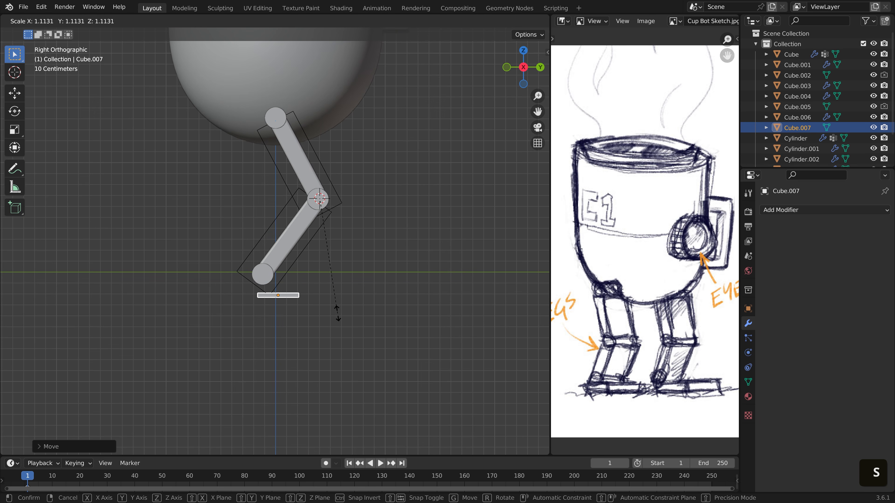
right_click(337, 299)
left_click(260, 21)
left_click(278, 32)
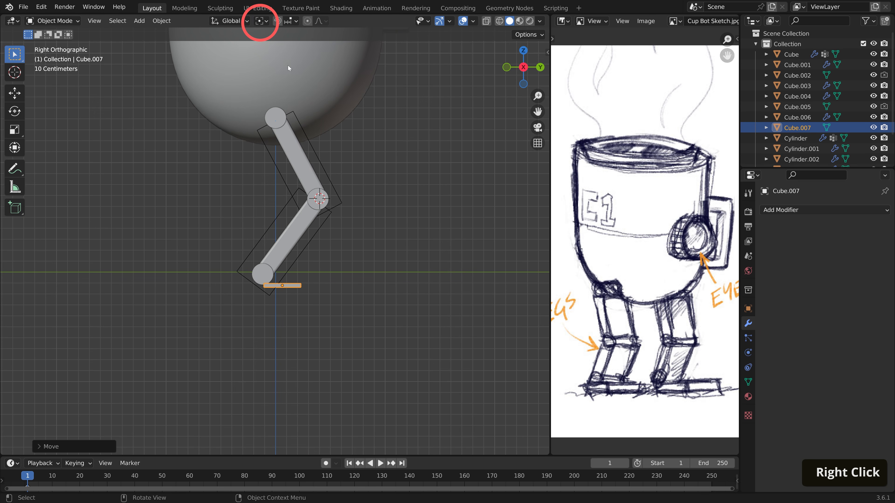
key("s")
left_click(385, 312)
middle_click_drag(385, 311, 308, 269)
scroll(300, 277, "down", 4)
scroll(309, 268, "up", 4)
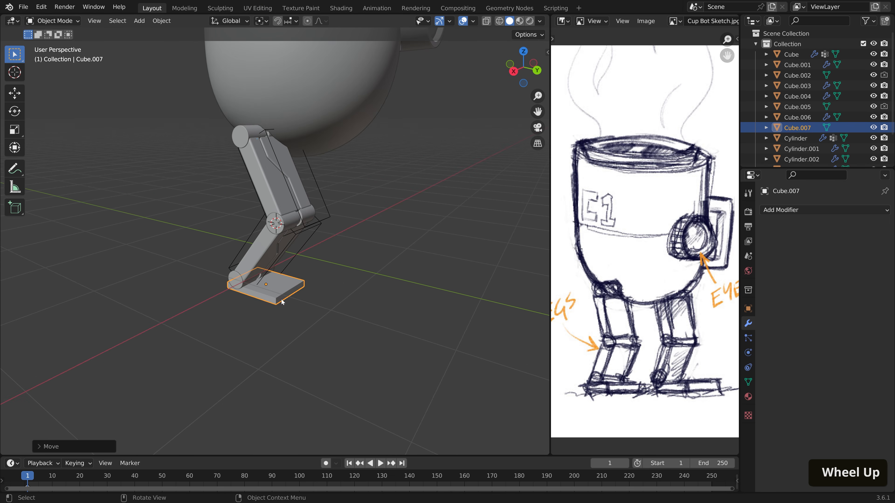
Step: Copy the Bevel modifier from the upper leg piece to the foot
left_click(262, 180, "shift")
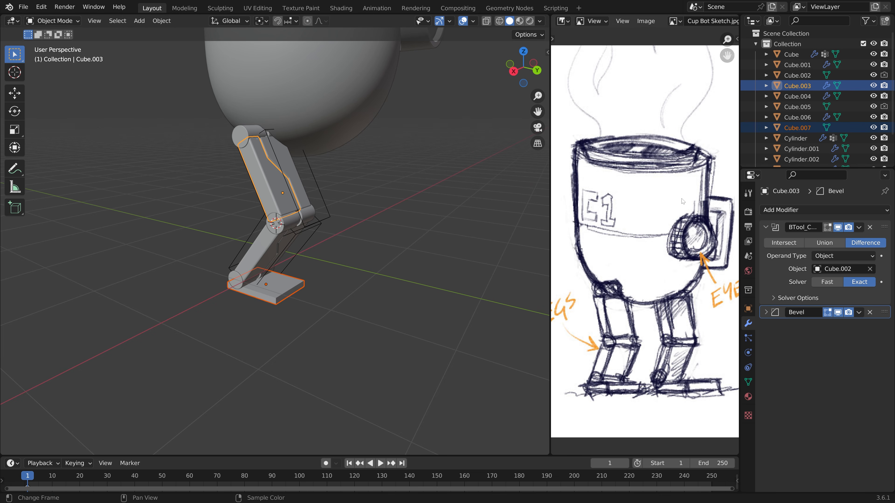
left_click(859, 312)
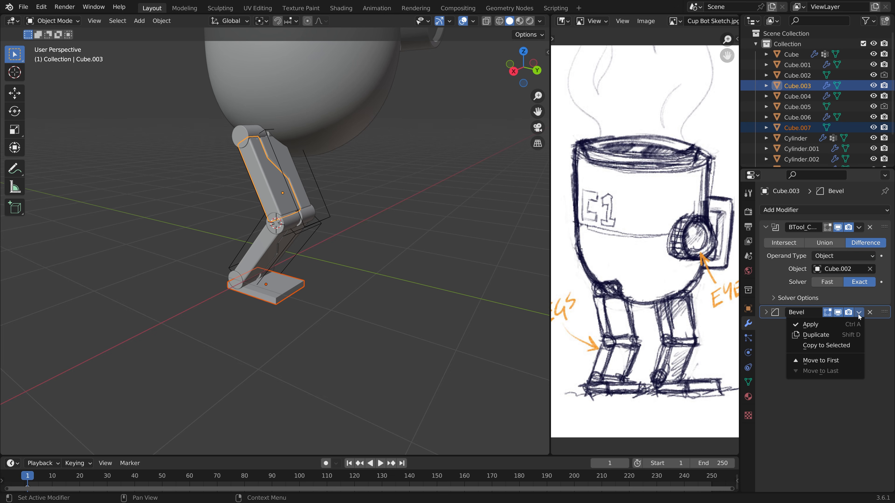
left_click(840, 345)
Step: Select the foot slab alone and shade it smooth
left_click(797, 127)
key("Tab")
key("a")
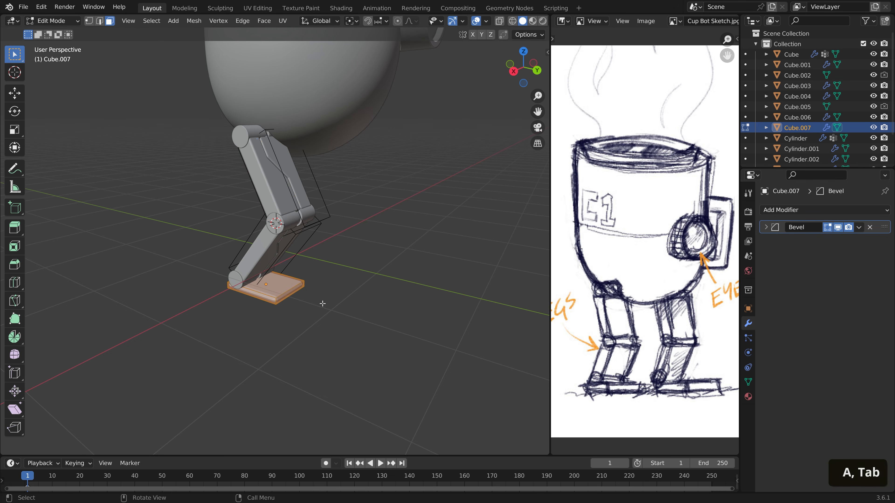
key("Tab")
right_click(290, 292)
left_click(290, 291)
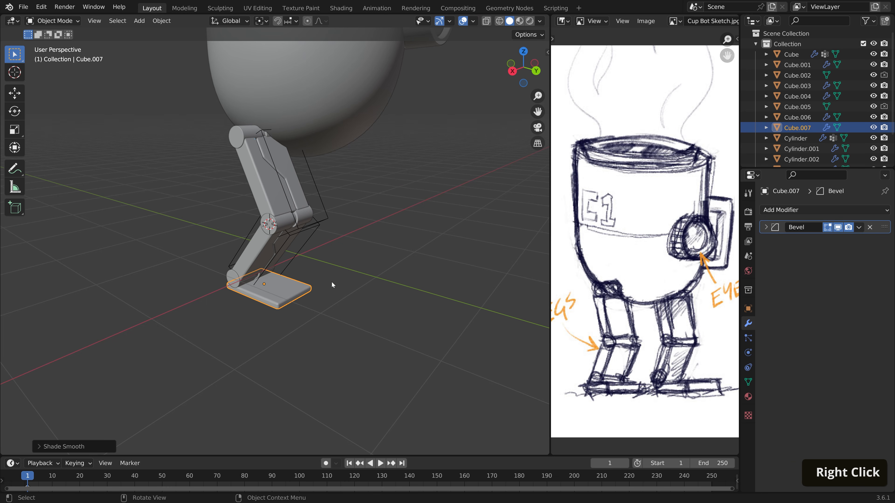
Step: Select every leg part including the hip cylinder and foot, and shift them slightly along X toward the cup's centre
middle_click_drag(331, 284, 284, 275)
scroll(320, 289, "down", 3)
key("alt+a")
left_click_drag(232, 231, 256, 341)
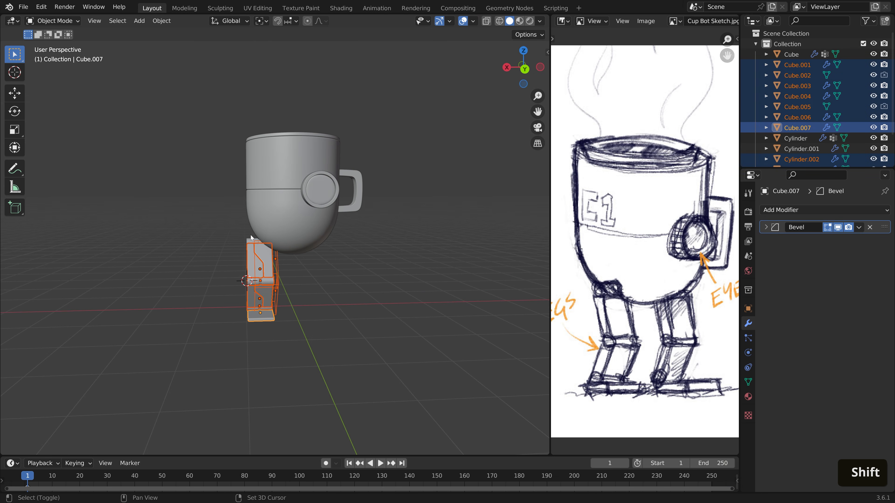
left_click(250, 235, "shift")
key("g")
key("x")
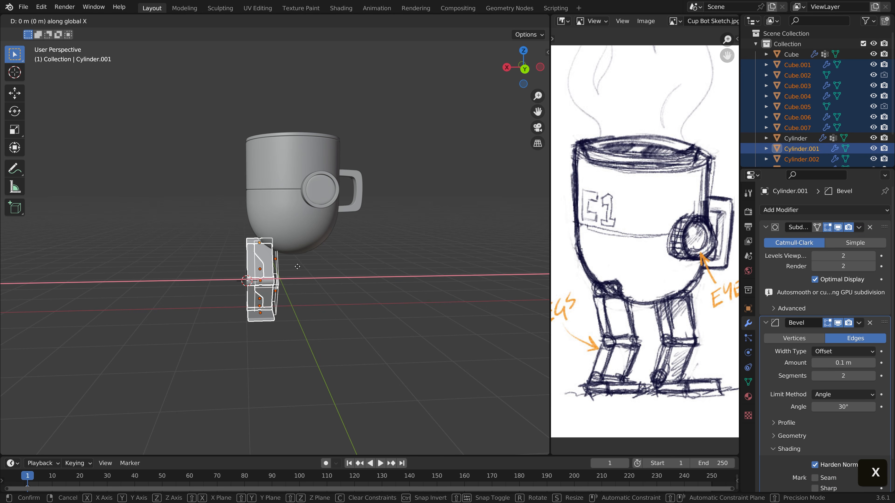
left_click(301, 267)
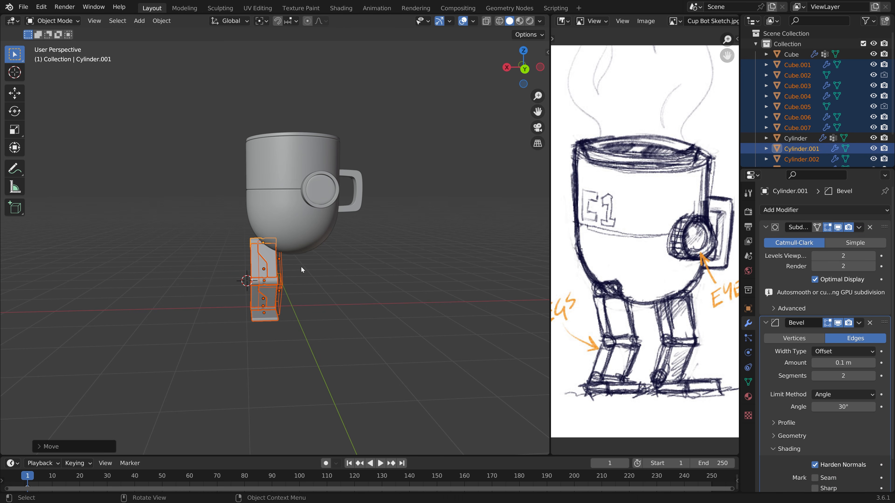
Step: Adjust the whole leg's position under the cup in right view
middle_click_drag(302, 267, 358, 293)
scroll(351, 328, "up", 4)
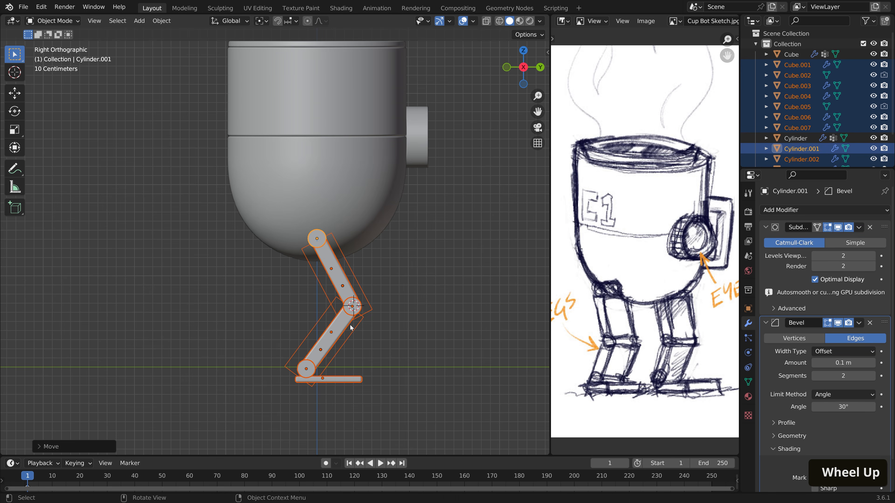
key("g")
left_click(353, 311)
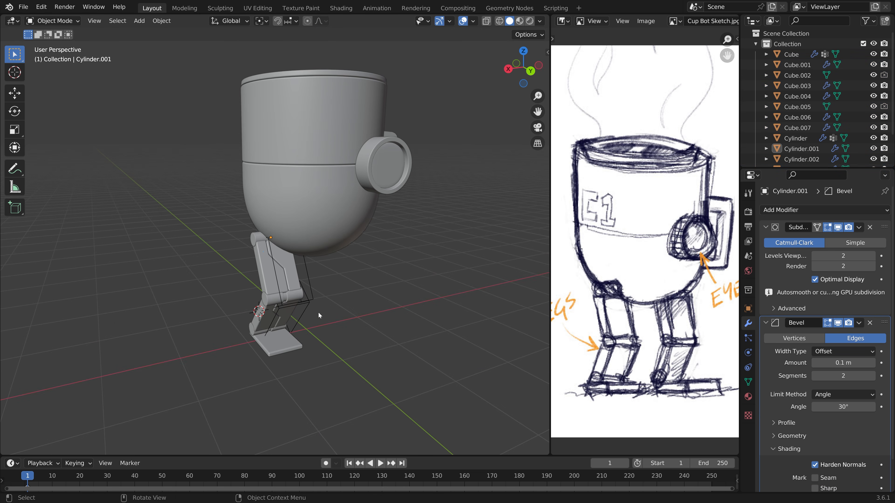
Step: Snap the 3D cursor to the world origin, select all leg parts and set the pivot point to 3D Cursor
key("shift+s")
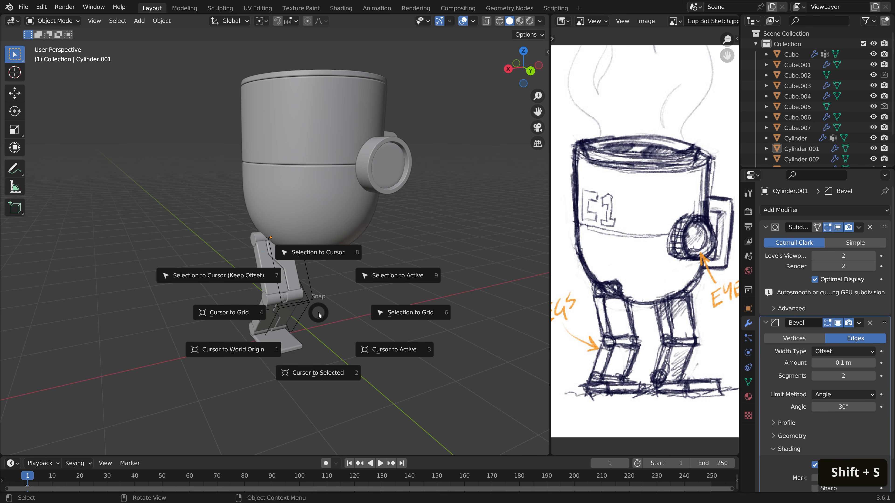
left_click(269, 341)
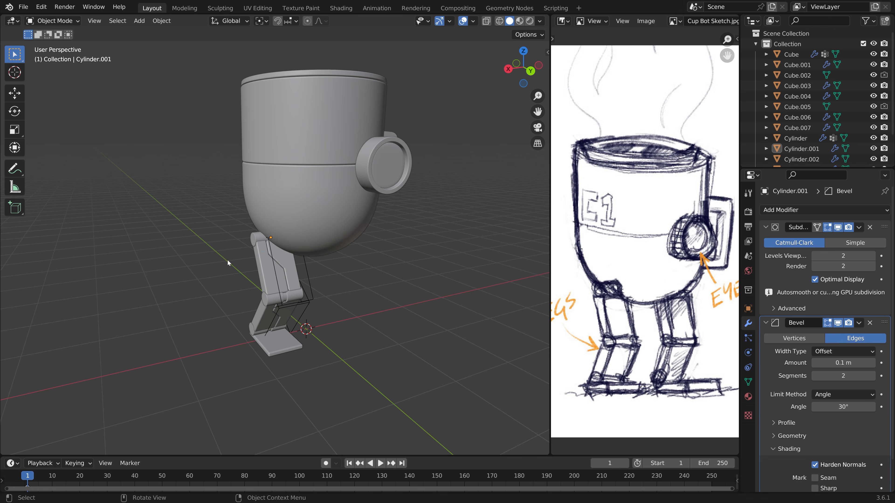
left_click_drag(227, 263, 312, 315, "shift")
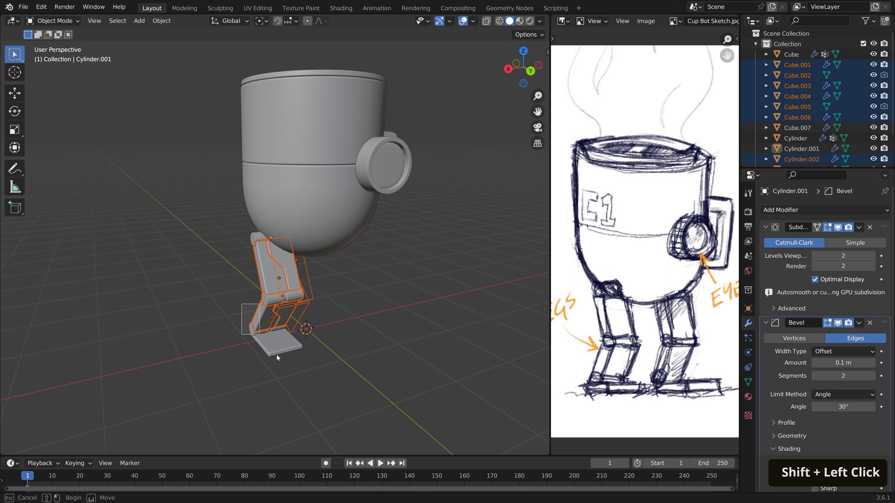
left_click(254, 253, "shift")
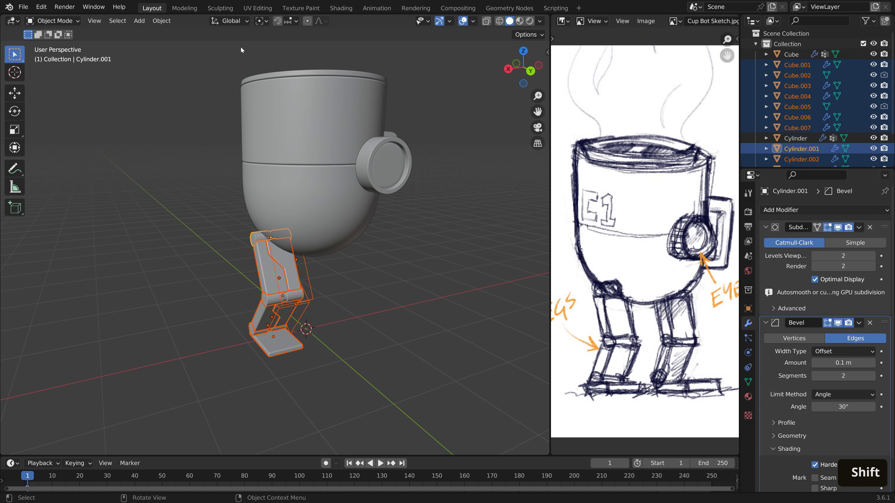
left_click(268, 20)
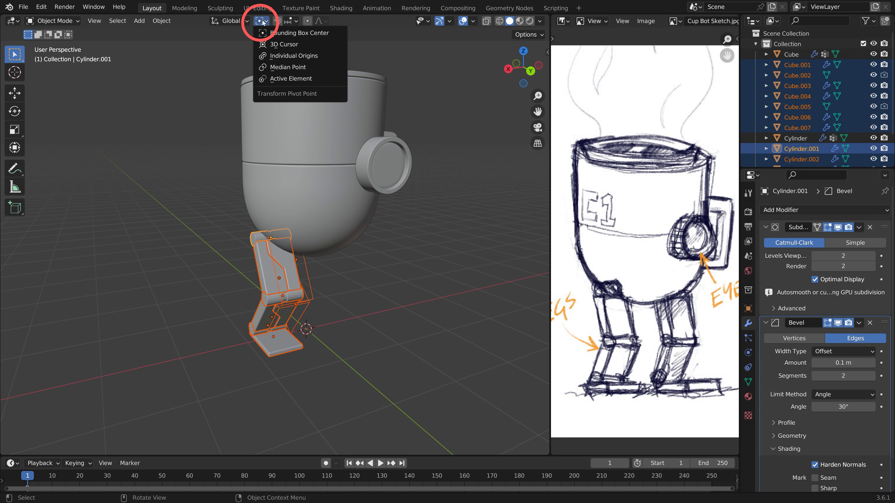
left_click(282, 44)
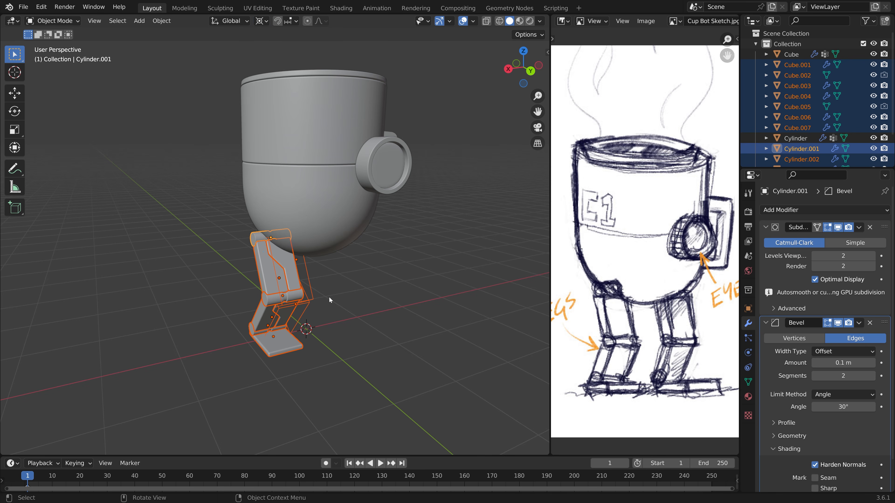
Step: Make a linked duplicate of the leg in place and mirror it across the X axis for the opposite leg
key("alt+d")
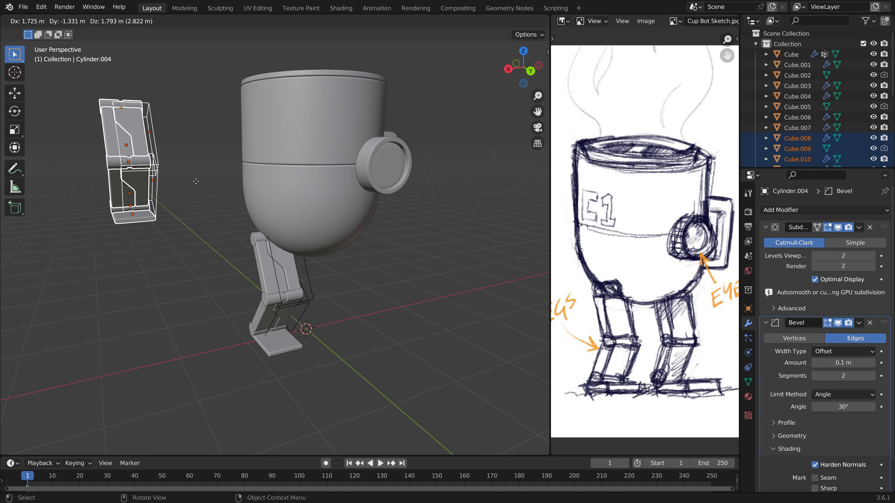
right_click(196, 181)
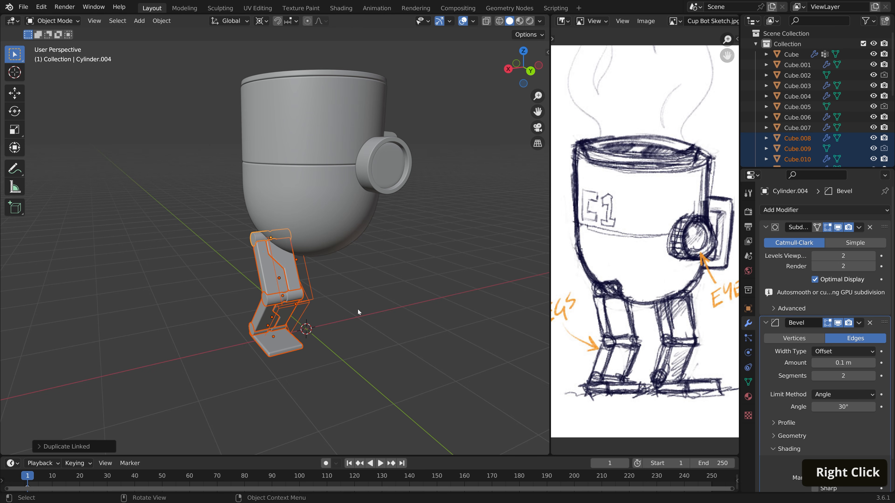
key("ctrl+m")
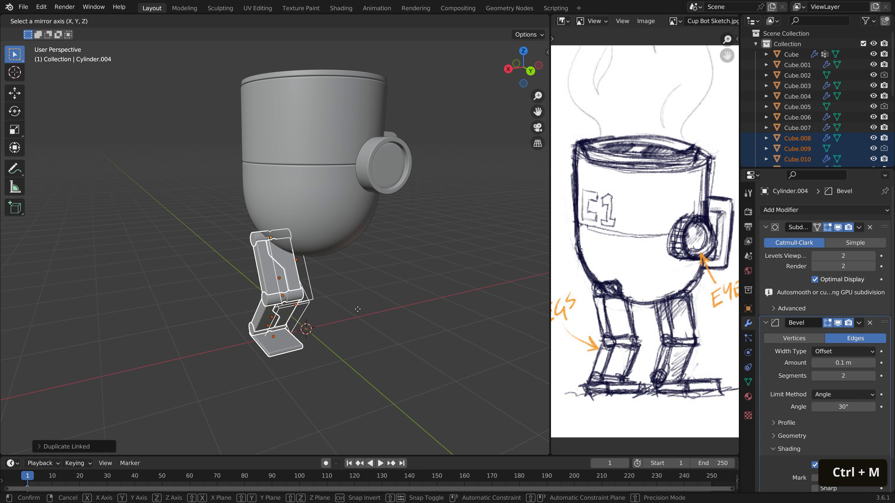
key("x")
left_click(358, 310)
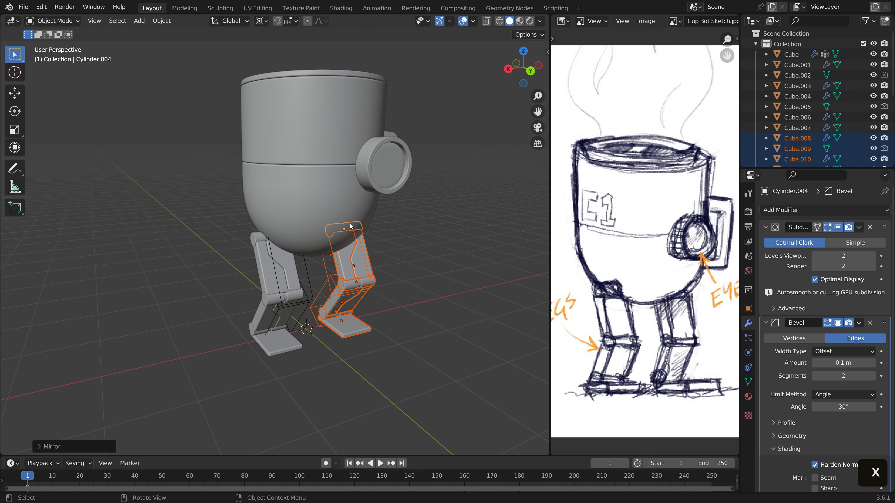
Step: Examine the cup body with both legs from several angles against the reference sketch
middle_click_drag(351, 321, 350, 319)
scroll(362, 296, "down", 3)
key("alt+a")
scroll(362, 296, "up", 3)
scroll(362, 295, "down", 3)
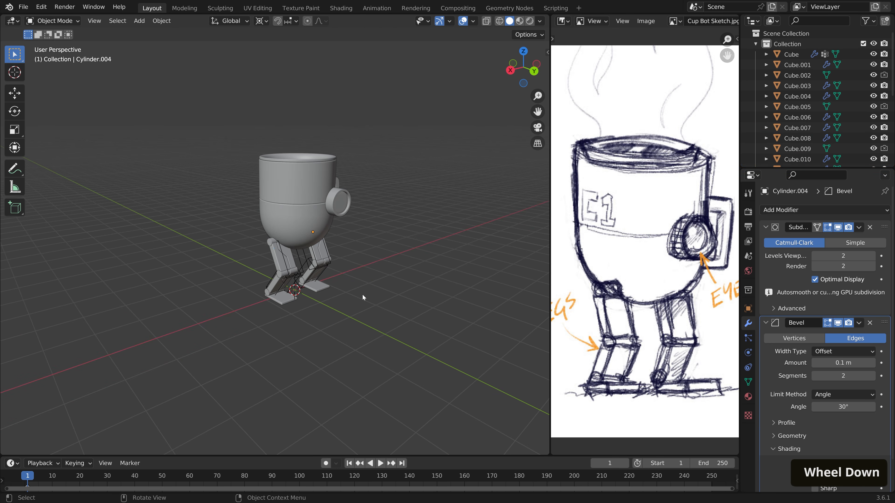
scroll(362, 296, "up", 2)
middle_click_drag(362, 297, 516, 258)
scroll(340, 288, "down", 2)
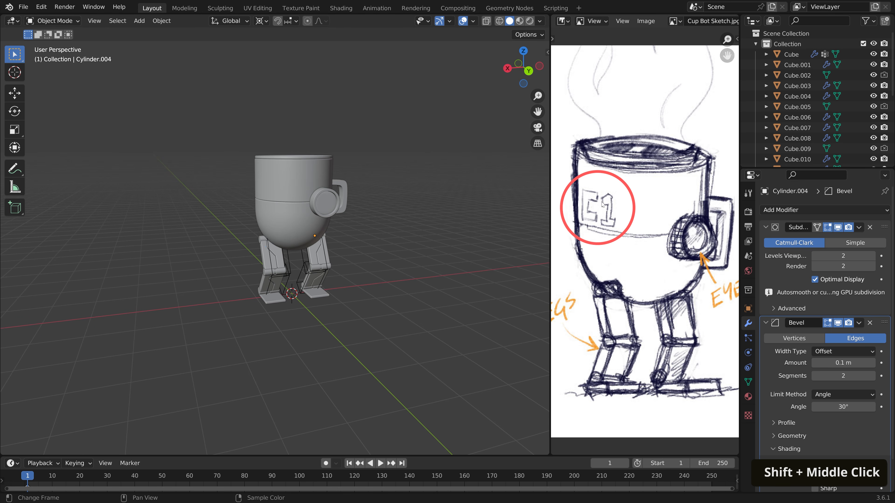
middle_click_drag(367, 248, 349, 242)
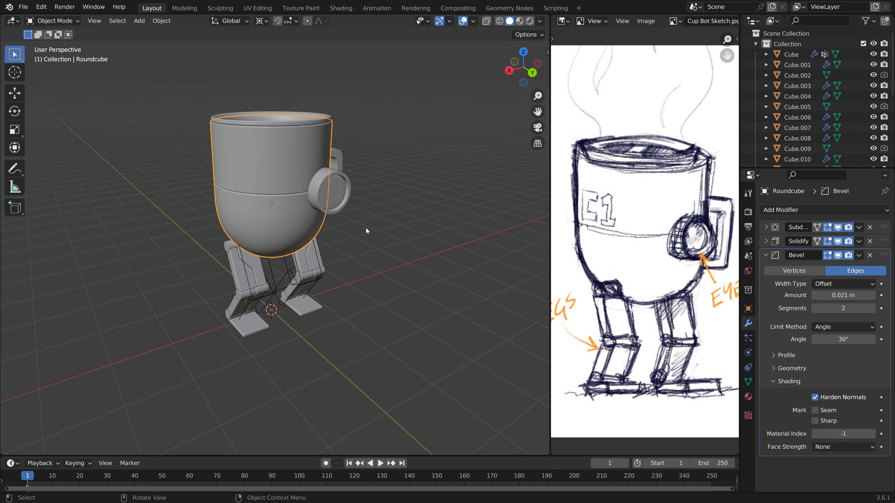
middle_click_drag(381, 300, 340, 290)
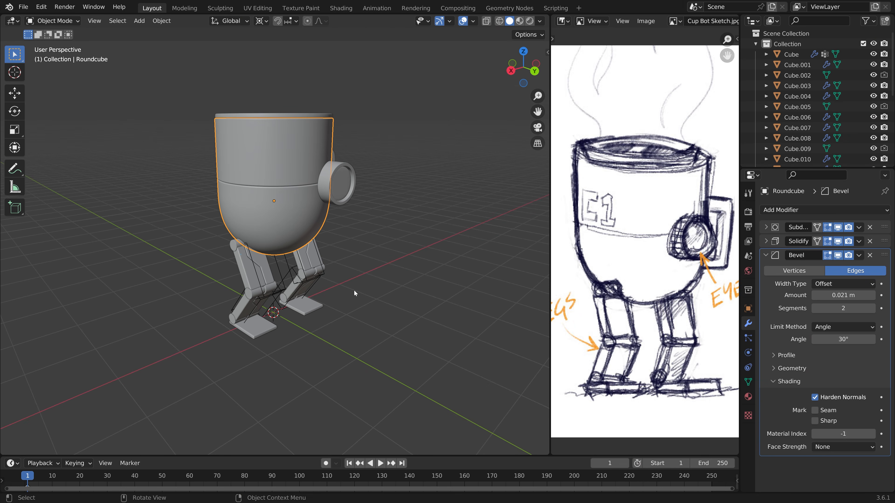
Step: Add a mesh plane at the world origin and rotate it 90° about the Y axis
key("shift+a")
mouse_move(354, 290)
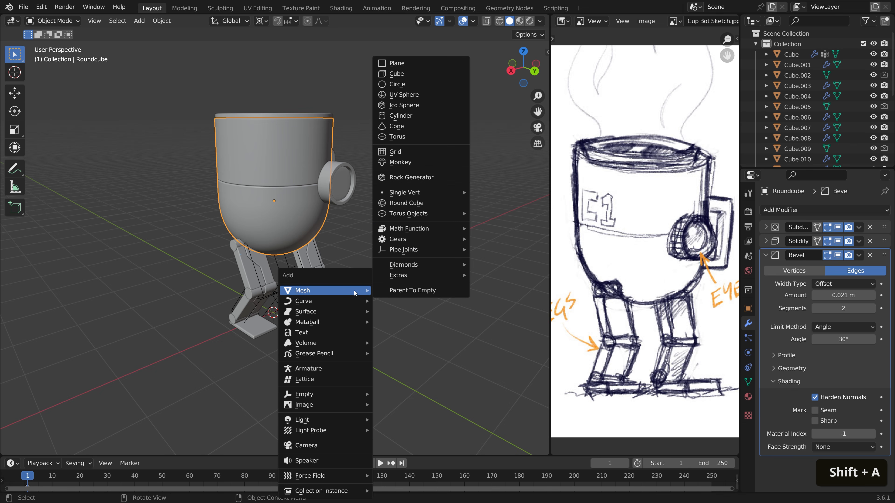
left_click(413, 67)
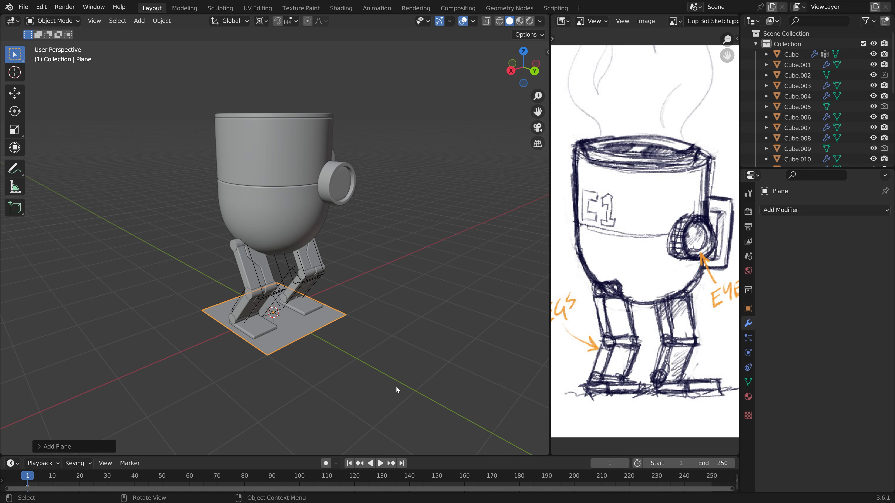
key("r")
type("y")
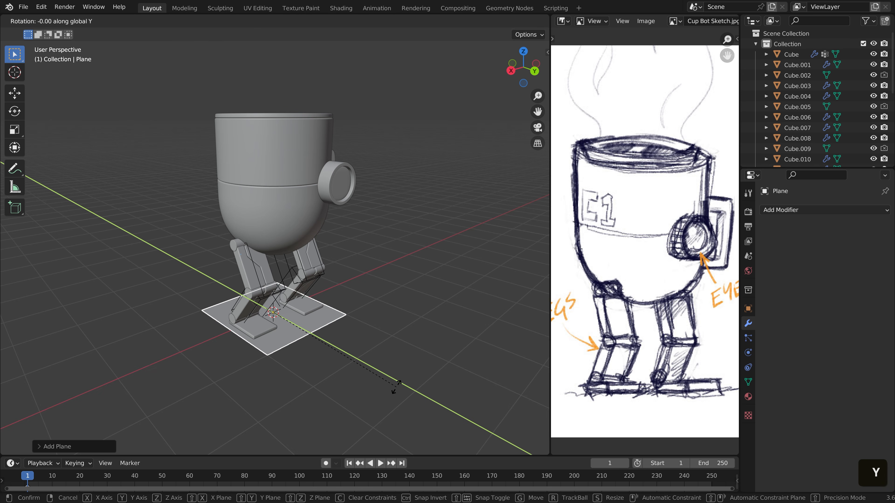
type("90")
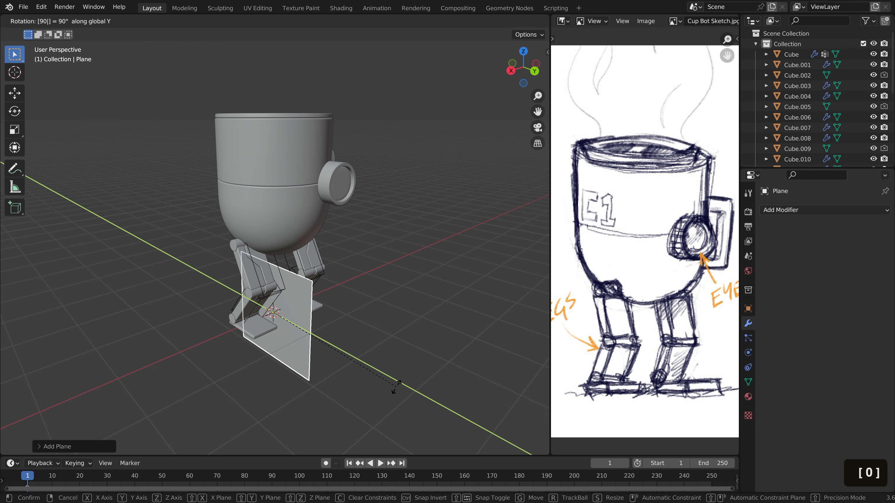
key("Return")
Step: Move the upright plane beside the cup body, opposite the handle, in back orthographic view and enter Edit Mode on it
middle_click_drag(393, 388, 286, 293)
key("KP_5")
key("g")
middle_click(280, 302)
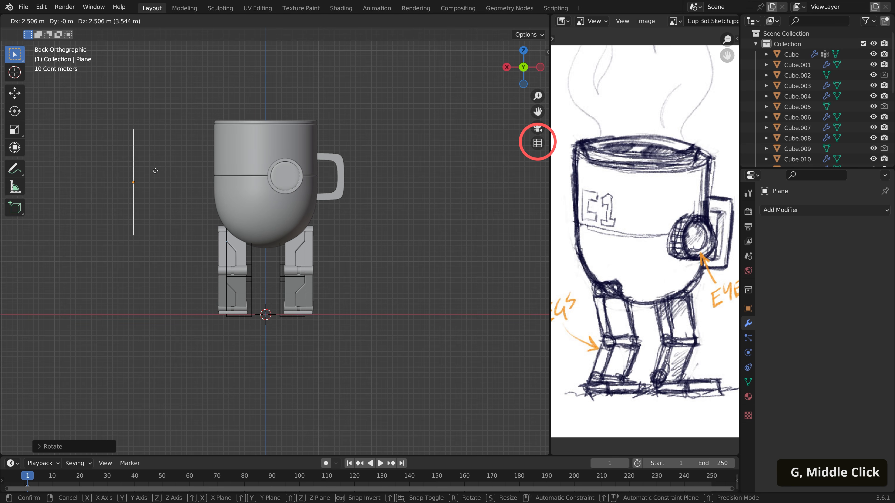
left_click(180, 278)
middle_click_drag(200, 299, 292, 194)
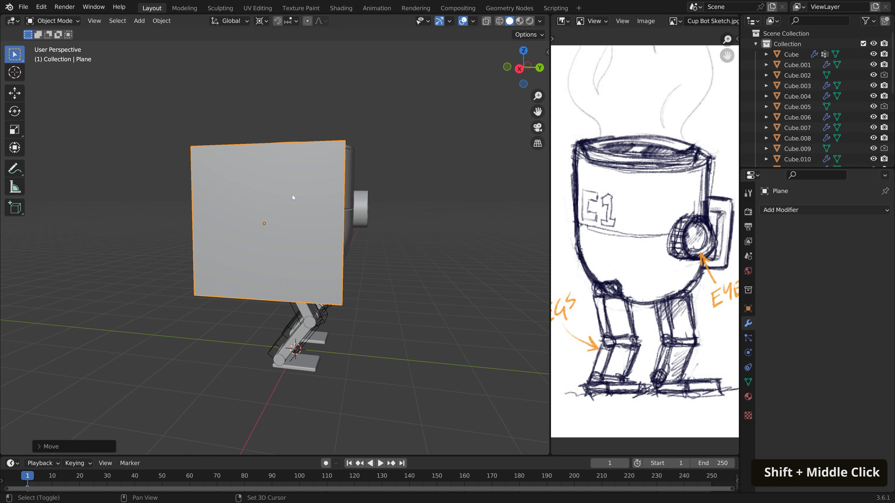
key("Tab")
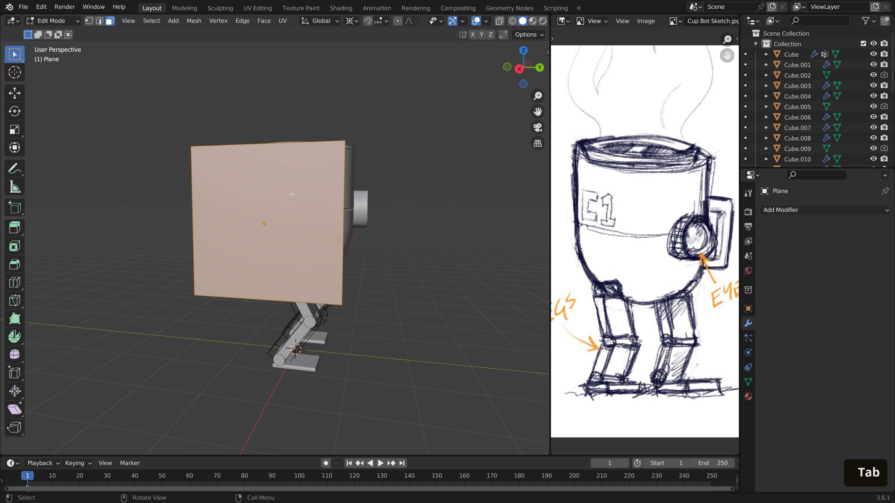
Step: Subdivide the upright plane with 10 cuts
right_click(292, 194)
left_click(292, 195)
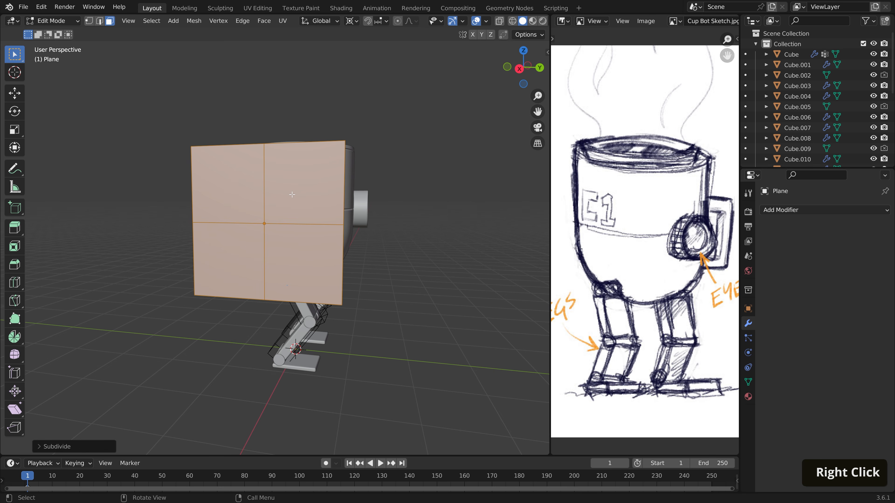
left_click(67, 446)
left_click(134, 375)
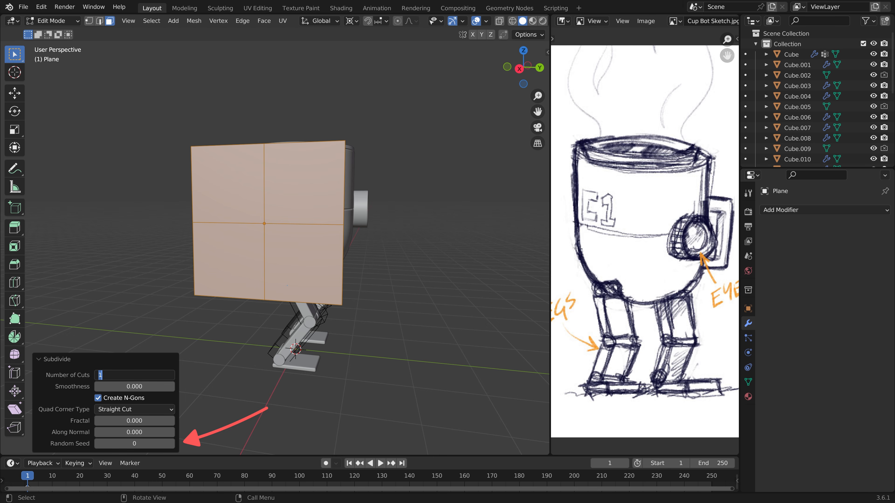
type("8")
key("Return")
left_click(134, 374)
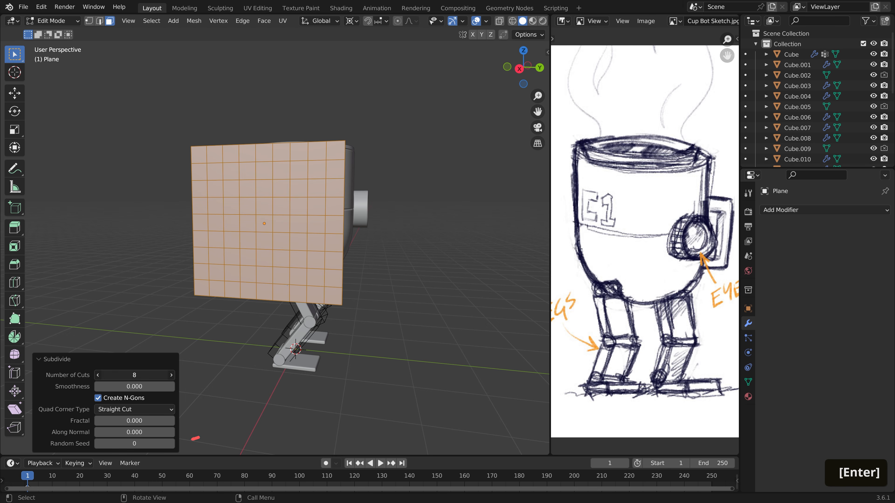
type("0")
key("Return")
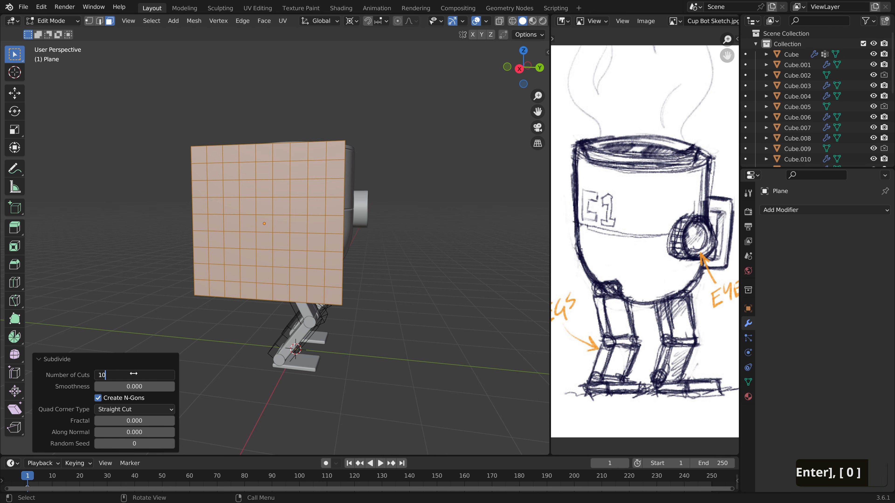
Step: Pick the faces forming a blocky C and 1, each five cells high, near the grid's middle and delete all other faces
middle_click_drag(267, 225, 281, 212)
scroll(281, 212, "up", 1)
scroll(281, 213, "up", 1)
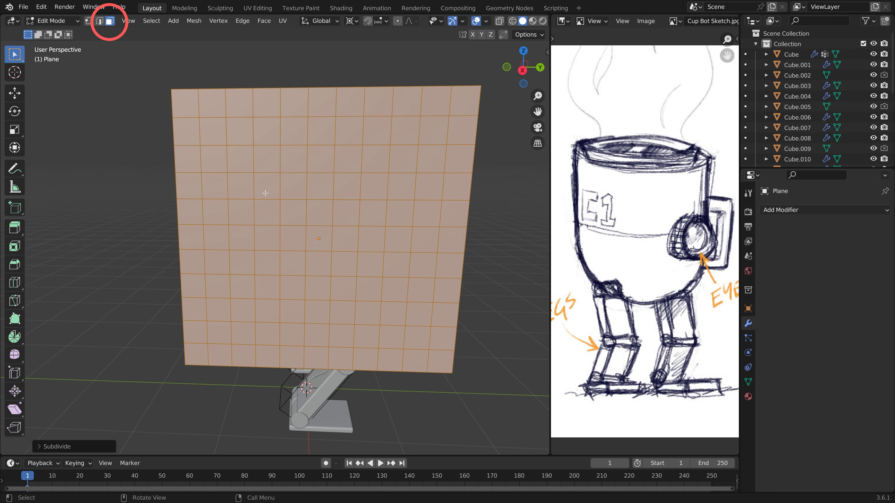
left_click(294, 185)
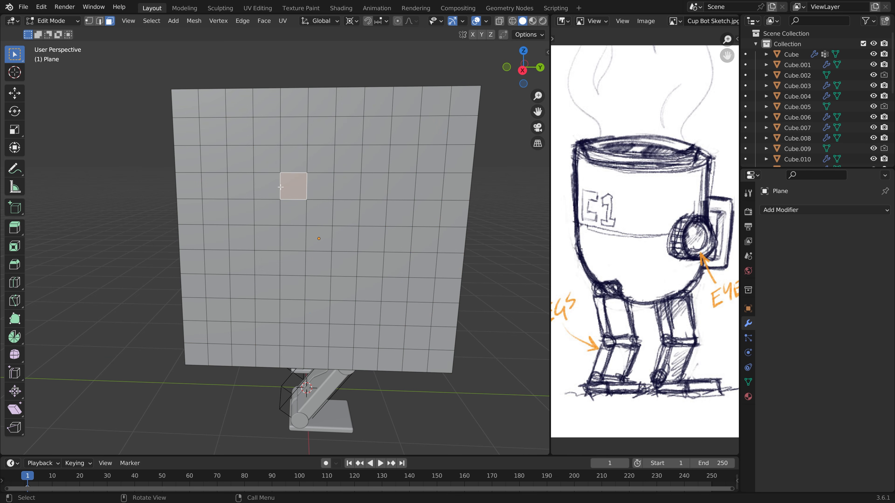
left_click(266, 186, "shift")
left_click(240, 185, "shift")
left_click(241, 212, "shift")
left_click(241, 238, "shift")
left_click(242, 262, "shift")
left_click(242, 286, "shift")
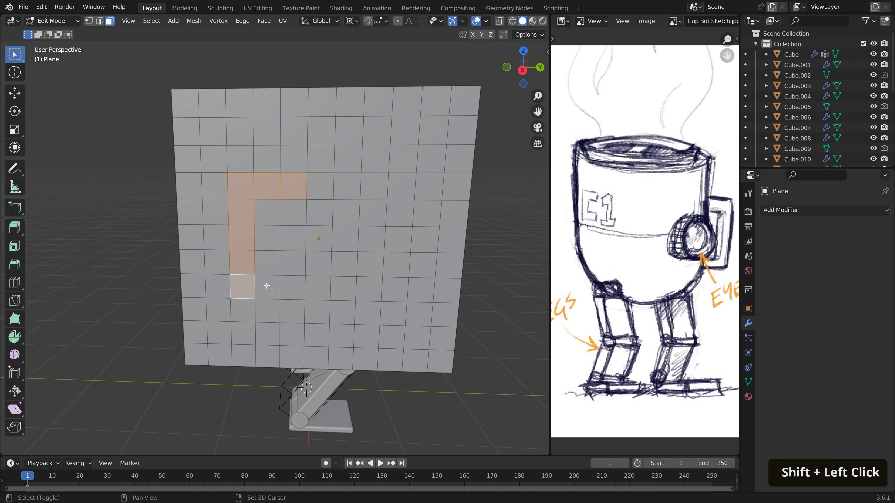
left_click(267, 285, "shift")
left_click(290, 287, "shift")
left_click(347, 186, "shift")
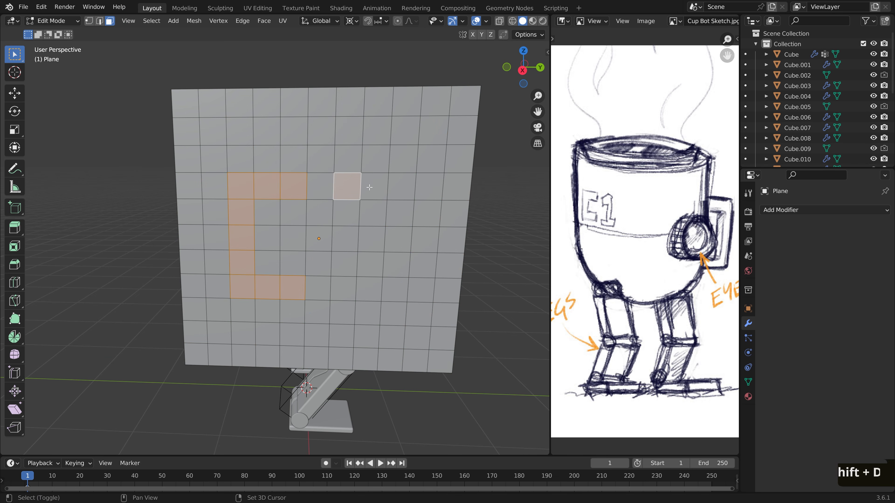
left_click(373, 186, "shift")
left_click(372, 212, "shift")
left_click(371, 239, "shift")
left_click(370, 264, "shift")
left_click(368, 291, "shift")
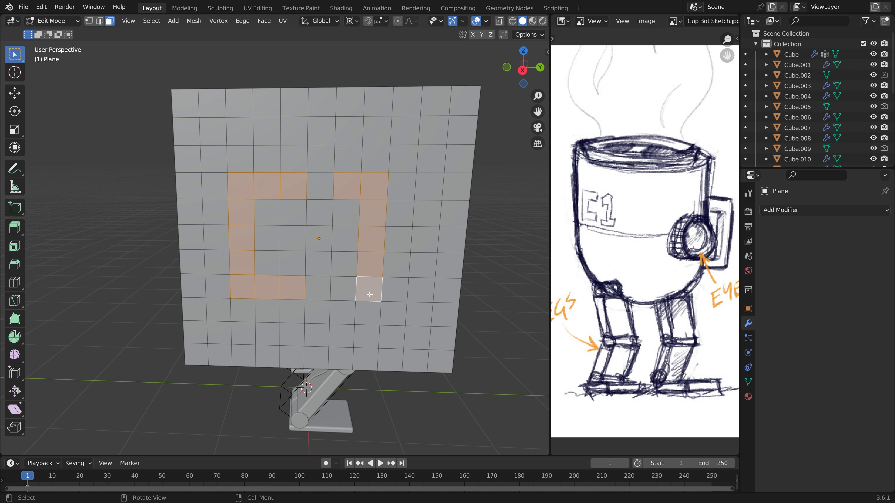
key("ctrl+i")
key("x")
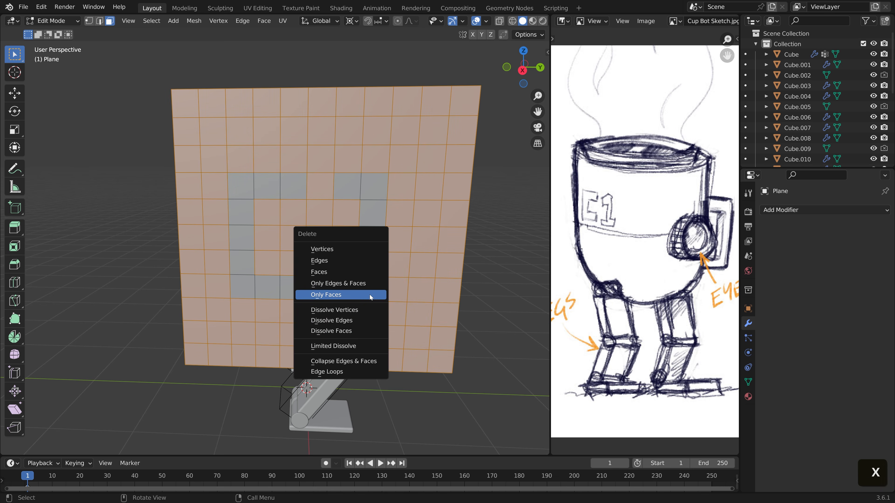
left_click(365, 274)
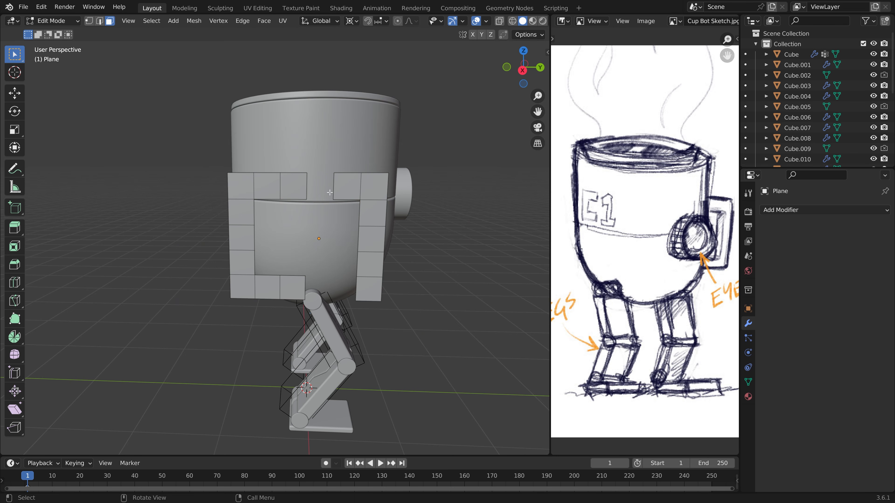
Step: Bevel the vertices at the C's upper-left and lower-right corners and the 1's upper-left and lower-right corners, then return to Object Mode
key("1")
left_click(227, 173)
left_click(333, 173, "shift")
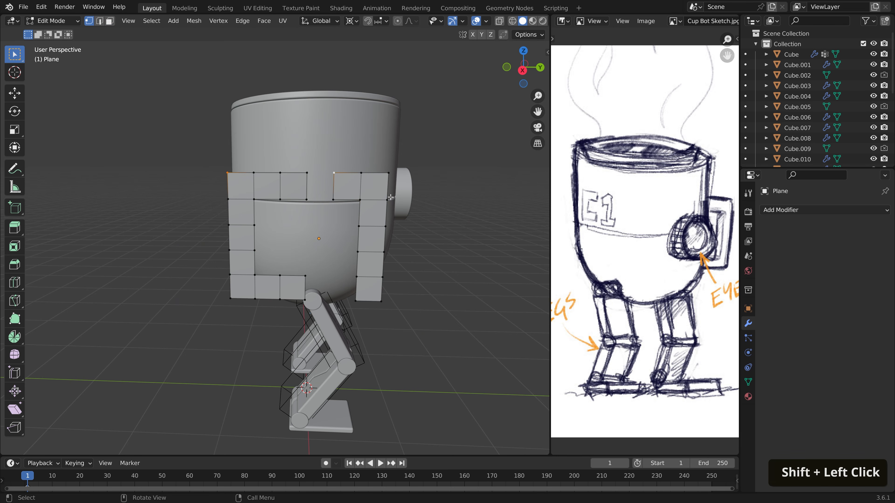
left_click(384, 302, "shift")
left_click(303, 300, "shift")
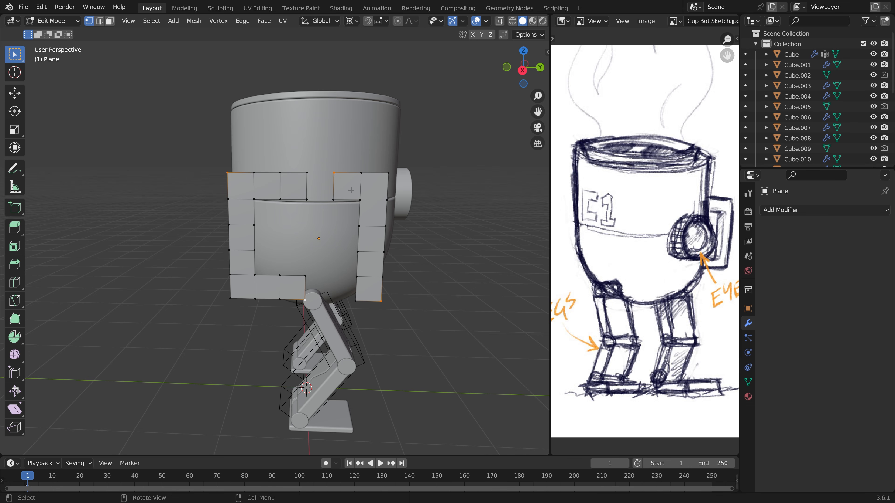
right_click(351, 189)
left_click(341, 215)
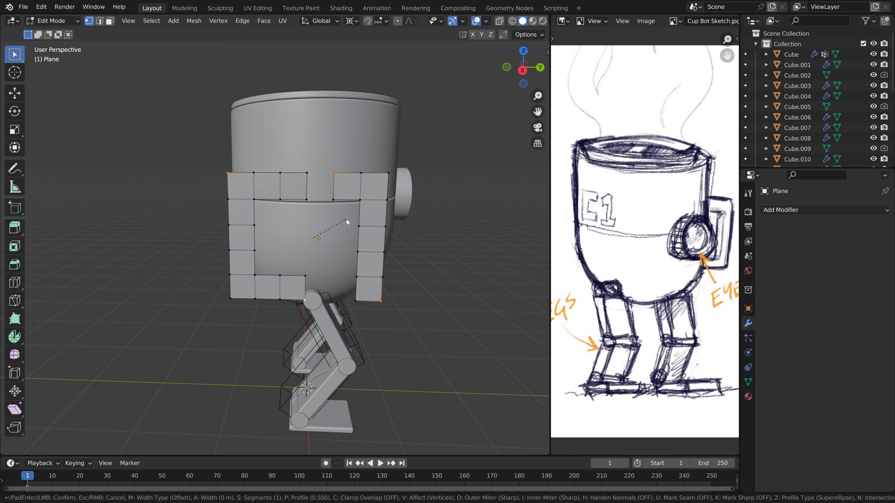
key("Escape")
key("Tab")
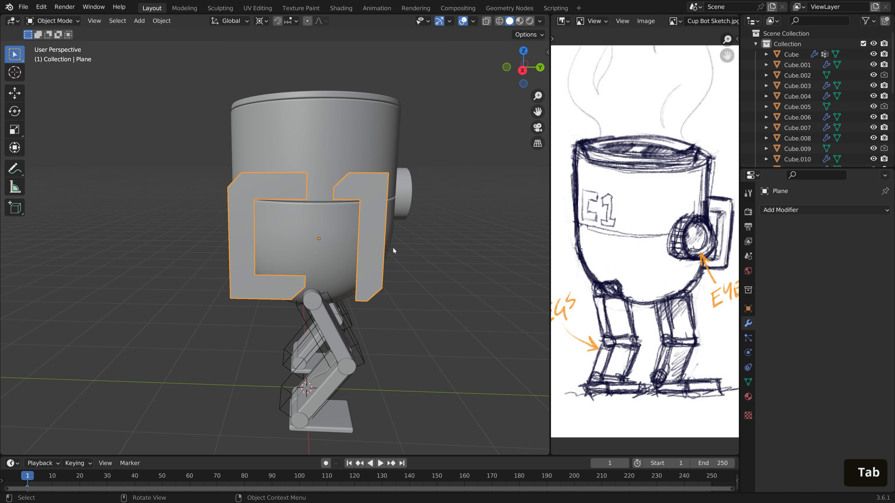
Step: In right orthographic view, scale the whole C1 mesh down in Edit Mode and move it onto the cup's upper body above the seam
middle_click_drag(393, 247, 385, 231)
key("KP_5")
key("Tab")
key("a")
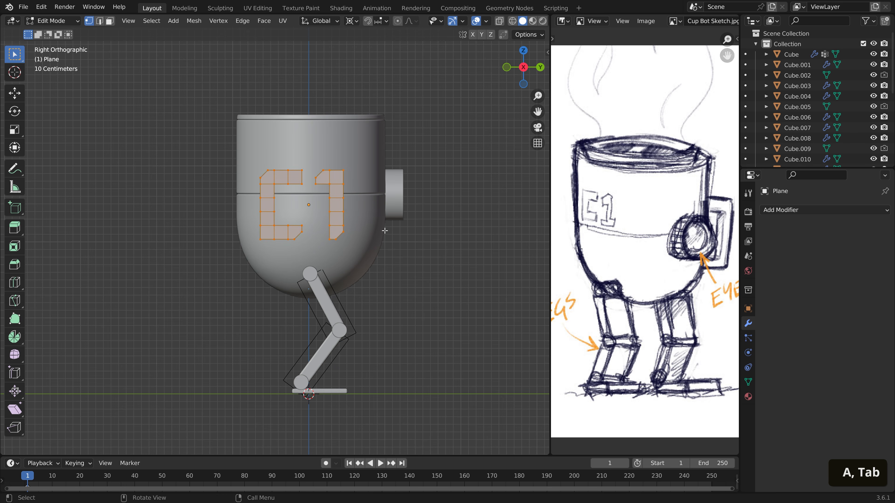
key("s")
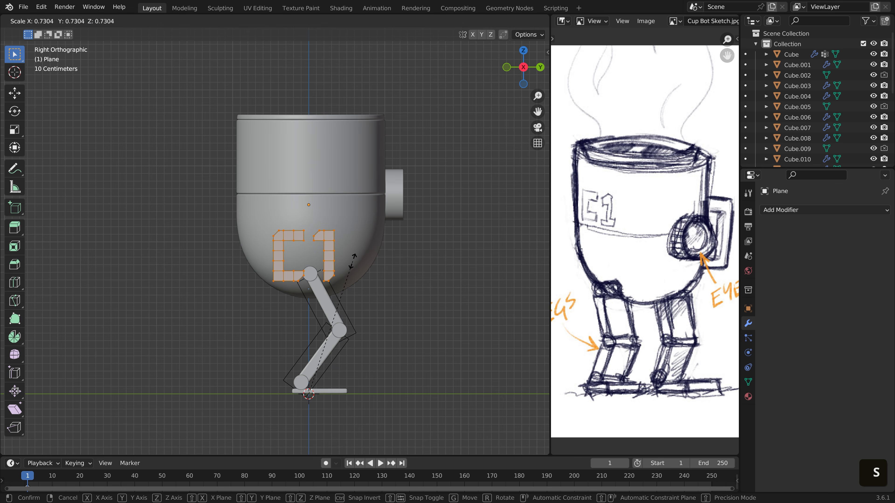
left_click(351, 276)
key("g")
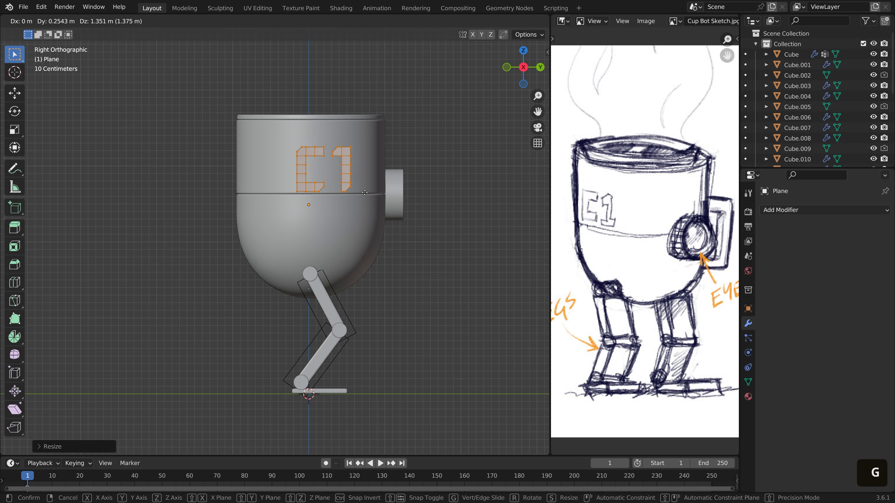
left_click(368, 190)
Step: Set the transform pivot point to Bounding Box Center and nudge the lettering slightly up and toward the eye
left_click(351, 21)
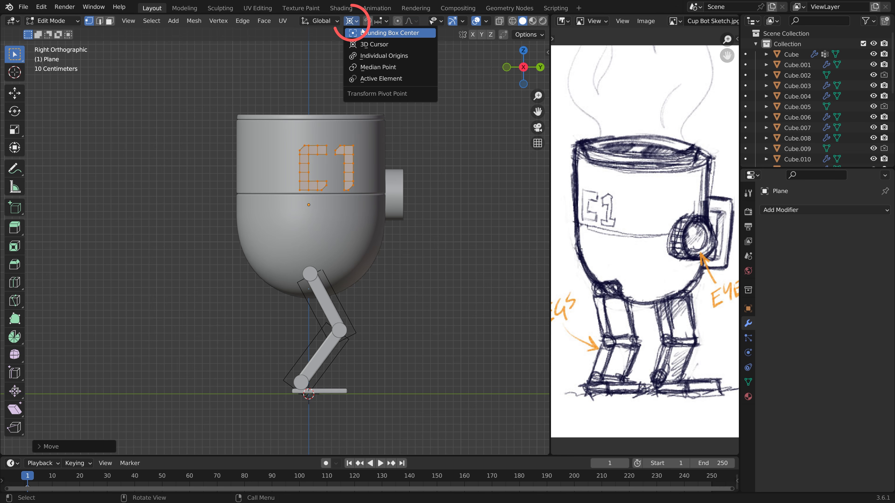
left_click(366, 33)
key("g")
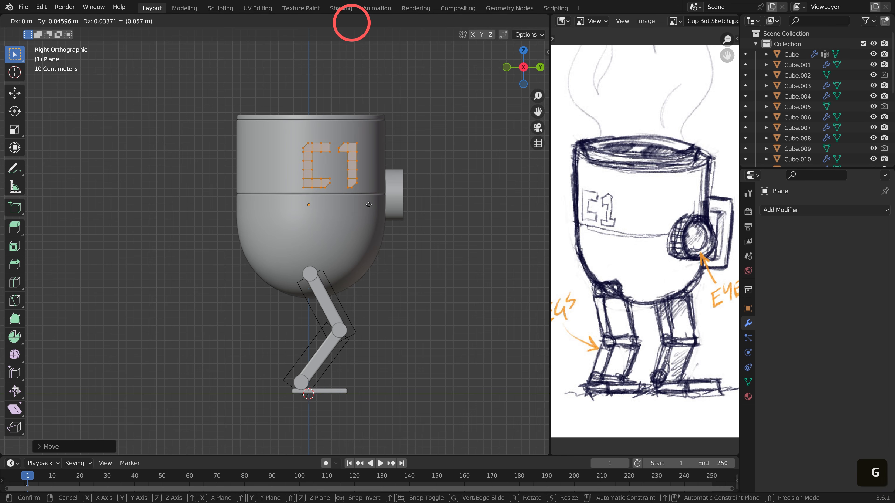
left_click(368, 202)
Step: Move the 1 about 0.09 m along the Y axis closer to the C and return to Object Mode
key("g")
key("x")
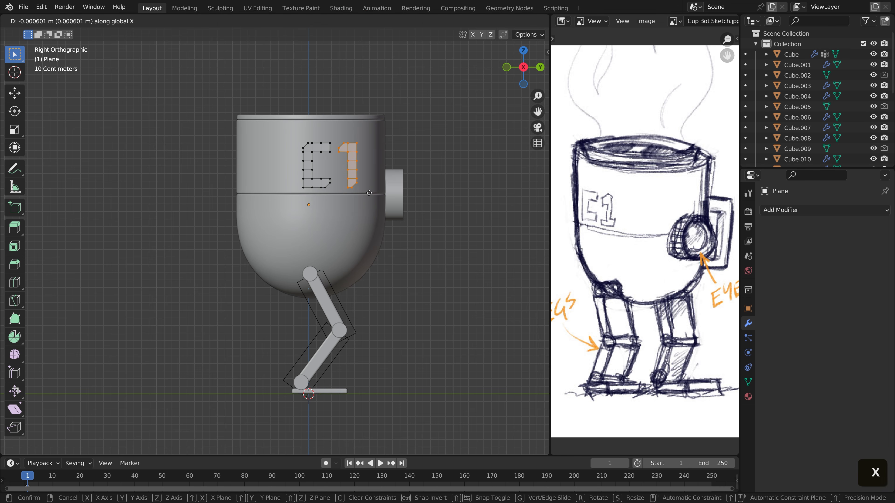
key("y")
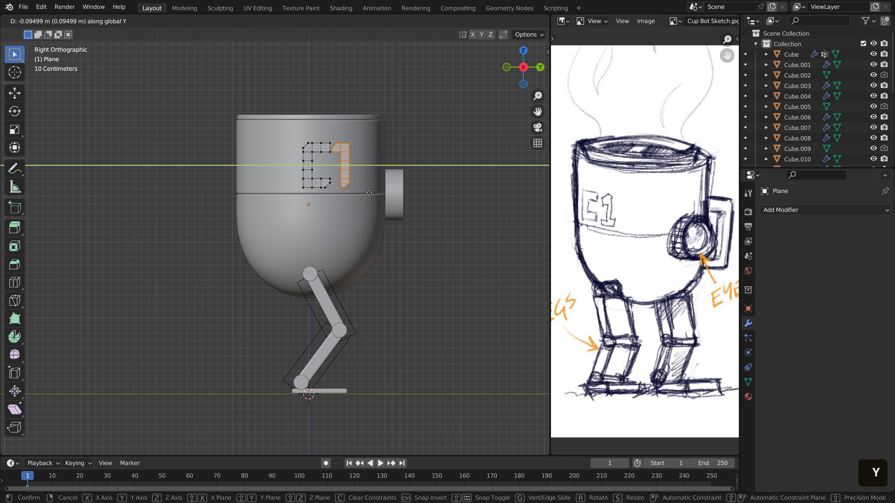
left_click(369, 193)
key("a")
middle_click_drag(369, 193, 247, 200)
key("Tab")
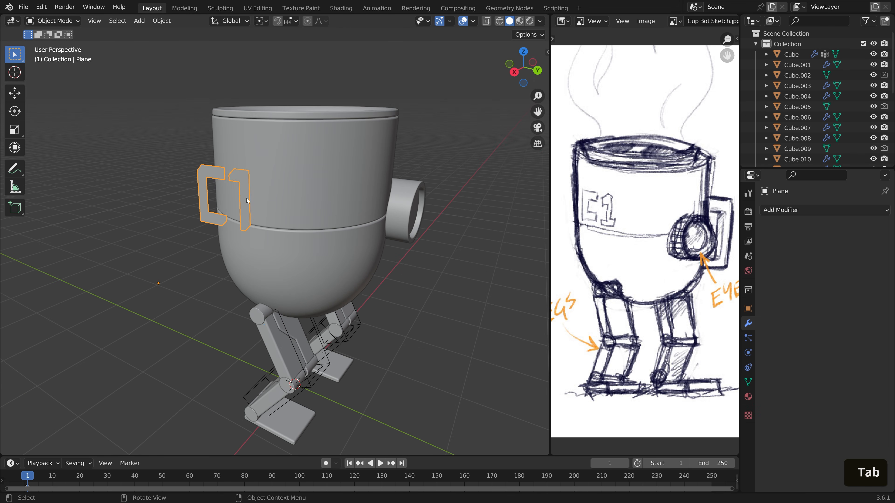
Step: Add a Subdivision Surface modifier to the lettering, set to Simple with 2 viewport levels
left_click(805, 212)
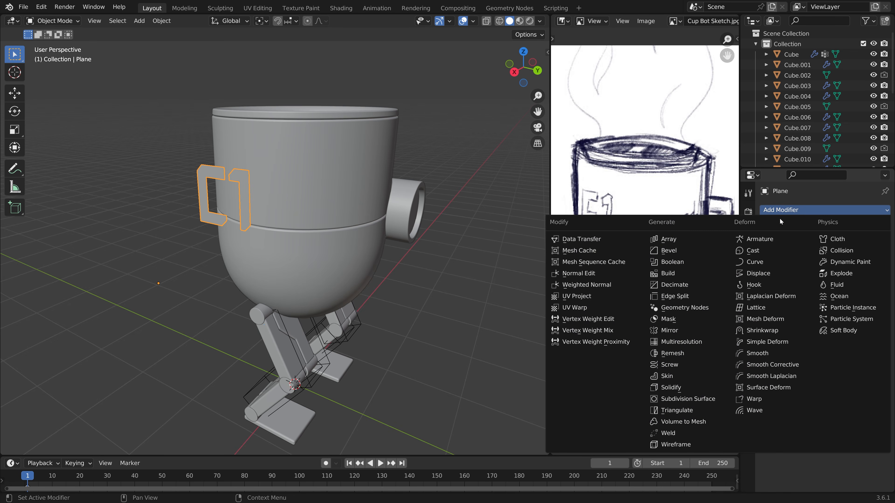
left_click(706, 400)
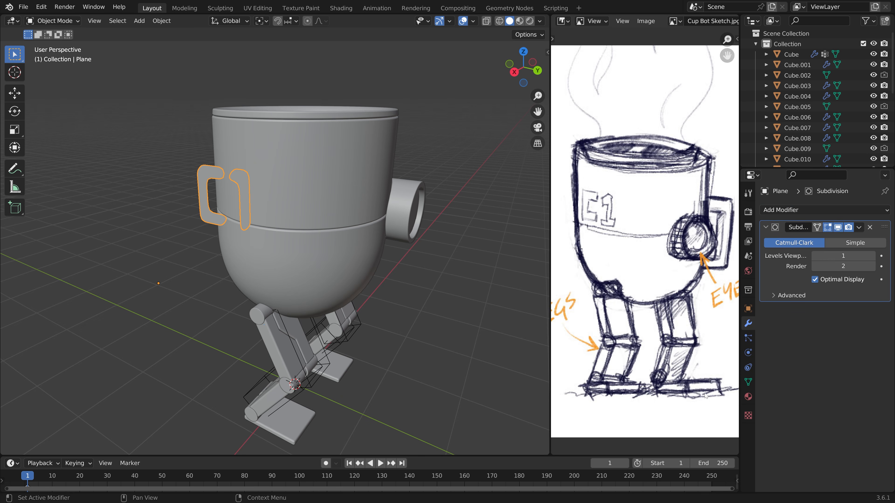
left_click(870, 247)
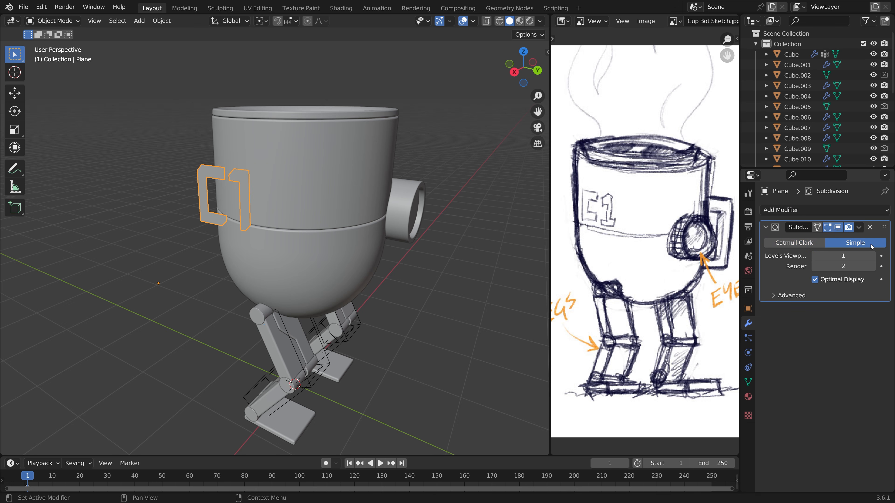
left_click(873, 256)
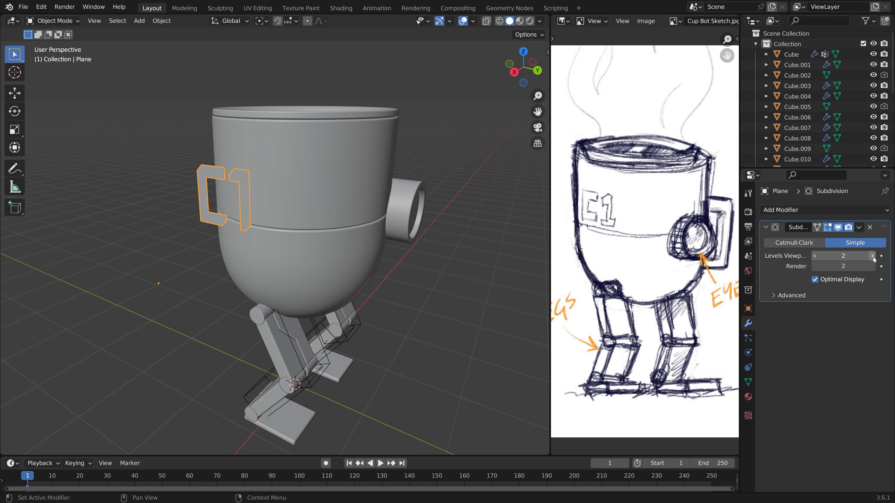
Step: Add a Shrinkwrap modifier to the lettering with the cup body, Roundcube, as its target
left_click(826, 211)
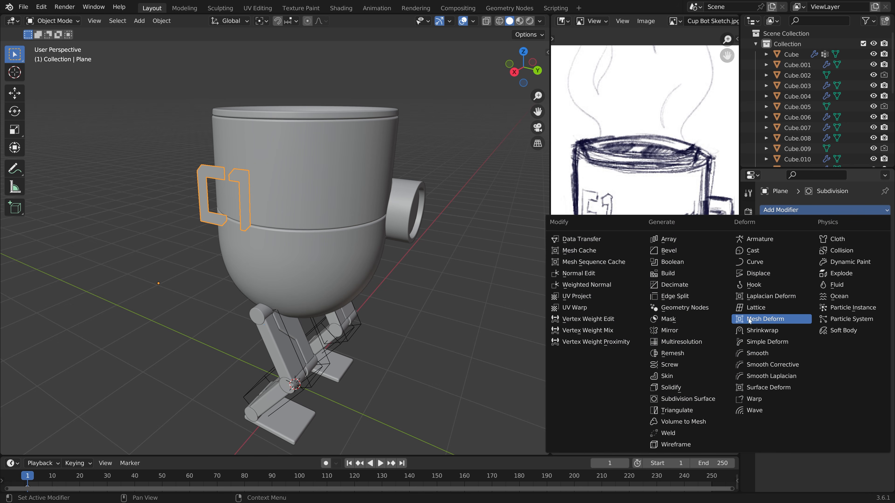
left_click(762, 331)
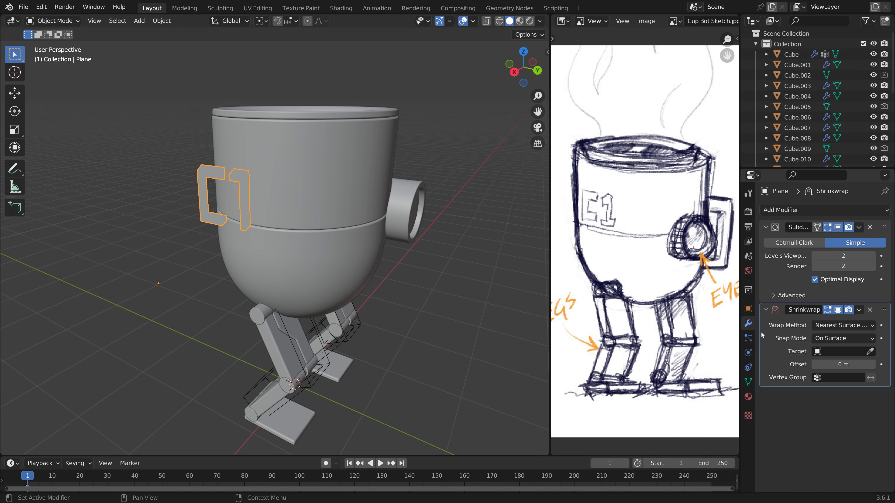
left_click(870, 351)
left_click(310, 168)
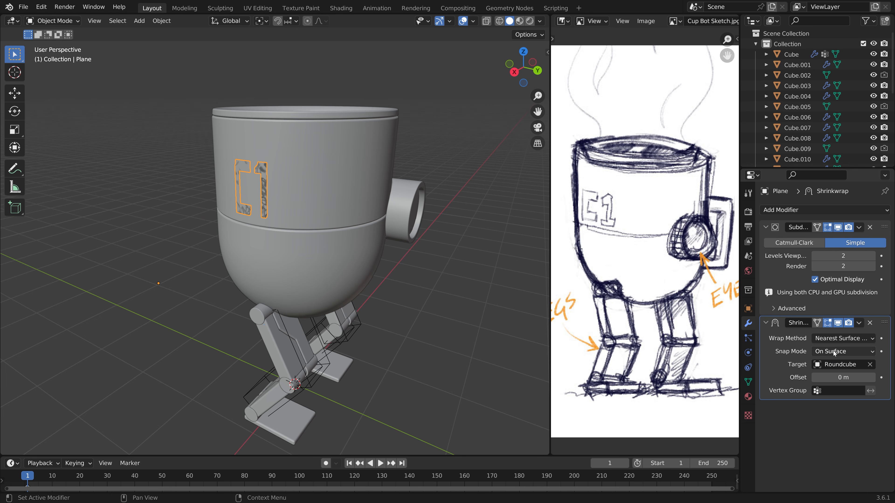
Step: Set the Shrinkwrap wrap method to Project and apply the lettering's rotation and scale
left_click(842, 339)
left_click(814, 363)
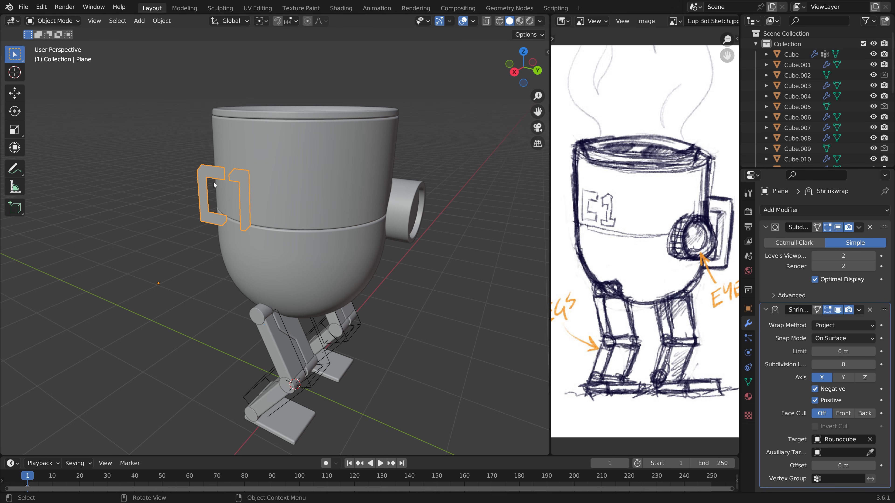
key("ctrl+a")
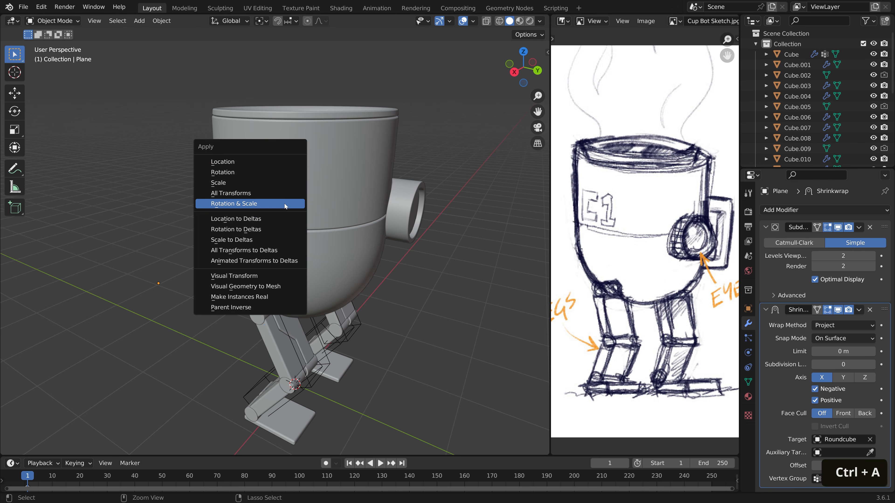
left_click(286, 203)
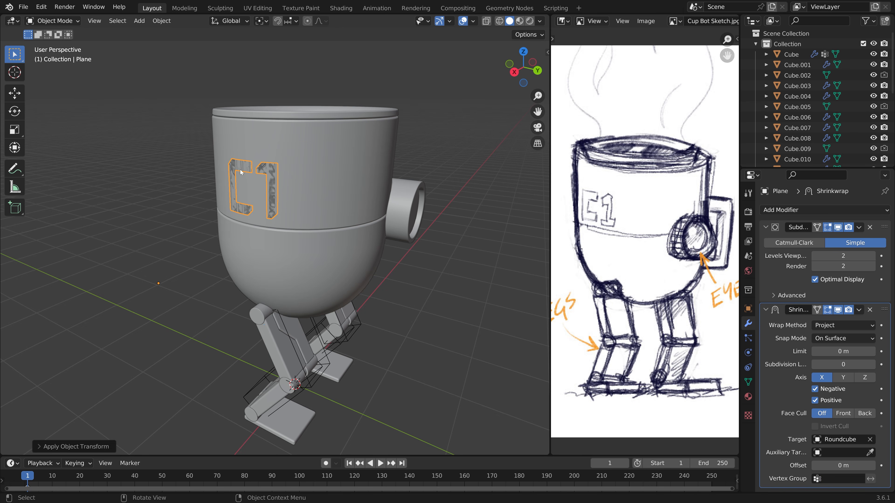
Step: Set the lettering's Shrinkwrap offset to 0.003 m, deselect it and check the marking on the cup
scroll(795, 365, "down", 1)
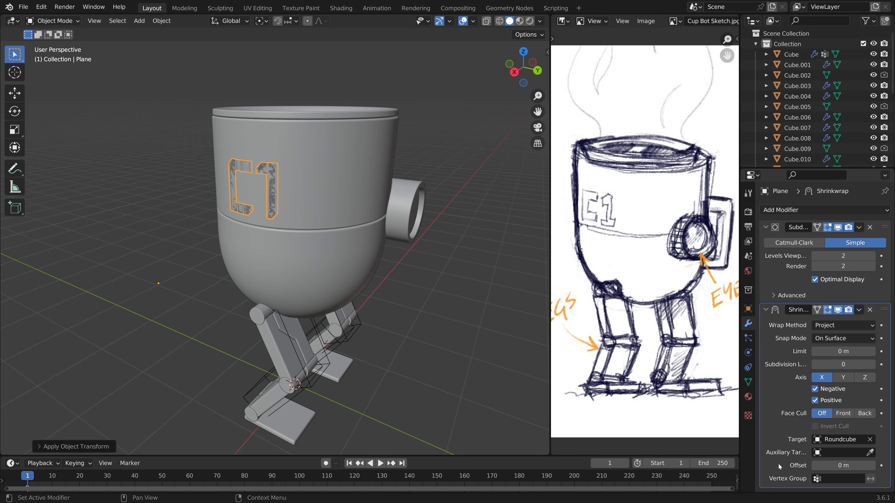
left_click(822, 468, "shift")
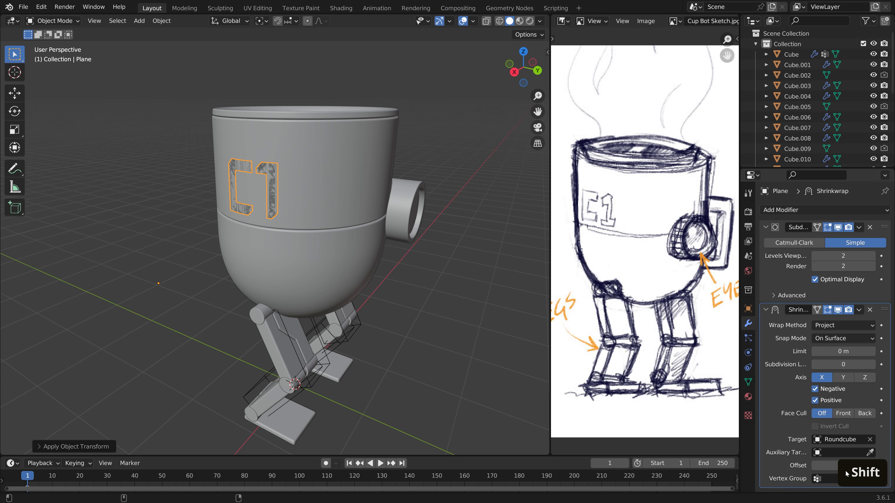
key("alt+a")
middle_click_drag(268, 211, 290, 205)
scroll(359, 234, "down", 3)
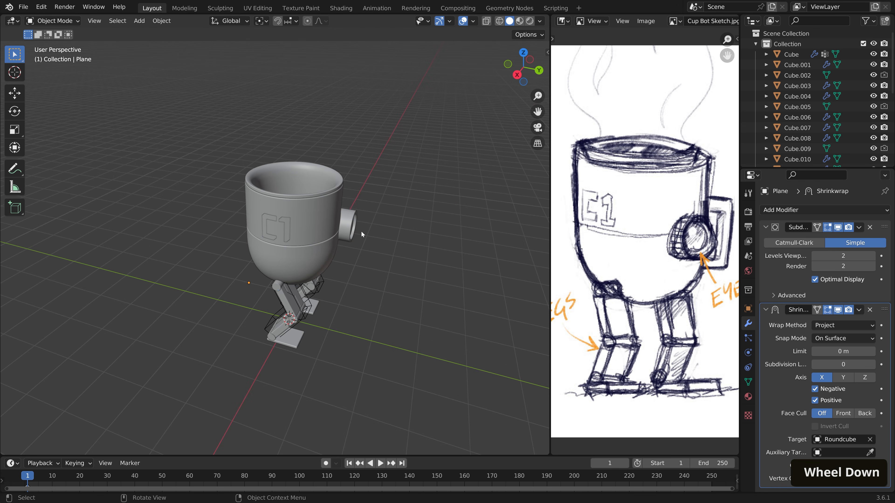
middle_click_drag(360, 234, 327, 220)
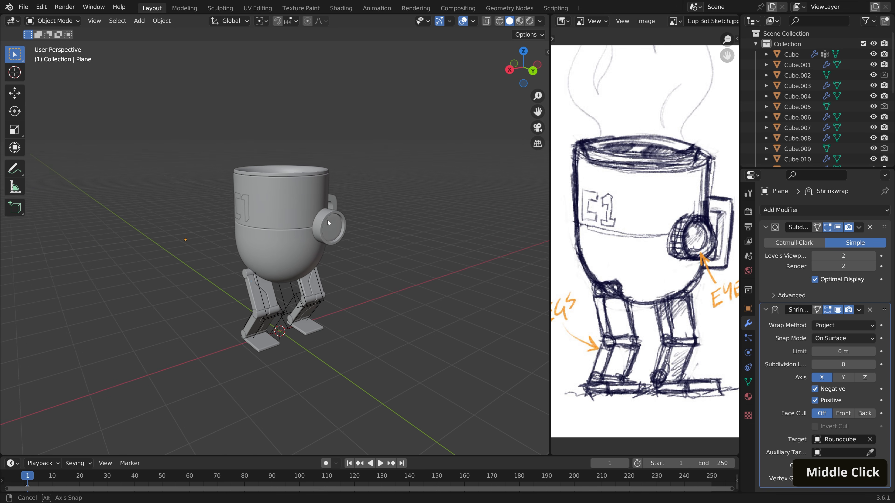
scroll(376, 261, "up", 2)
scroll(376, 261, "down", 1)
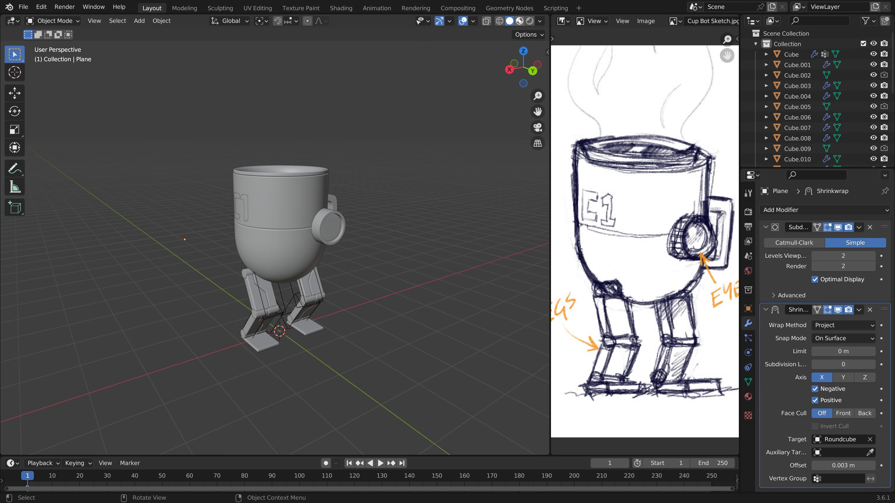
Step: Switch the viewport to Rendered shading, enlarge the reference image area and turn it into a Shader Editor showing the World nodes
left_click(529, 22)
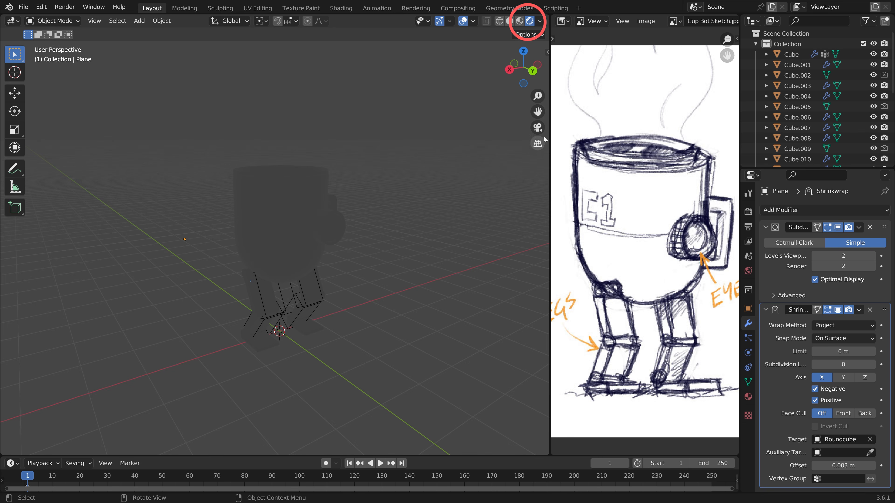
left_click_drag(549, 110, 448, 111)
left_click(460, 21)
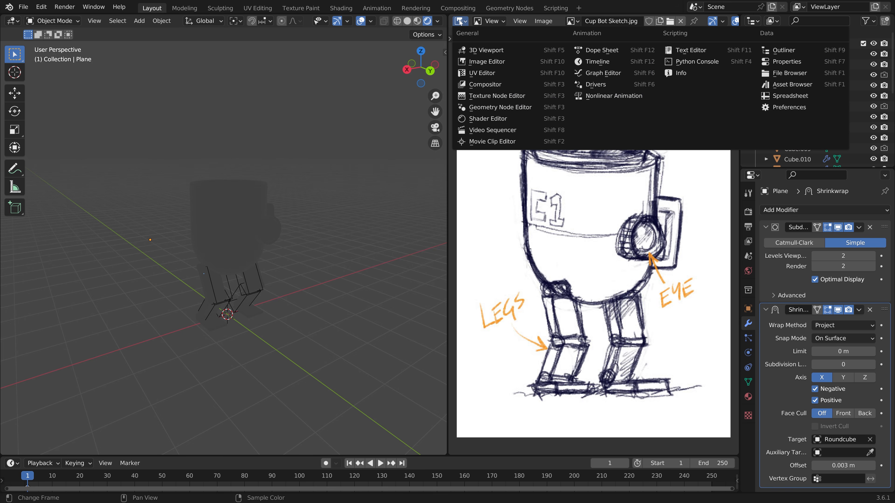
left_click(494, 119)
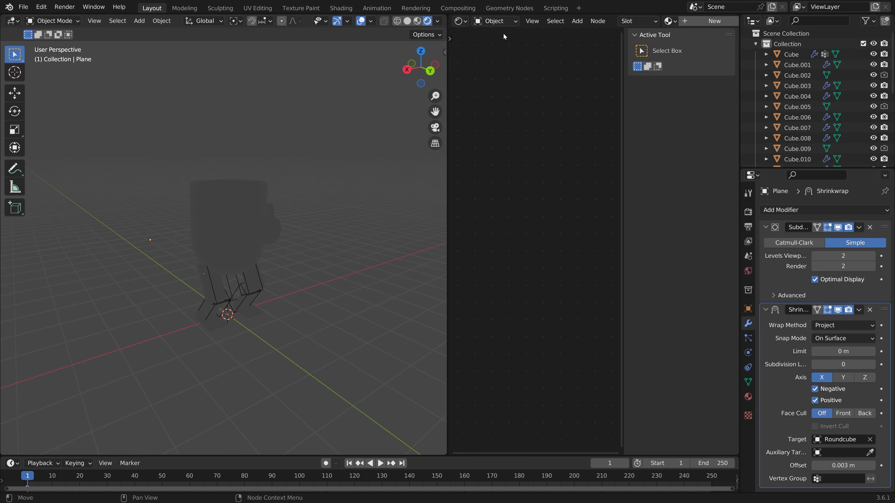
left_click(497, 20)
left_click(506, 45)
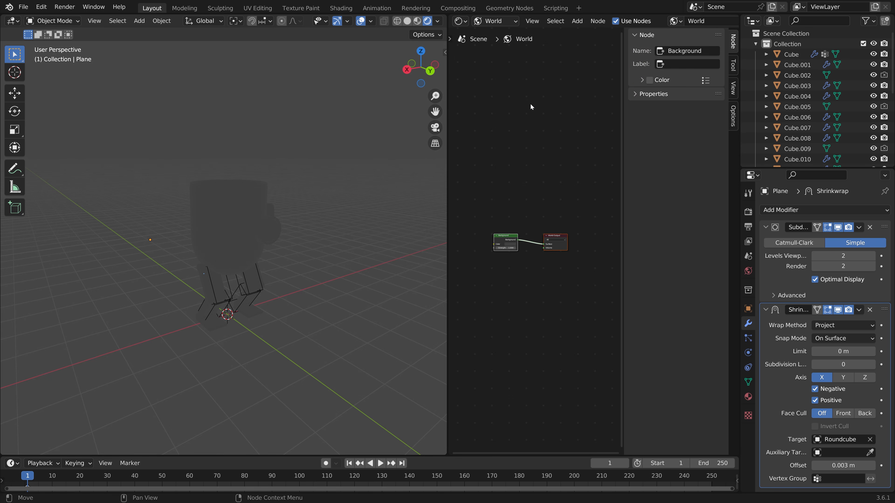
Step: Add an Environment Texture node to the World nodes, placed before the Background node
key("n")
scroll(673, 147, "up", 3)
key("shift+a")
left_click(507, 131, "shift")
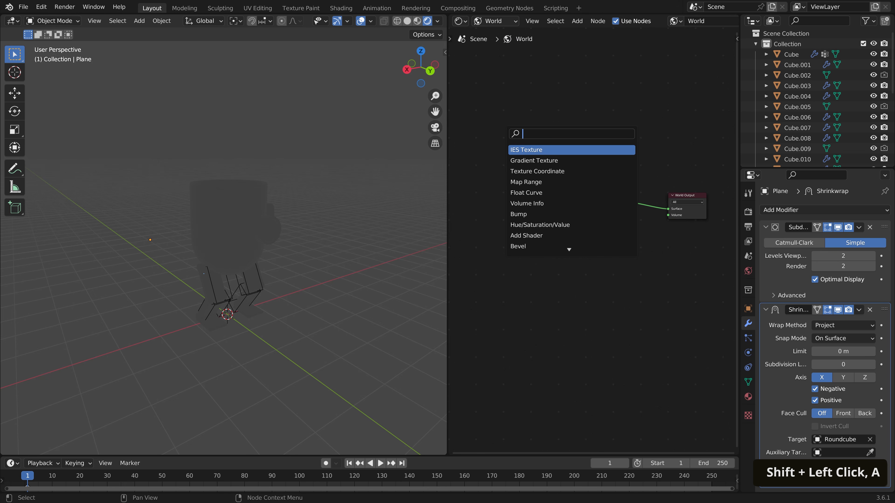
type("env")
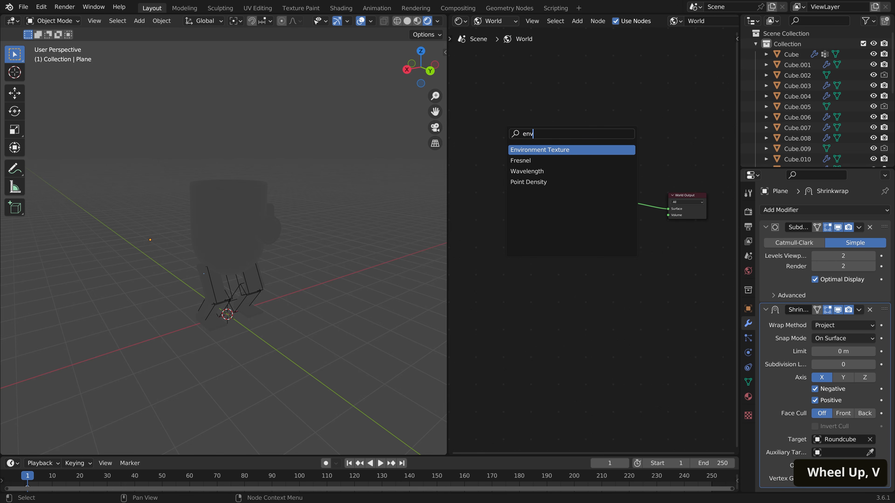
key("Return")
left_click(534, 180)
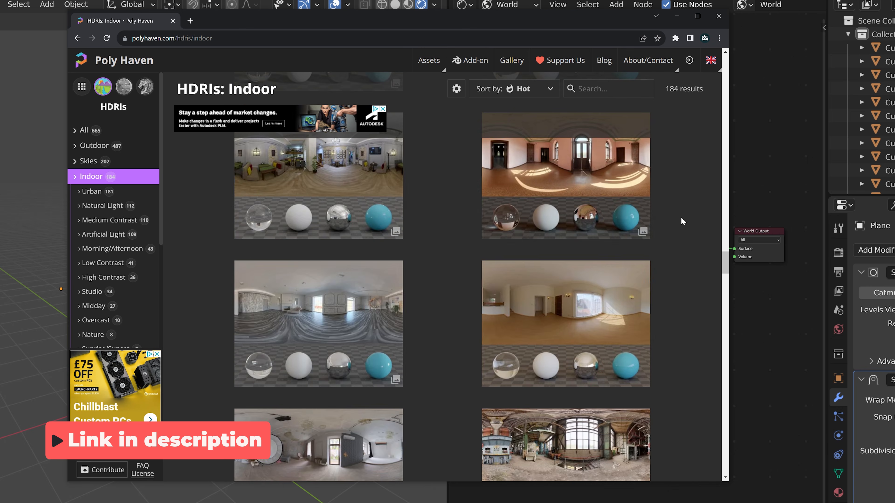
Step: Switch to the Poly Haven website in the browser and download the Large Corridor HDRI at 2K in HDR format
left_click(587, 176)
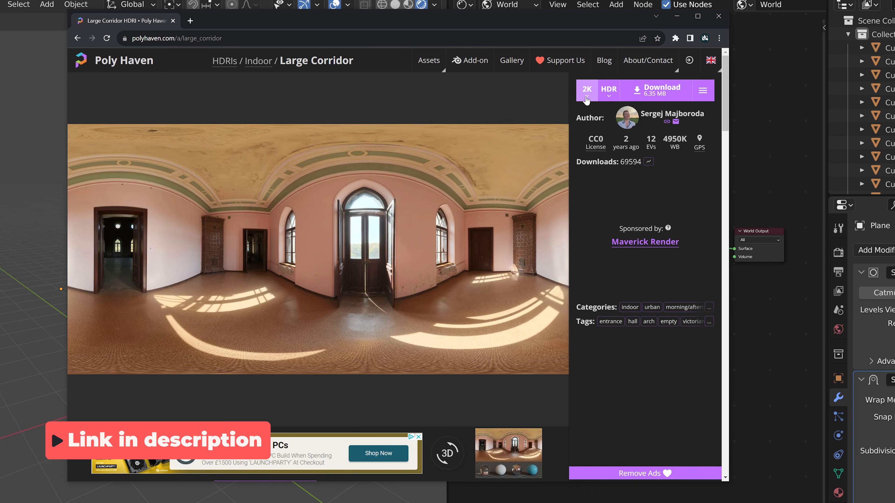
left_click(631, 99)
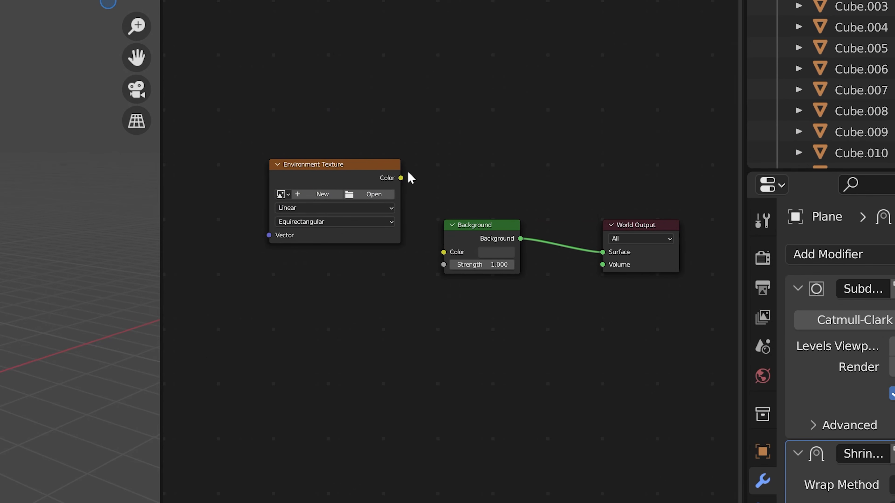
Step: Back in Blender, connect the Environment Texture's Color to the Background's Color and load large_corridor_2k.hdr into it
left_click_drag(404, 173, 444, 252)
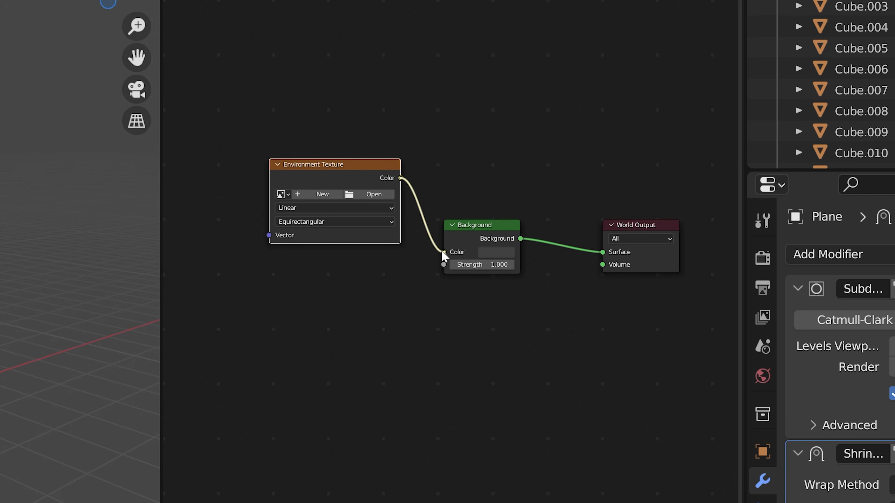
left_click(373, 194)
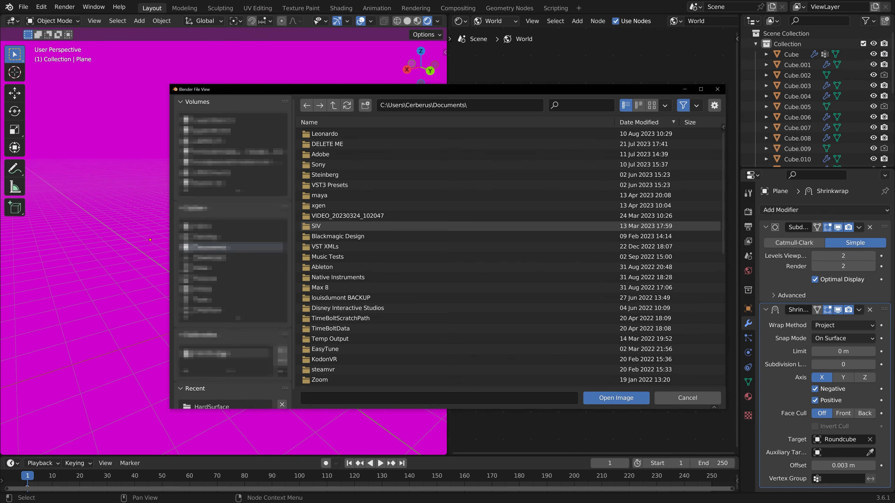
left_click(221, 353)
left_click(332, 110)
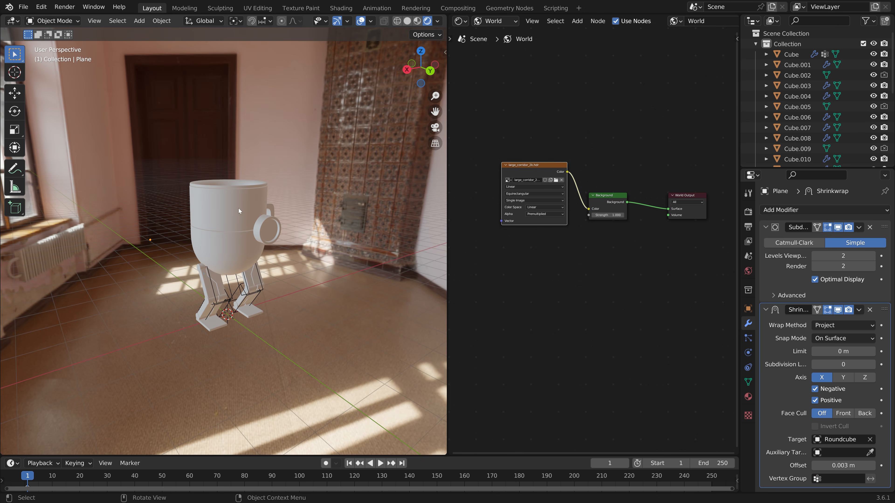
Step: Add a second Background node below the existing one in the World nodes
left_click(617, 261)
key("shift+a")
left_click(623, 262, "shift")
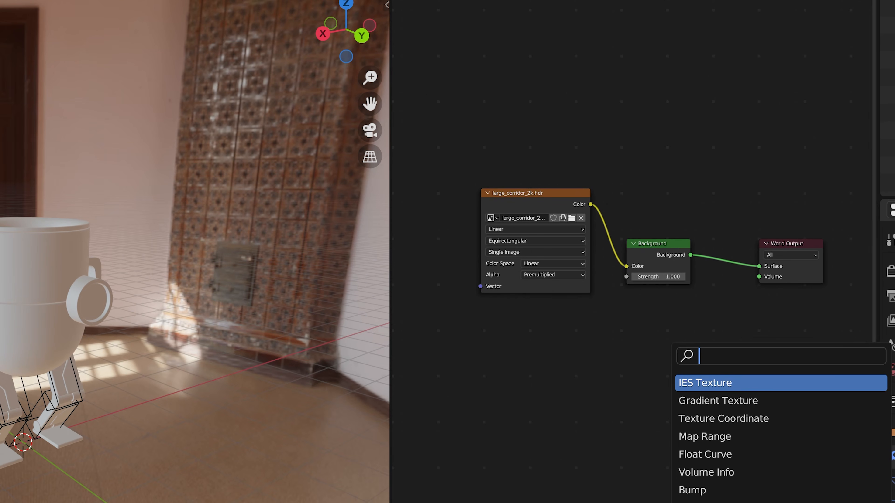
type("bac")
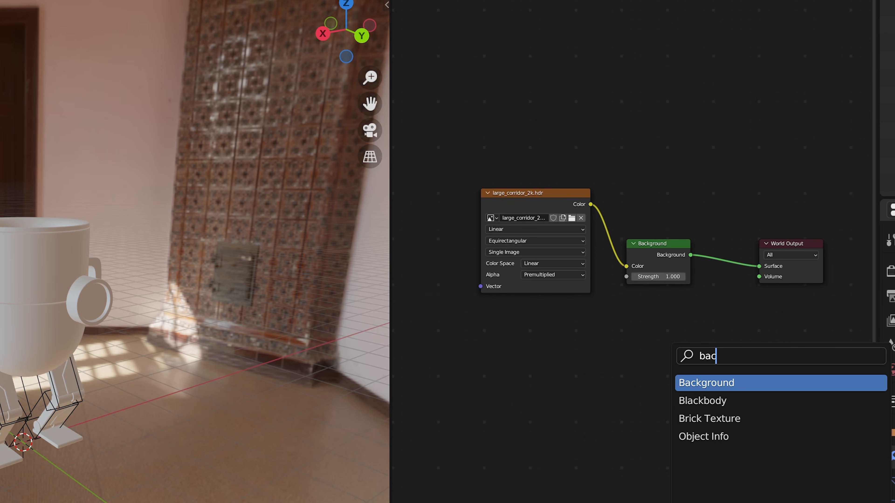
key("Return")
Step: Insert a Mix Shader between the first Background and World Output, and connect the second Background to its lower Shader input
key("shift+a")
type("mi")
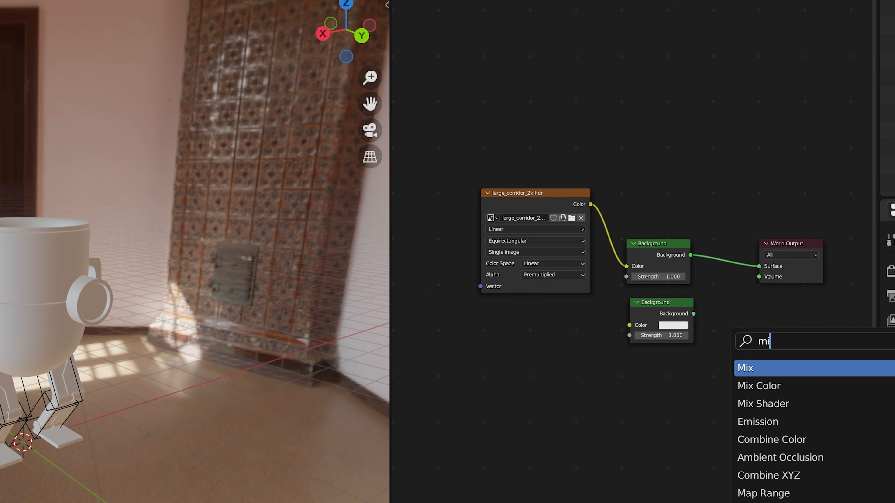
left_click(789, 403)
left_click(743, 282)
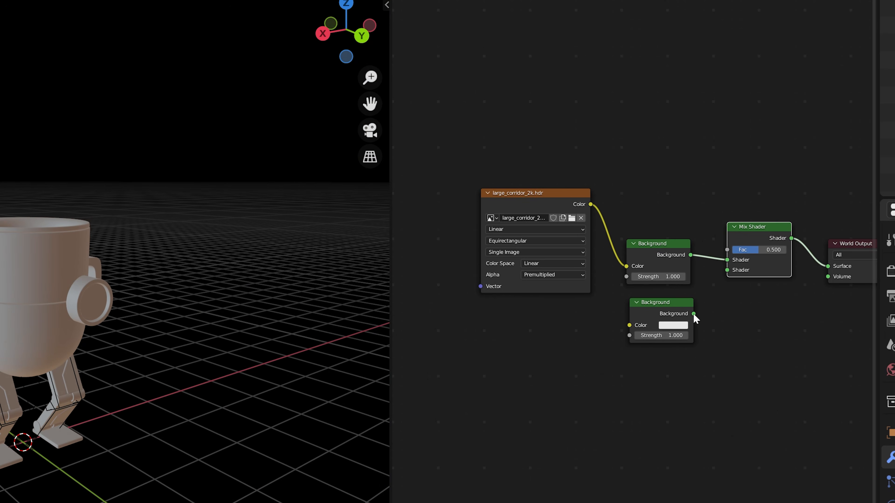
left_click_drag(693, 313, 726, 270)
left_click_drag(693, 314, 727, 271)
Step: Add a Light Path node above the others and connect its Is Camera Ray output to the Mix Shader's Fac
key("shift+a")
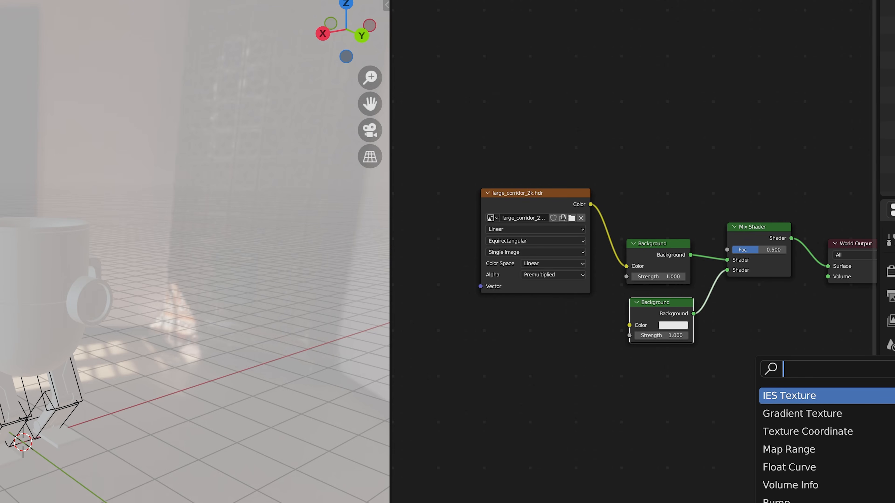
type("light")
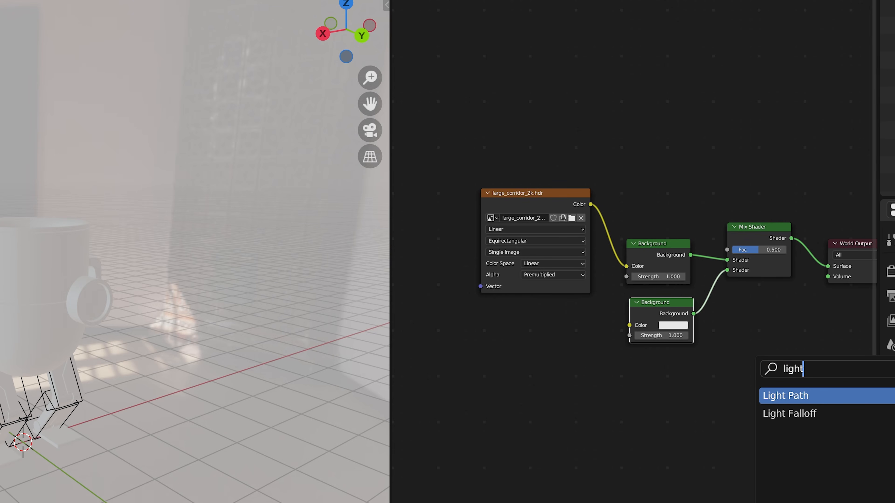
key("Return")
left_click(689, 42)
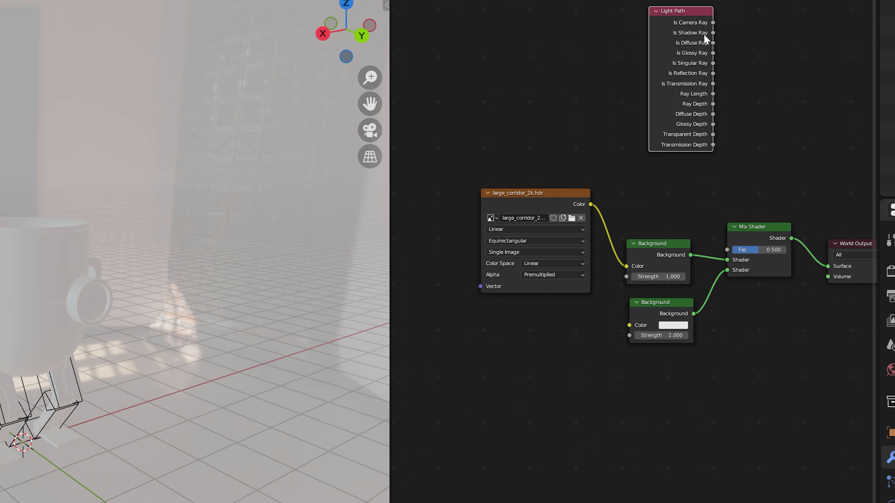
left_click_drag(712, 22, 727, 250)
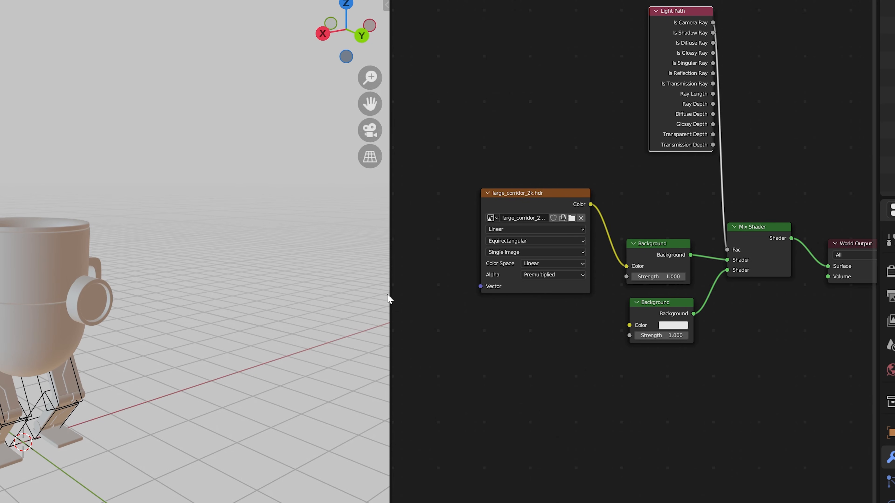
Step: Darken the second Background node's colour to dark grey and move the environment texture node slightly up
left_click(666, 325)
scroll(706, 221, "down", 10)
scroll(706, 216, "down", 10)
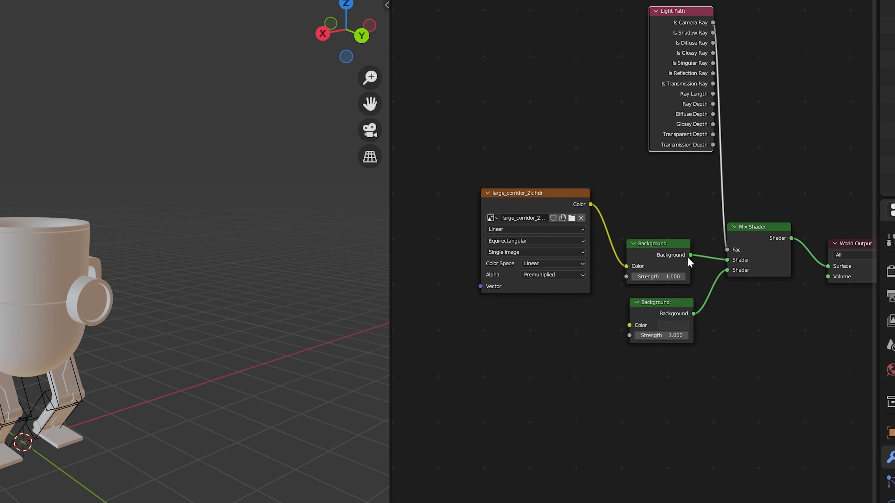
left_click_drag(516, 198, 524, 164)
middle_click_drag(543, 158, 524, 174)
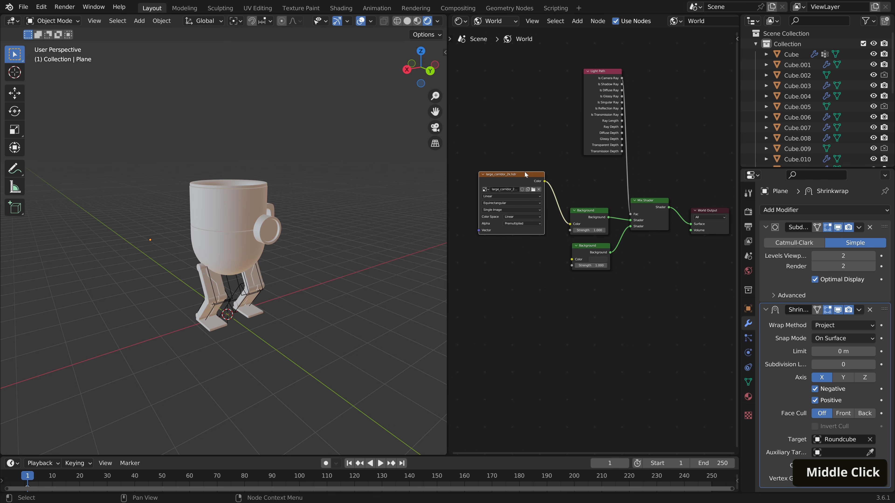
Step: Enable Ambient Occlusion in the Eevee render settings and set its distance to 1 m
left_click(748, 212)
left_click(773, 283)
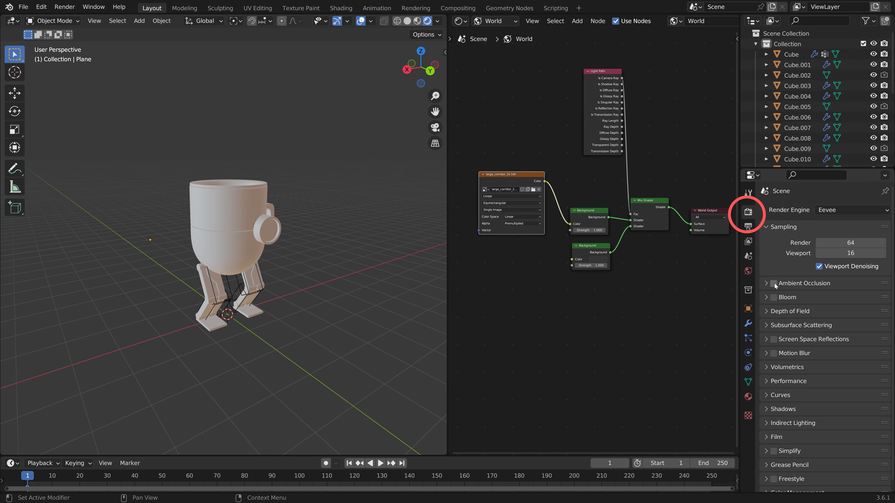
left_click(767, 283)
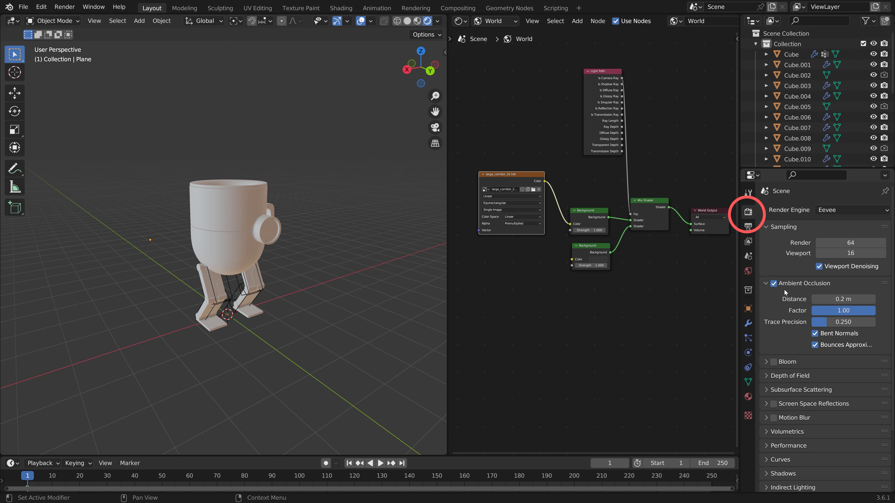
left_click(843, 299)
type("1")
key("Return")
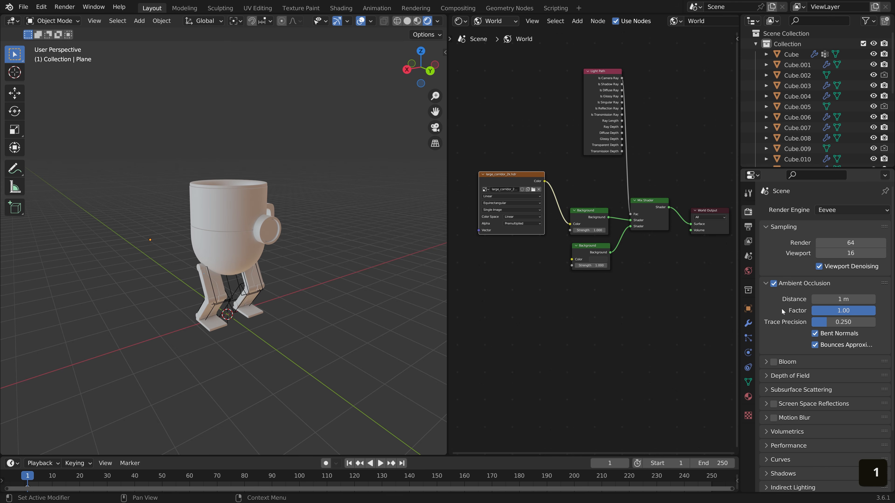
Step: Create a new material on the cup body and name it Cup
scroll(340, 253, "up", 4)
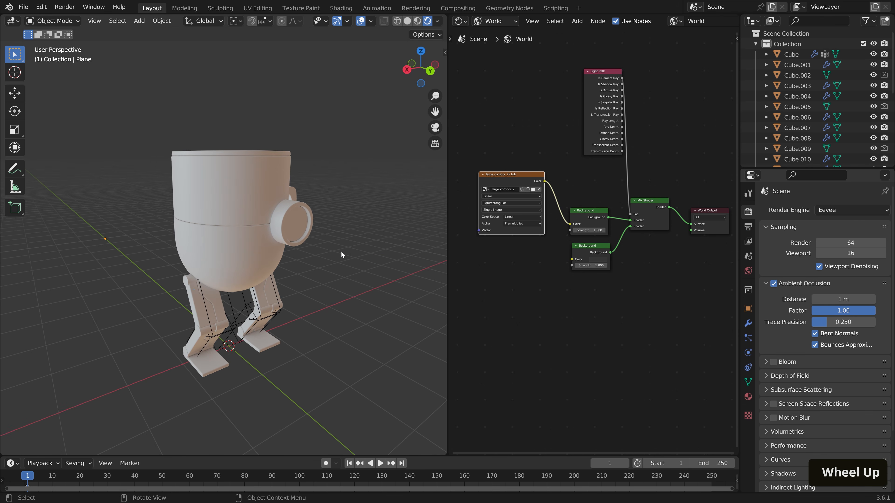
left_click(262, 211)
scroll(284, 235, "down", 2)
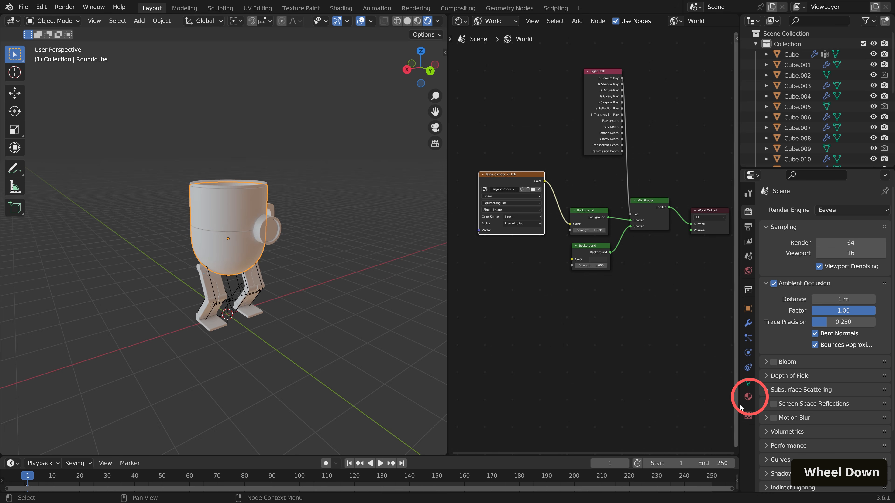
left_click(748, 396)
left_click(831, 254)
double_click(777, 215)
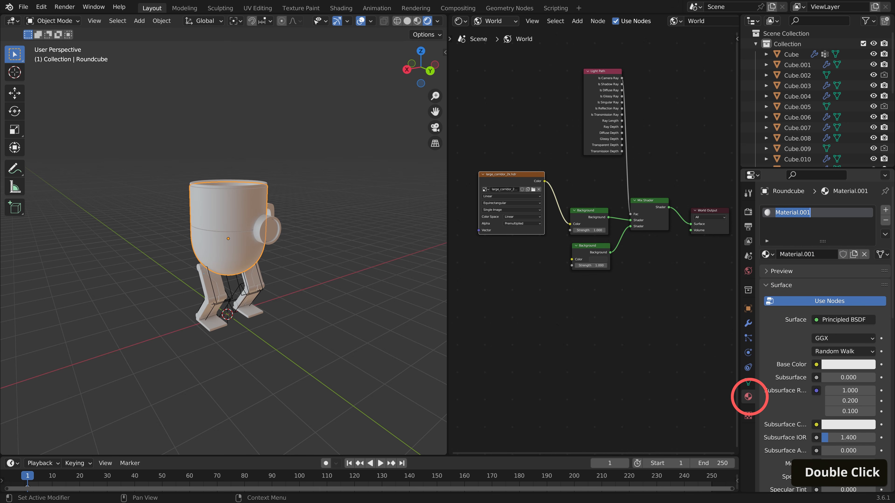
type("Cup")
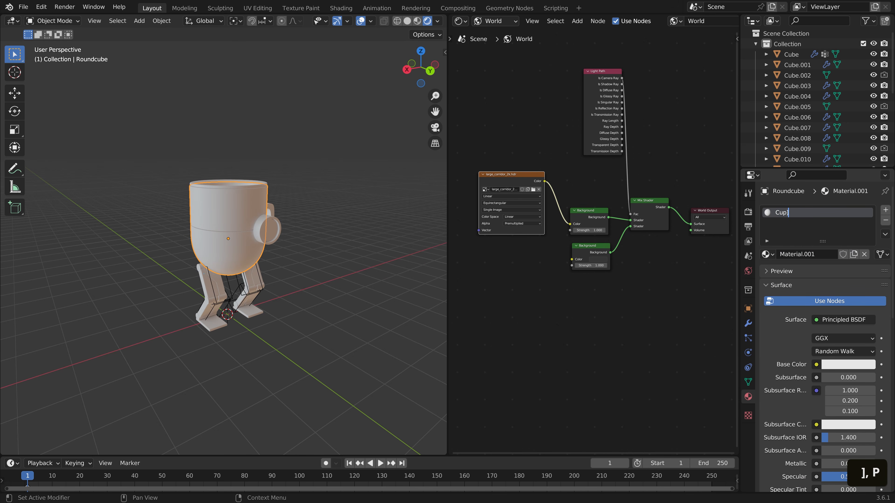
type("]")
key("BackSpace")
Step: Set the Cup material's base colour to pale yellow-green (hue 0.183, saturation 0.226, value 0.704) and its roughness to 0.380
left_click(847, 365)
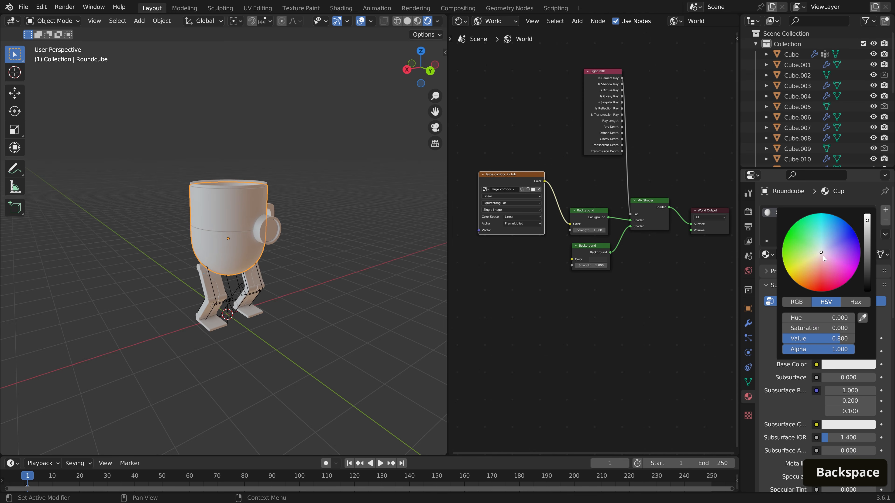
left_click_drag(821, 253, 817, 254)
scroll(817, 254, "down", 2)
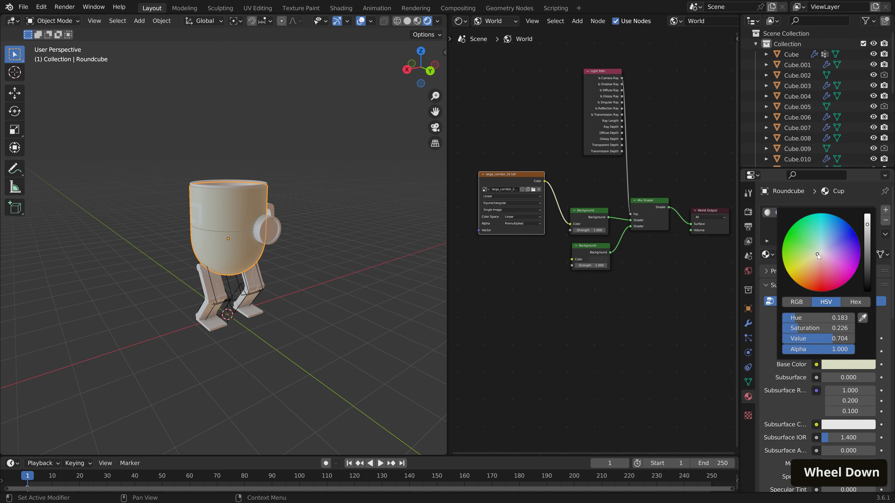
scroll(790, 364, "down", 8)
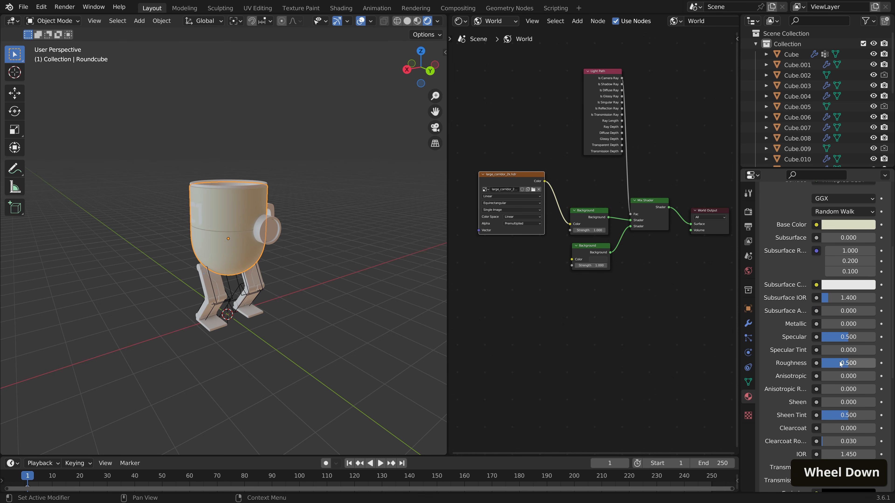
left_click_drag(840, 361, 842, 363)
Step: Switch the node editor's shader type from World to Object to show the Cup material's nodes
left_click(495, 21)
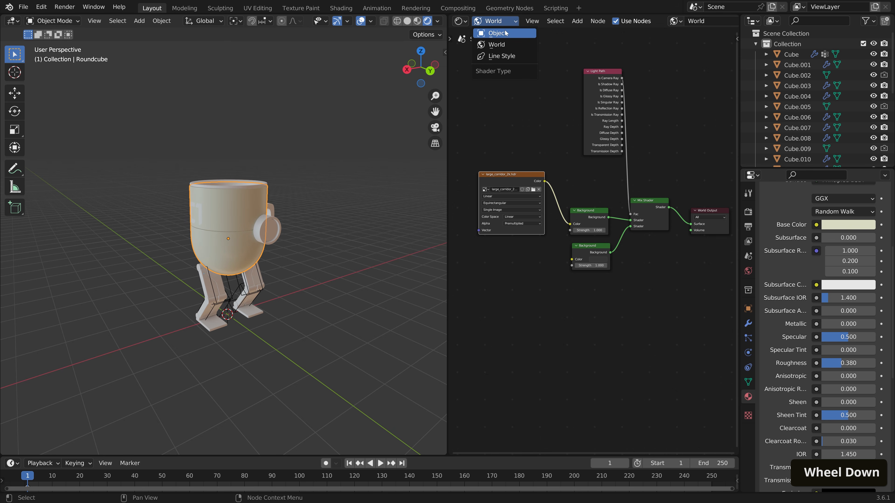
left_click(504, 33)
middle_click_drag(653, 244, 657, 193)
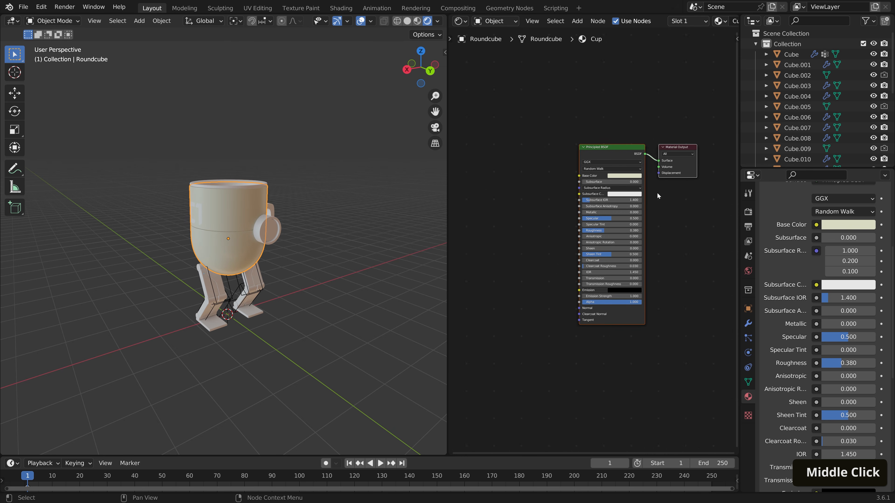
scroll(657, 199, "up", 1)
scroll(658, 199, "down", 1)
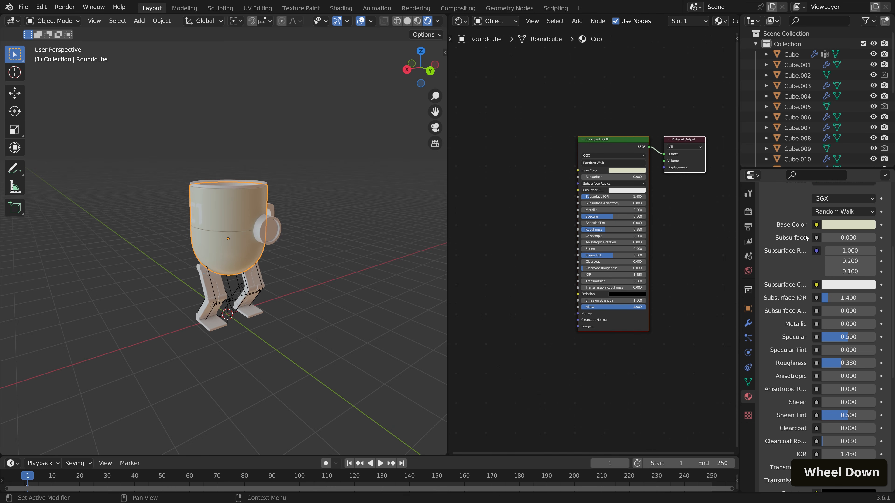
Step: Add a second material slot to the cup body with a new material named Cup2
scroll(804, 238, "up", 4)
middle_click_drag(230, 219, 257, 231)
scroll(241, 230, "up", 1)
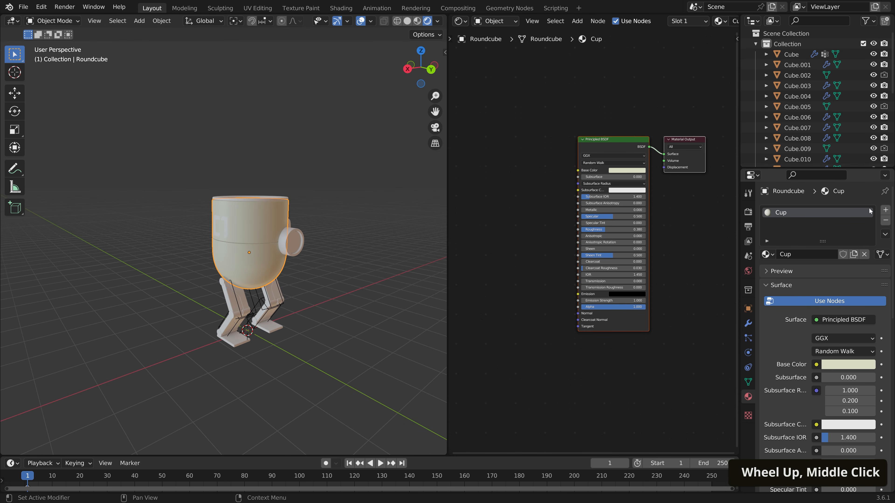
left_click(885, 211)
left_click(803, 277)
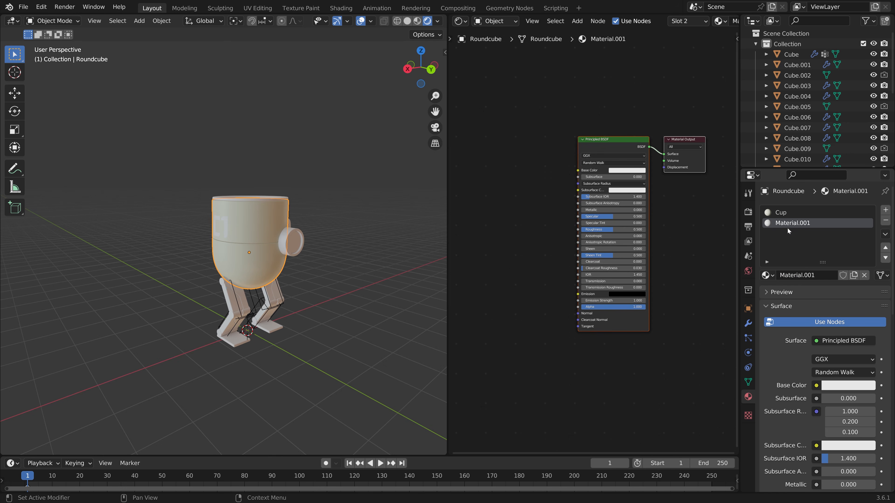
double_click(789, 223)
type("Cap2")
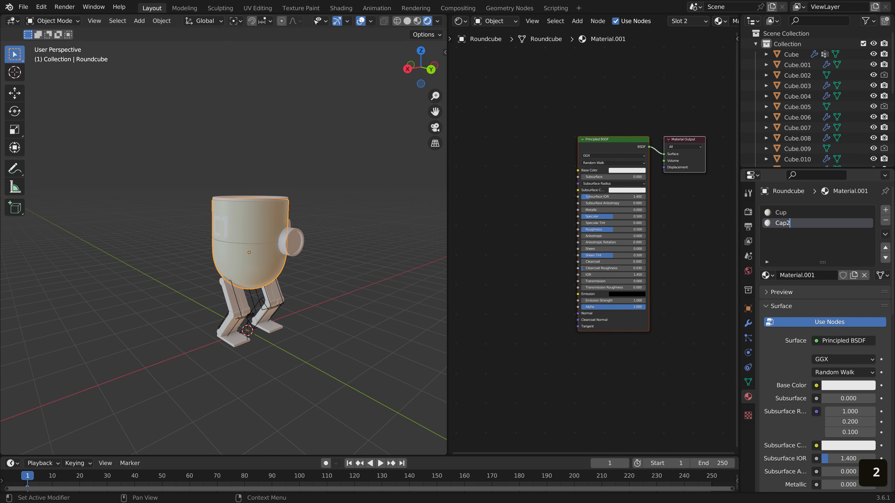
key("Return")
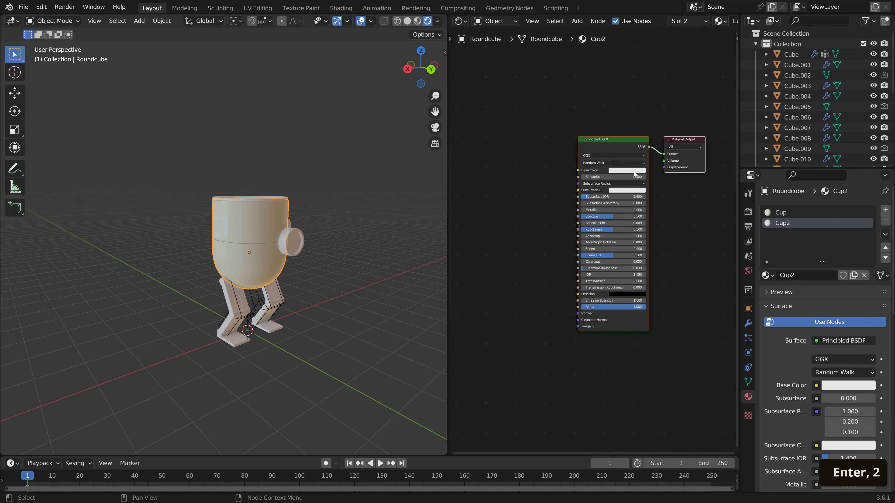
Step: Set the Cup2 material's base colour to orange and enter Edit Mode on the cup body
left_click(634, 171)
left_click_drag(633, 121, 632, 119)
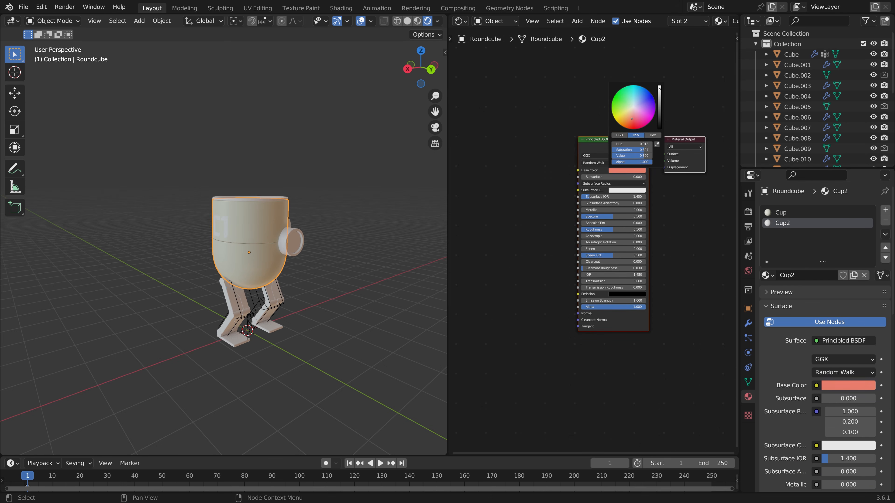
scroll(628, 122, "up", 2)
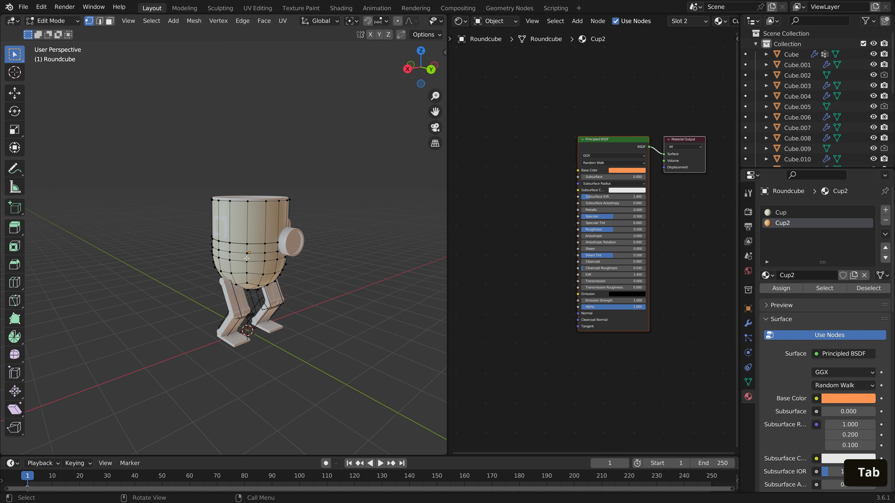
Step: Select the linked lower half of the cup, assign Cup2 to it, and return to Object Mode
key("l")
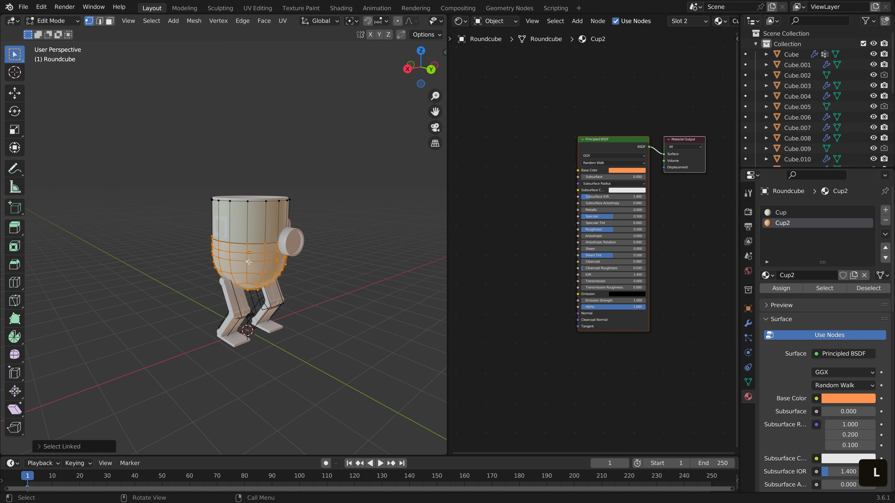
left_click(779, 290)
key("Tab")
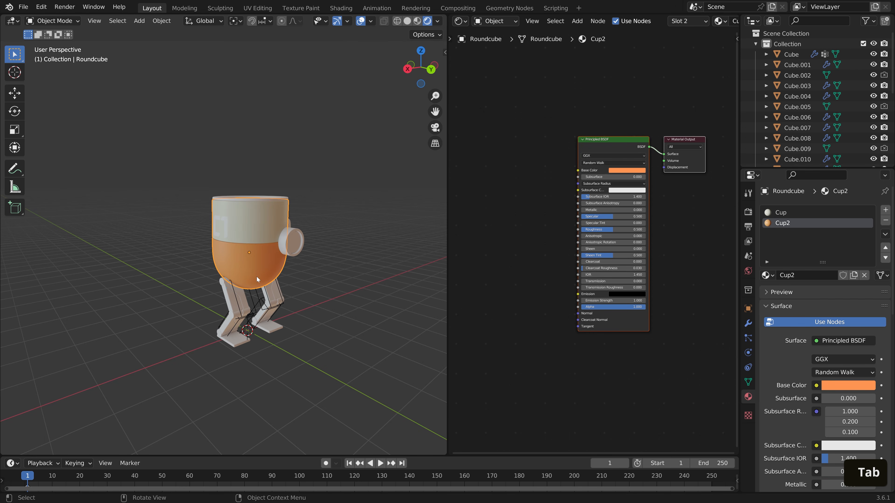
Step: Give the C1 lettering on the cup's side a material slot using the existing Cup2 material
scroll(213, 229, "up", 2)
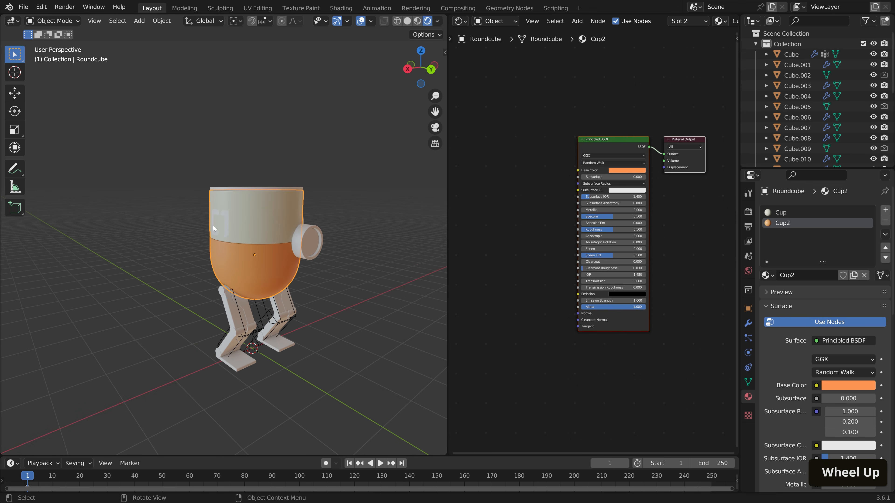
left_click(228, 239)
middle_click_drag(197, 211, 238, 233)
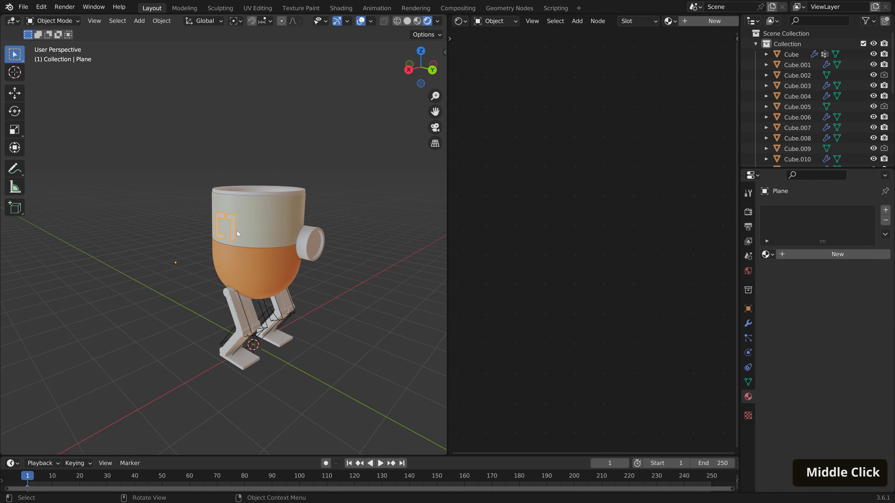
left_click(886, 210)
left_click(765, 254)
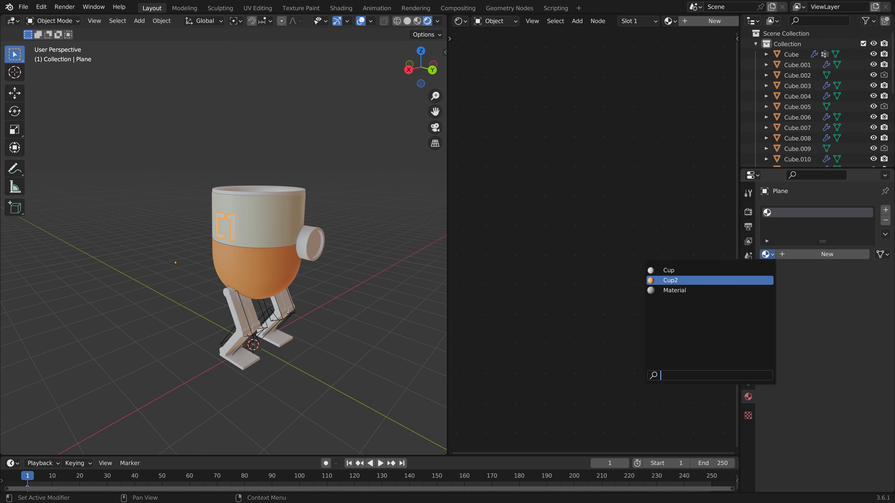
left_click(743, 279)
Step: Give the upper leg segment a material slot using the existing Cup2 material
middle_click_drag(337, 300, 316, 278)
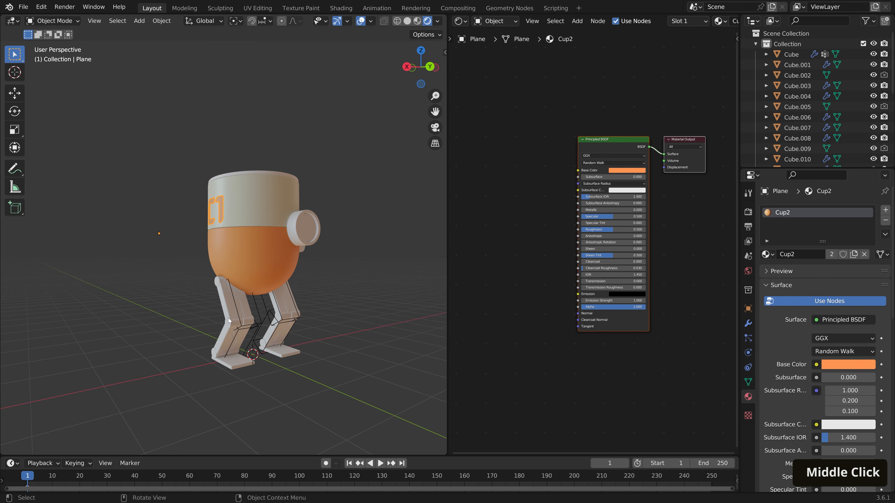
left_click(231, 304)
left_click(885, 210)
left_click(770, 254)
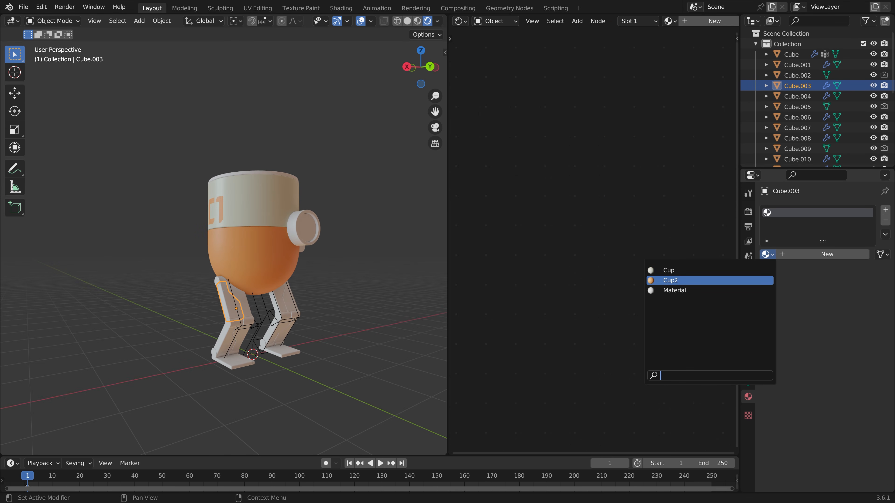
left_click(670, 282)
Step: Give the robot's foot a material slot using the existing Cup2 material
left_click(254, 323)
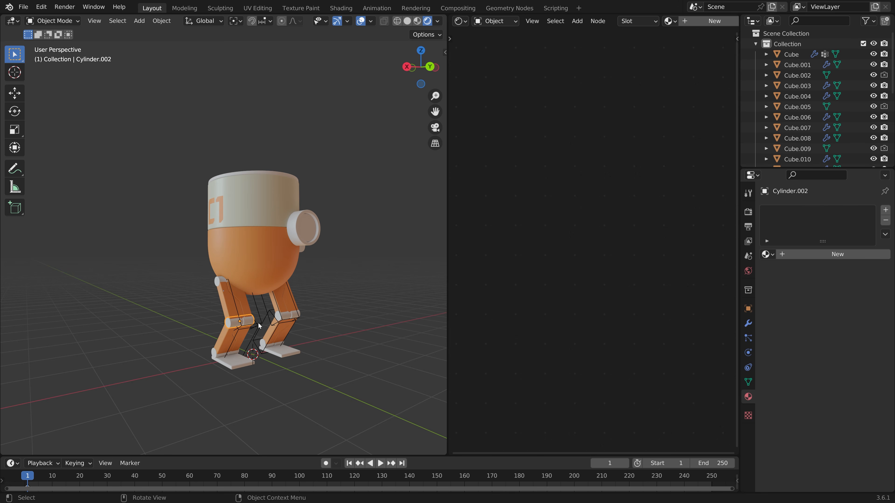
left_click(234, 366)
left_click(885, 210)
left_click(767, 254)
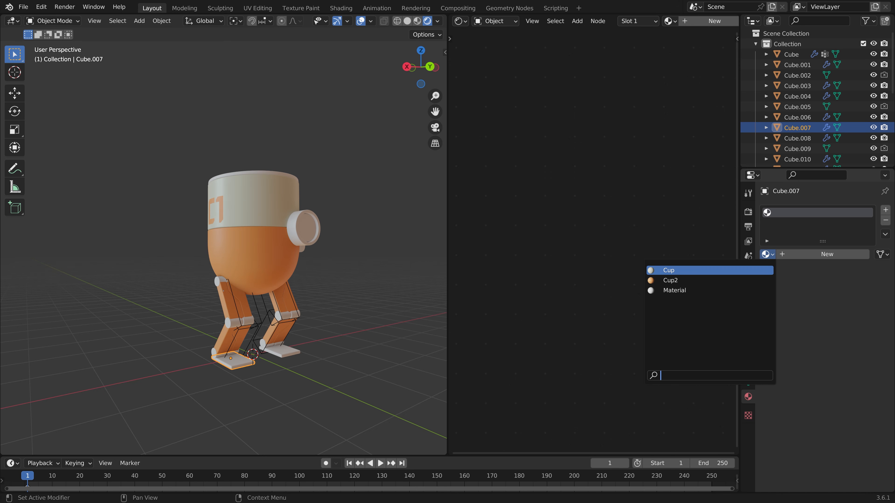
left_click(670, 280)
Step: Add a new material to the hip joint cylinder at the top of the leg
middle_click_drag(295, 340, 306, 323)
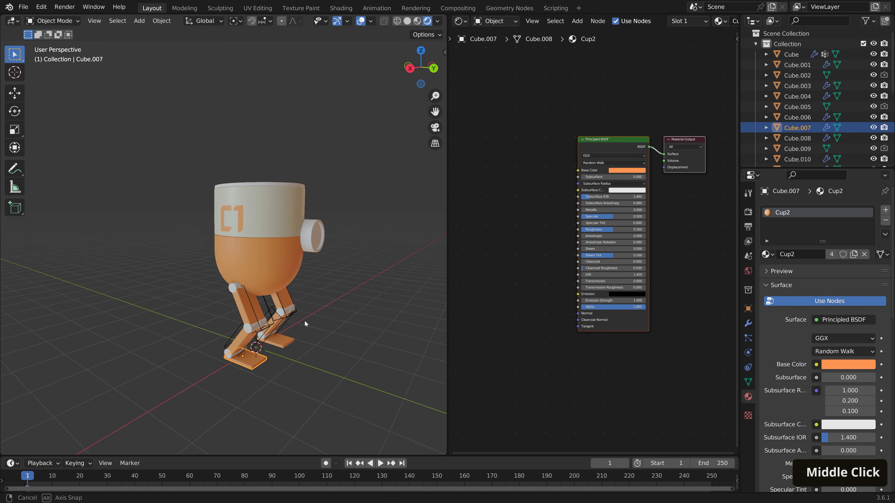
scroll(296, 330, "up", 3)
left_click(225, 313)
scroll(247, 317, "up", 5)
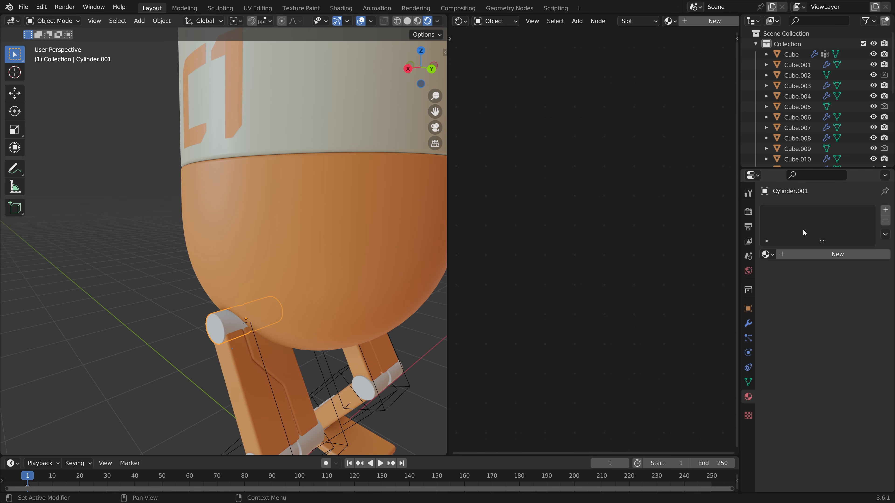
left_click(885, 210)
left_click(827, 254)
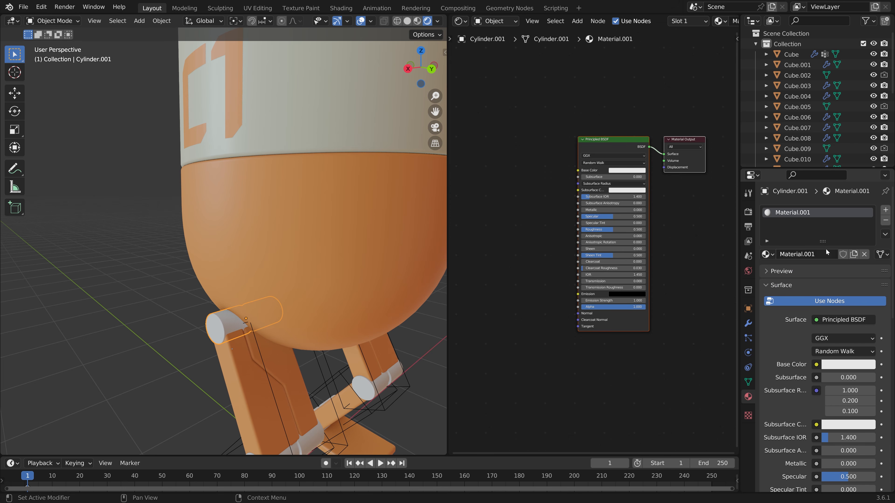
Step: Name the hip joint's material Metal and set metallic to 1.000, specular to 0.482 and roughness to 0.280
double_click(793, 212)
type("Metal")
key("Return")
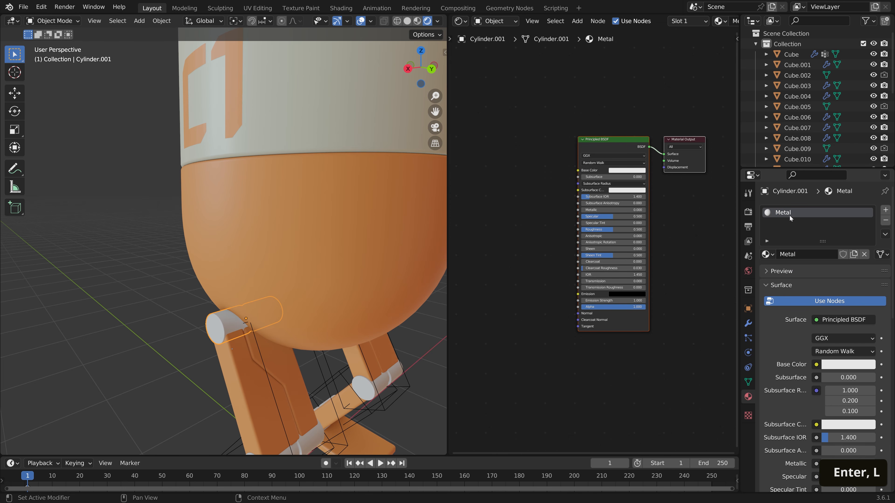
mouse_move(599, 210)
left_mouse_down()
mouse_move(643, 214)
mouse_move(611, 218)
mouse_move(598, 229)
left_mouse_up()
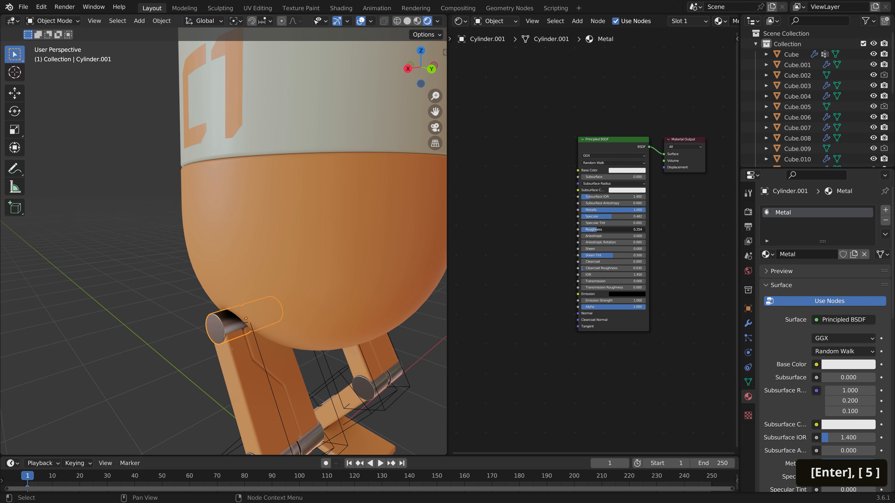
Step: Give the round eye cylinder on the front of the cup a material slot using the existing Metal material
scroll(260, 285, "down", 4)
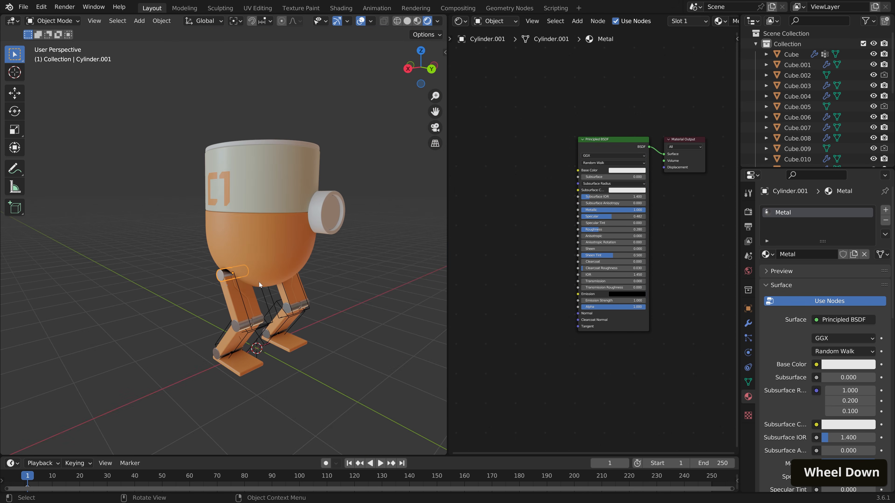
middle_click_drag(352, 246, 212, 234, "shift")
left_click(213, 234)
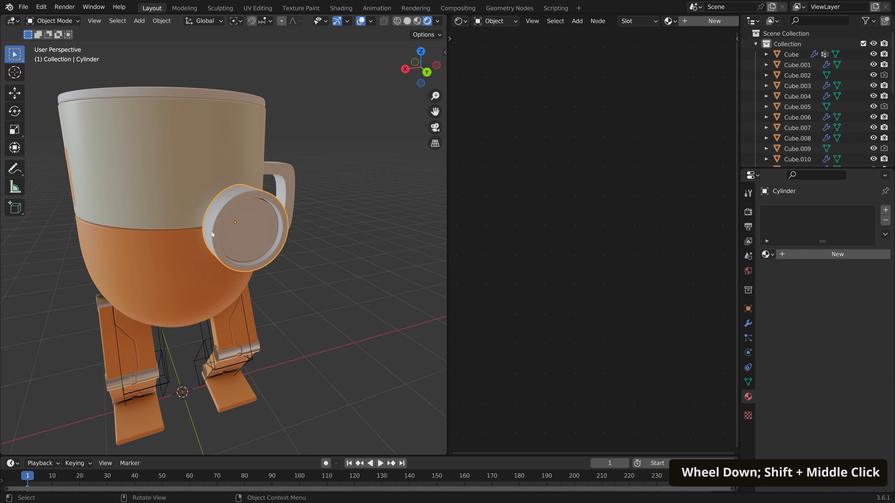
left_click(885, 210)
left_click(767, 254)
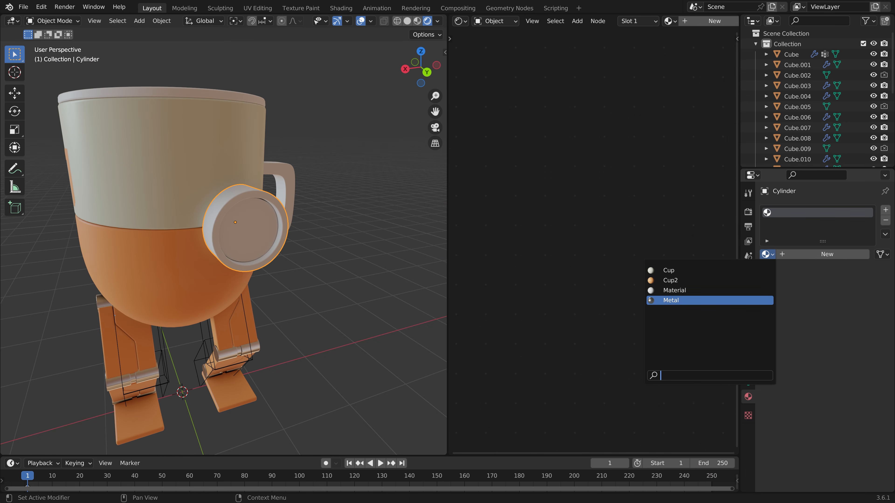
left_click(670, 301)
Step: Select the disc inside the eye cylinder in Edit Mode and add a new material slot with a material named Lens
key("Tab")
left_click(247, 229)
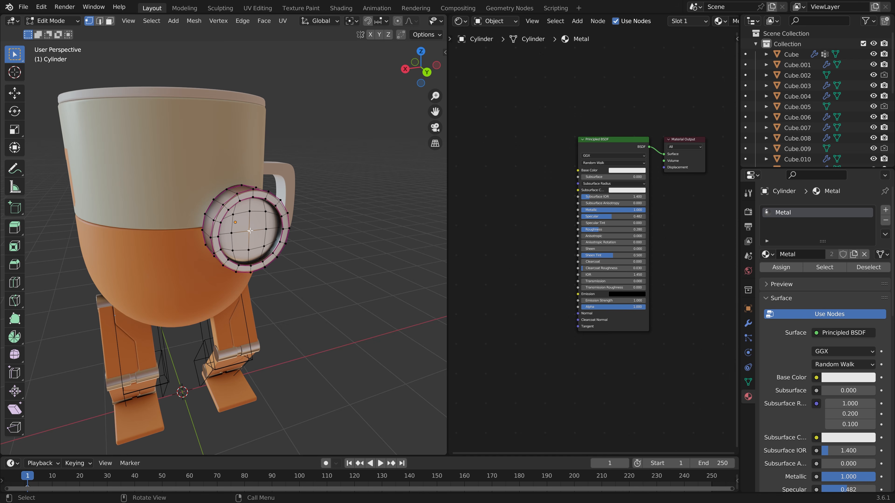
key("l")
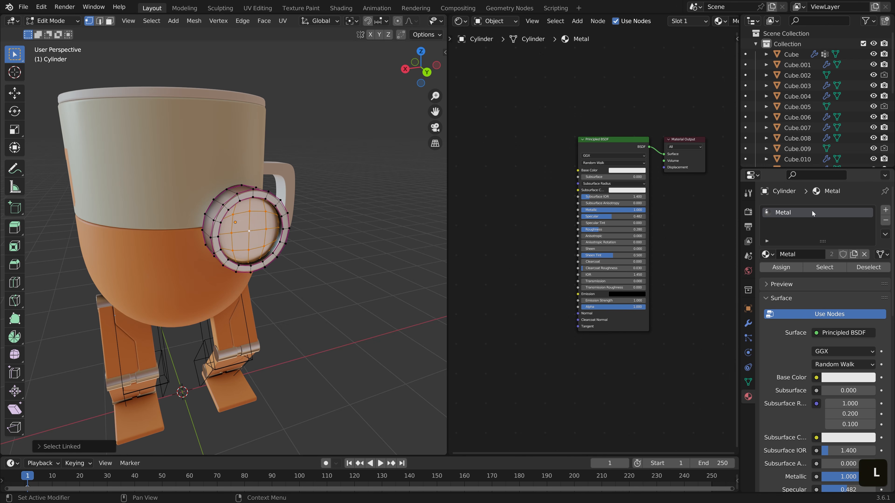
left_click(885, 210)
double_click(807, 275)
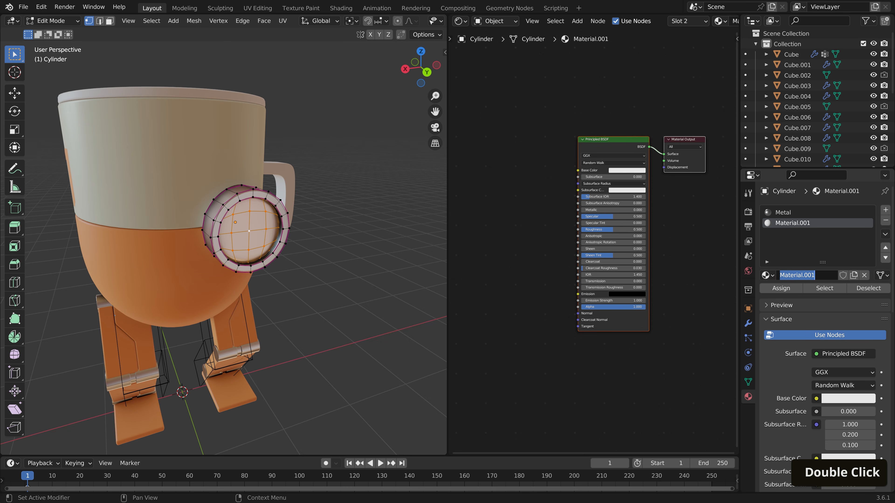
double_click(806, 224)
type("Lens")
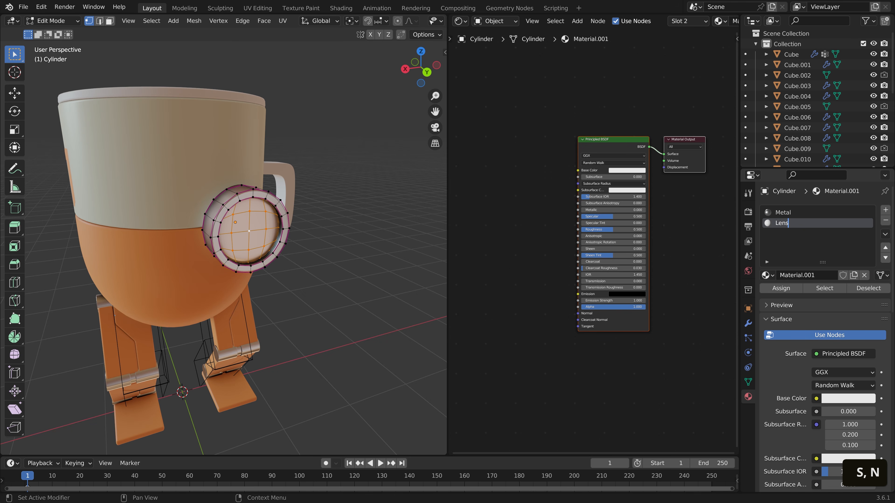
key("Return")
Step: Give the Lens material a dark blue base color and 0.100 roughness, and assign it to the selected eye disc
left_click(627, 171)
left_click(643, 96)
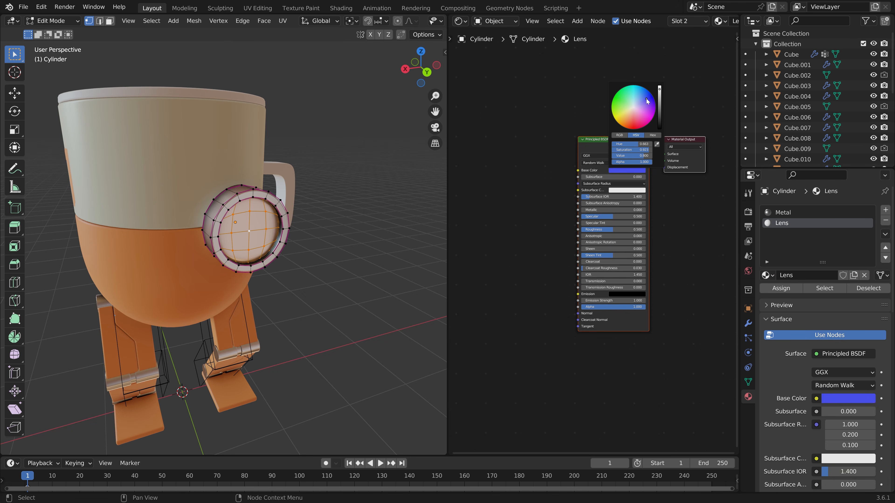
scroll(643, 96, "down", 10)
scroll(645, 103, "down", 2)
scroll(646, 102, "up", 1)
left_click_drag(614, 230, 587, 230)
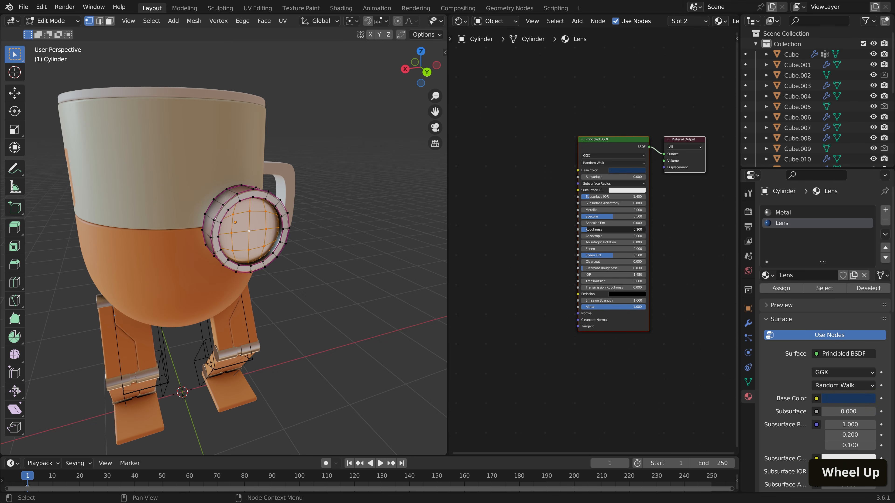
left_click(788, 291)
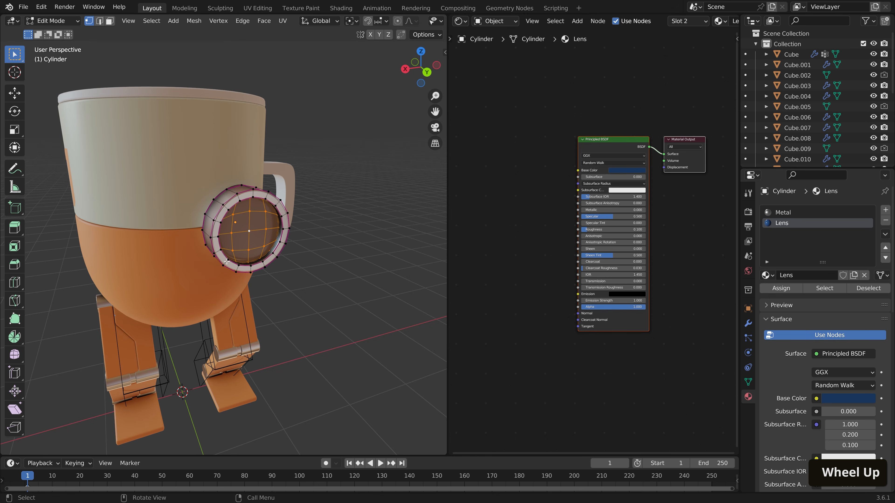
key("Tab")
Step: Give the cup handle a material slot using the existing Cup material
scroll(248, 224, "down", 4)
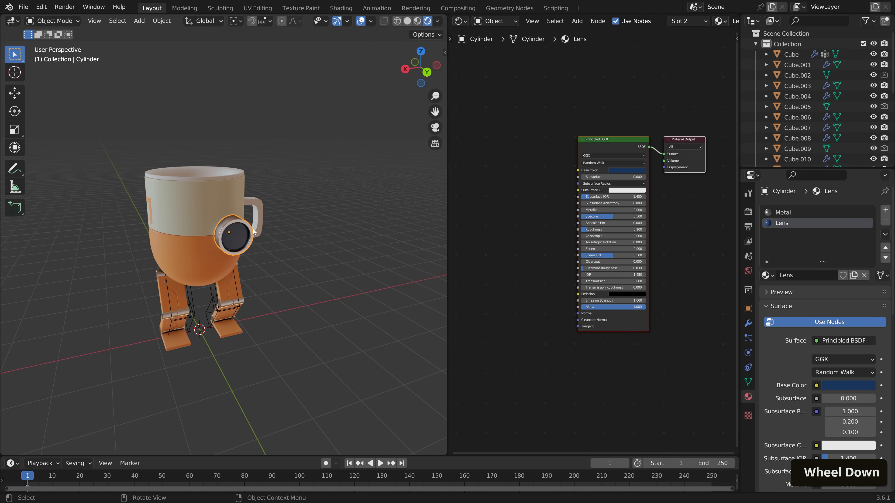
mouse_move(248, 224)
middle_mouse_down()
mouse_move(232, 170)
mouse_move(259, 217)
middle_mouse_up()
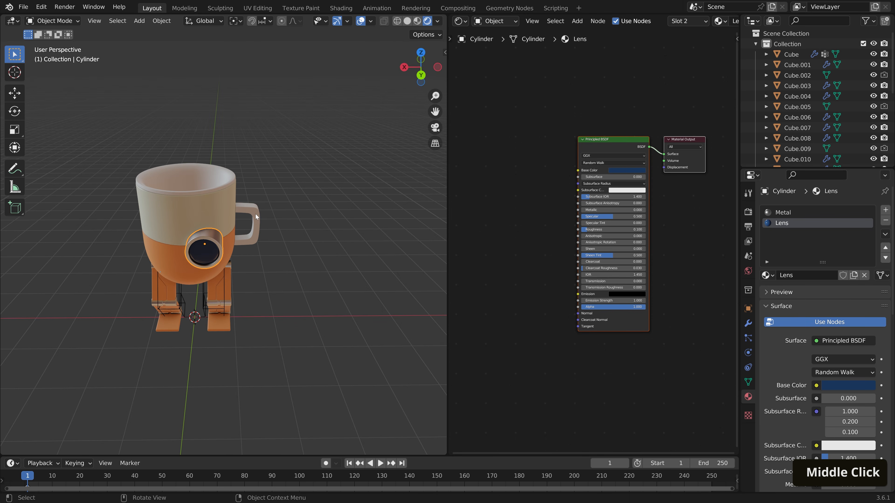
left_click(258, 219)
left_click(886, 210)
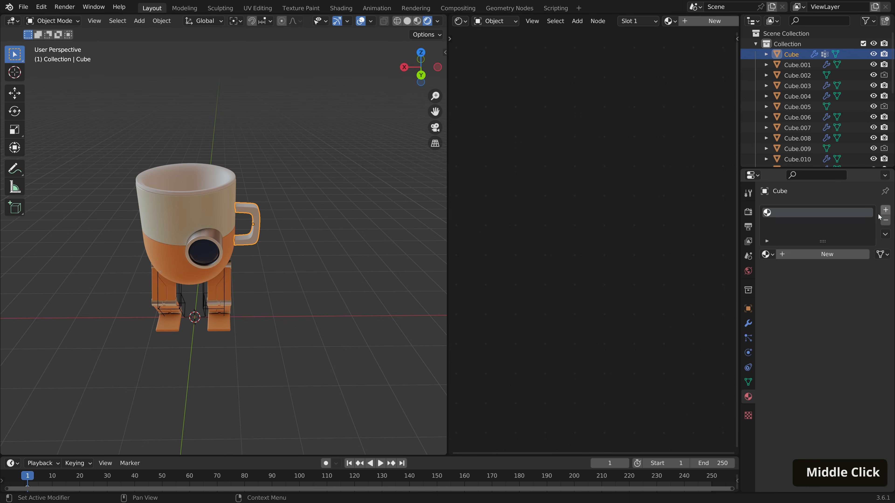
left_click(767, 254)
left_click(729, 271)
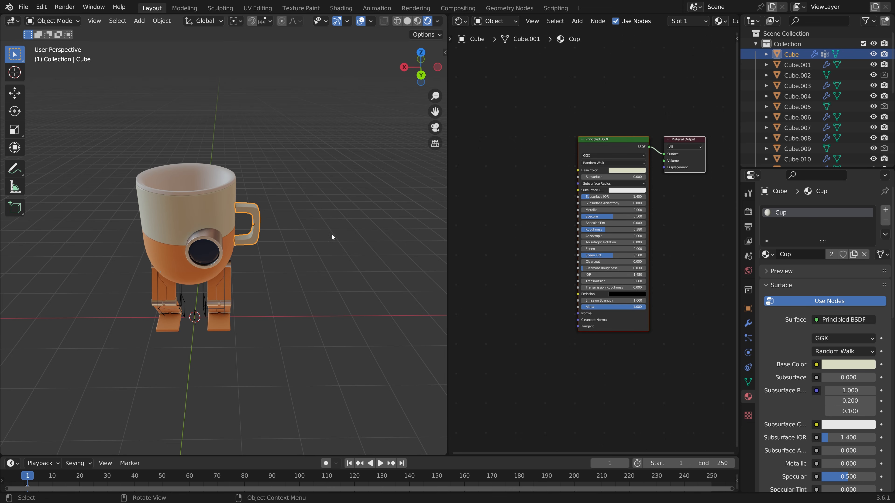
key("alt+a")
Step: Give the inner cup shell a material slot using the existing Cup2 material
middle_click_drag(331, 236, 278, 222)
scroll(247, 211, "up", 3)
middle_click_drag(169, 178, 178, 224, "shift")
left_click(177, 225)
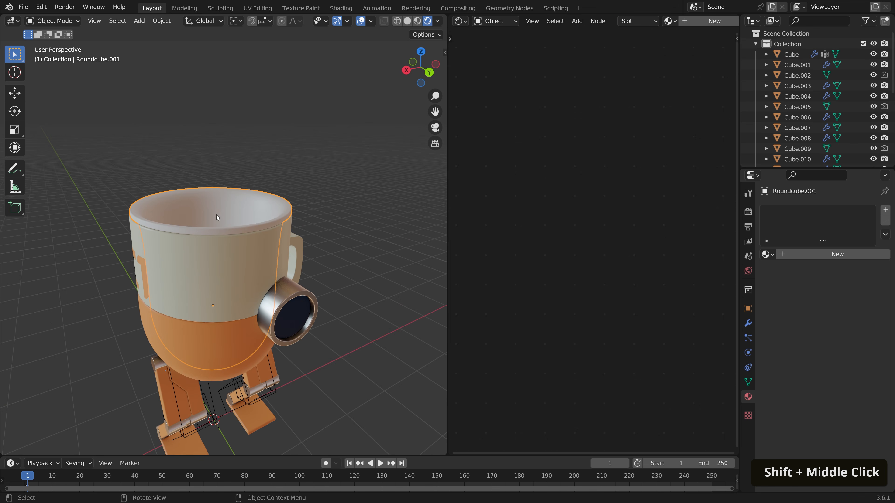
left_click(885, 209)
left_click(767, 254)
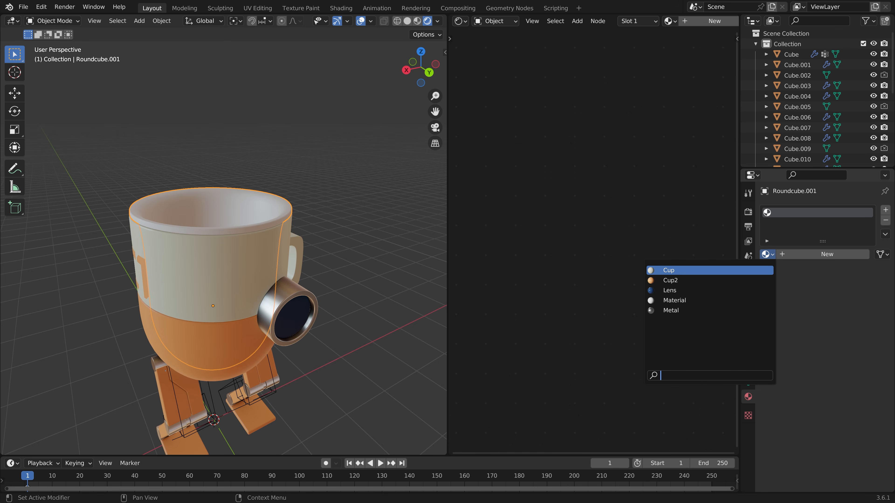
left_click(670, 281)
scroll(274, 250, "down", 2)
key("alt+a")
Step: Duplicate the eye's lens disc slightly forward along the global Y axis and scale the copy down as a pupil
middle_click_drag(273, 249, 223, 262)
left_click(223, 262)
key("Tab")
scroll(229, 236, "up", 4)
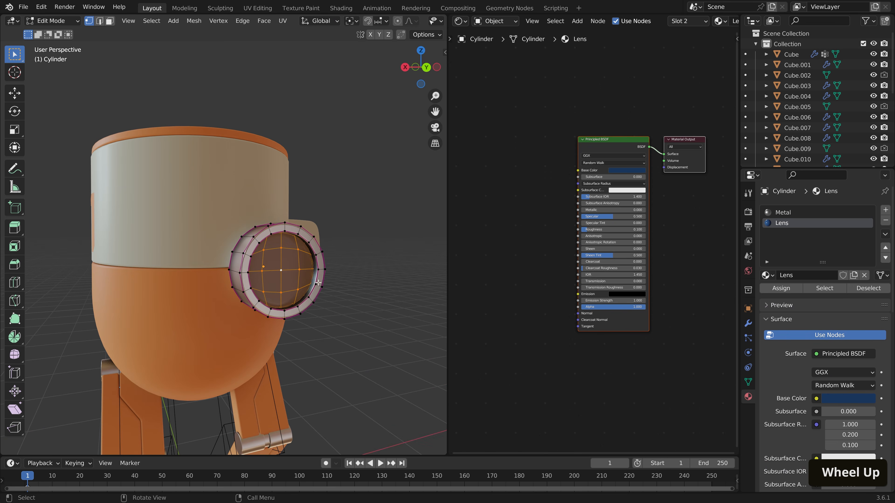
scroll(229, 236, "up", 3)
left_click(167, 181)
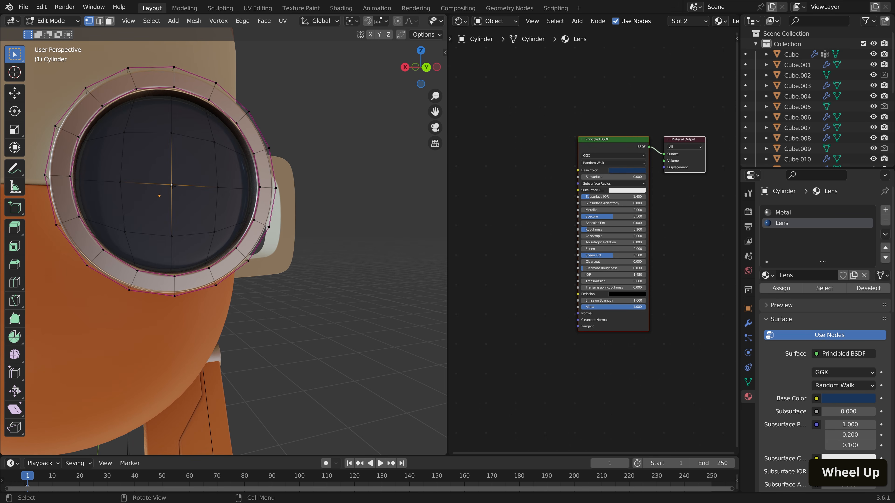
key("ctrl+l")
middle_click_drag(173, 185, 274, 223)
key("shift+d")
key("y")
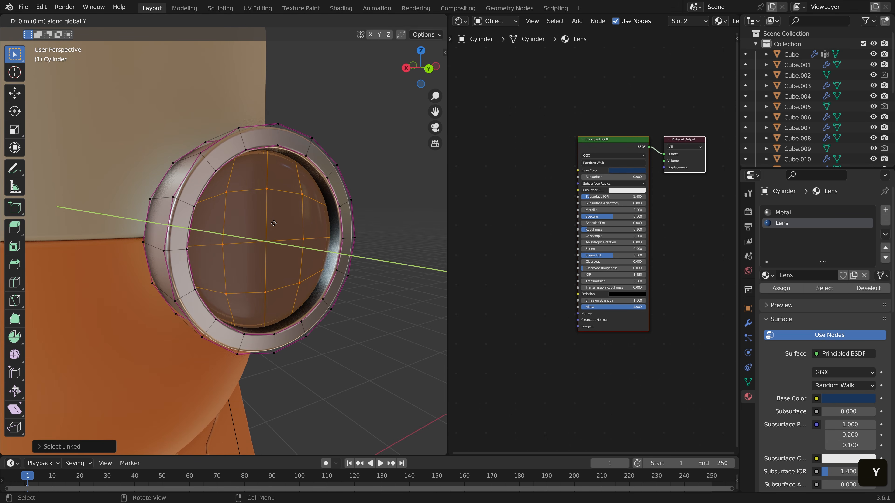
left_click(277, 226)
key("s")
left_click(339, 250)
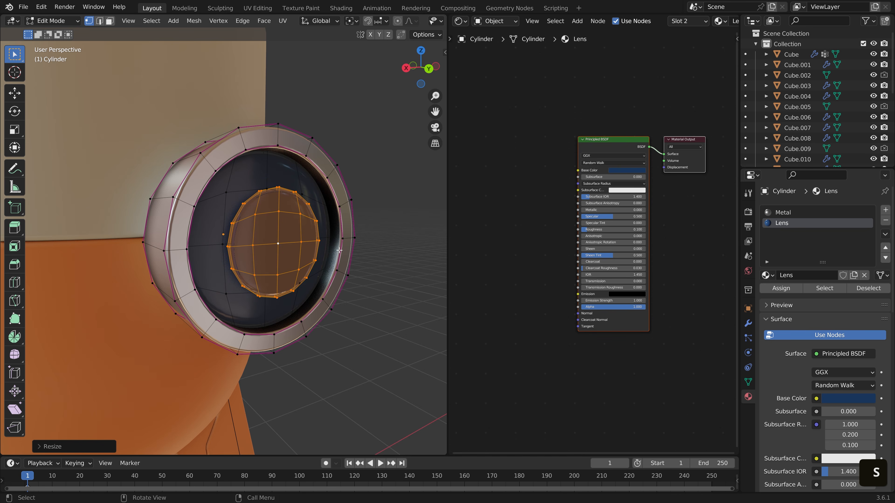
Step: Reposition the pupil disc along the Y axis so it sits on the lens, and scale it up slightly
key("g")
key("y")
left_click(338, 250)
key("s")
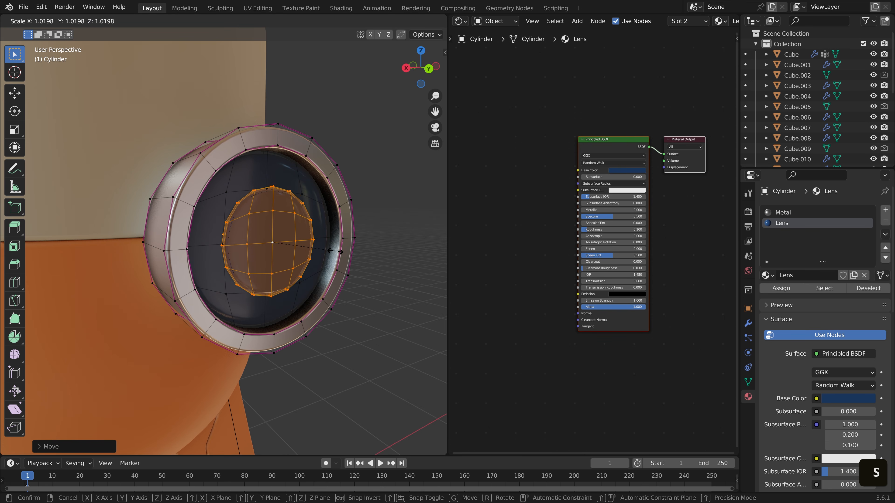
left_click(341, 255)
key("Tab")
key("Tab")
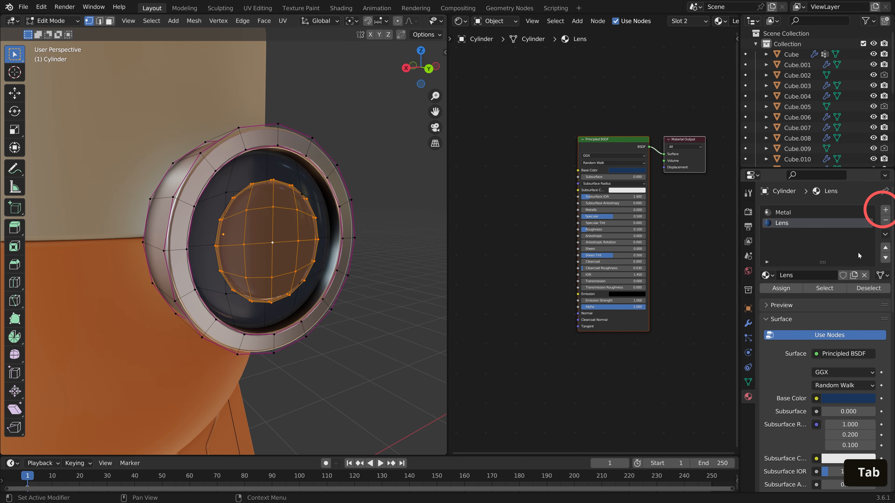
Step: Add a third material slot to the eye cylinder with a new material named Pupil
left_click(885, 210)
left_click(807, 275)
double_click(792, 233)
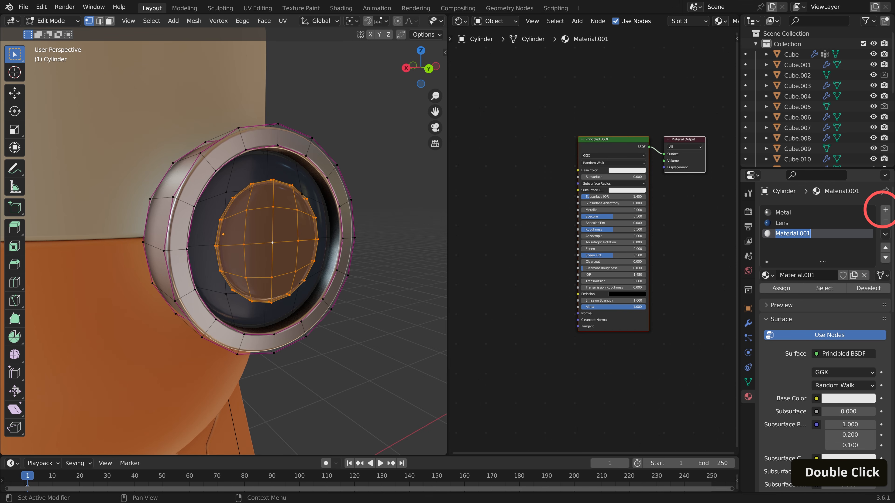
type("PU")
key("BackSpace")
type("upil")
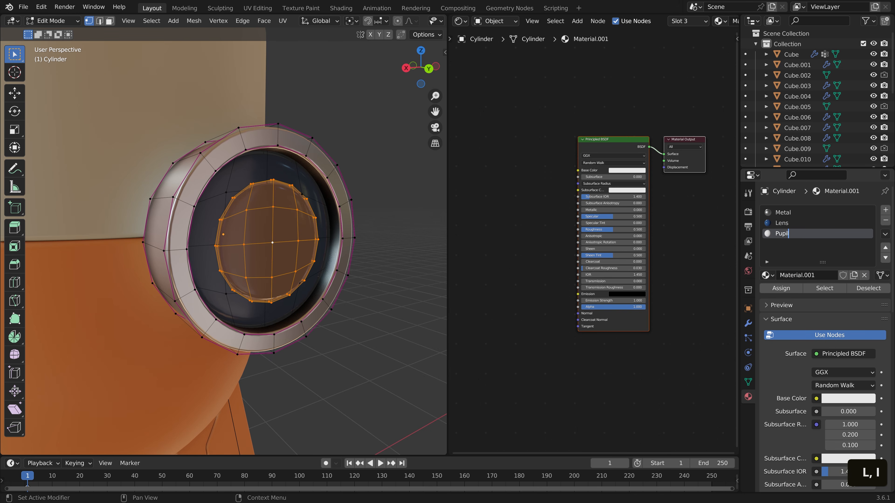
key("Return")
key("Tab")
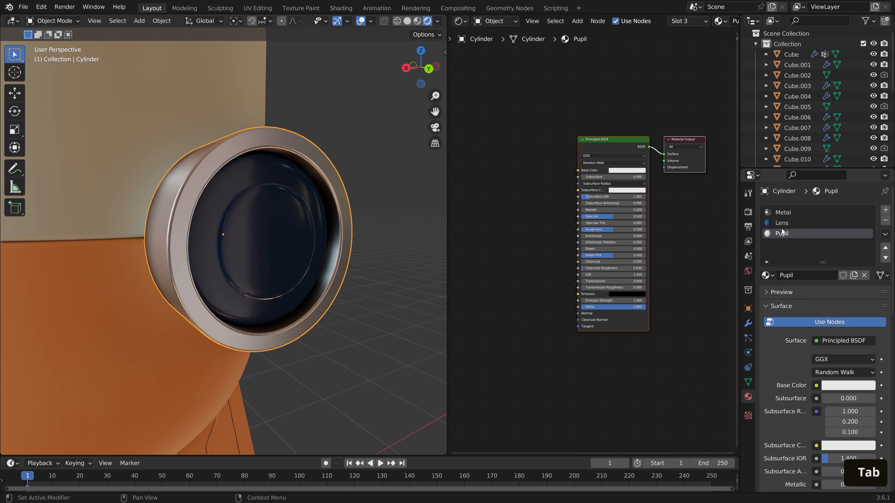
Step: Copy the Lens material's settings and paste them into the Pupil material
double_click(783, 224)
left_click(885, 233)
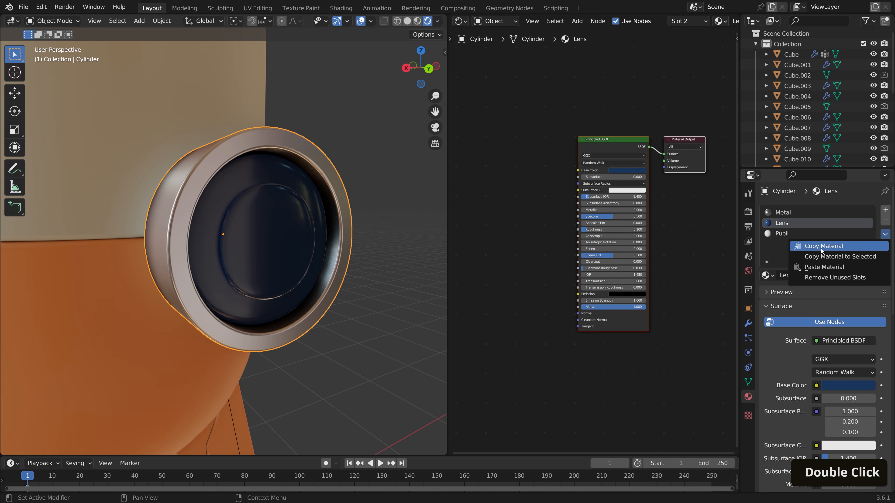
left_click(830, 235)
double_click(830, 235)
left_click(885, 233)
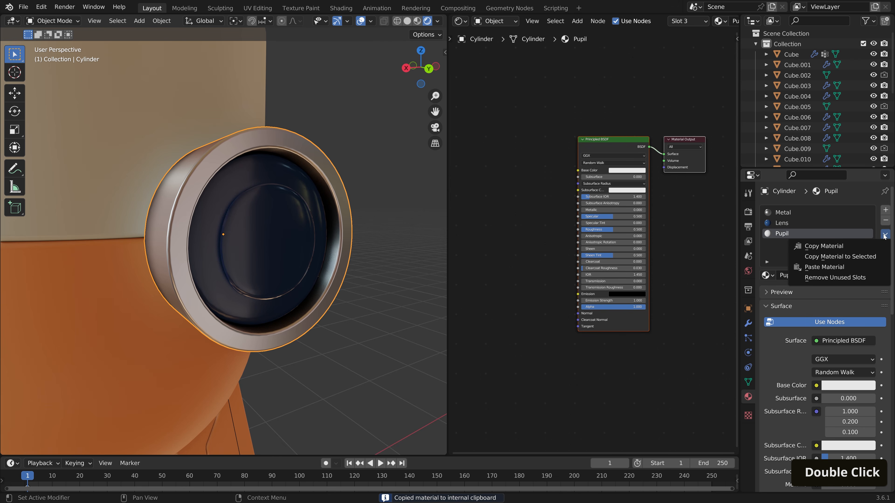
left_click(858, 268)
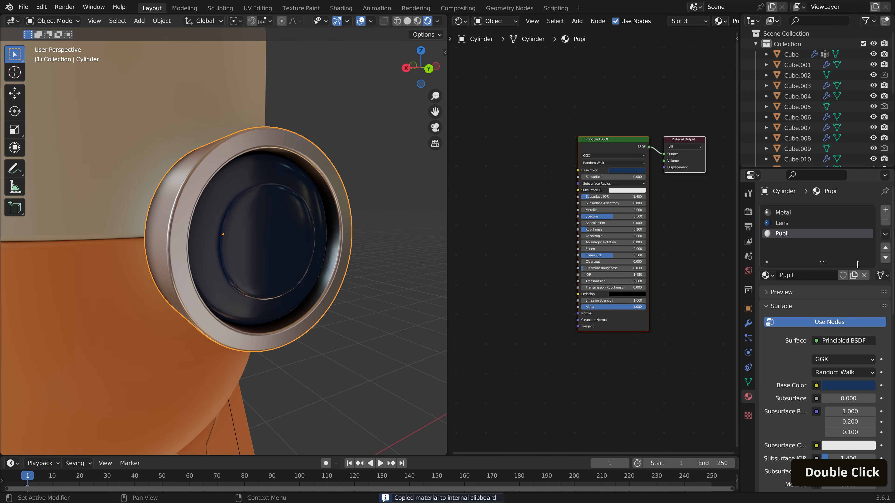
Step: Set the Pupil material's emission color to a bright light blue and assign the material to the pupil disc
left_click(627, 294)
scroll(642, 239, "up", 2)
scroll(642, 240, "up", 18)
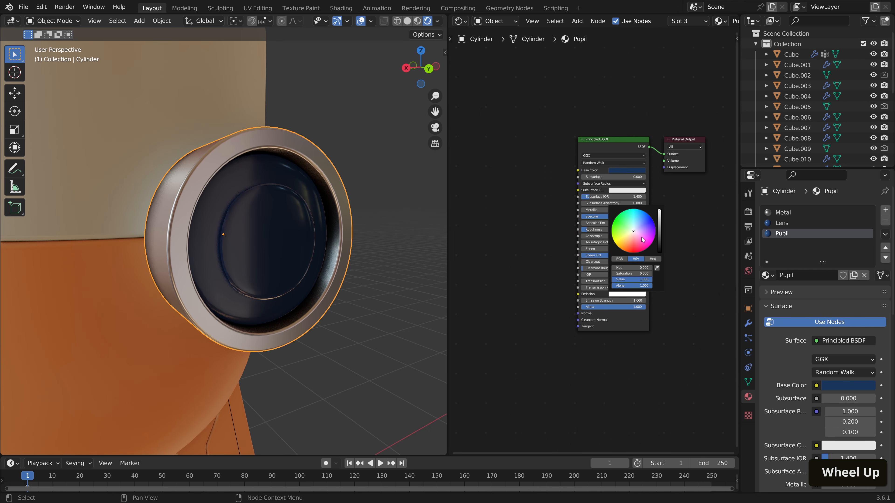
left_click_drag(642, 223, 641, 211)
key("Tab")
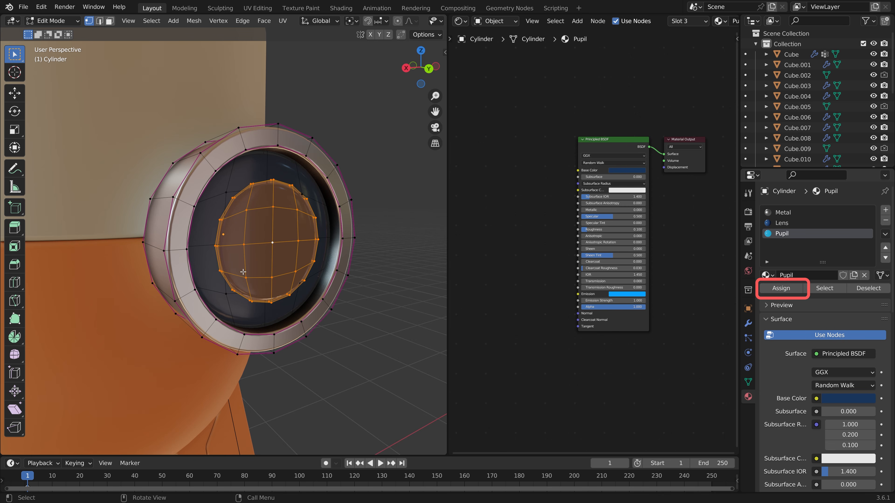
left_click(780, 288)
key("Tab")
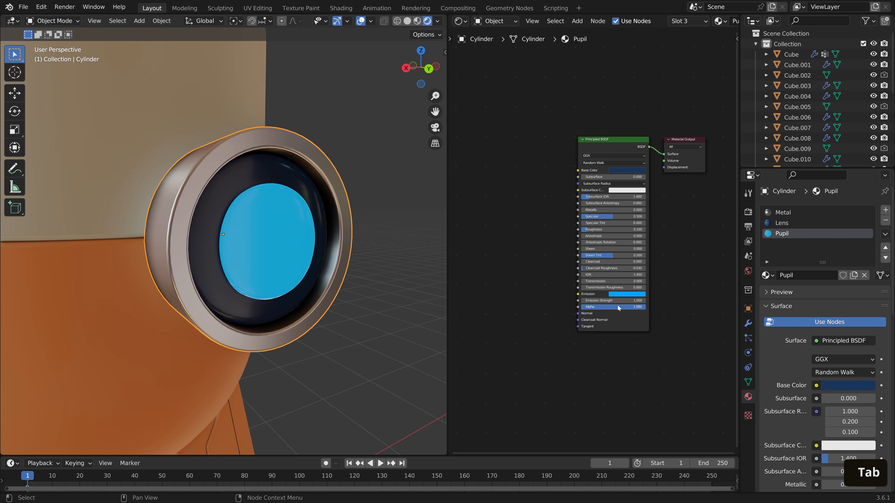
Step: Set the Pupil material's emission strength to 3
double_click(613, 300)
type("3")
key("Return")
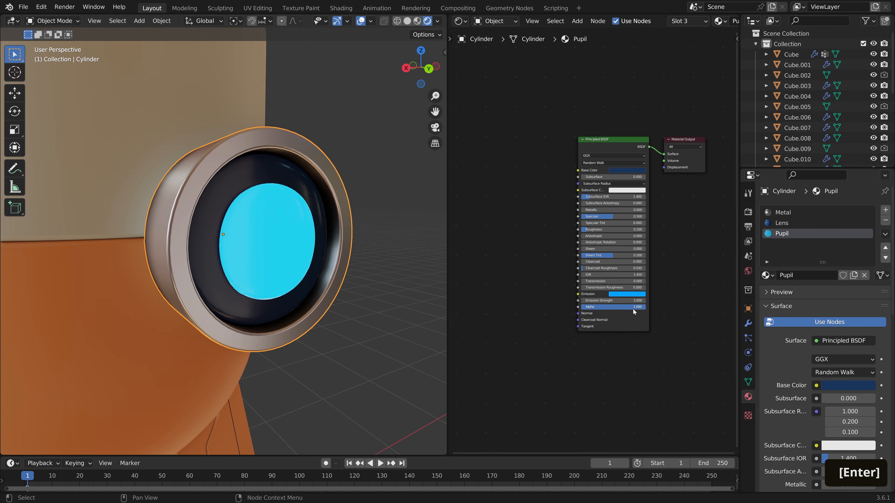
Step: Enable Bloom in the Eevee render settings and deselect the eye cylinder
left_click(749, 213)
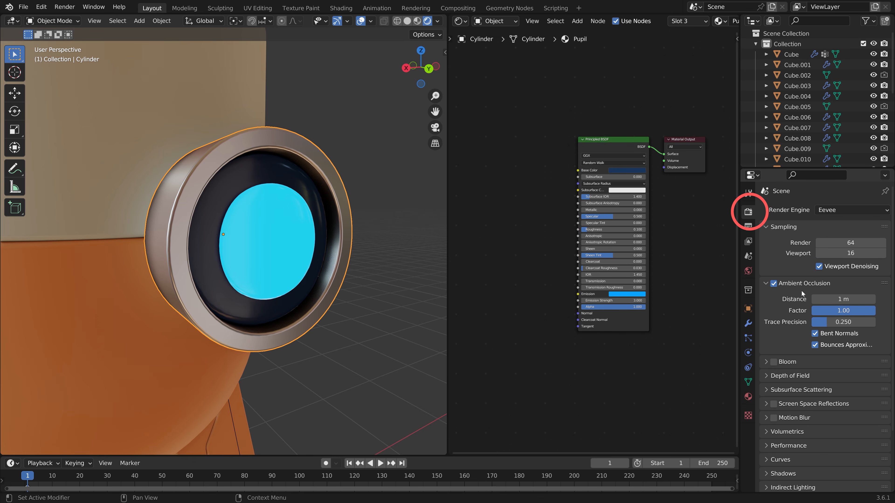
left_click(774, 361)
scroll(278, 310, "down", 6)
scroll(282, 310, "up", 3)
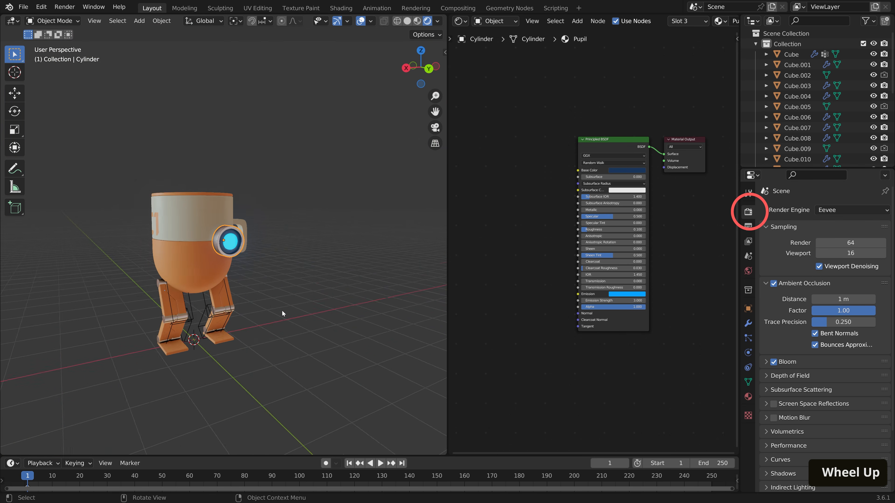
key("alt+a")
middle_click_drag(241, 271, 268, 272)
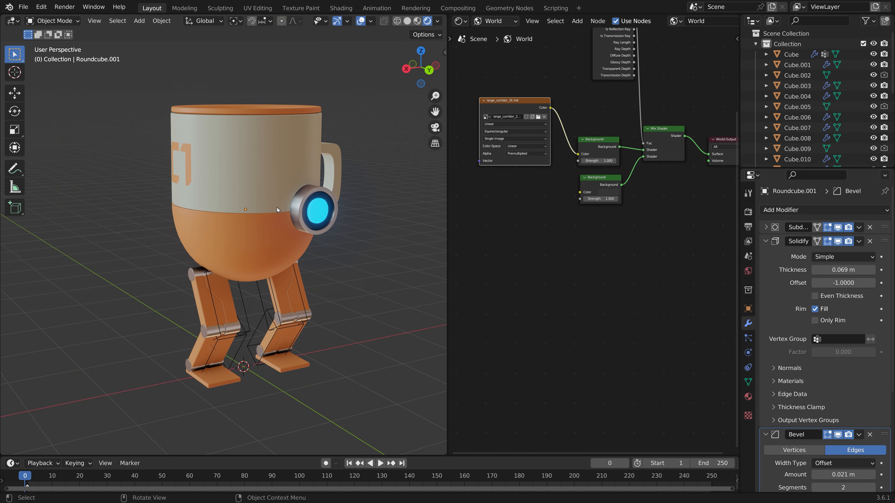
Step: Snap the 3D cursor to the world origin
mouse_move(277, 208)
middle_mouse_down()
mouse_move(259, 210)
mouse_move(272, 212)
middle_mouse_up()
middle_click_drag(313, 265, 248, 234, "shift")
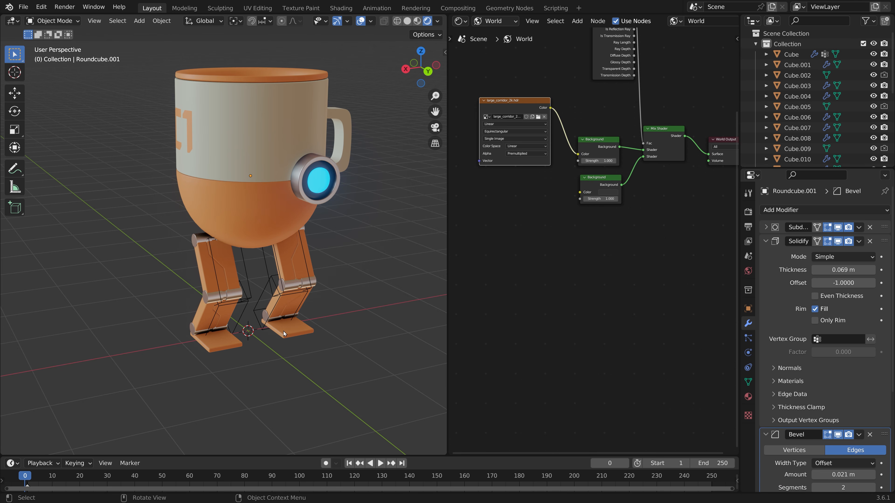
key("shift+s")
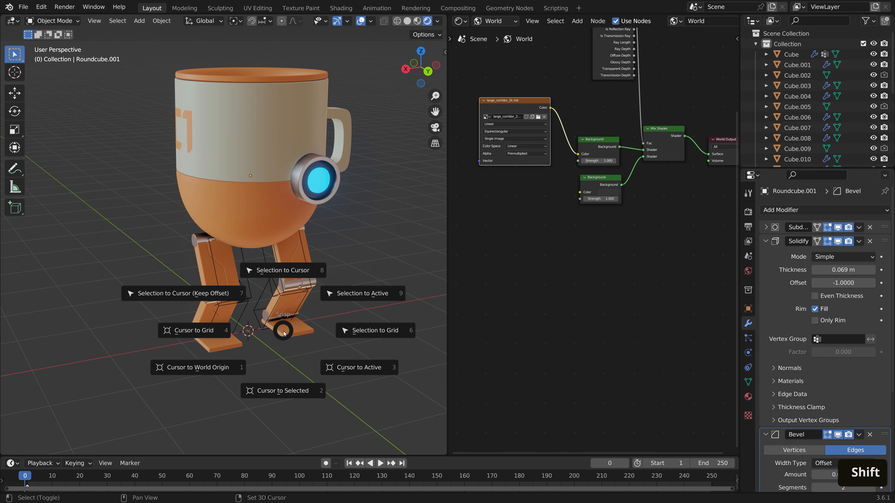
left_click(218, 369)
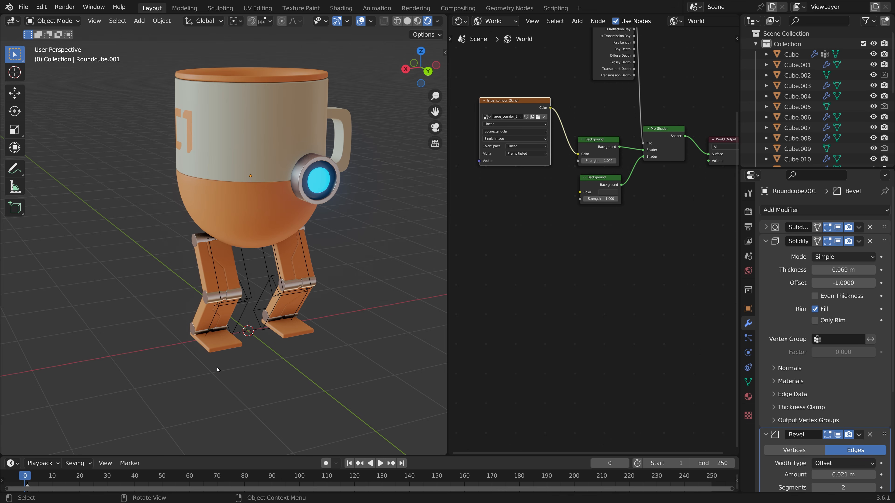
Step: Add a camera at the world origin and align it to the current view of the robot
key("shift+a")
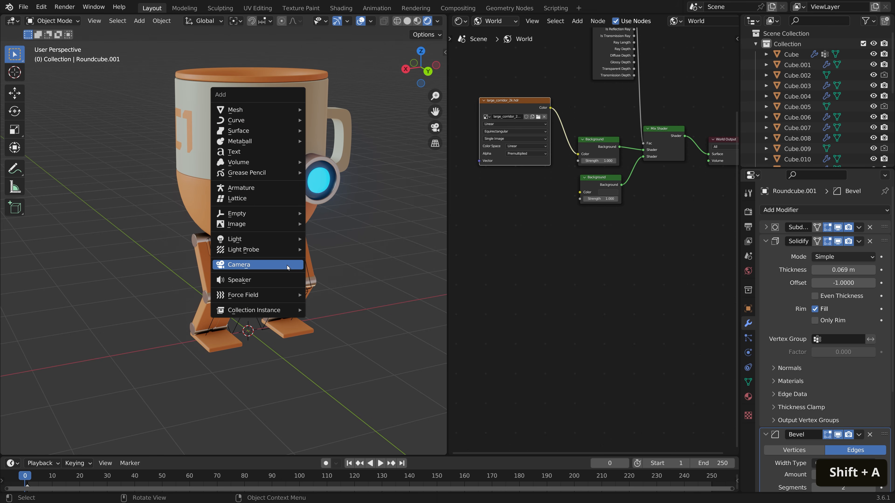
left_click(287, 267)
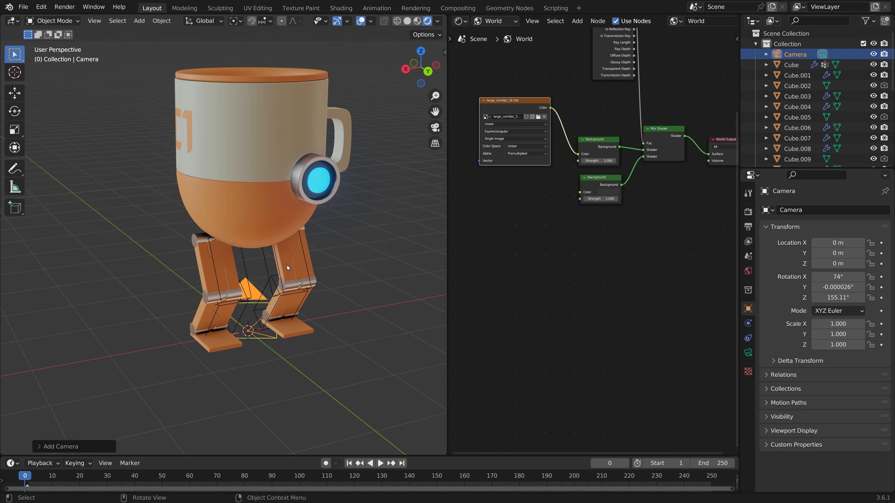
middle_click_drag(315, 201, 299, 262, "shift")
scroll(273, 232, "down", 2)
scroll(299, 263, "up", 1)
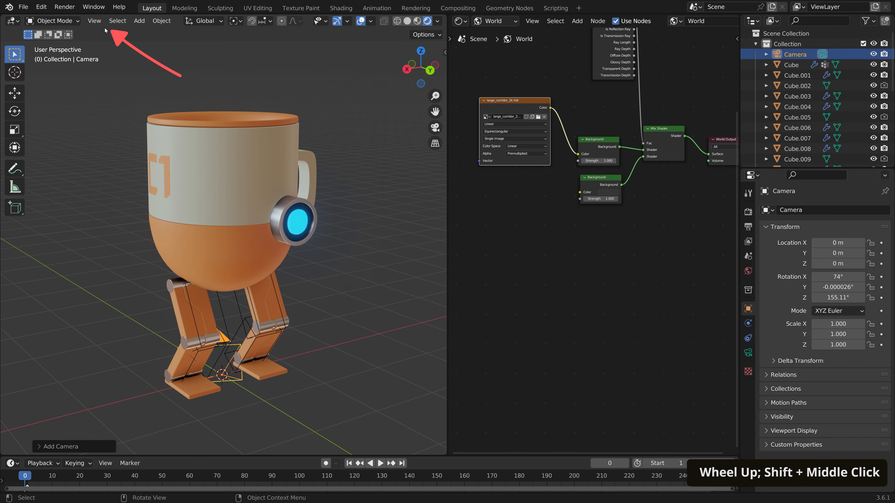
left_click(94, 21)
mouse_move(159, 174)
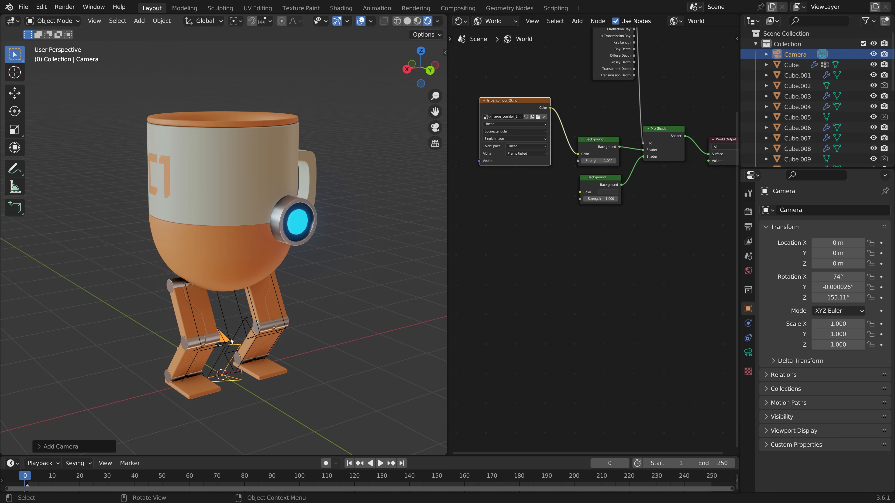
left_click(95, 21)
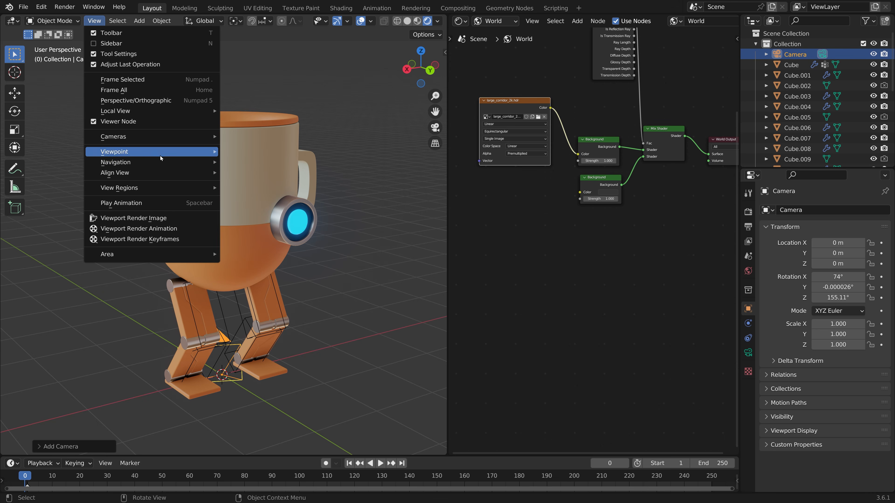
mouse_move(170, 172)
left_click(289, 188)
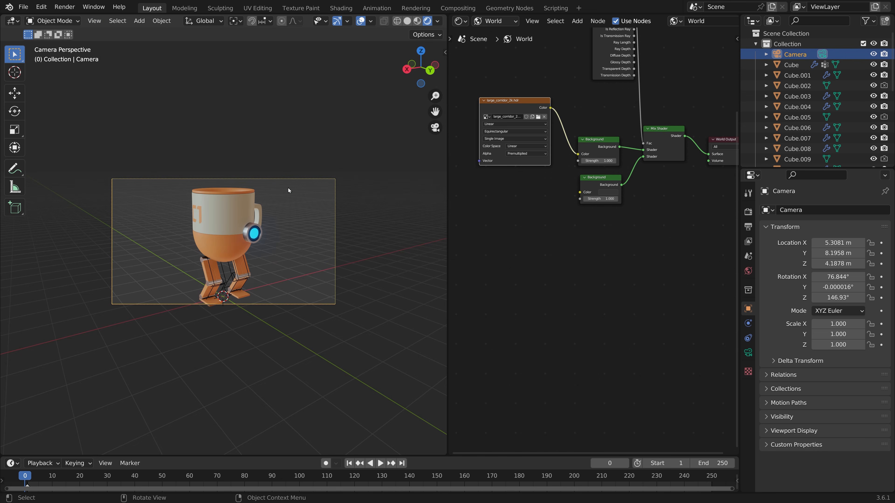
Step: Recentre the robot in the camera frame and pull the camera back along its local Z to about X 8.85, Y 13.55, Z 5.61 m
scroll(297, 208, "up", 4)
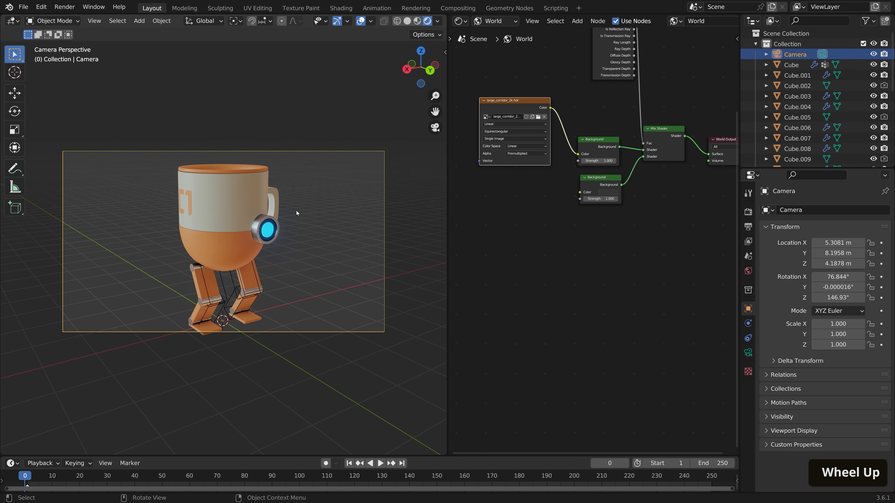
key("g")
left_click(302, 215)
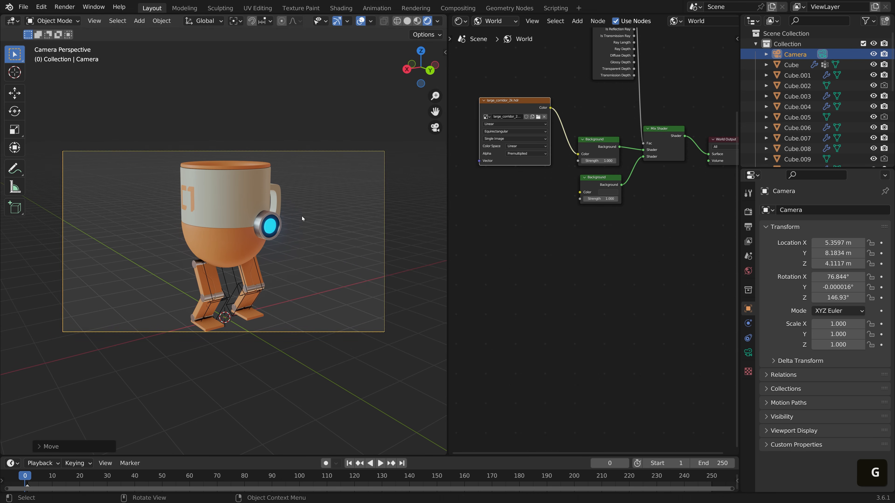
key("g")
key("z")
key("z")
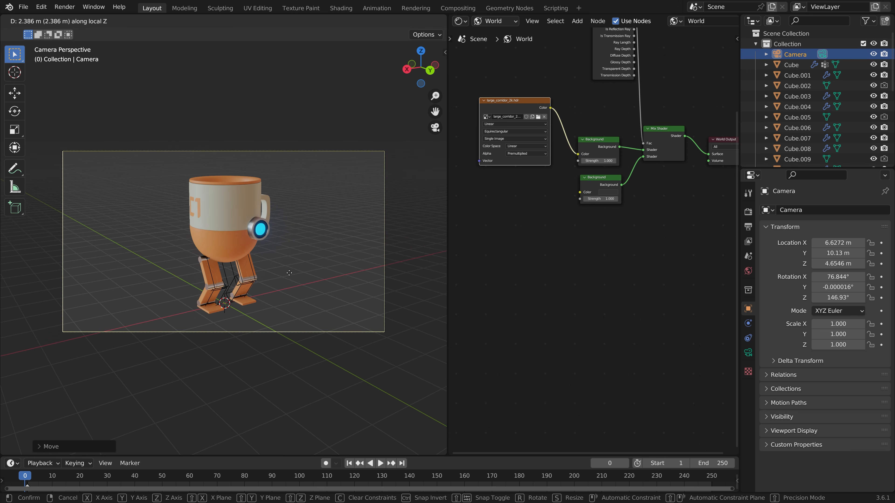
left_click(288, 313)
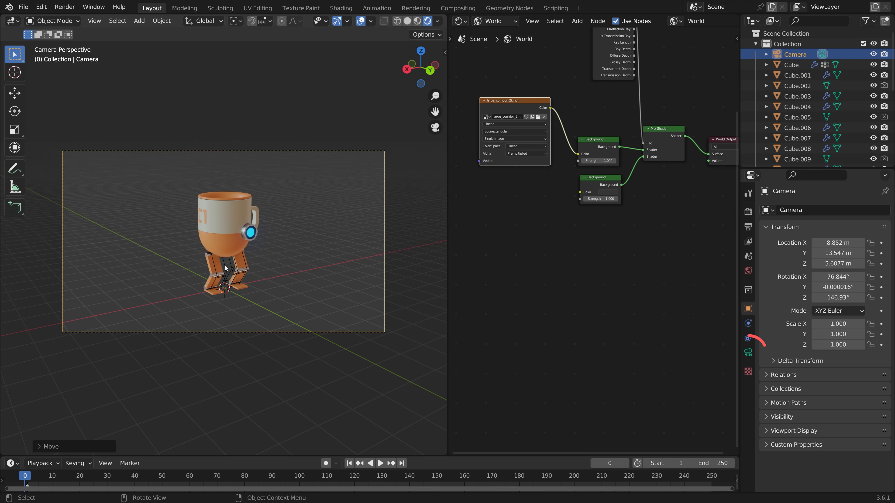
Step: Set the camera's focal length to 70 mm and render the image
left_click(747, 352)
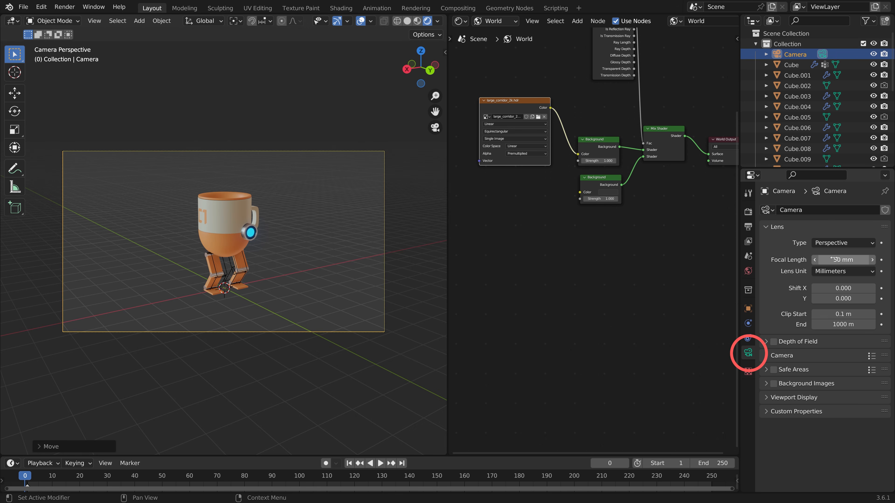
left_click_drag(827, 261, 847, 261)
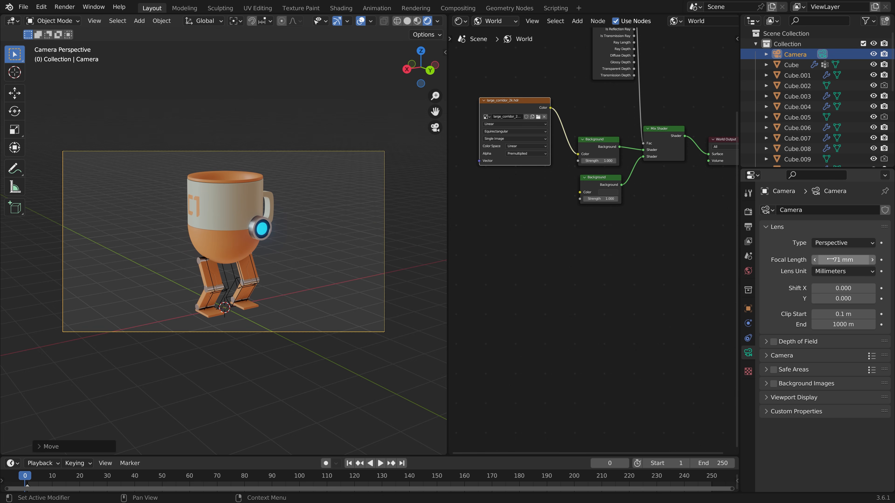
left_click(839, 259)
type("70")
key("Return")
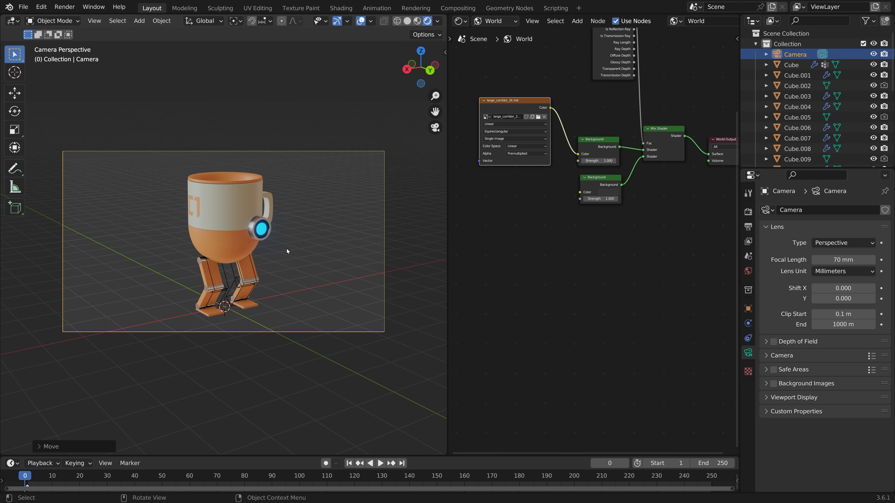
key("F12")
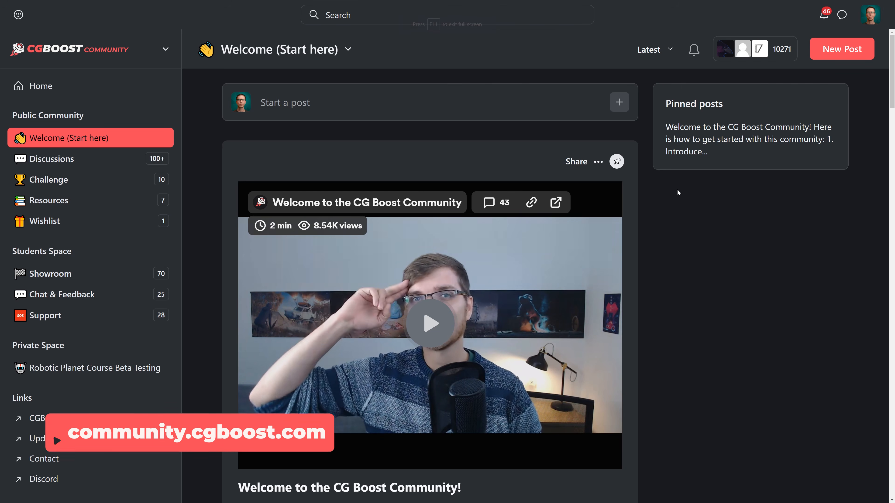
scroll(664, 194, "down", 3)
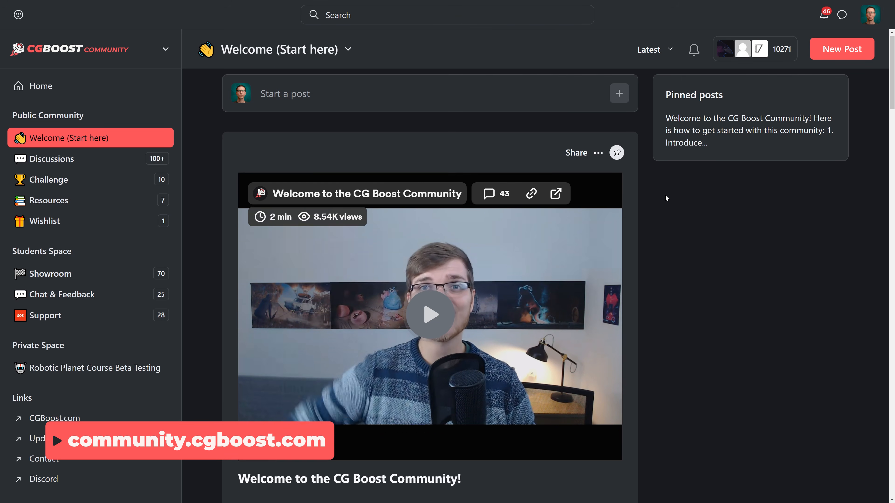
scroll(683, 199, "down", 15)
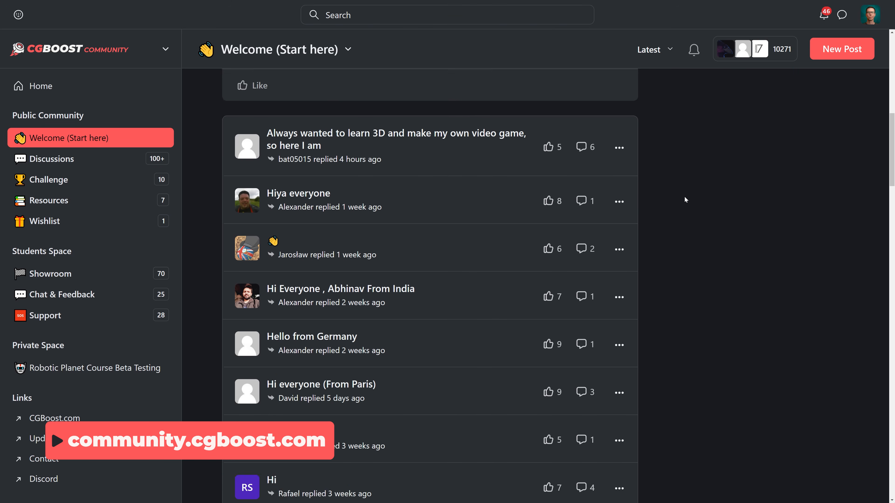
scroll(685, 200, "down", 3)
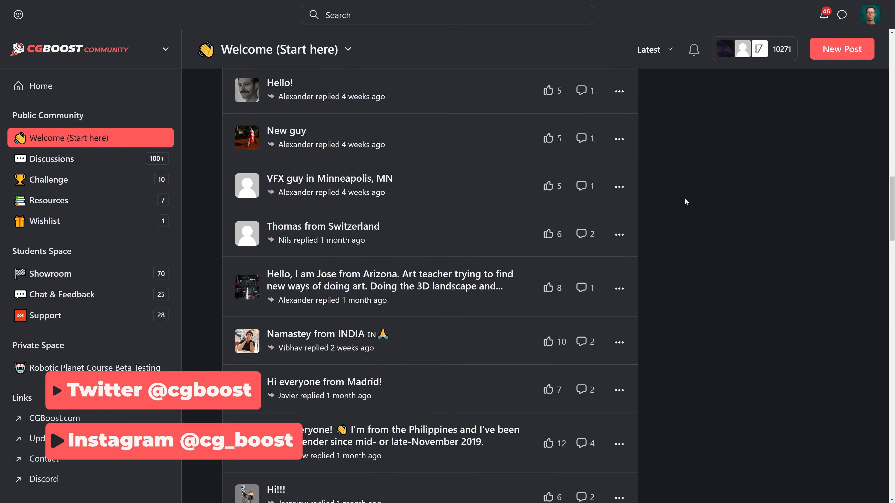
scroll(685, 201, "down", 2)
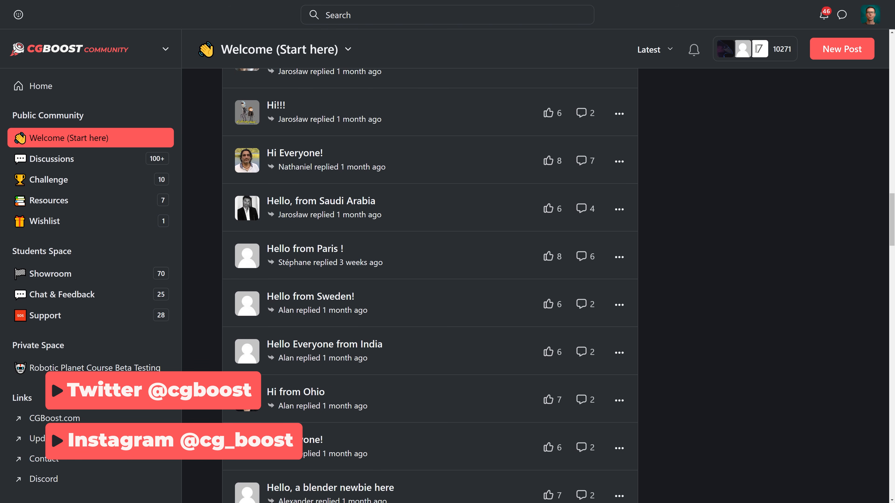